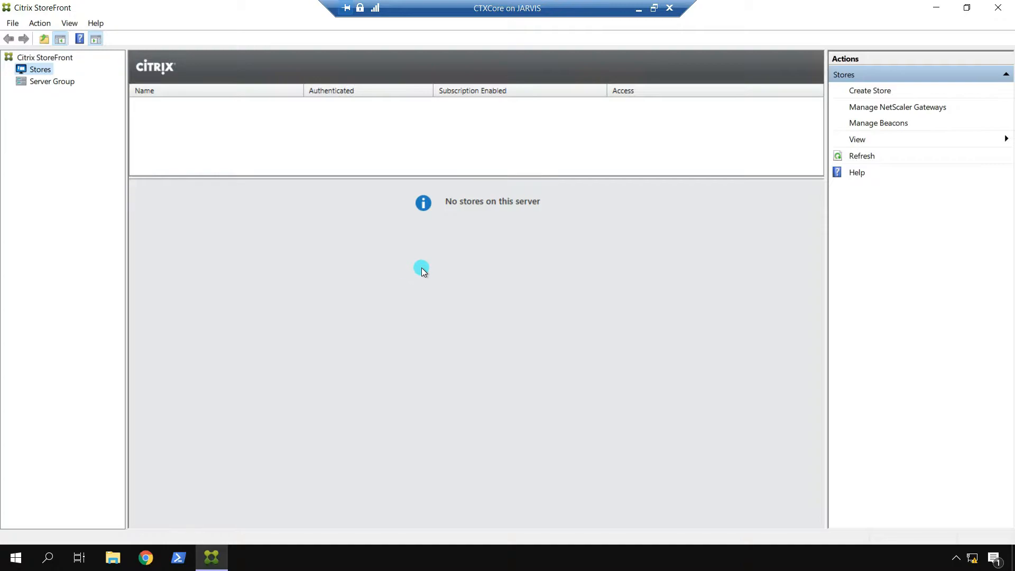
Step: Return to the StoreFront overview and launch the Create Store wizard
click(53, 57)
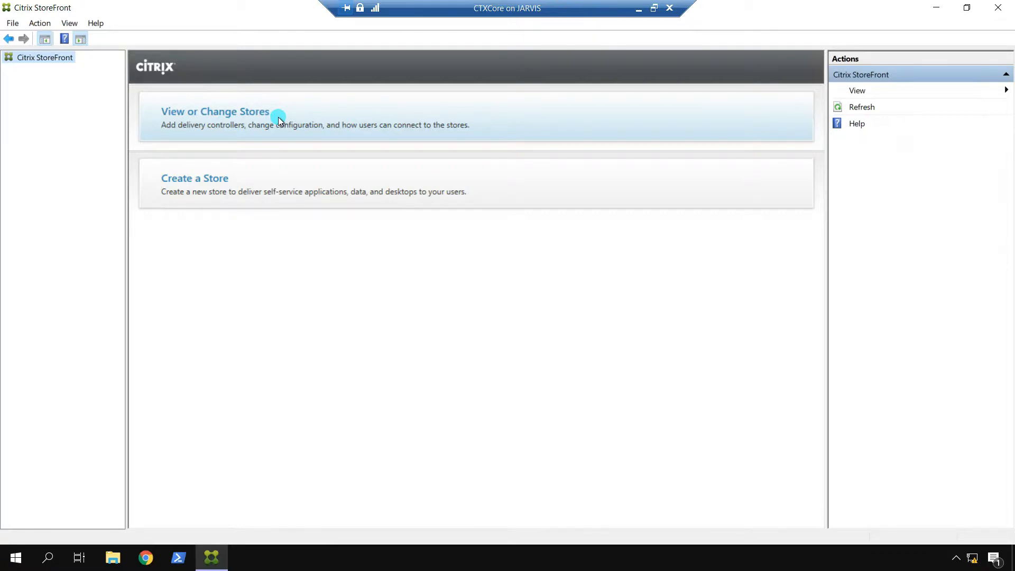
click(267, 180)
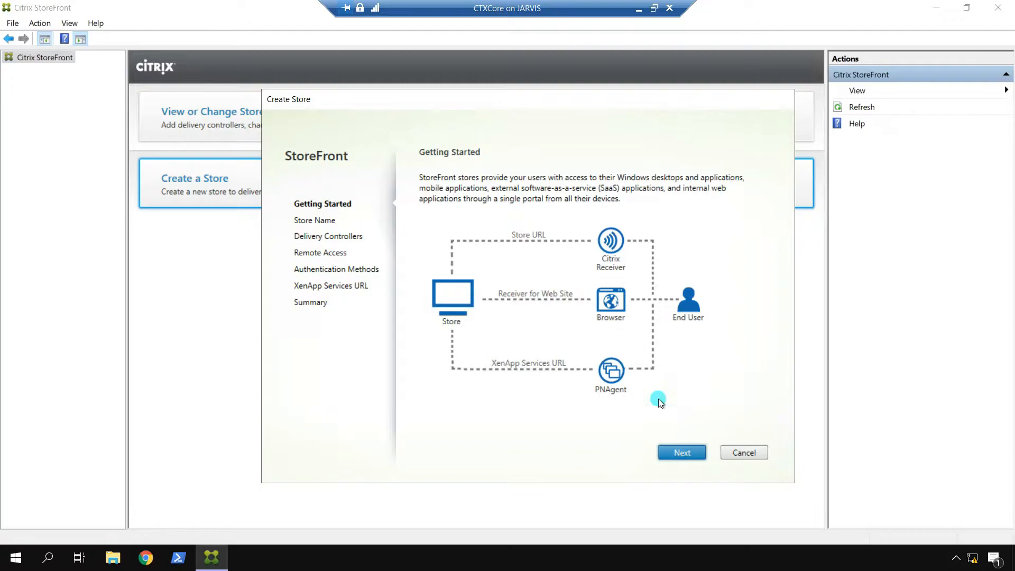
Step: Name the new store DranTrix and make its Receiver for Web site the IIS default
click(677, 452)
click(537, 245)
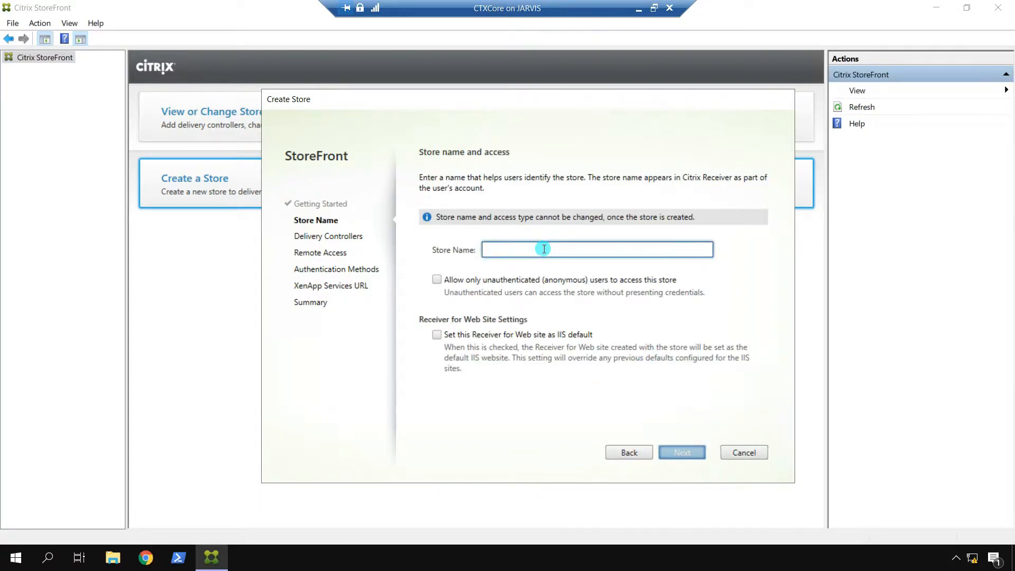
text(Dran)
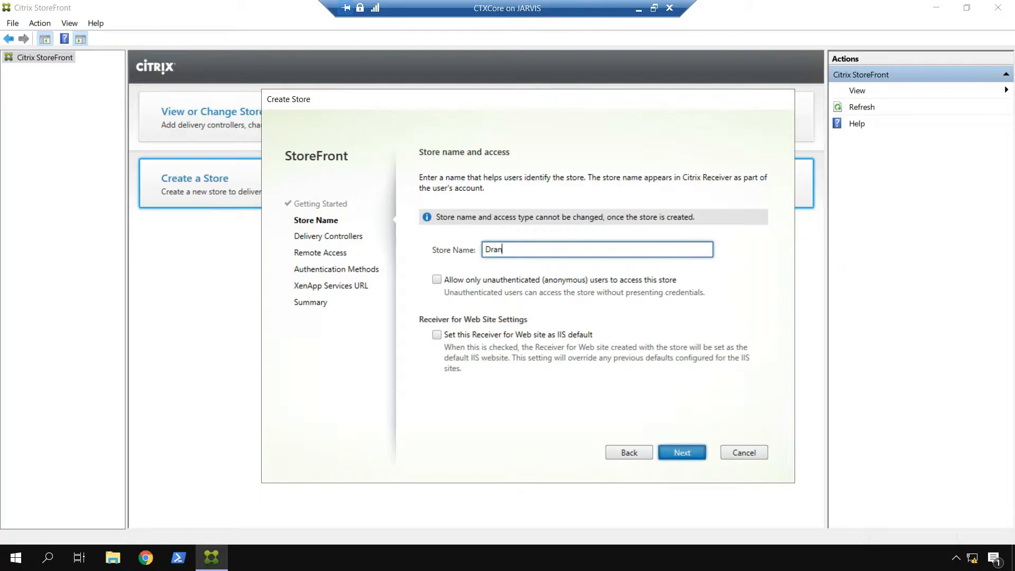
text(Trix)
click(436, 335)
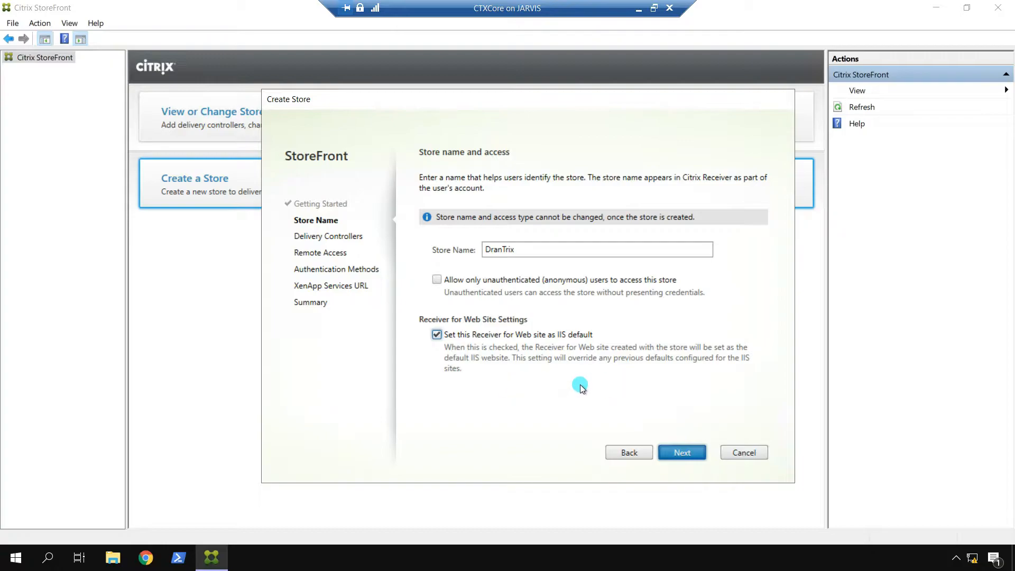
click(687, 452)
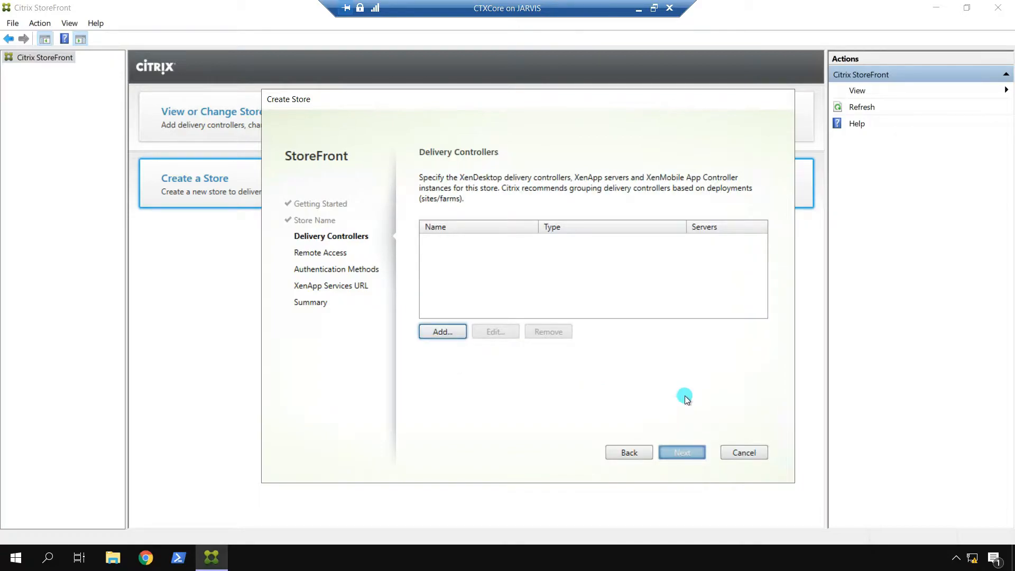
Step: Add delivery controller 'Controller' with server CTXCore.Dran.Local, HTTP port 80, not load balanced
click(447, 333)
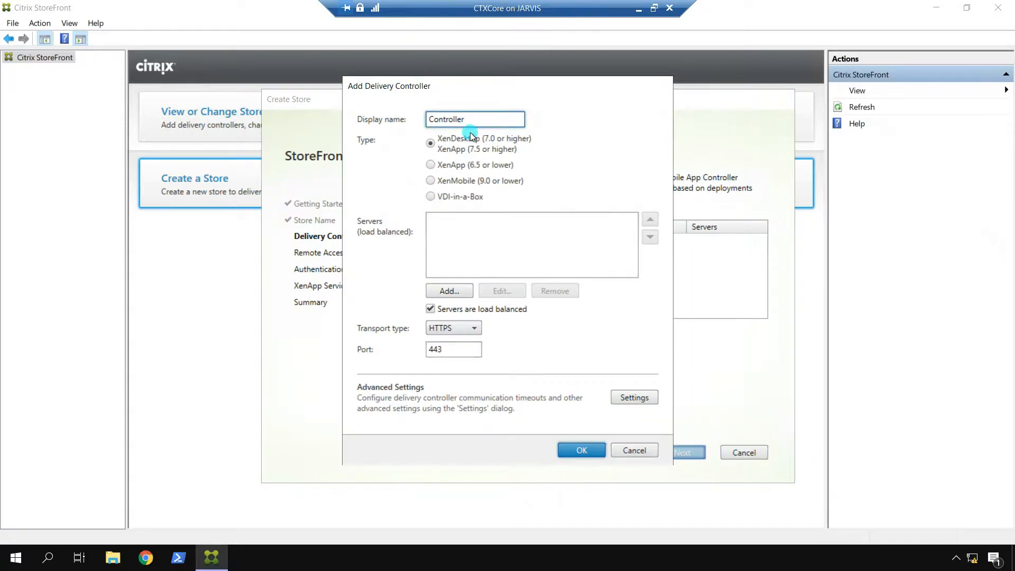
click(452, 292)
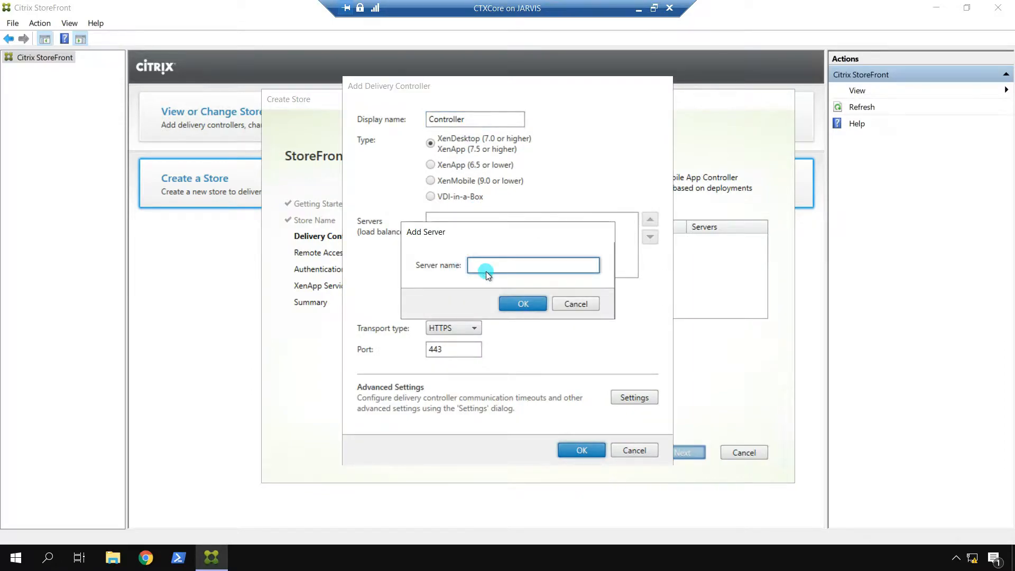
text(CTXCore.Dran.Local)
click(526, 305)
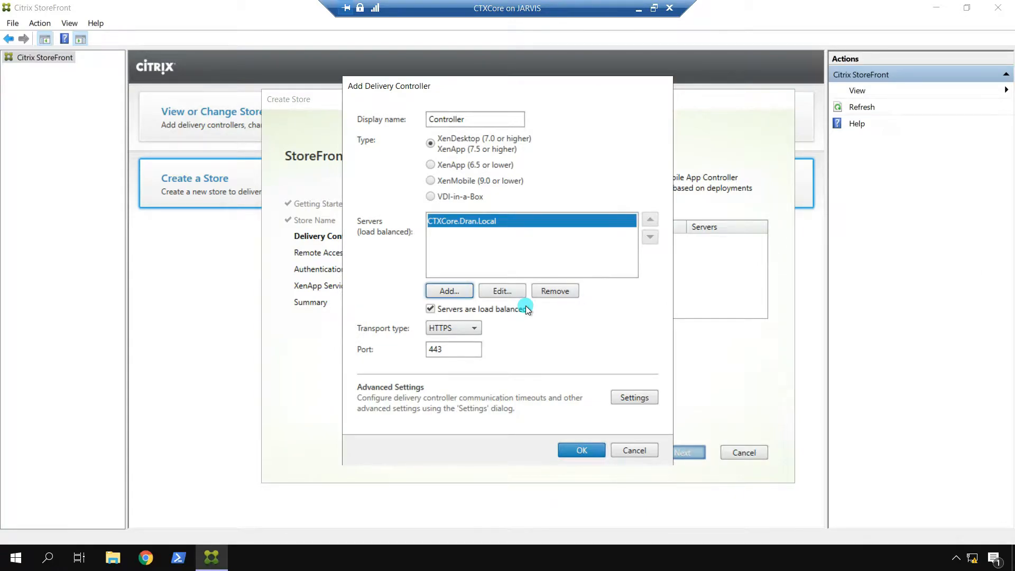
click(430, 309)
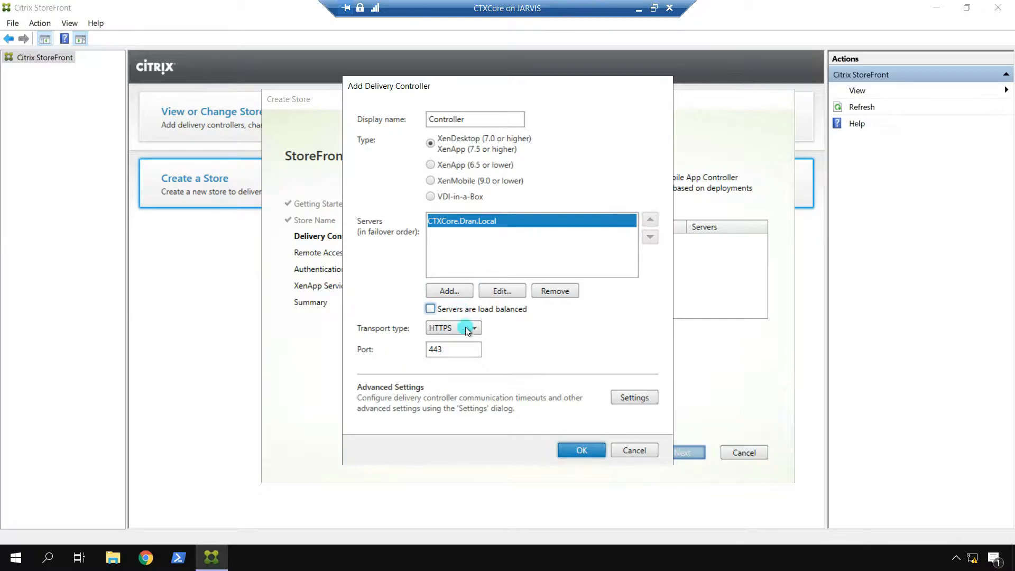
click(461, 329)
click(457, 341)
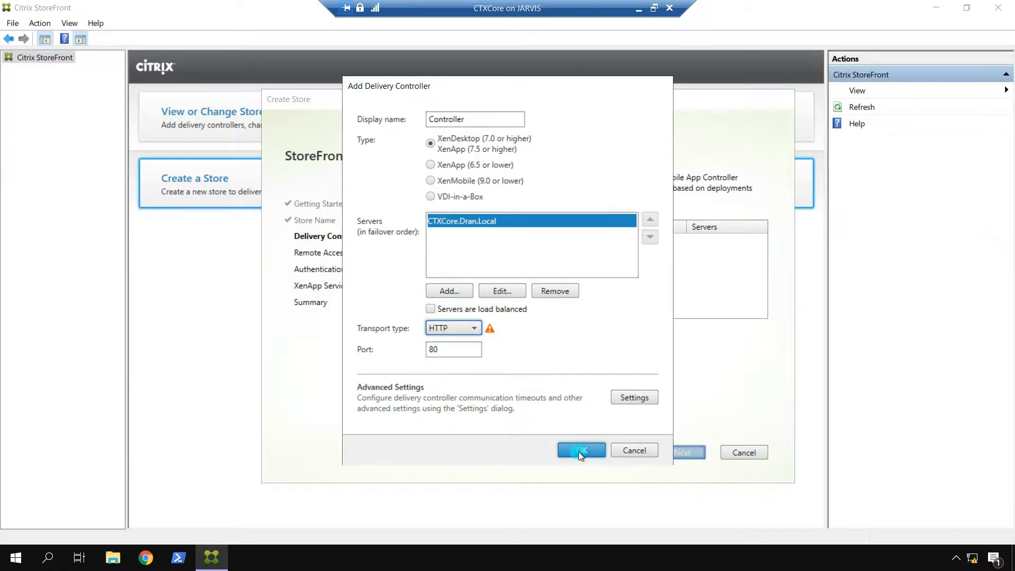
click(637, 398)
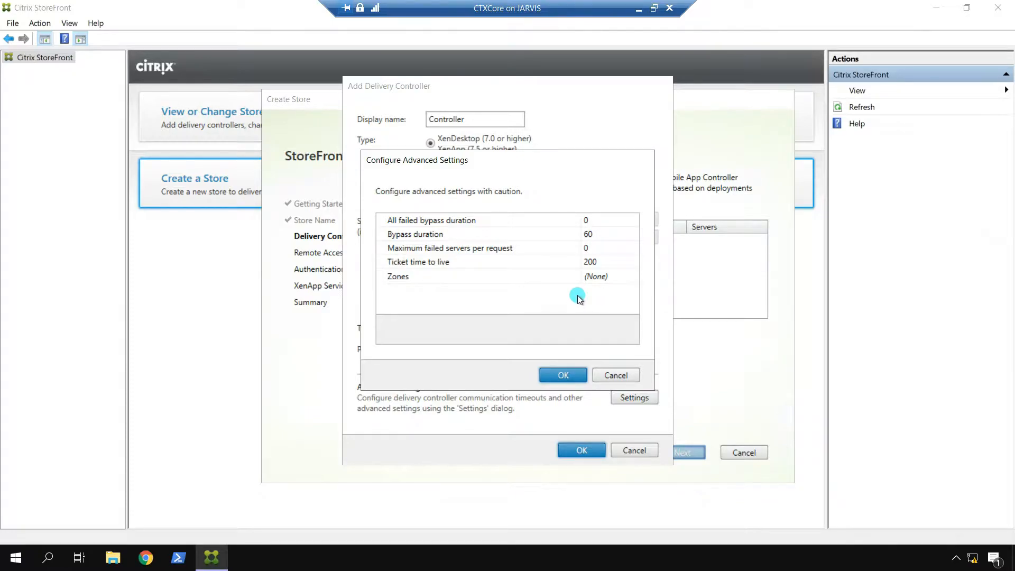
click(608, 376)
click(582, 452)
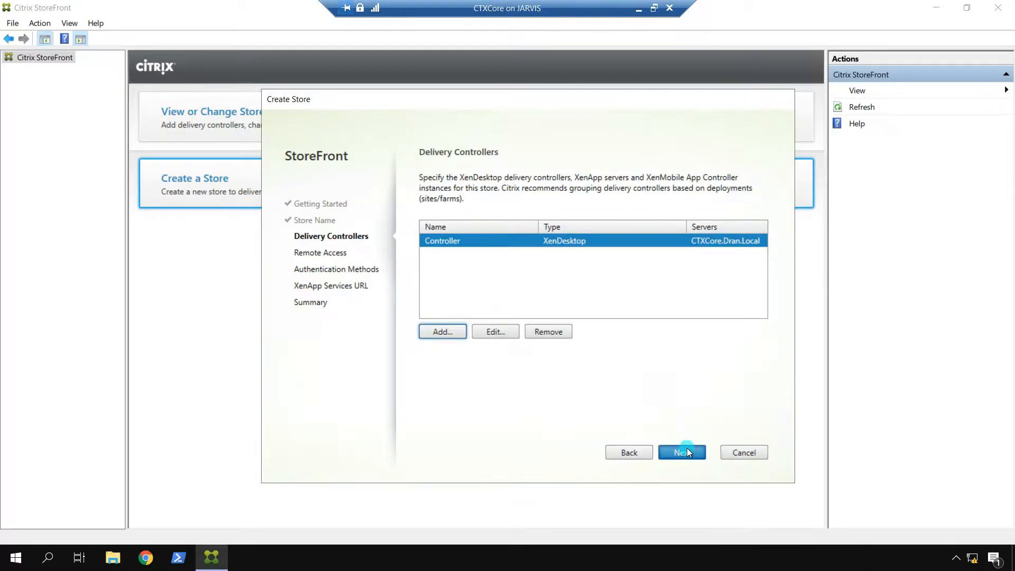
Step: Keep remote access disabled and user name/password authentication, then create DranTrix and finish
click(683, 452)
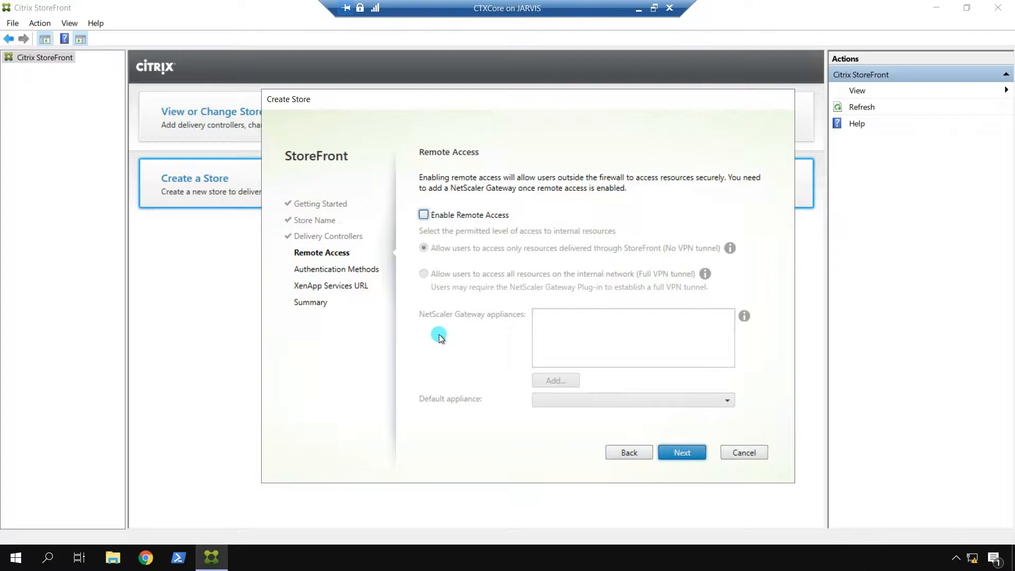
click(690, 451)
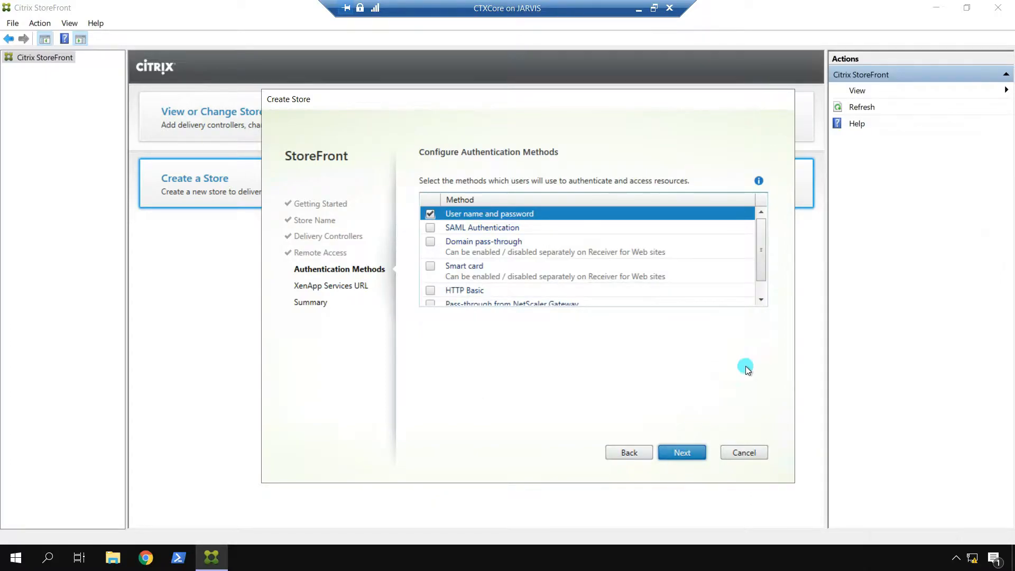
drag(763, 257, 762, 233)
click(686, 450)
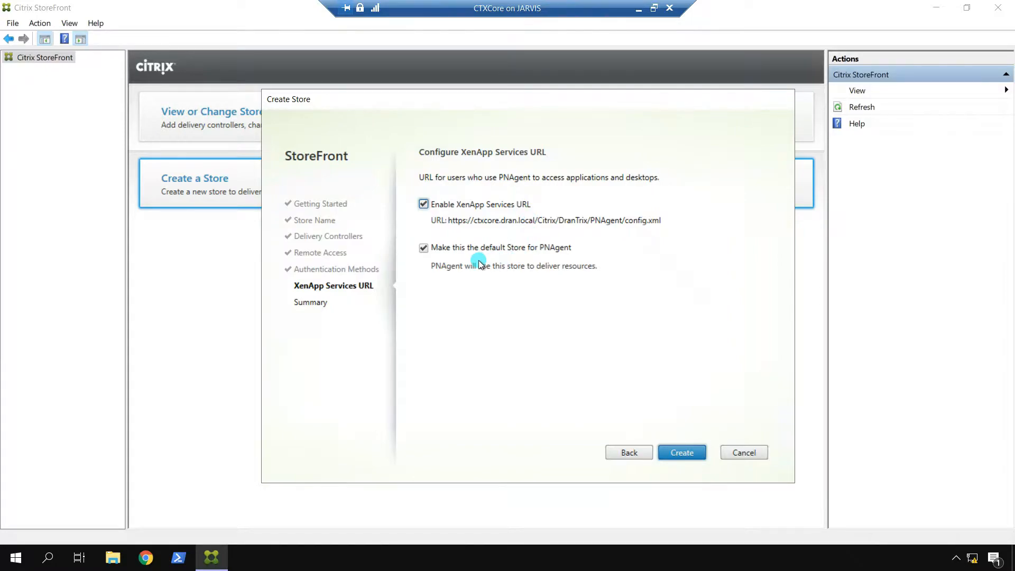
click(699, 451)
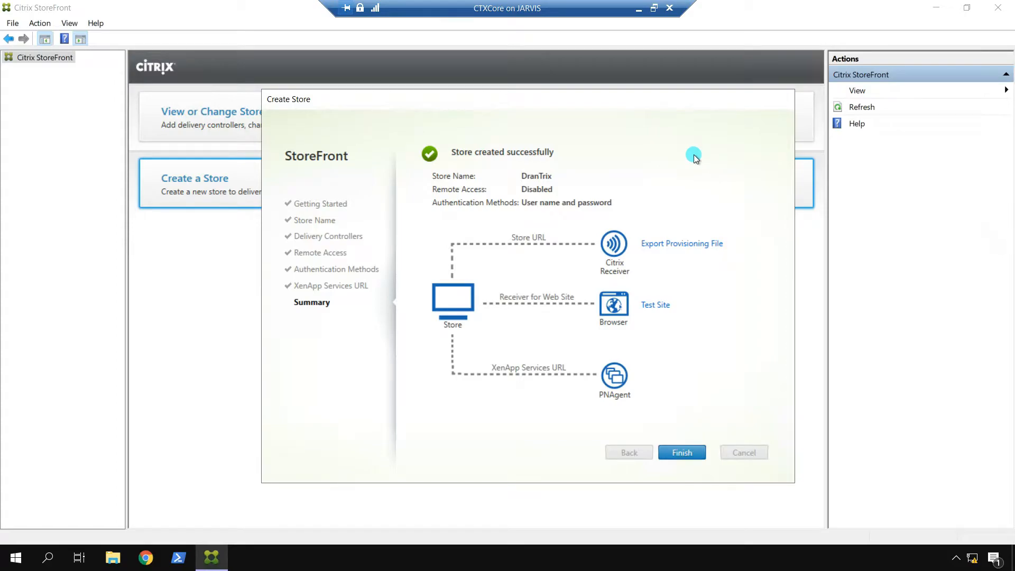
click(694, 455)
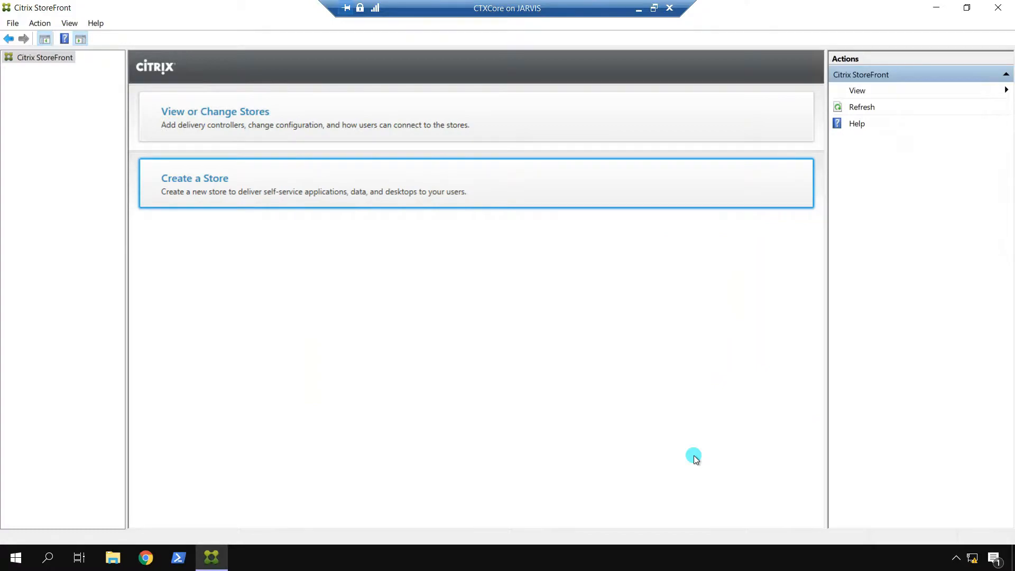
Step: Review DranTrix's controllers, Receiver for Web sites and details, then select its store URL
click(313, 119)
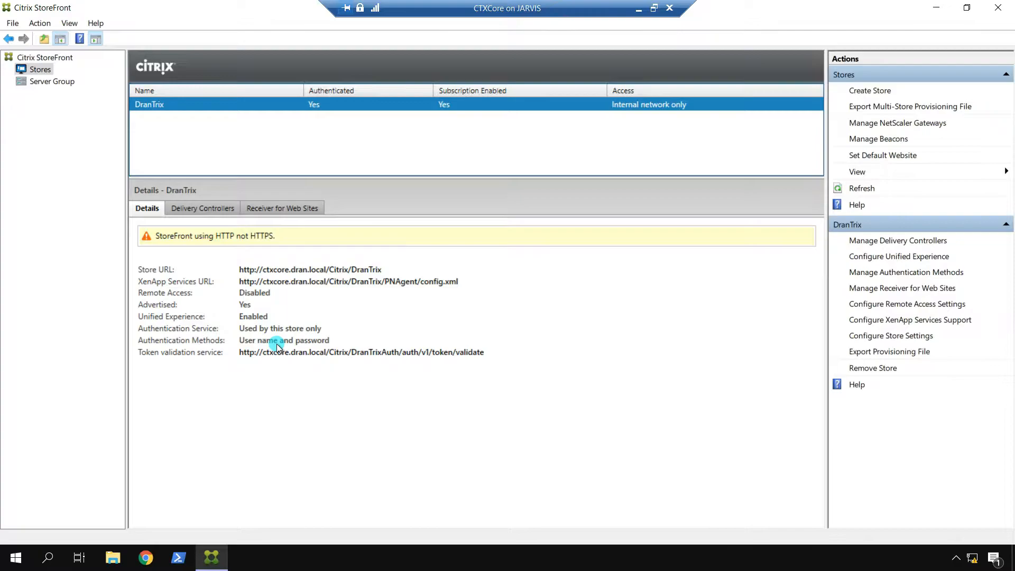
click(195, 211)
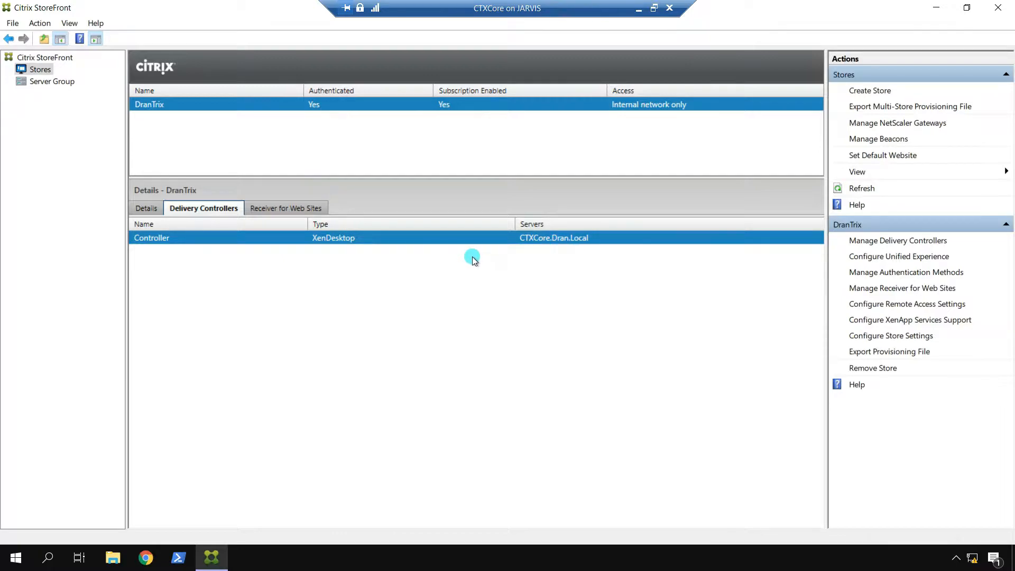
click(273, 211)
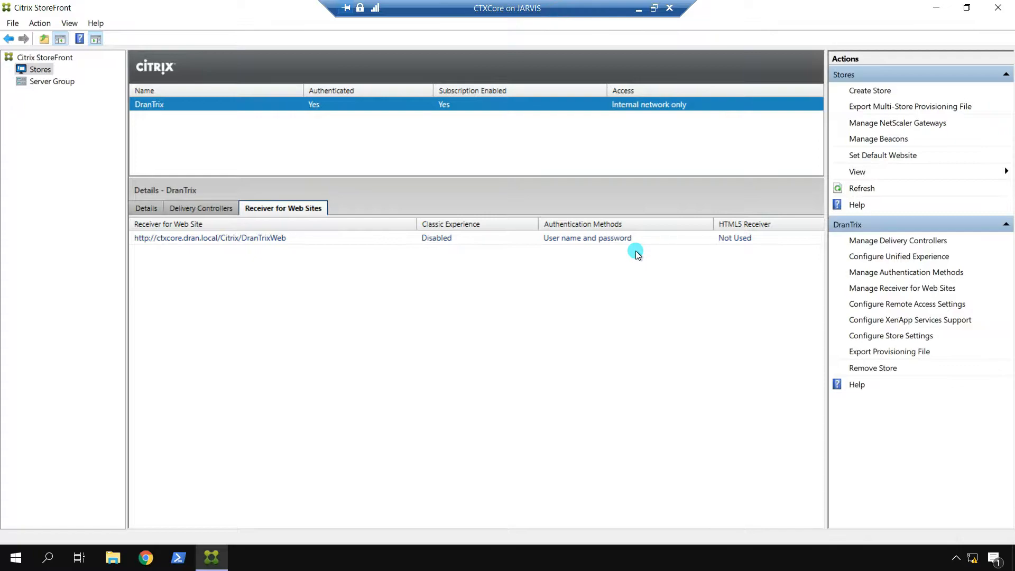
click(147, 208)
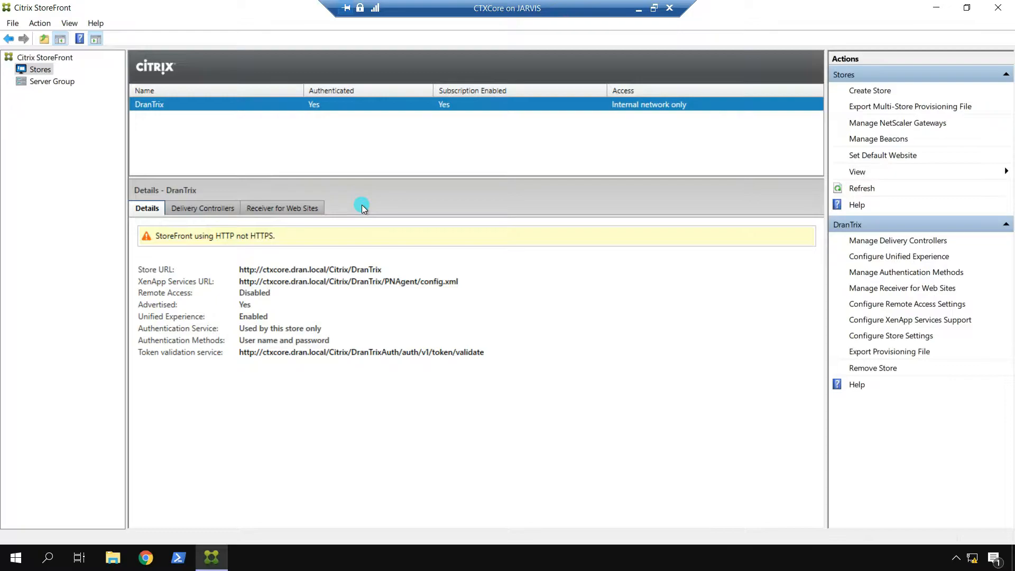
drag(239, 273, 385, 273)
key(ctrl+c)
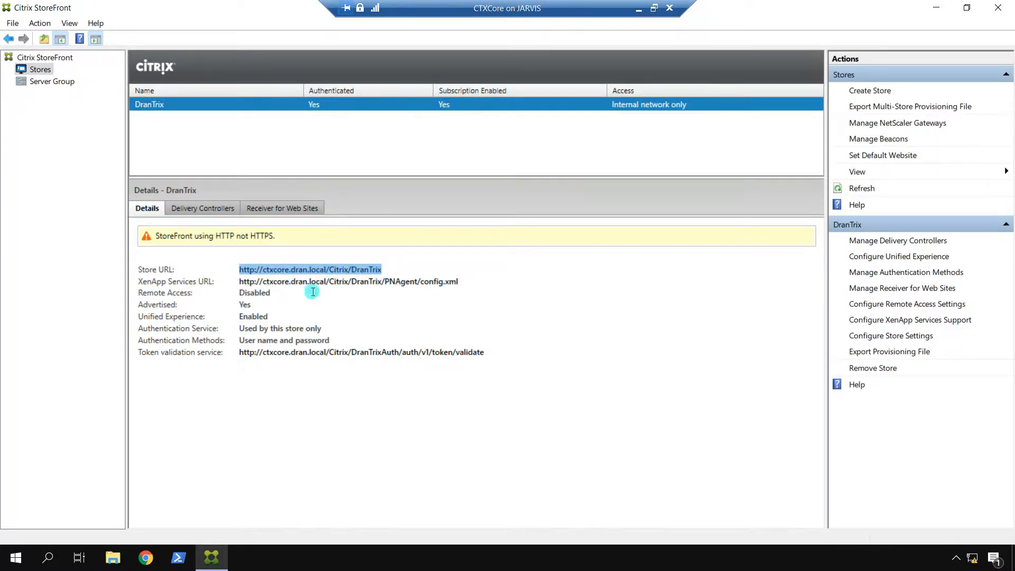
click(142, 557)
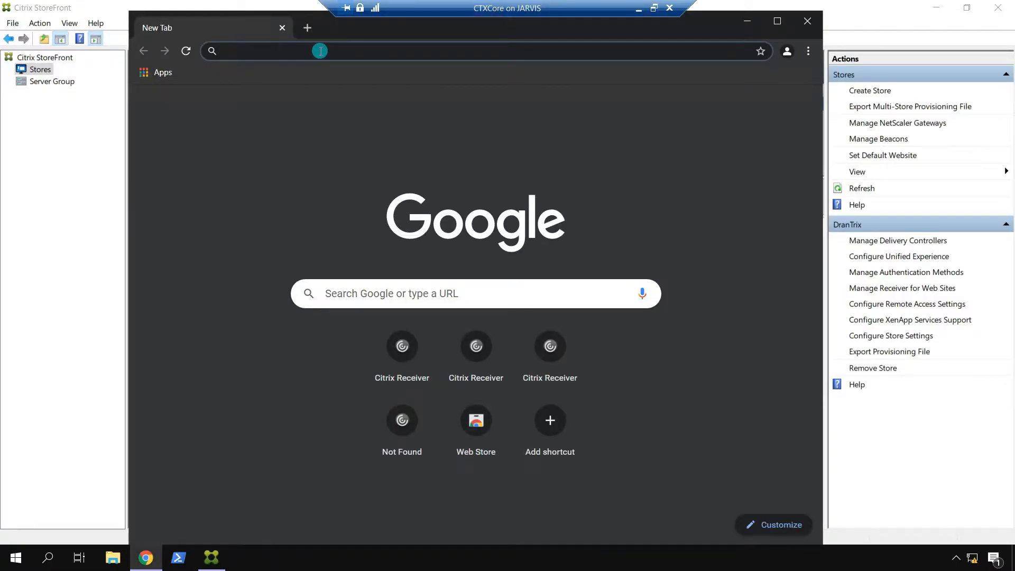
key(ctrl+v)
key(Return)
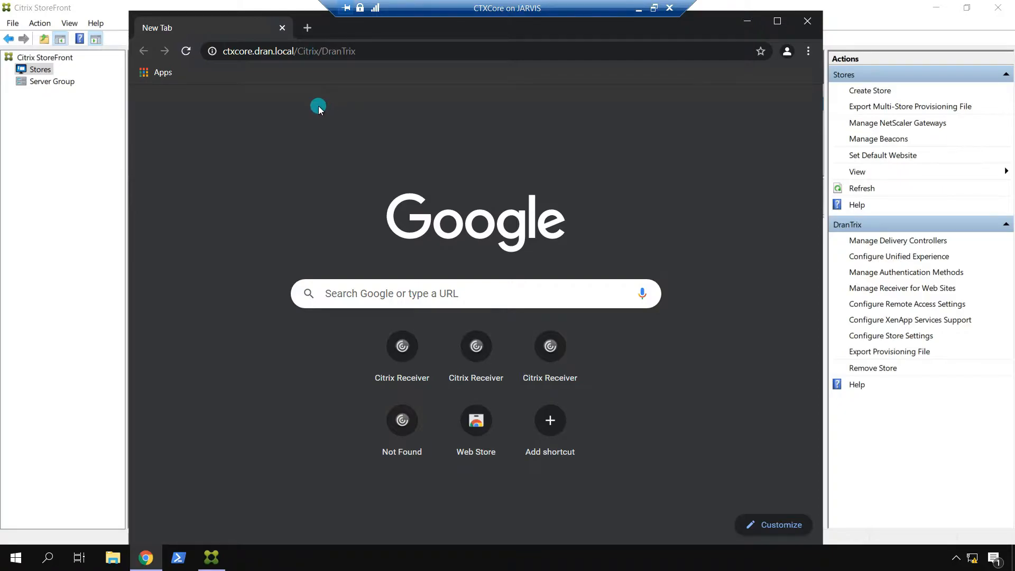
click(381, 57)
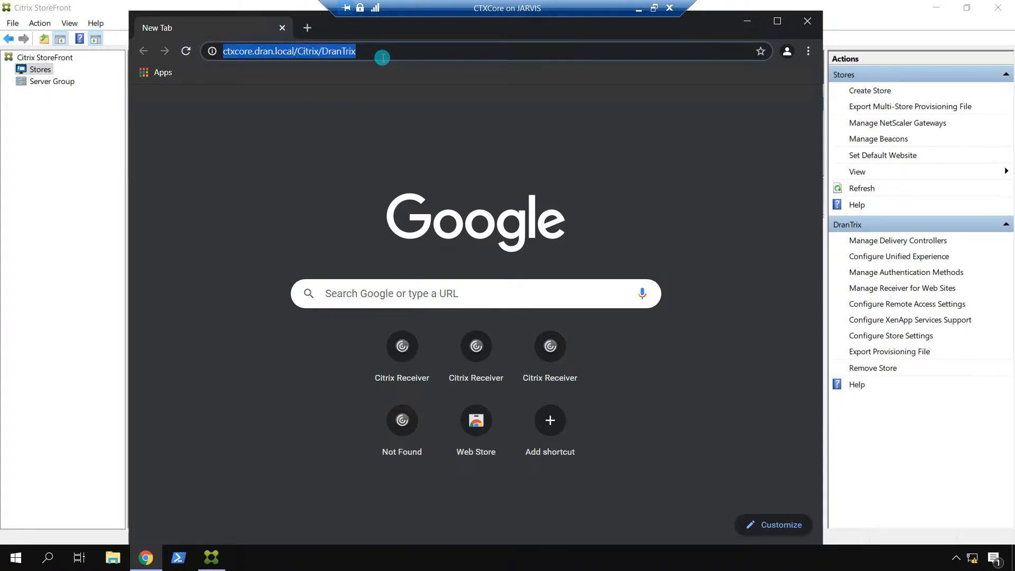
key(Return)
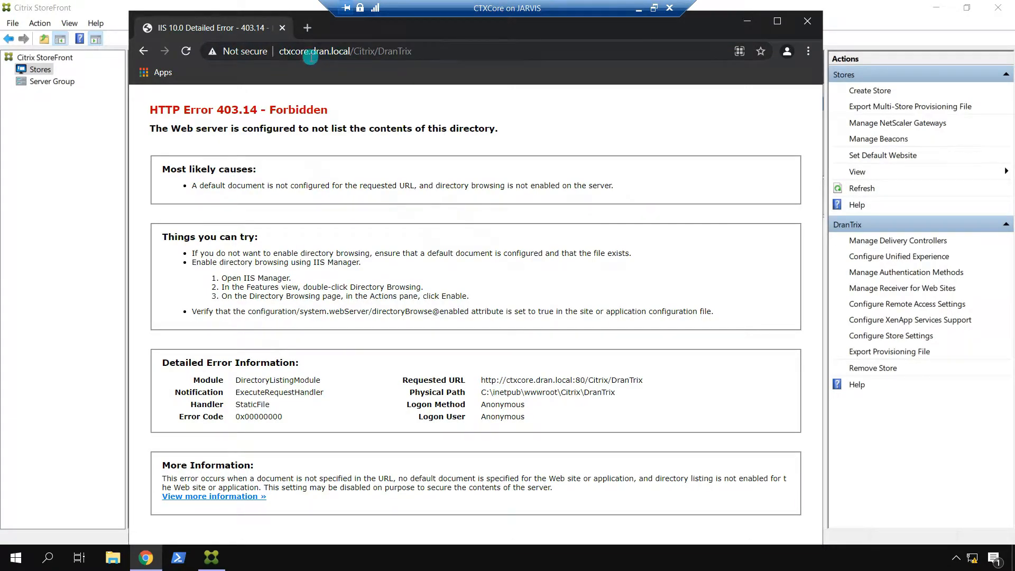
Step: Open the DranTrixWeb site by appending 'Web' to the URL, then check StoreFront's Receiver for Web sites
click(428, 52)
click(428, 52)
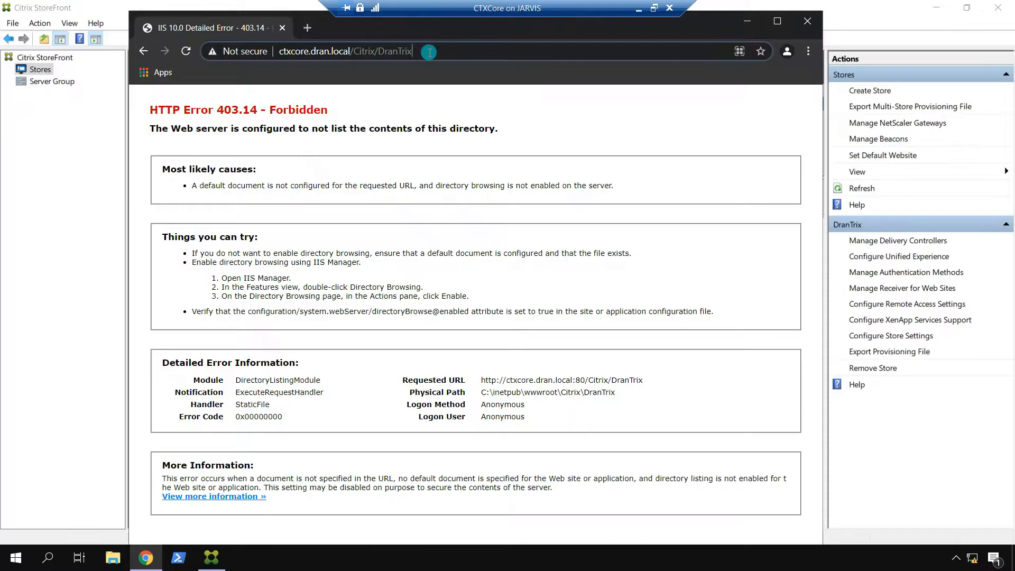
text(Web)
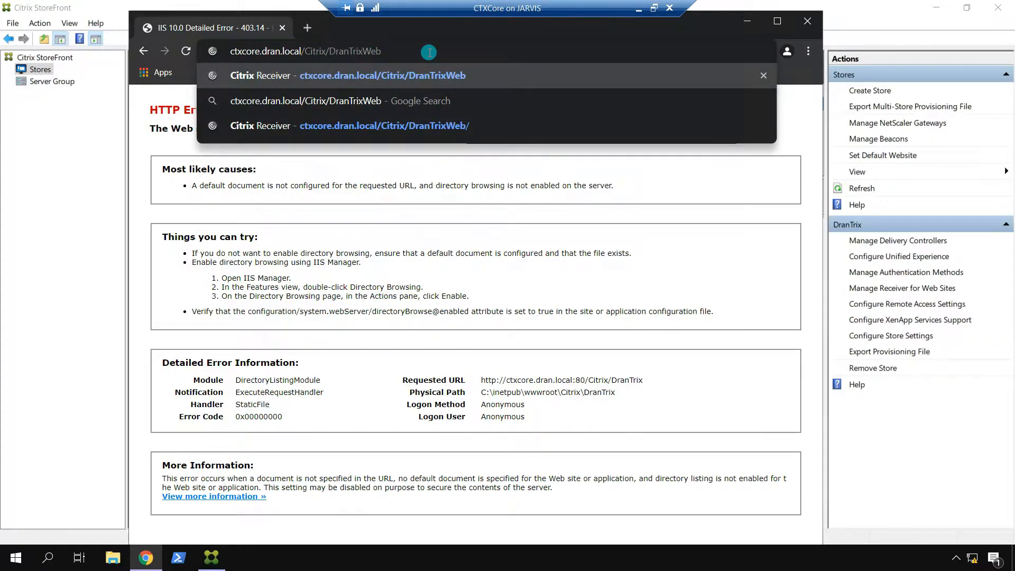
key(Return)
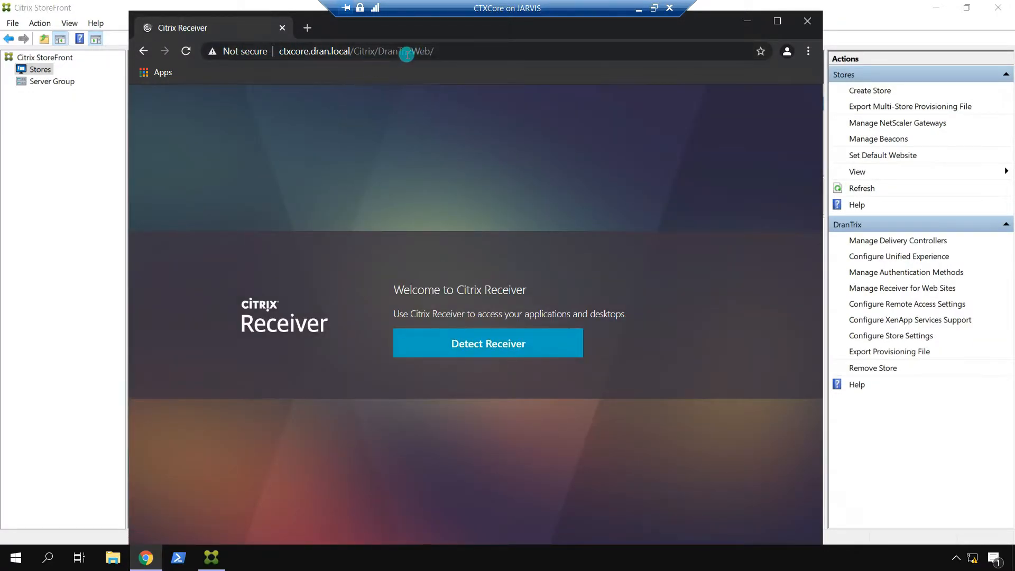
click(85, 243)
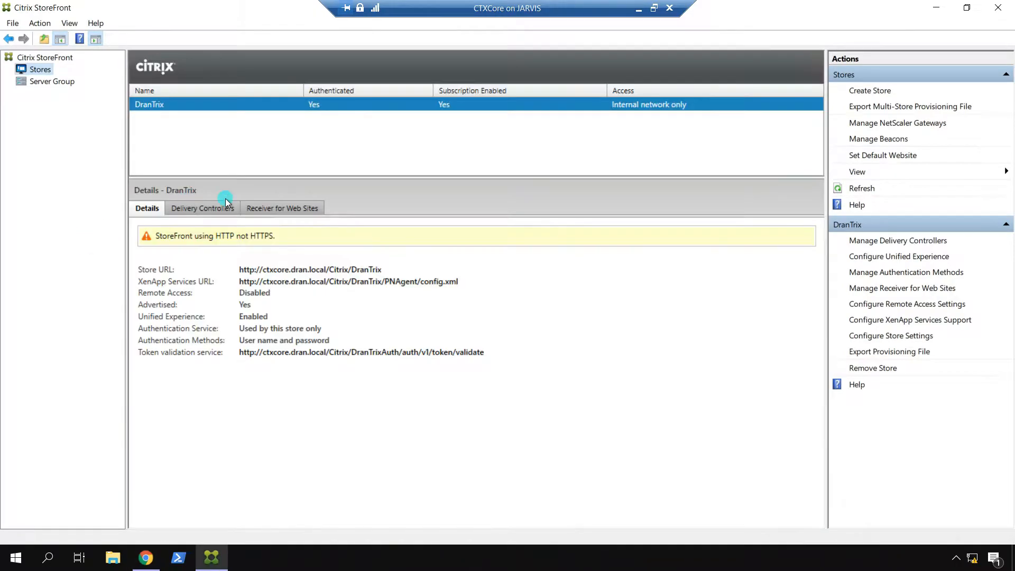
click(274, 210)
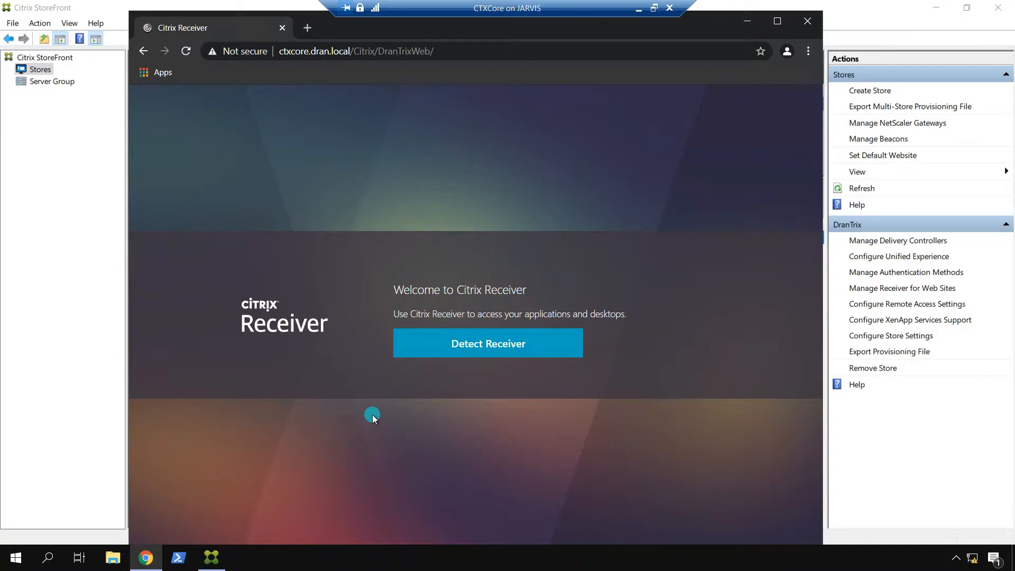
Step: Run Receiver detection and allow the Citrix Workspace Launcher to open
click(497, 349)
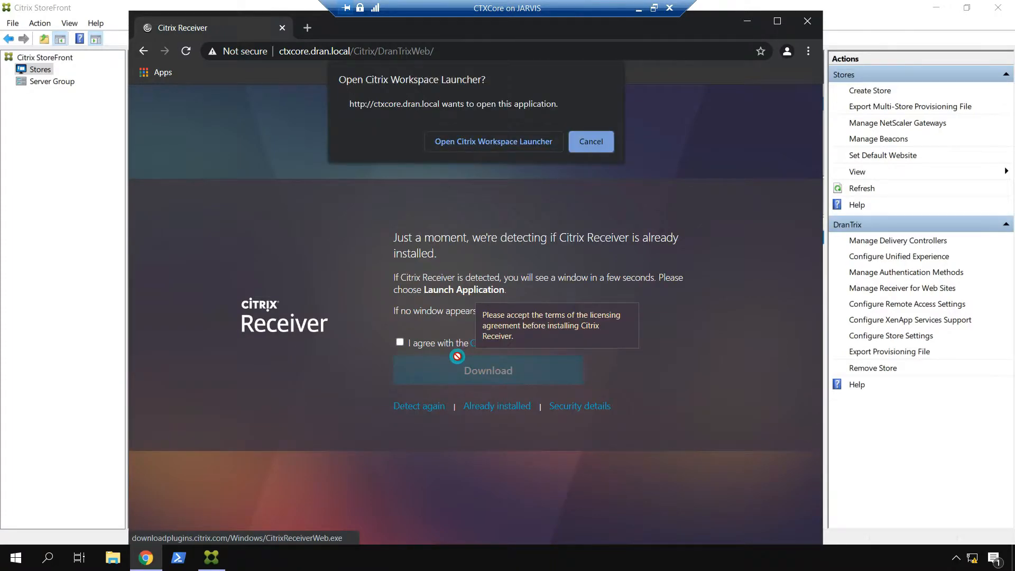
click(514, 142)
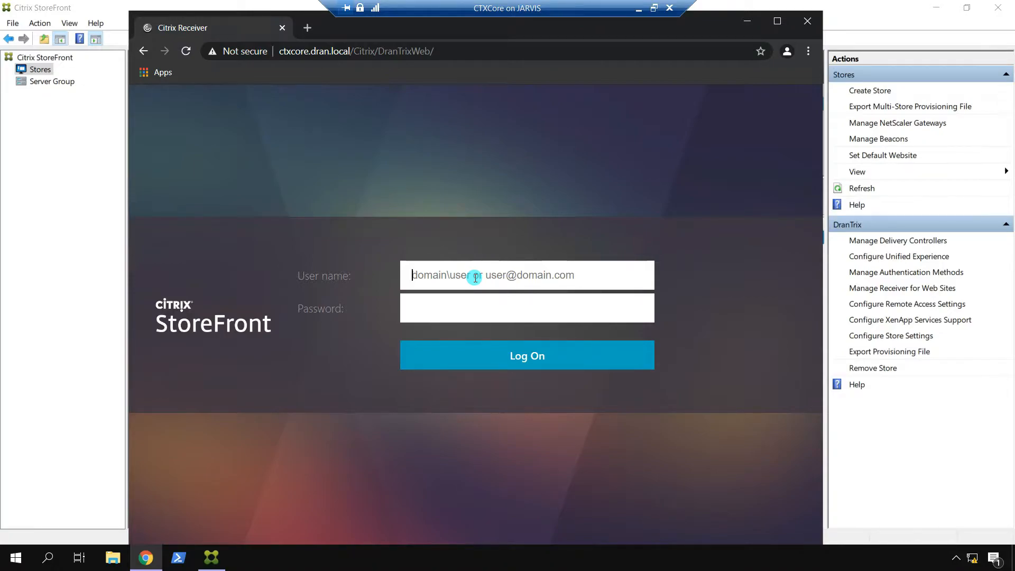
Step: Sign in with the Dran\-qualified user name and password, then maximize the browser
text(Alpha)
key(Tab)
text(************)
key(Return)
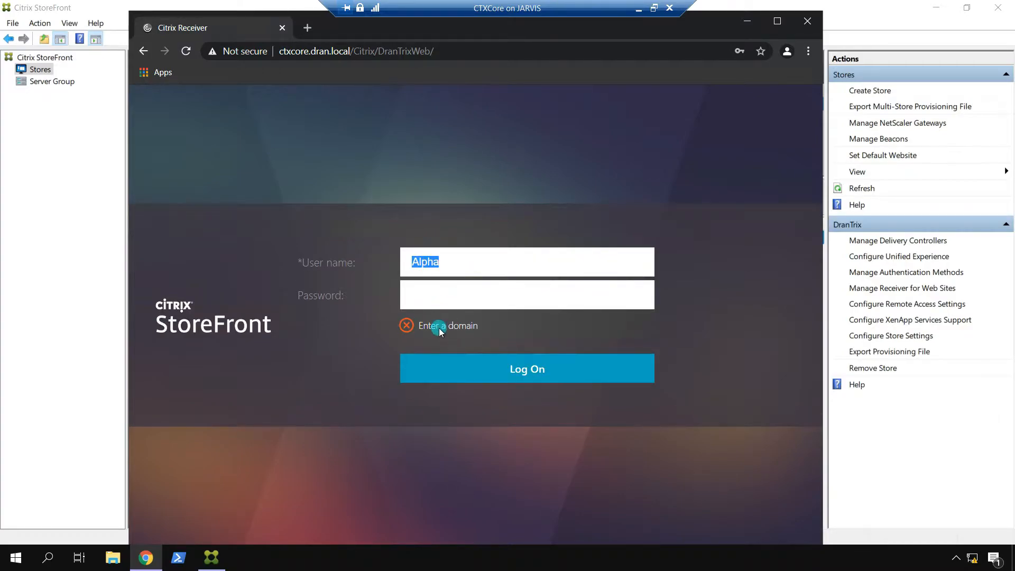
click(468, 268)
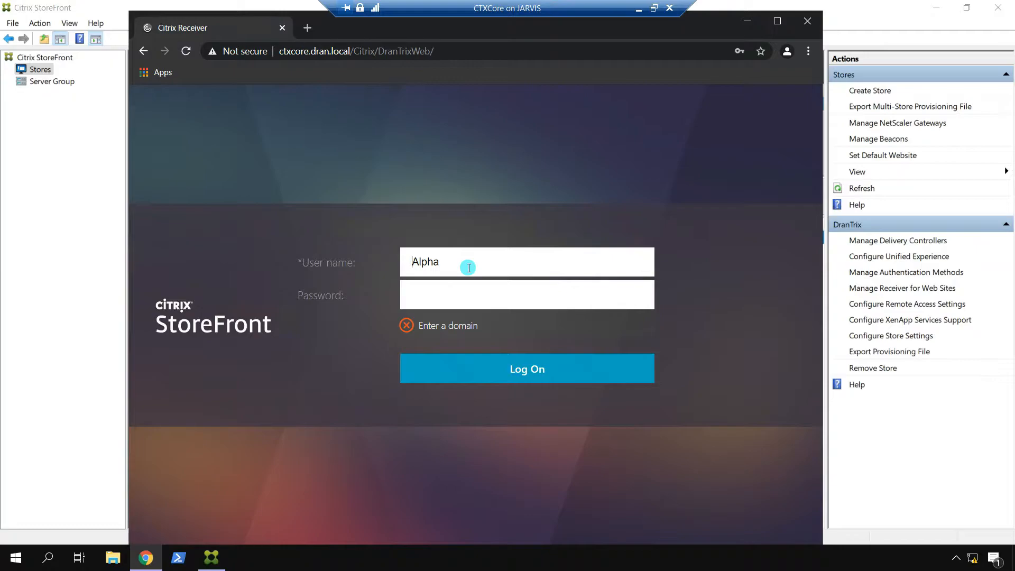
text(Dran\)
key(Tab)
text(**********)
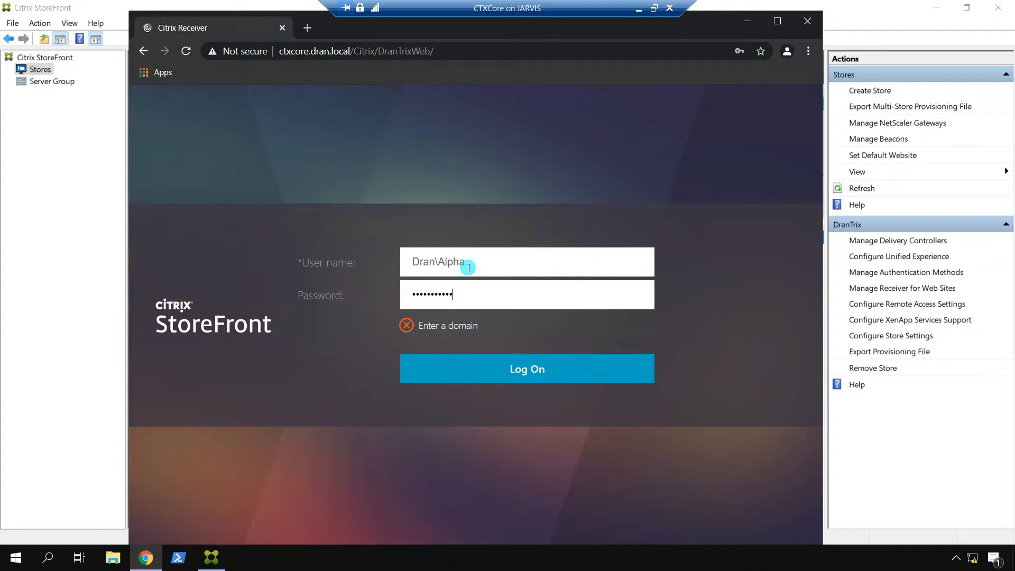
text(**)
key(Return)
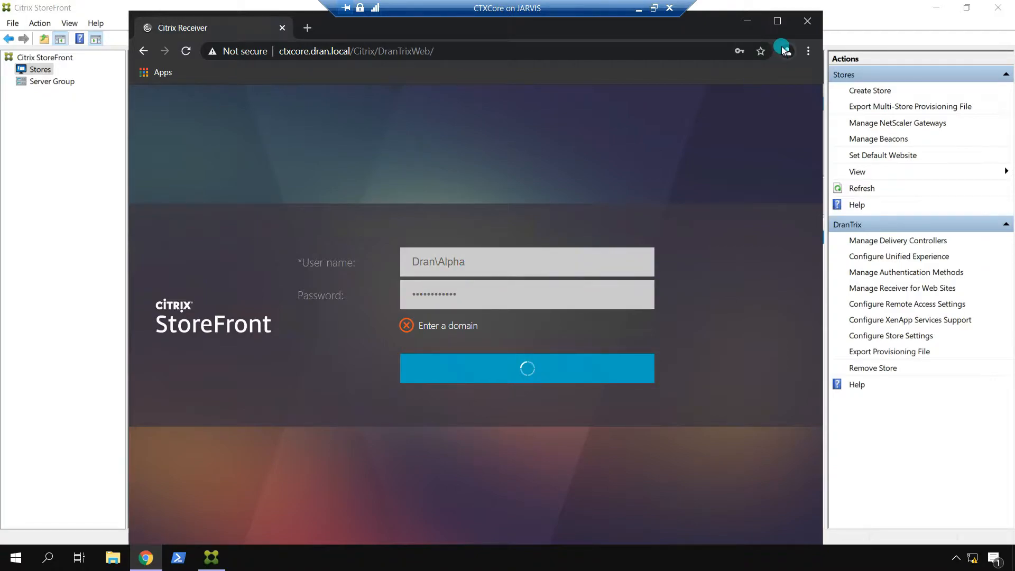
click(778, 21)
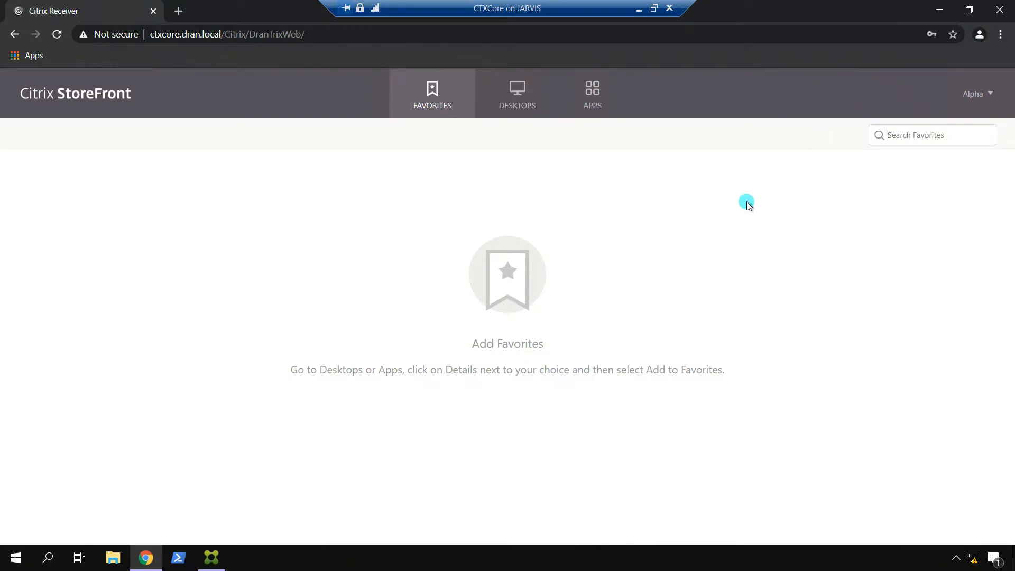
Step: Browse the desktops and apps, and add the CTX-Lab desktop to favorites
click(512, 99)
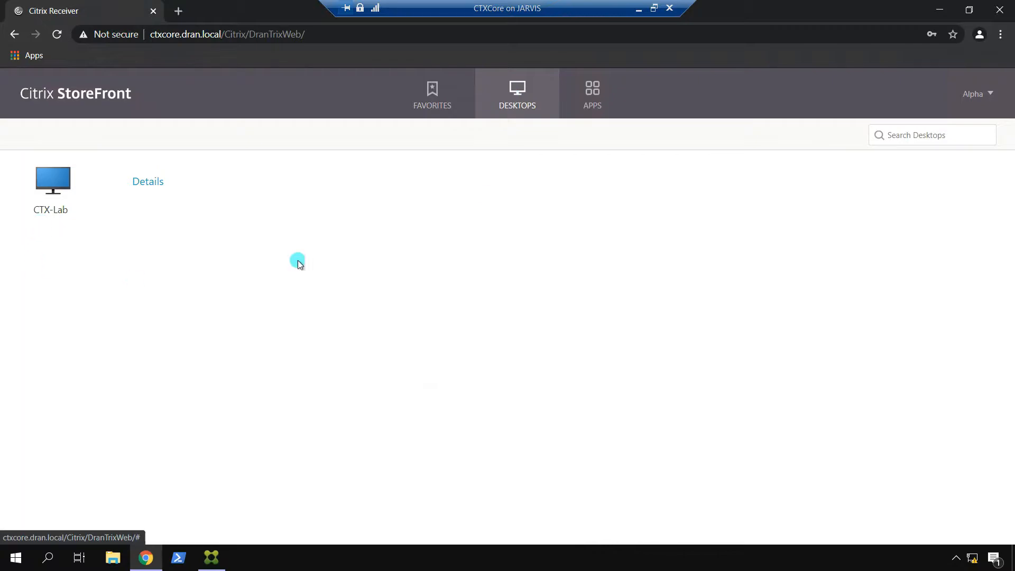
click(587, 97)
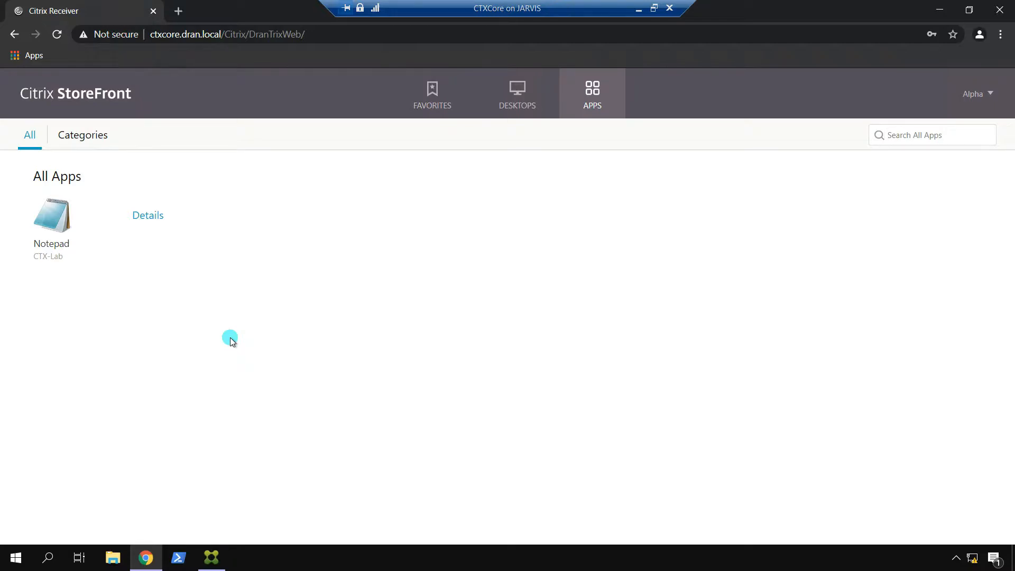
click(513, 112)
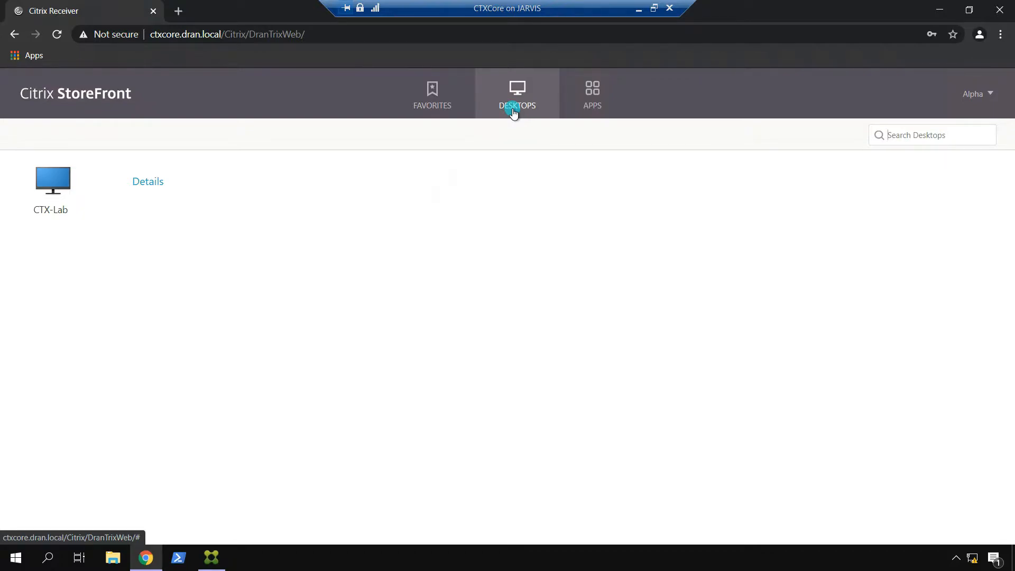
click(149, 183)
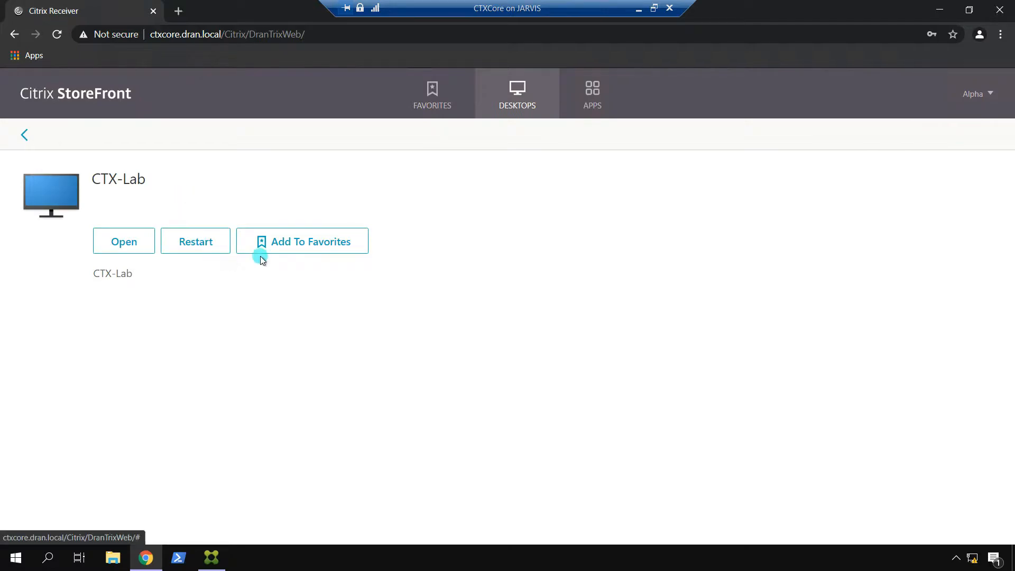
click(309, 246)
Step: Add Notepad to favorites and show the Favorites list
click(590, 93)
click(147, 216)
click(229, 232)
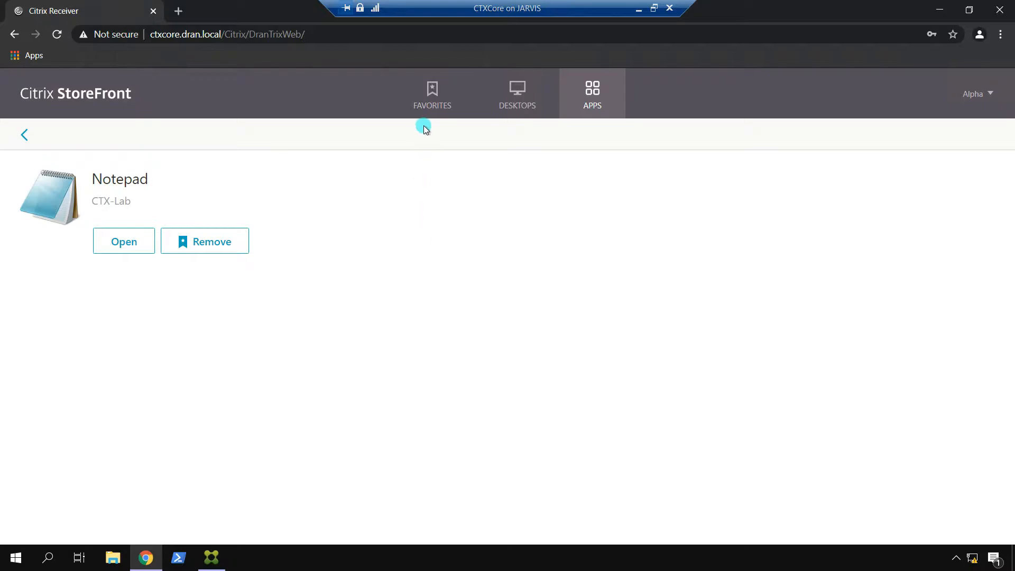
click(437, 105)
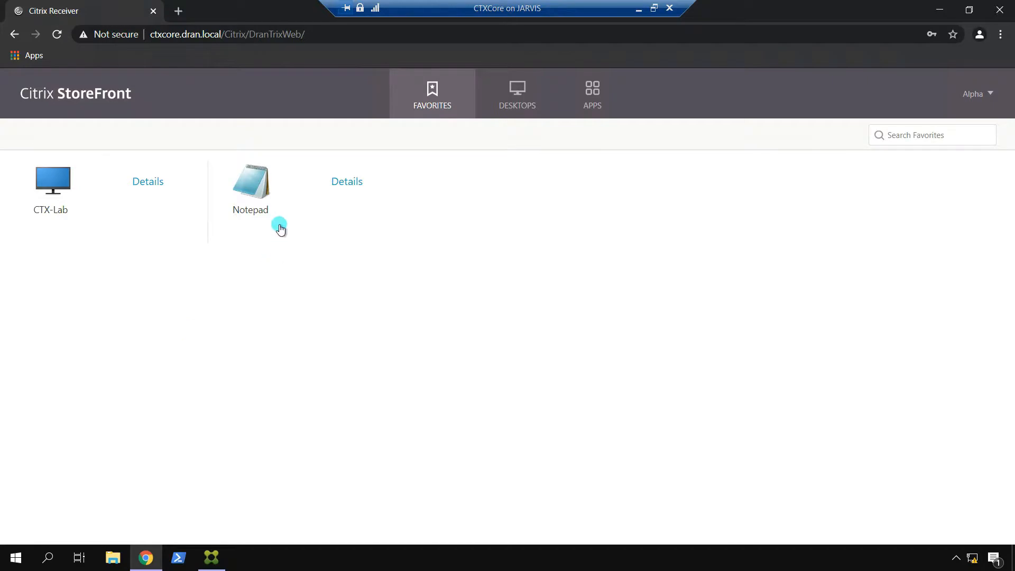
Step: Launch Notepad from Favorites via the downloaded .ica file and show launch progress details
click(253, 181)
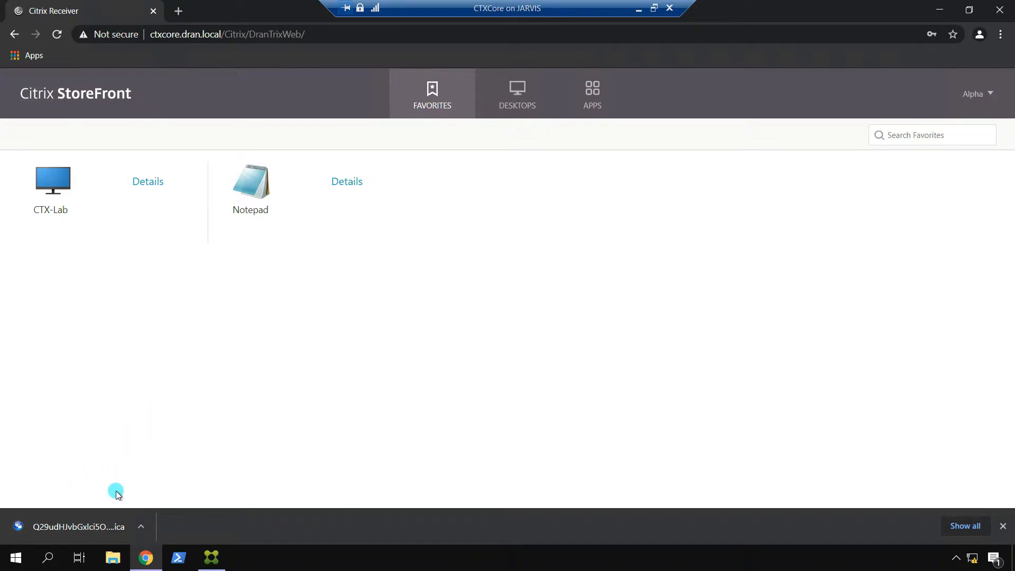
click(141, 526)
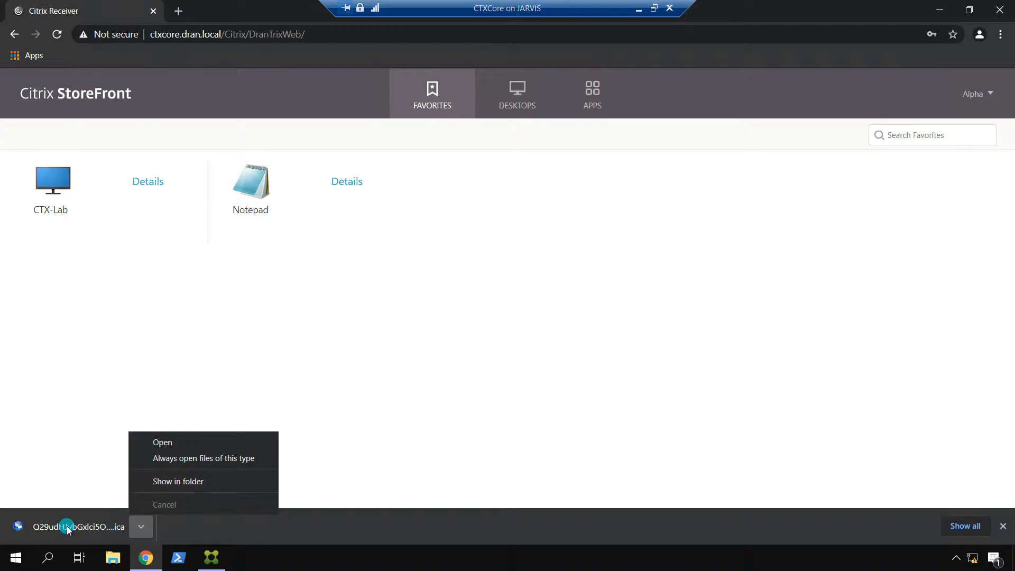
click(160, 441)
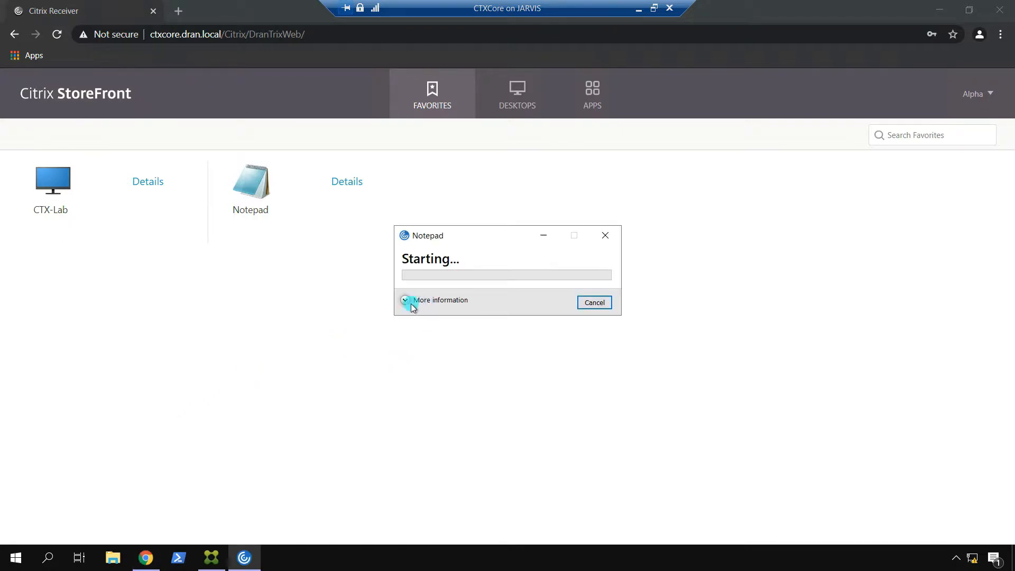
click(405, 301)
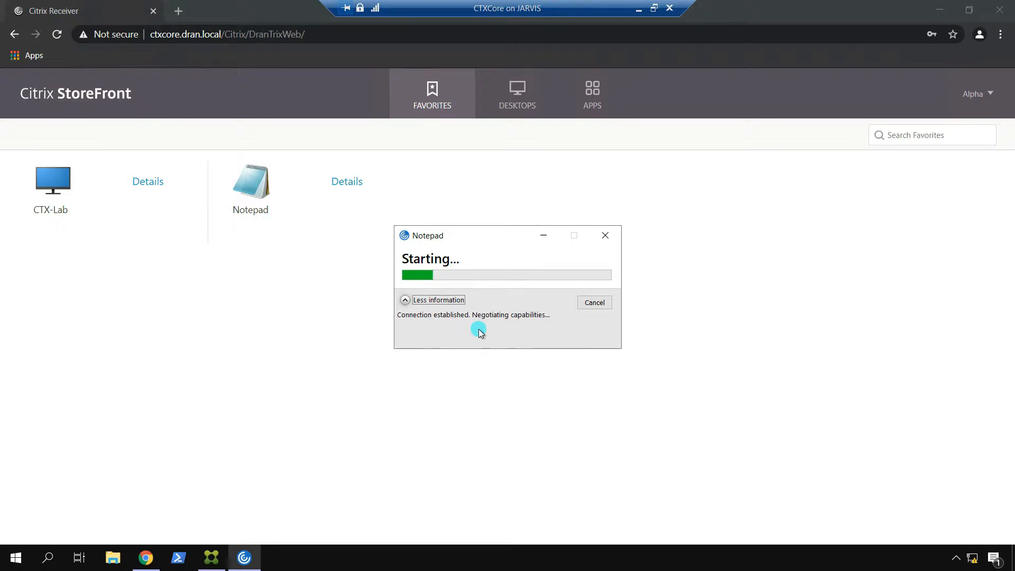
click(406, 301)
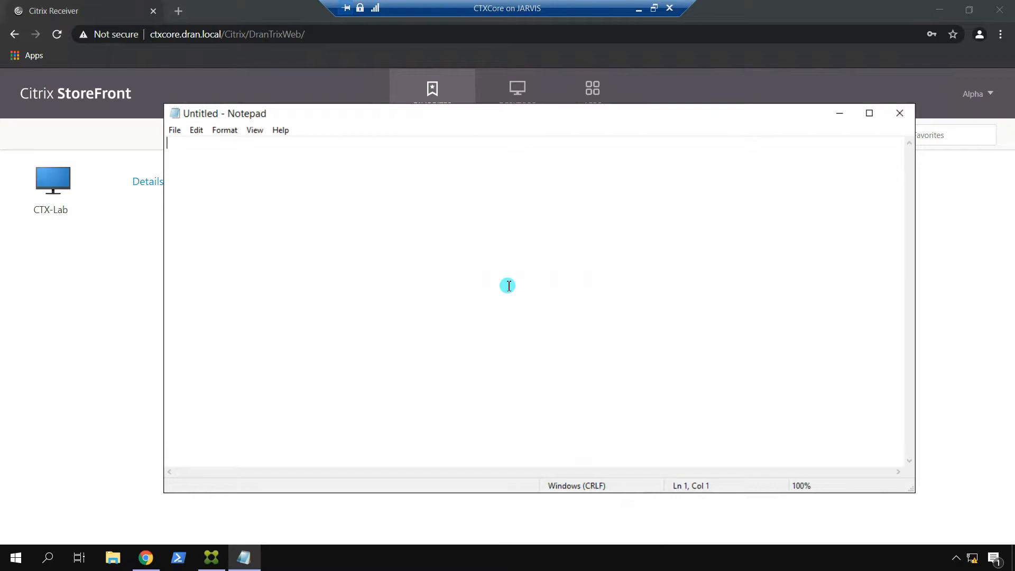
Step: Open the Citrix Workspace Connection Center from the tray and select the VDA session
drag(495, 117, 437, 103)
click(955, 556)
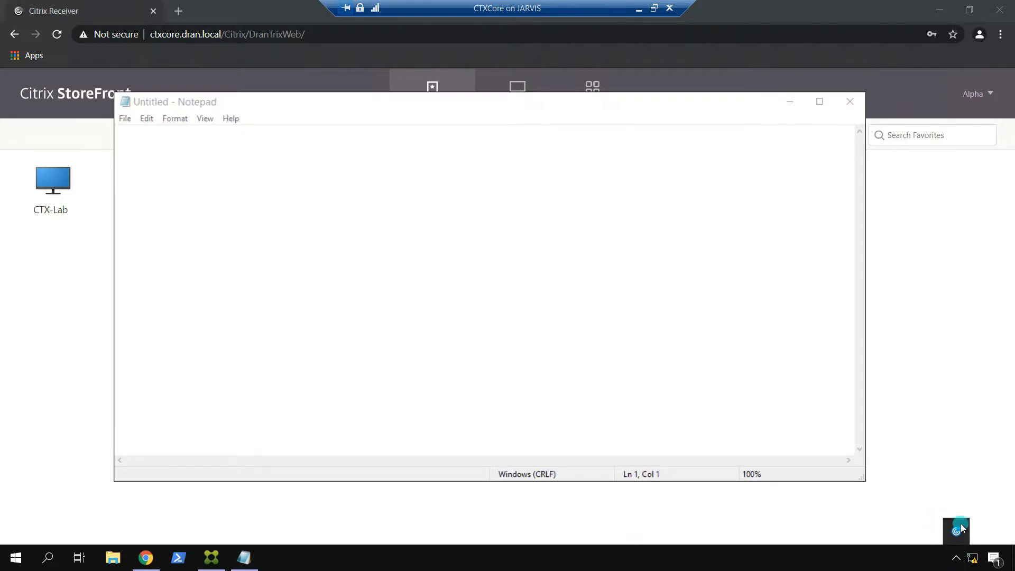
right_click(958, 538)
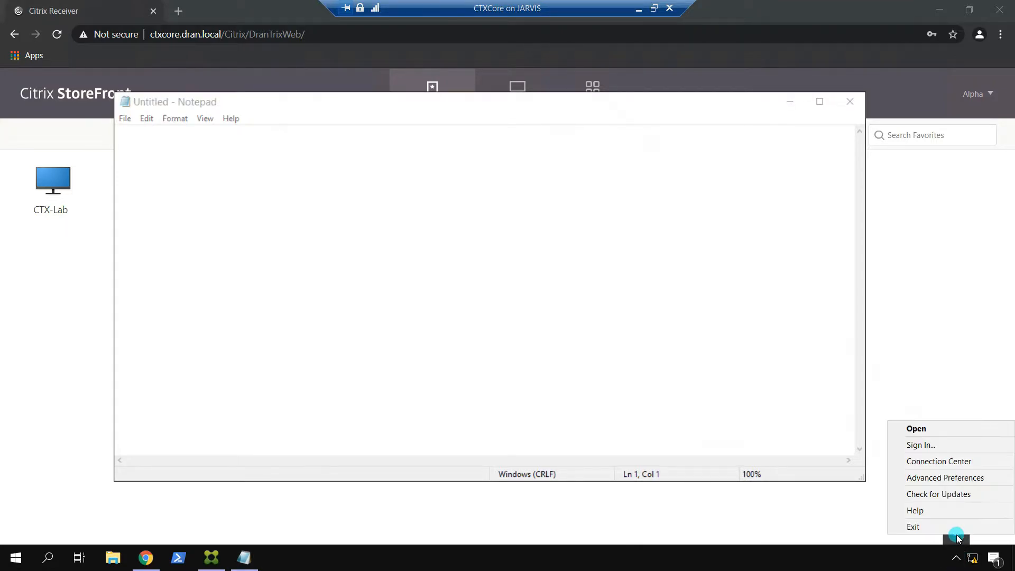
click(945, 461)
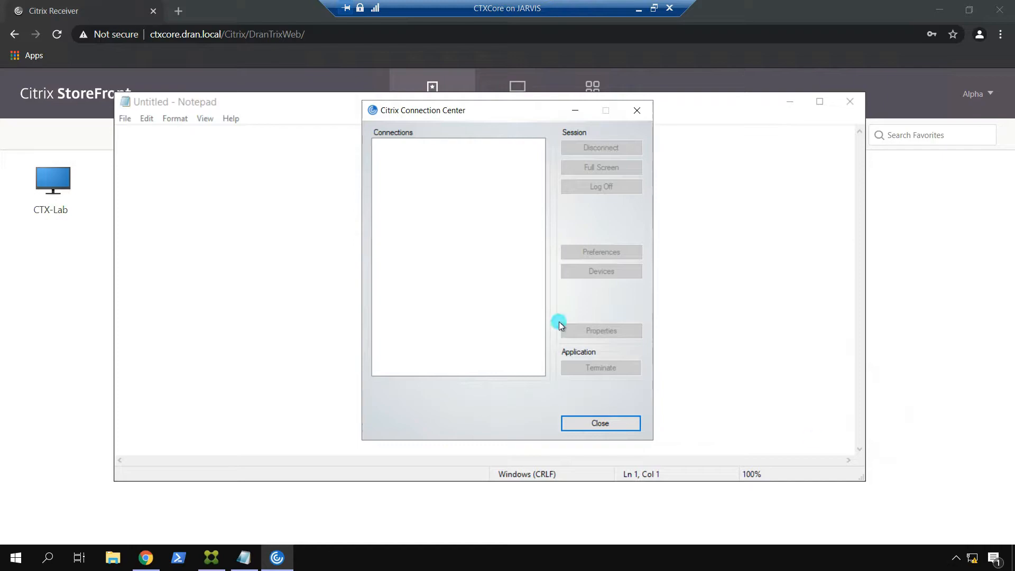
click(420, 157)
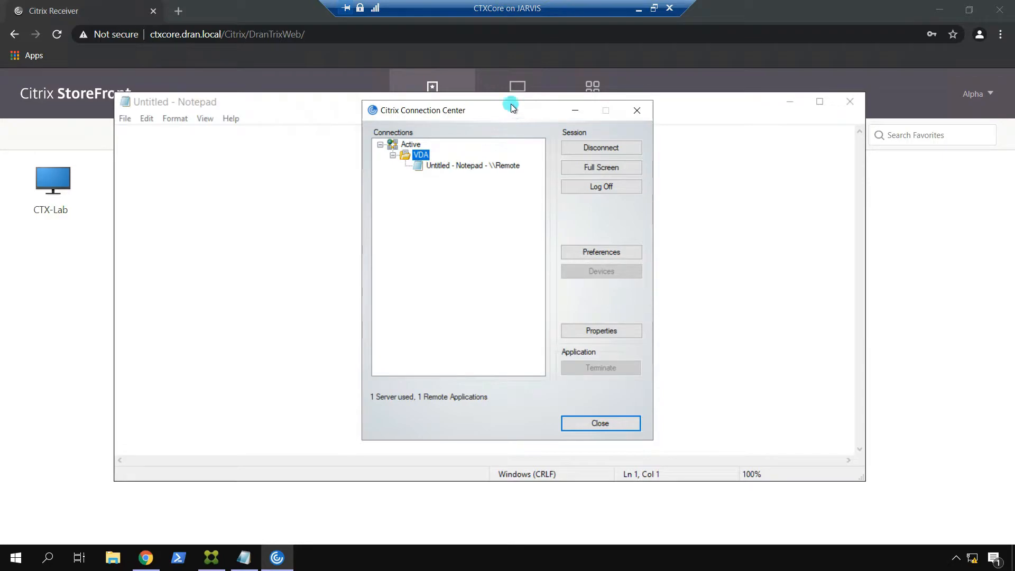
drag(516, 116, 633, 106)
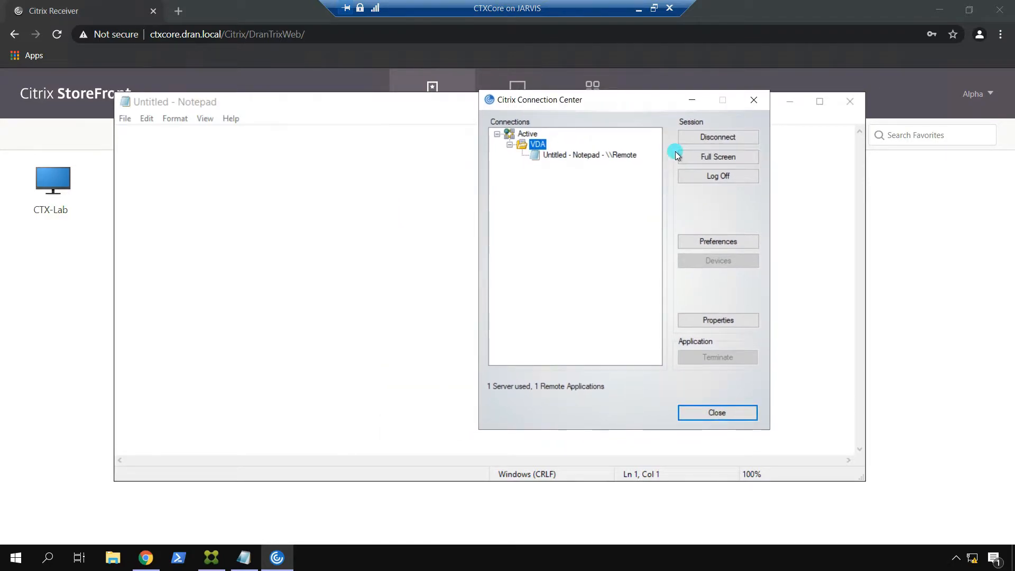
Step: Set the session's file access preference to Read and write, then close remote Notepad
click(733, 238)
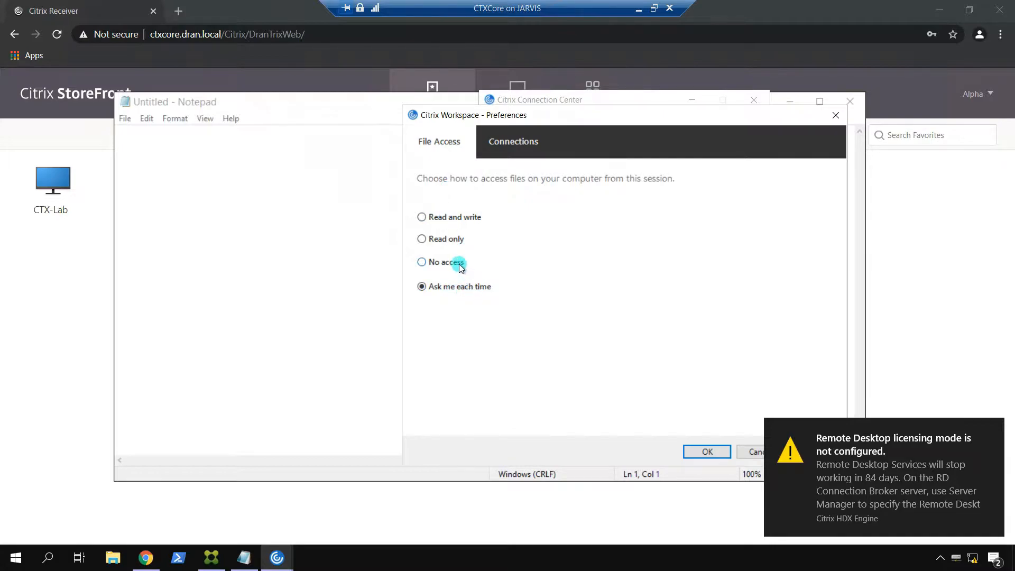
click(459, 216)
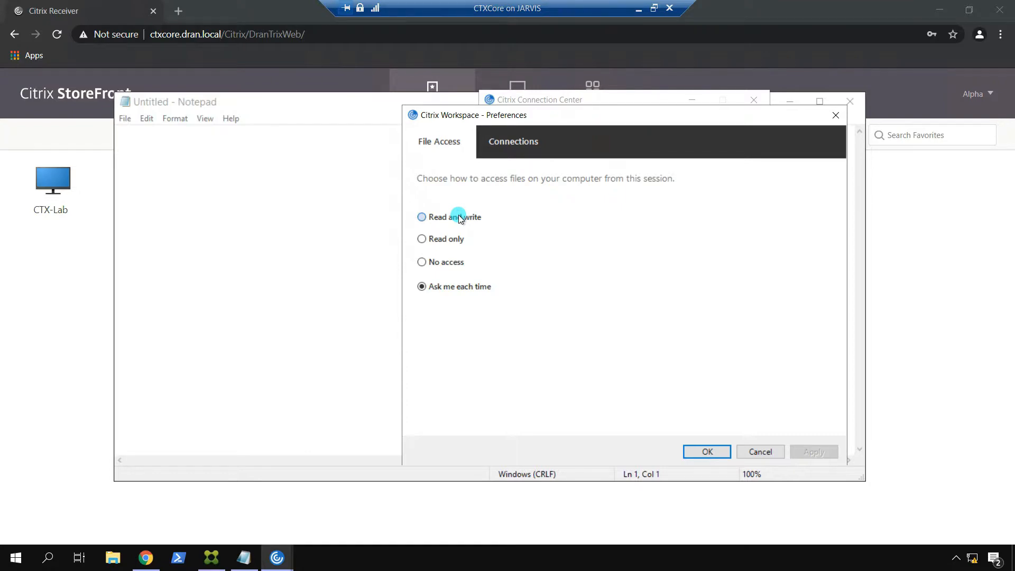
click(526, 153)
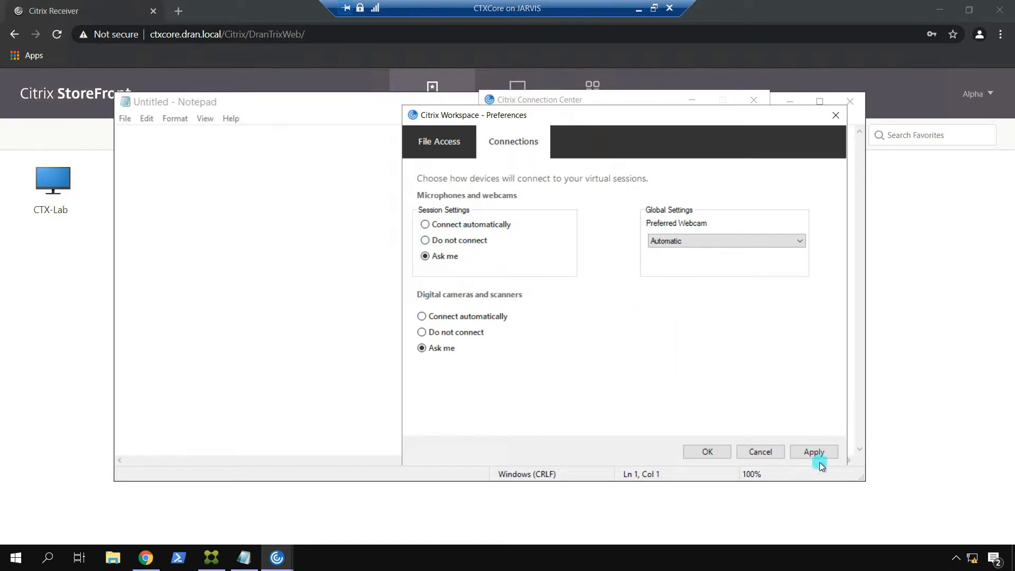
click(711, 451)
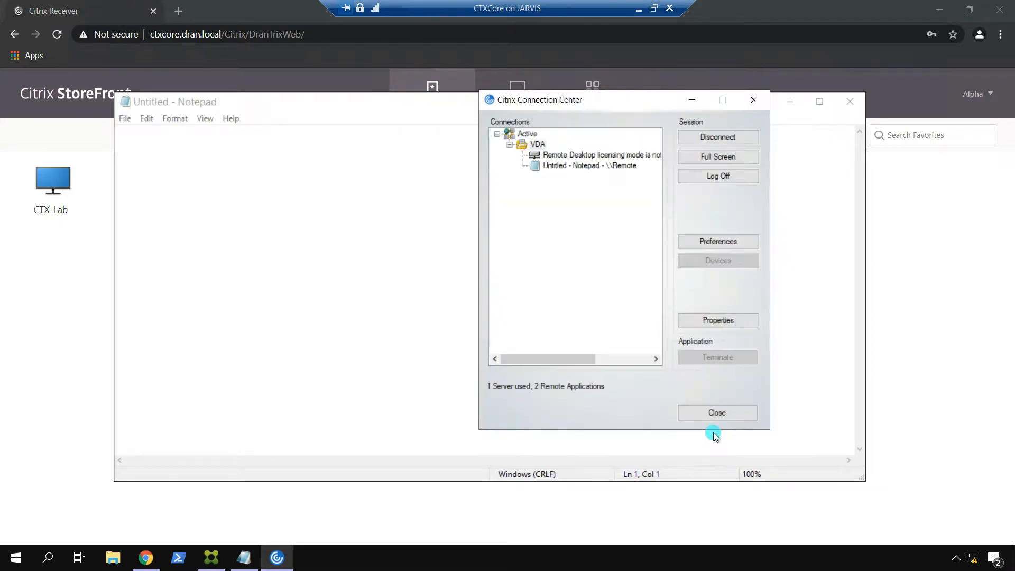
click(536, 146)
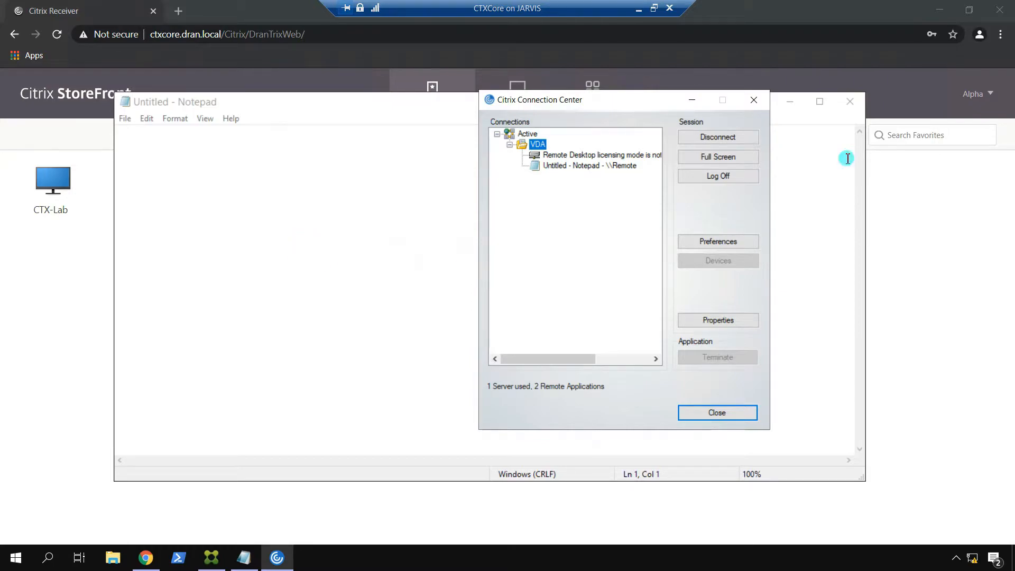
click(849, 101)
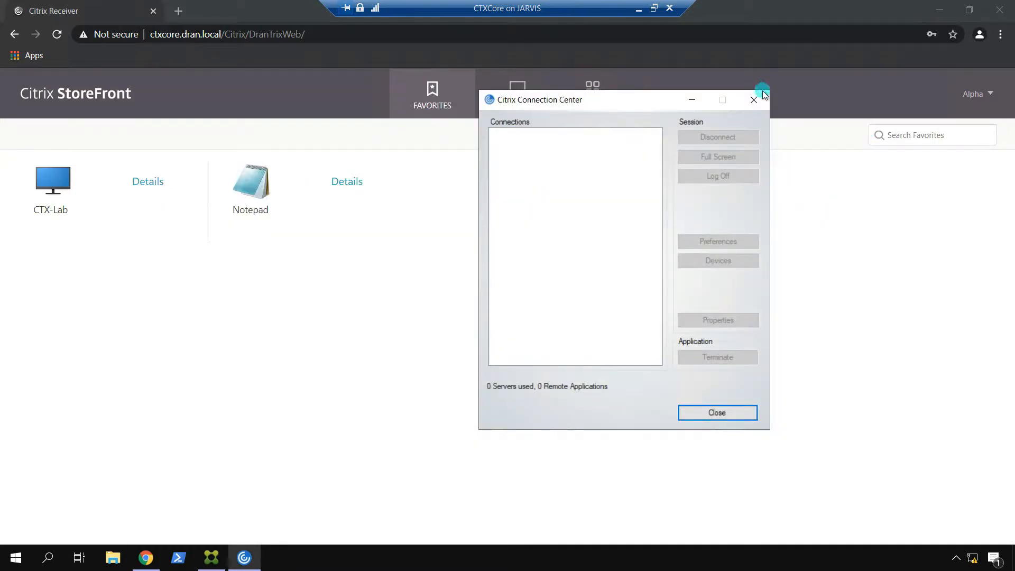
Step: Close the Connection Center and launch the CTX-Lab desktop from its downloaded .ica file
click(753, 100)
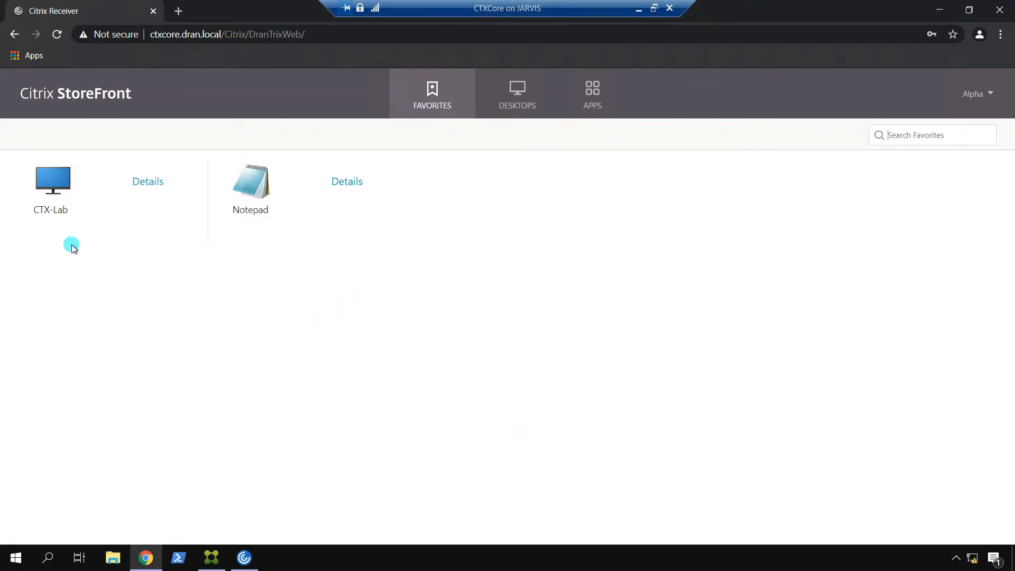
click(46, 184)
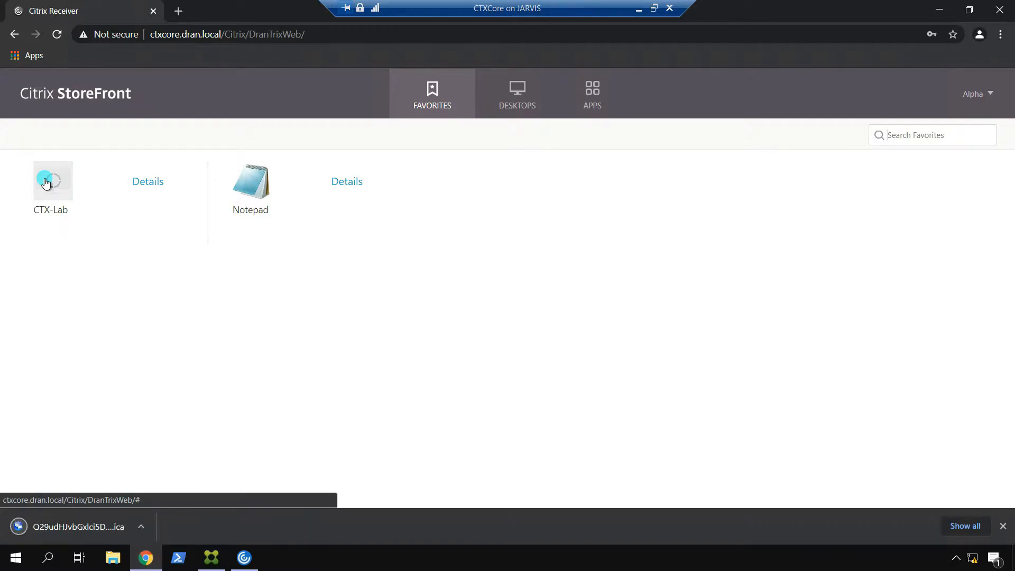
click(63, 526)
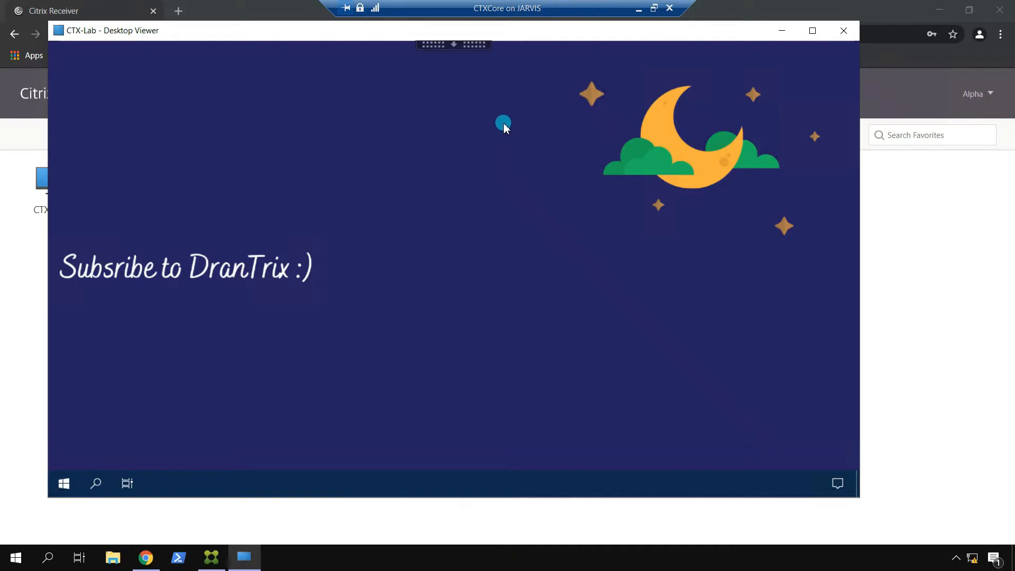
Step: Cancel the Shutdown Event Tracker and review Display and Monitor Layout preferences without changes
click(453, 44)
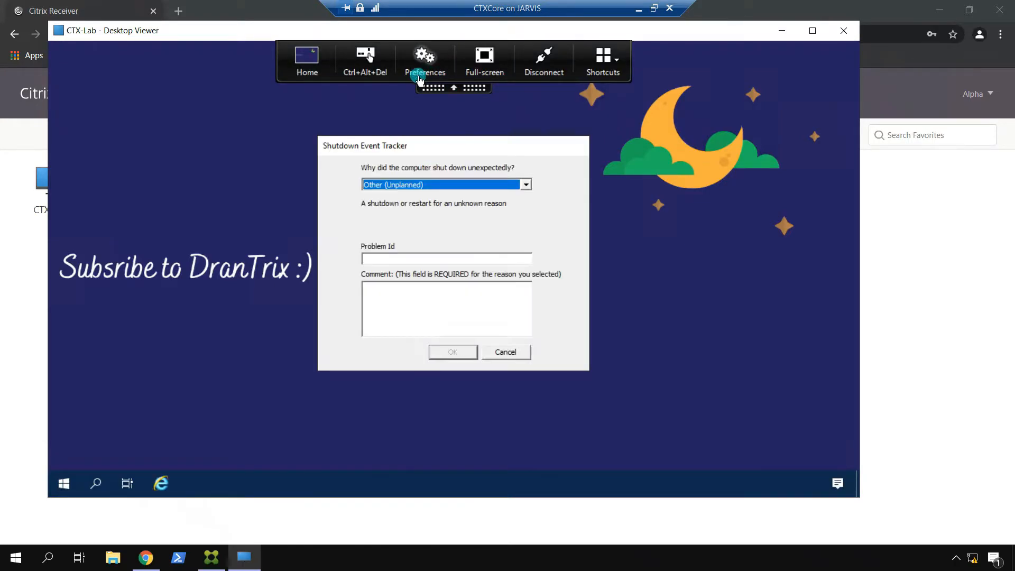
click(506, 351)
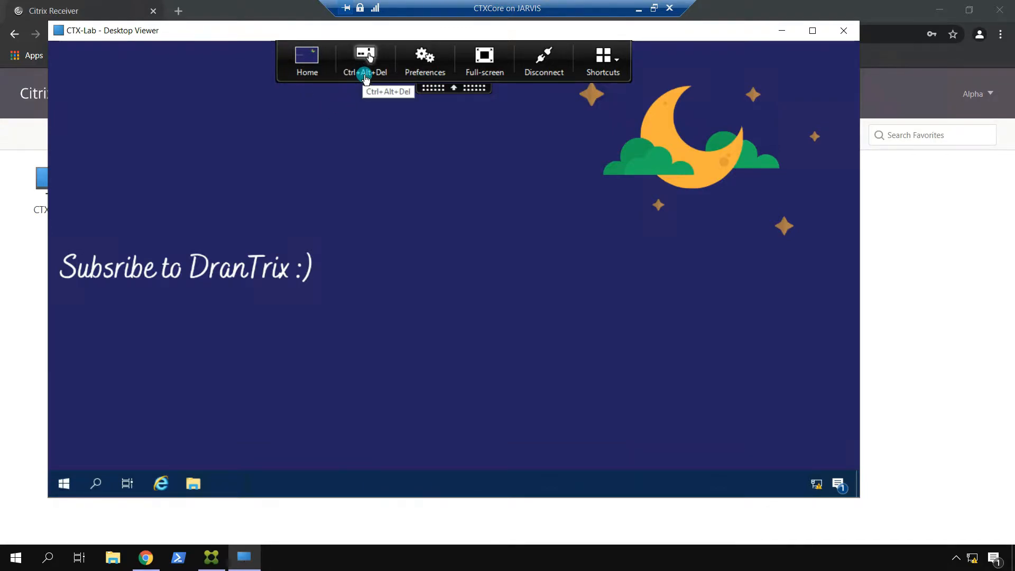
click(432, 66)
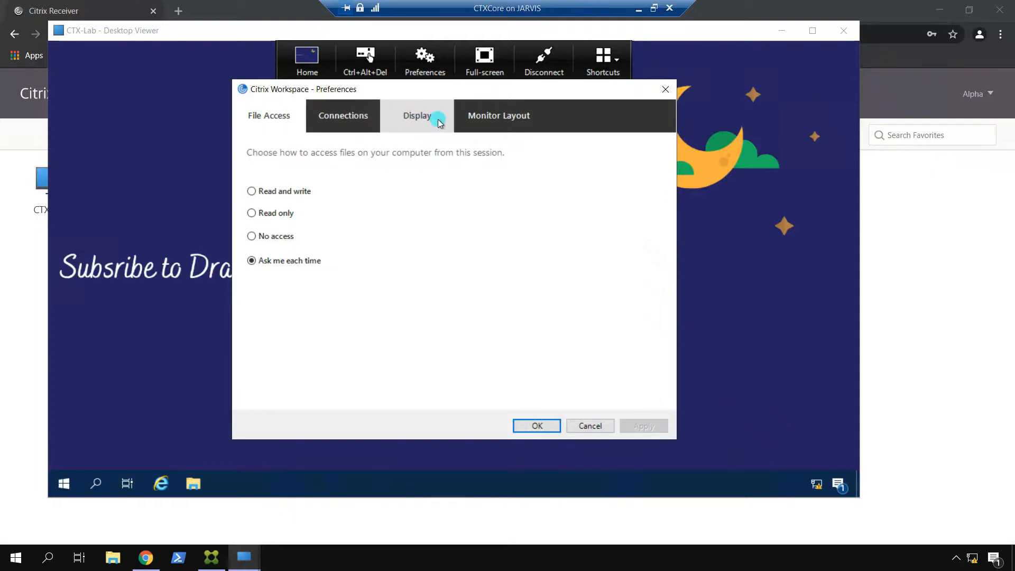
click(409, 114)
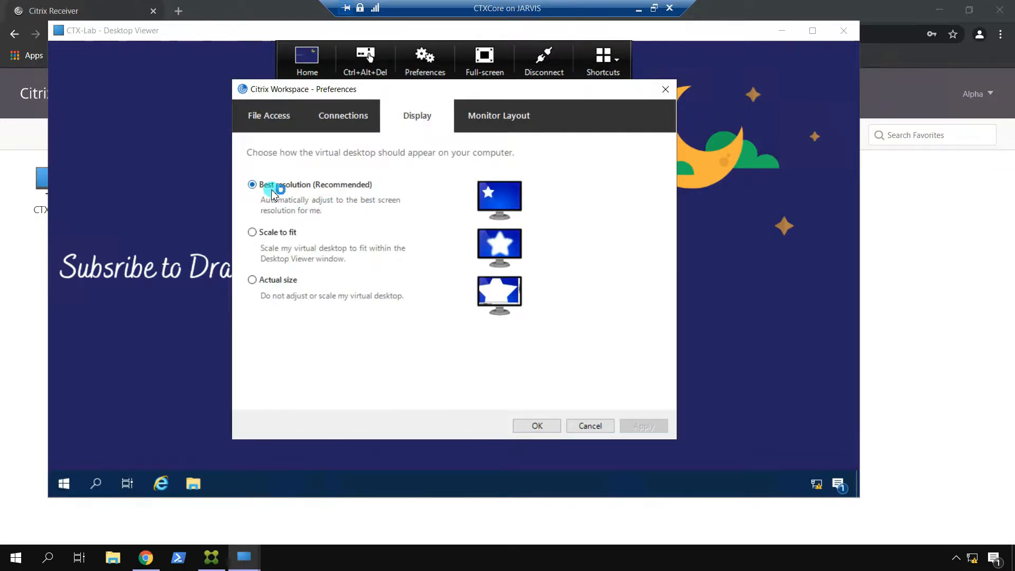
click(510, 121)
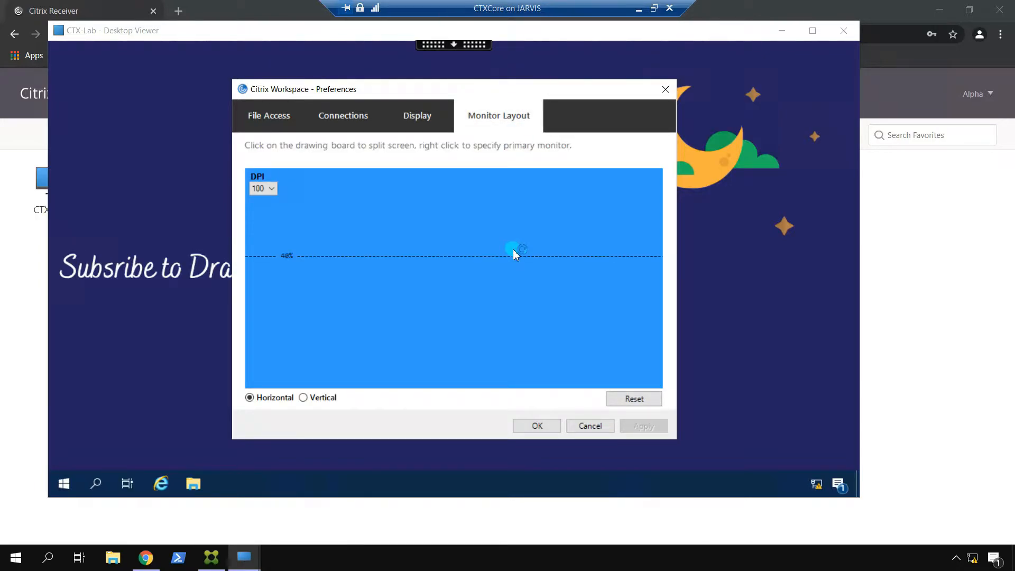
click(590, 421)
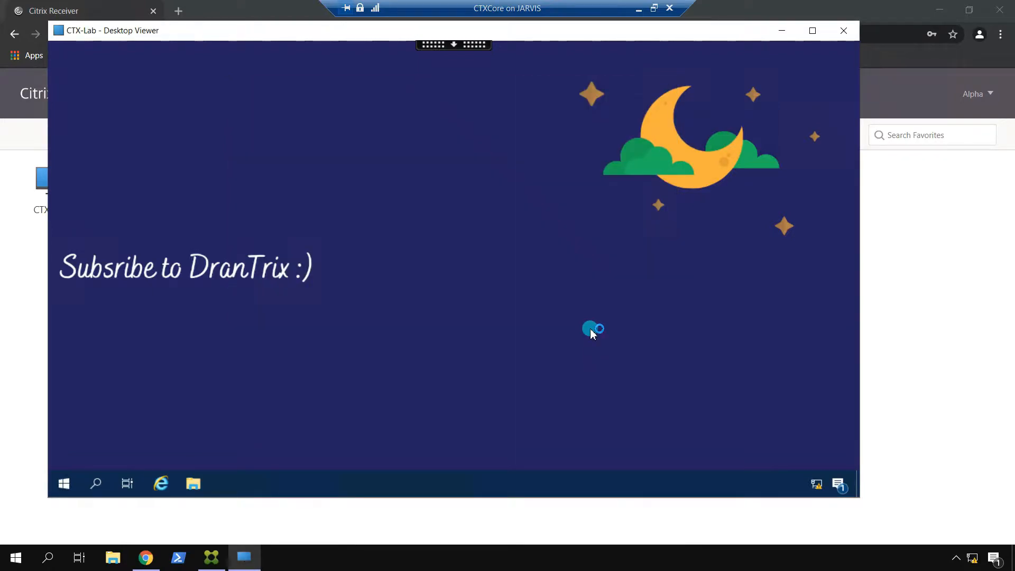
click(464, 45)
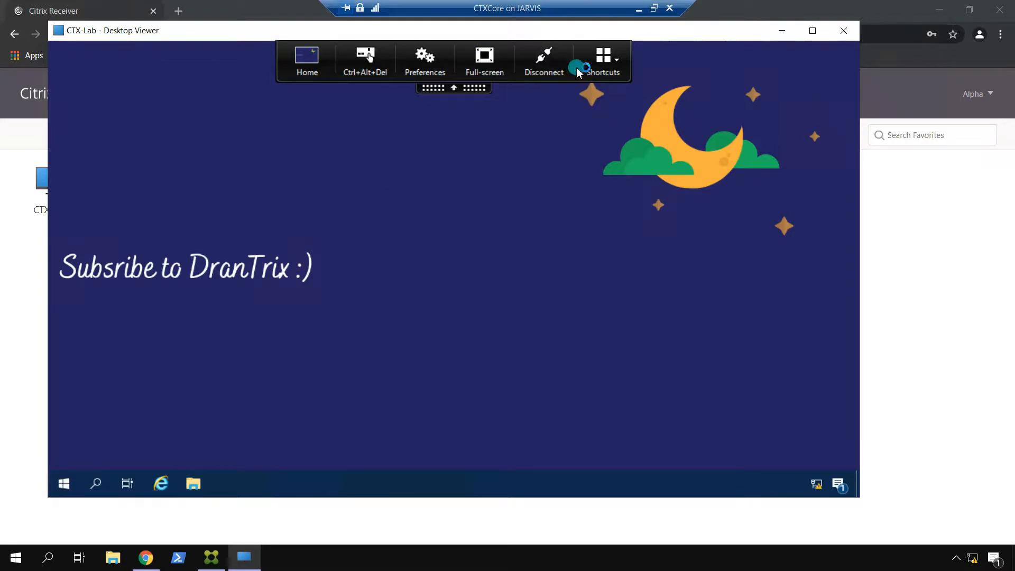
Step: Open and close the Desktop Viewer session Shortcuts list
click(614, 62)
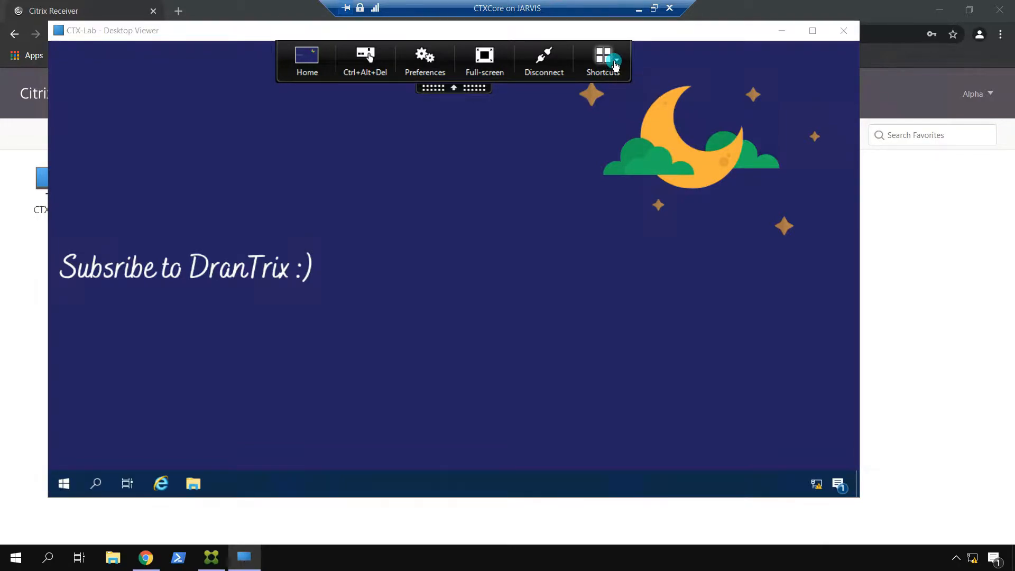
click(599, 65)
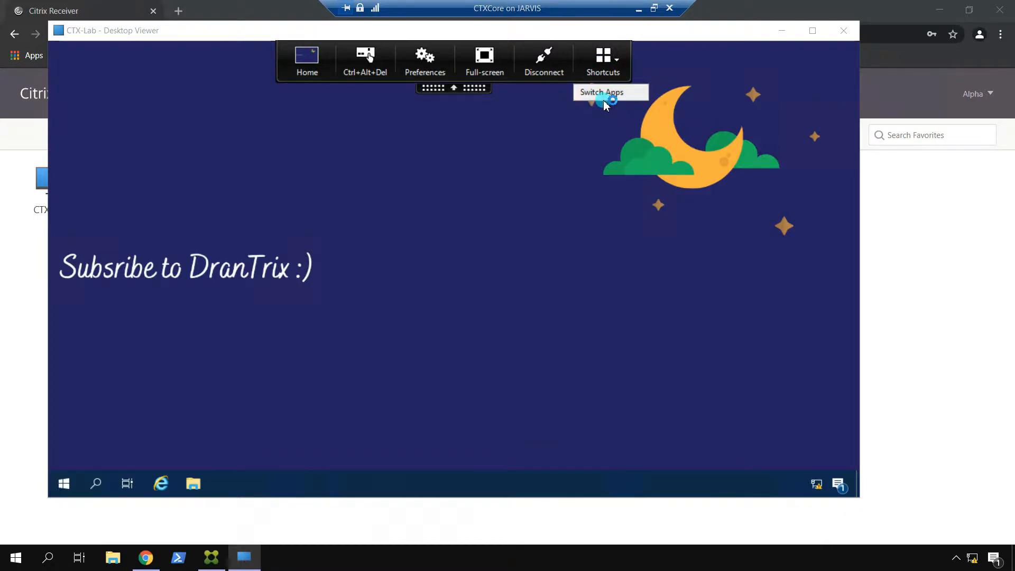
click(594, 121)
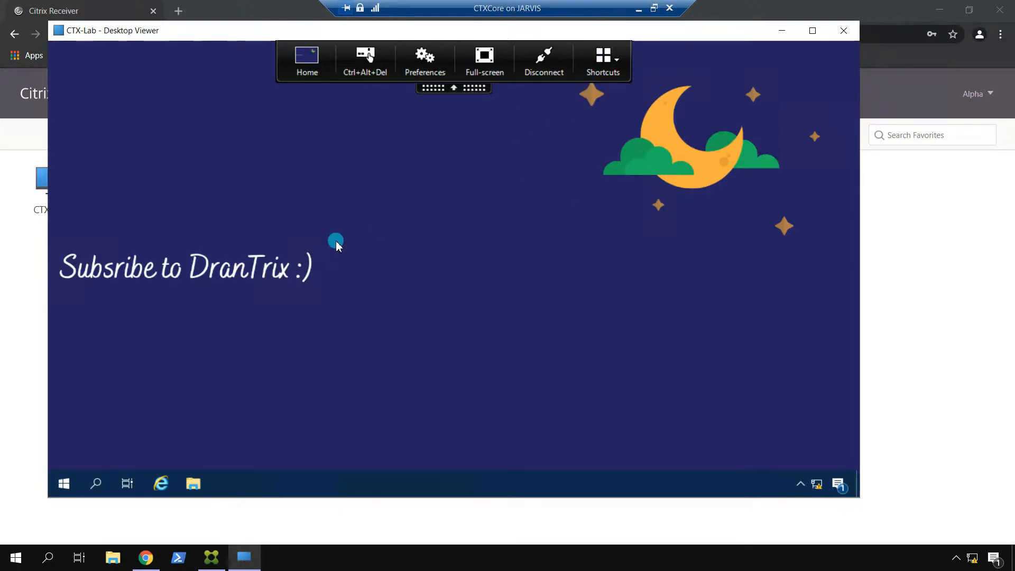
Step: Sign out of the CTX-Lab session from the remote Start menu's user icon
click(59, 483)
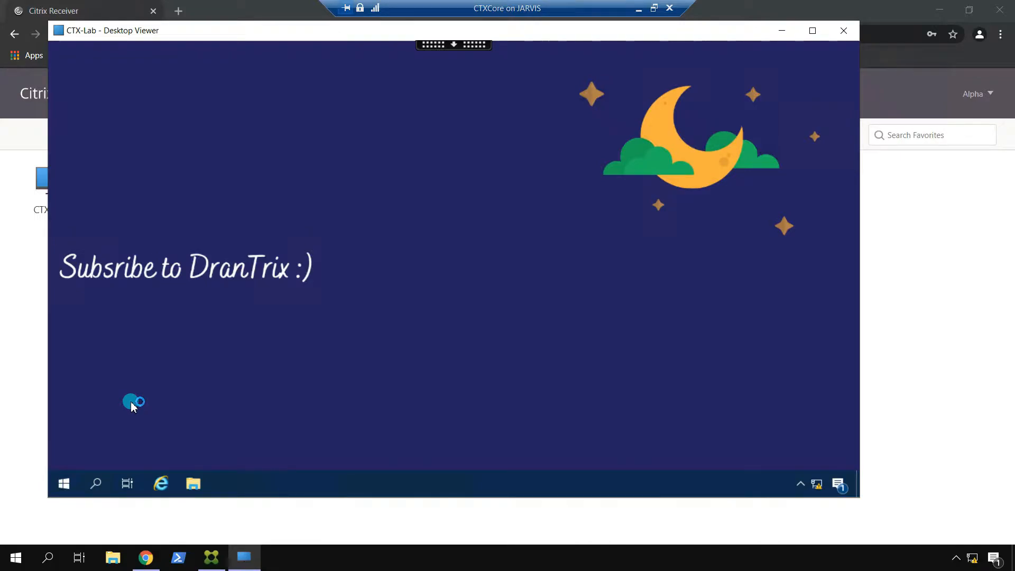
click(64, 483)
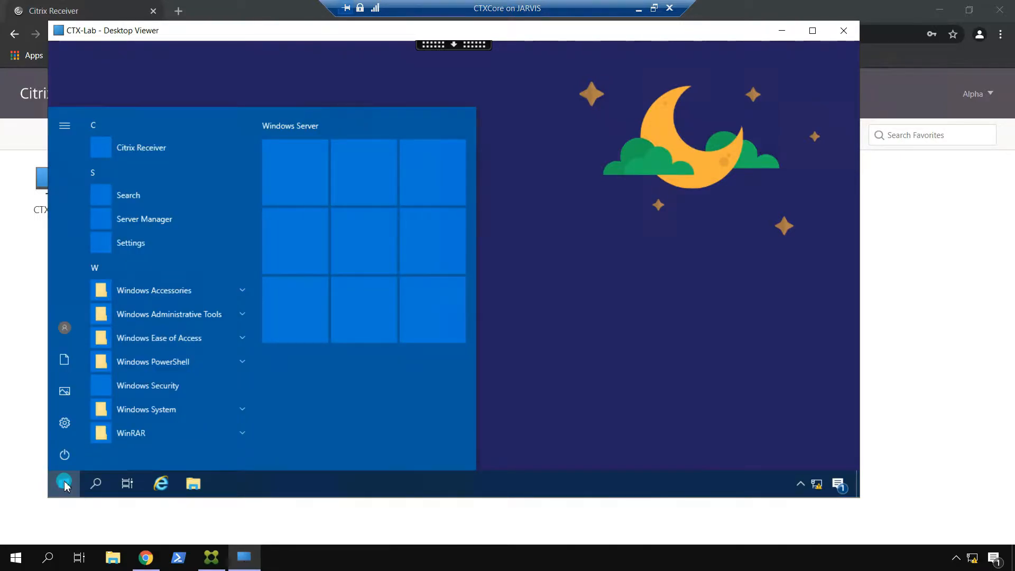
click(66, 329)
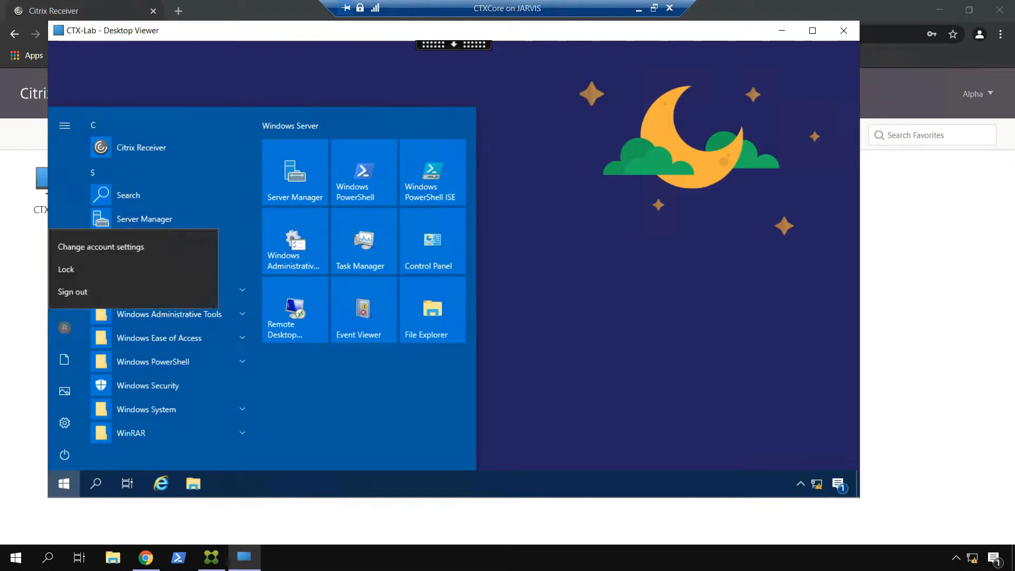
click(80, 291)
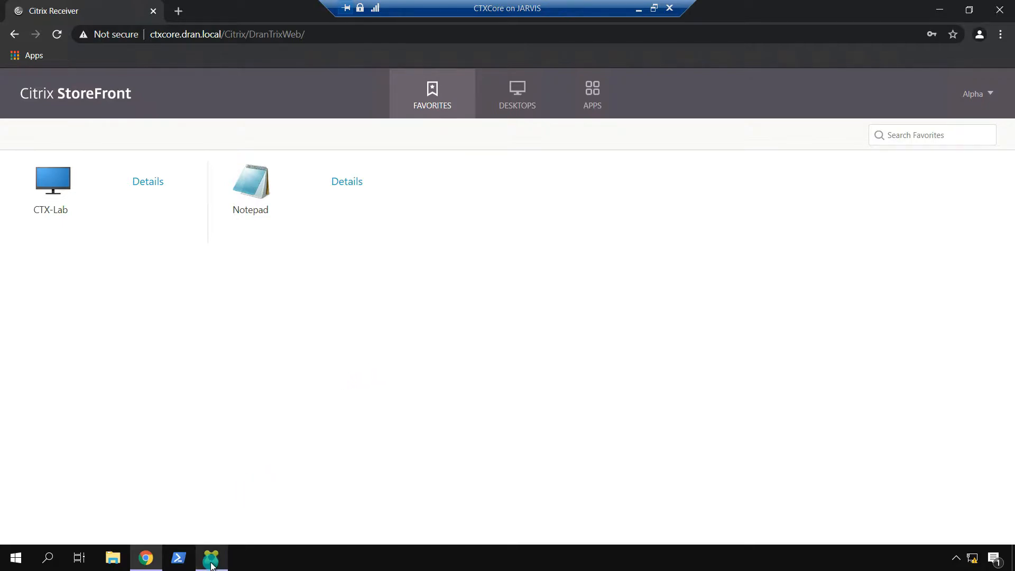
Step: Bring the StoreFront console forward and show the DranTrix store's Details tab
mouse_move(211, 564)
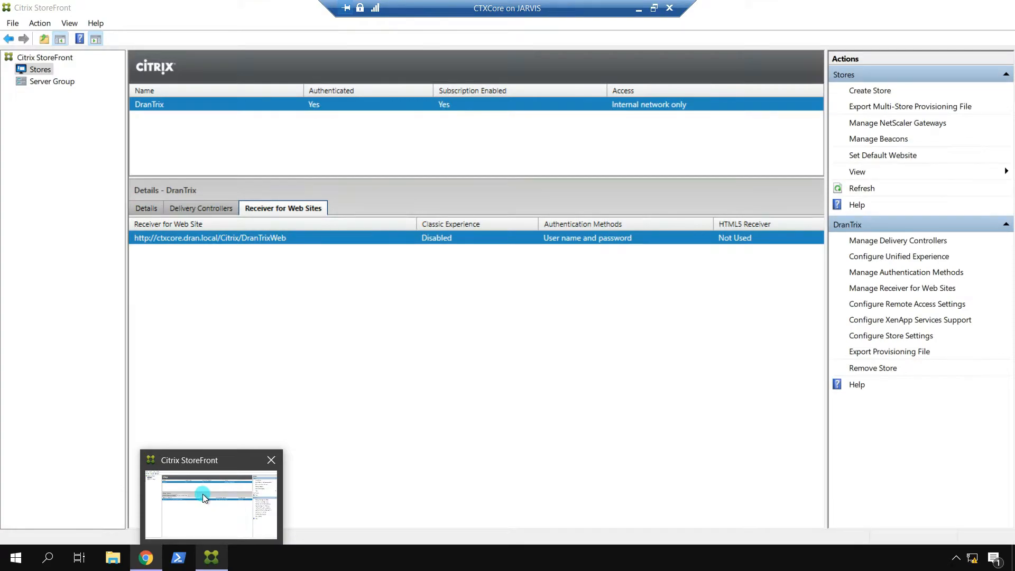
click(202, 494)
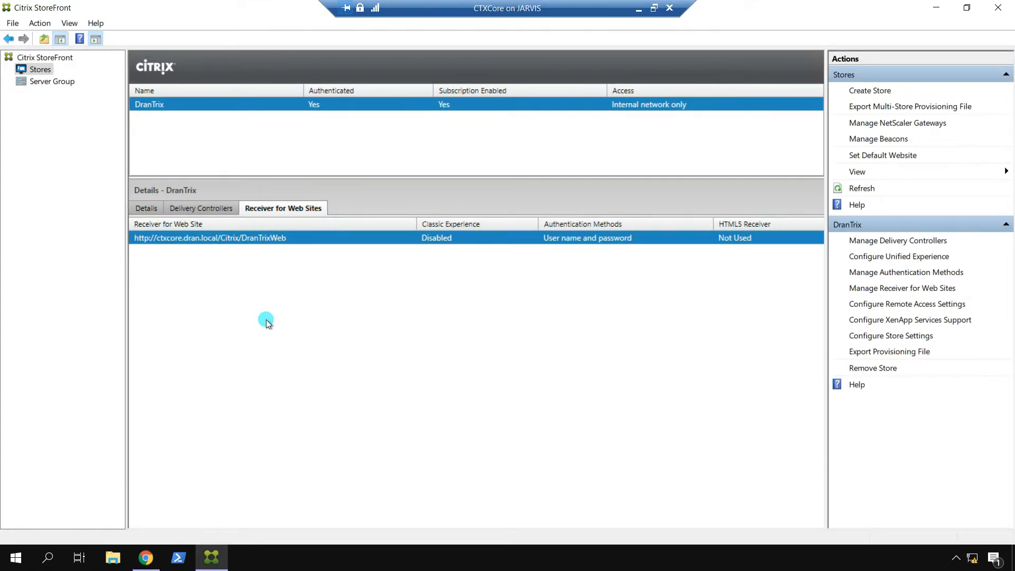
click(146, 208)
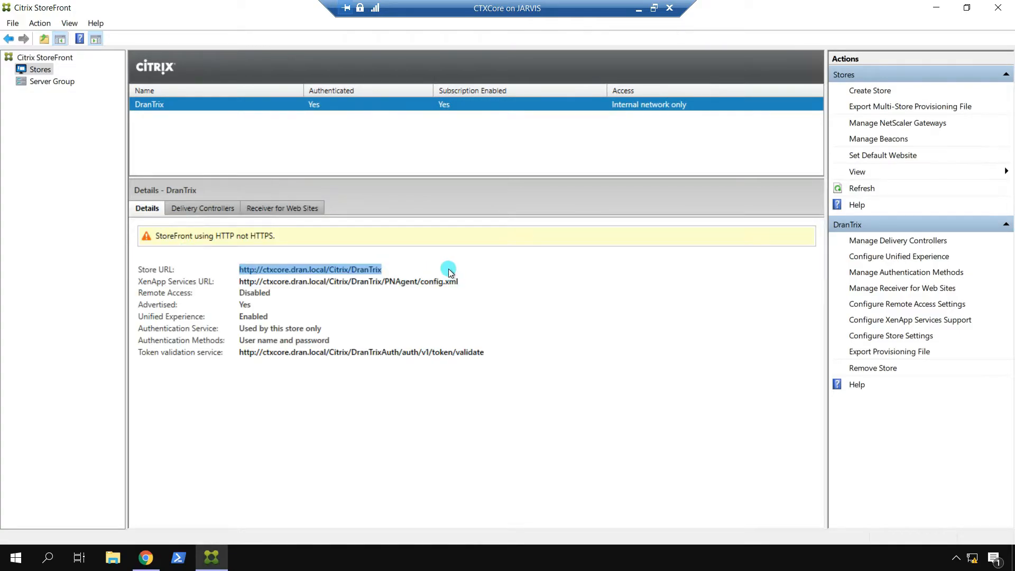
click(348, 272)
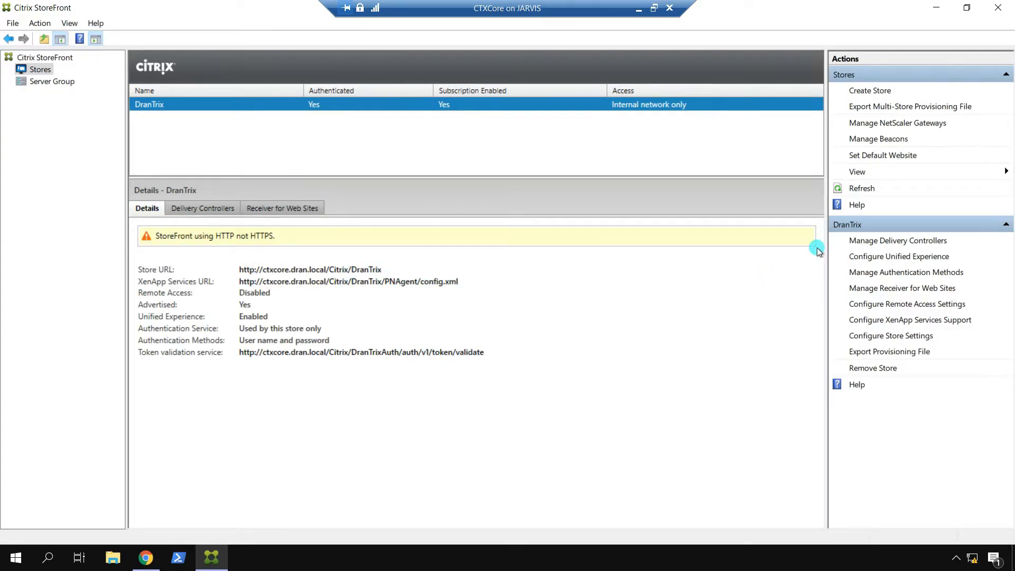
click(881, 239)
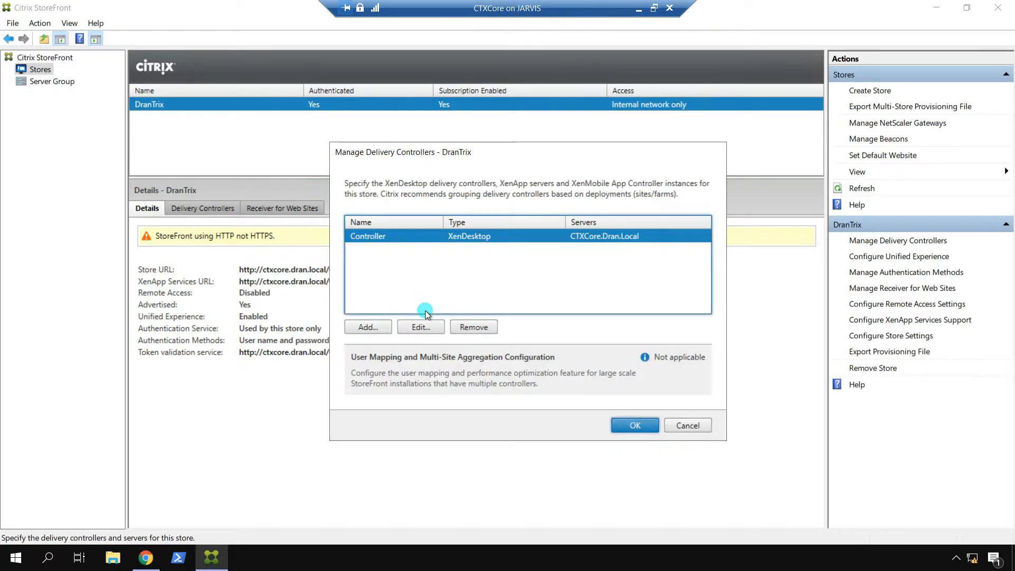
click(421, 326)
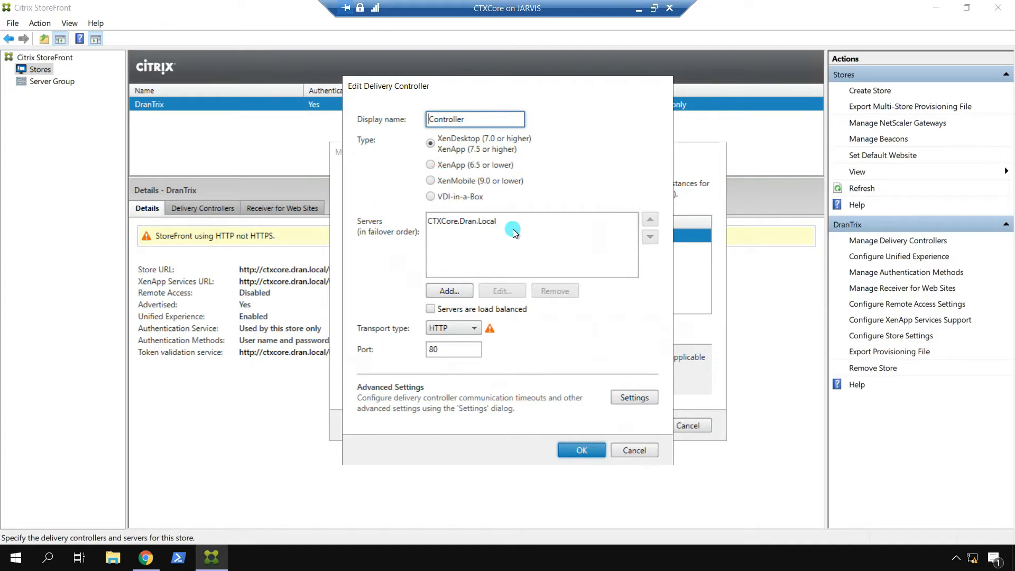
click(630, 450)
click(688, 425)
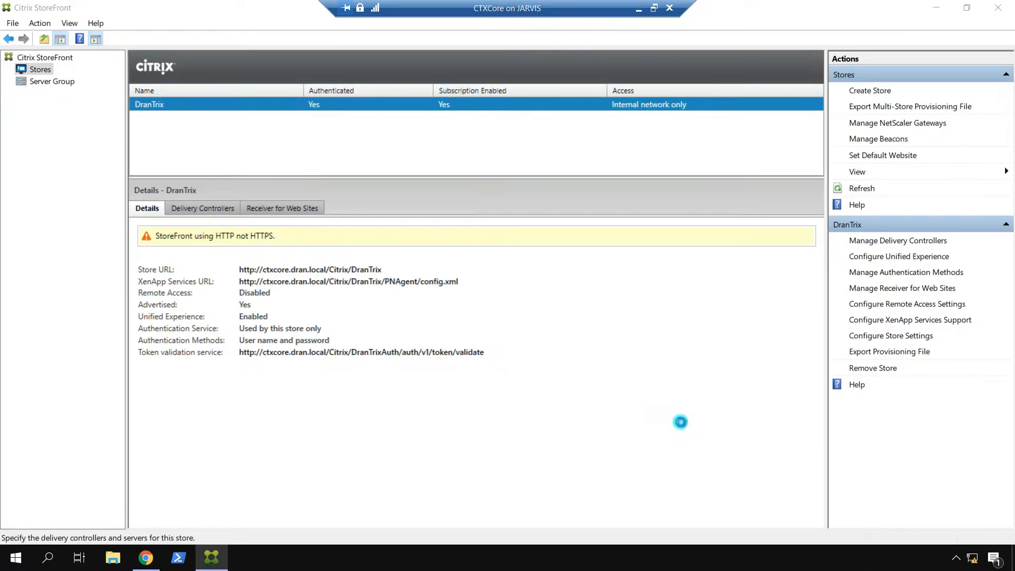
click(892, 258)
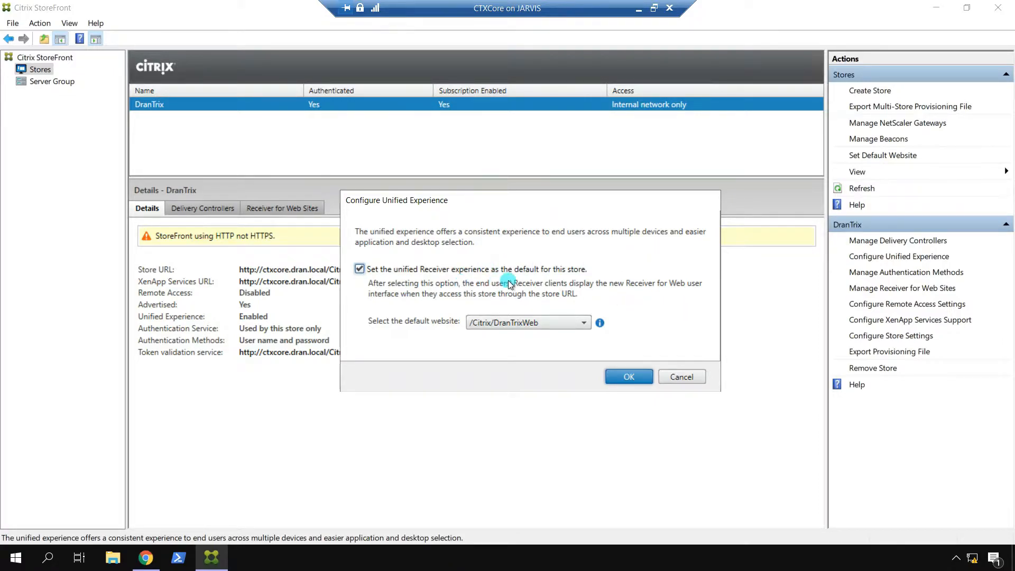
Step: Cancel Unified Experience settings, view Authentication Methods, then return to Chrome's Favorites page
click(683, 377)
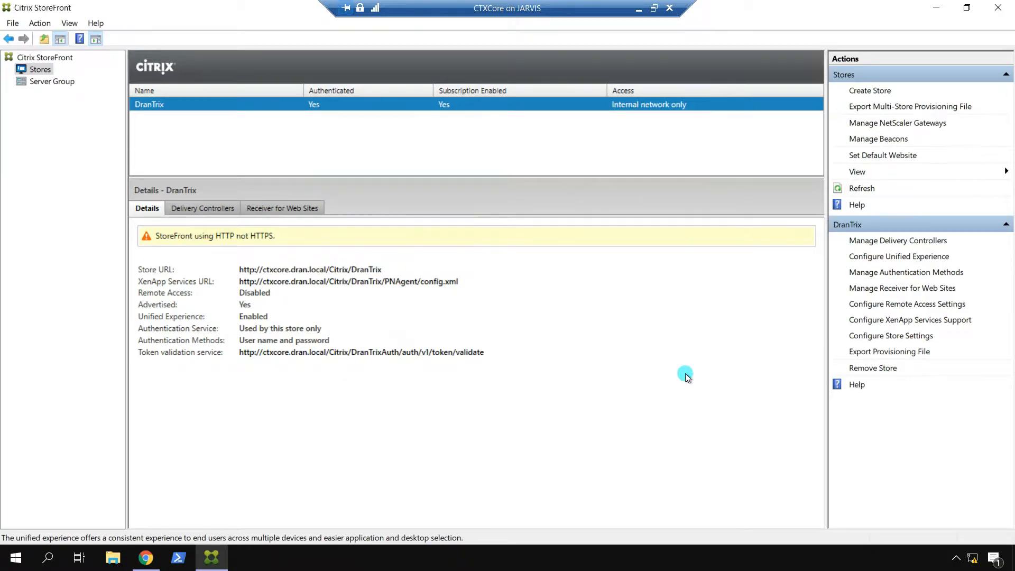
click(897, 272)
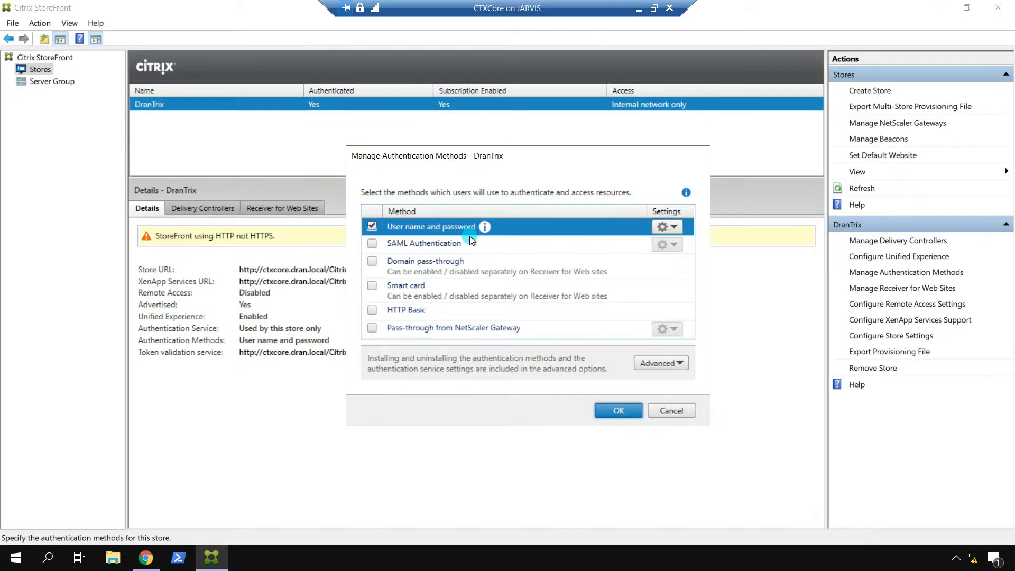
click(150, 560)
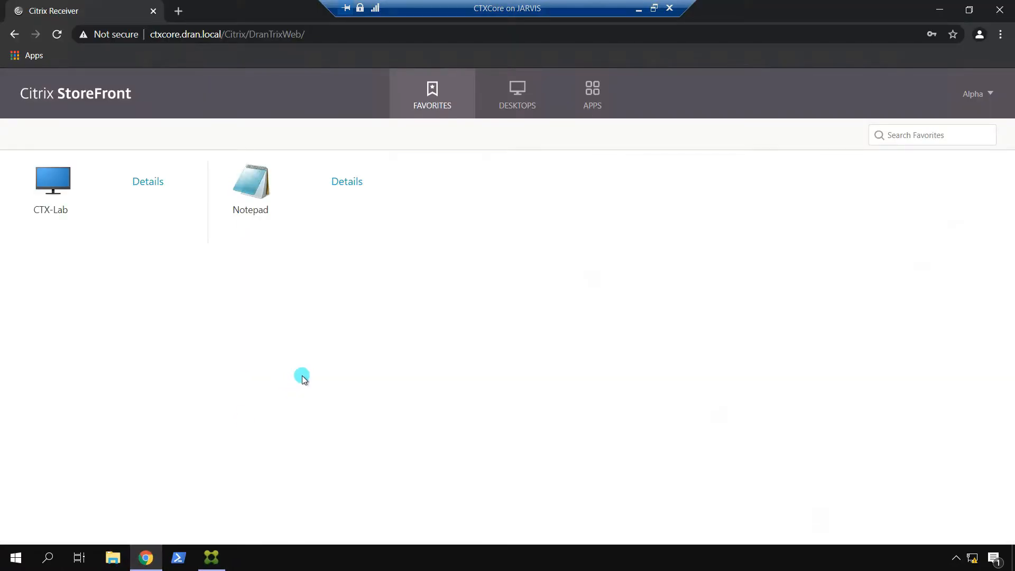
Step: Log off from the DranTrix web store via the account menu
click(986, 95)
click(905, 203)
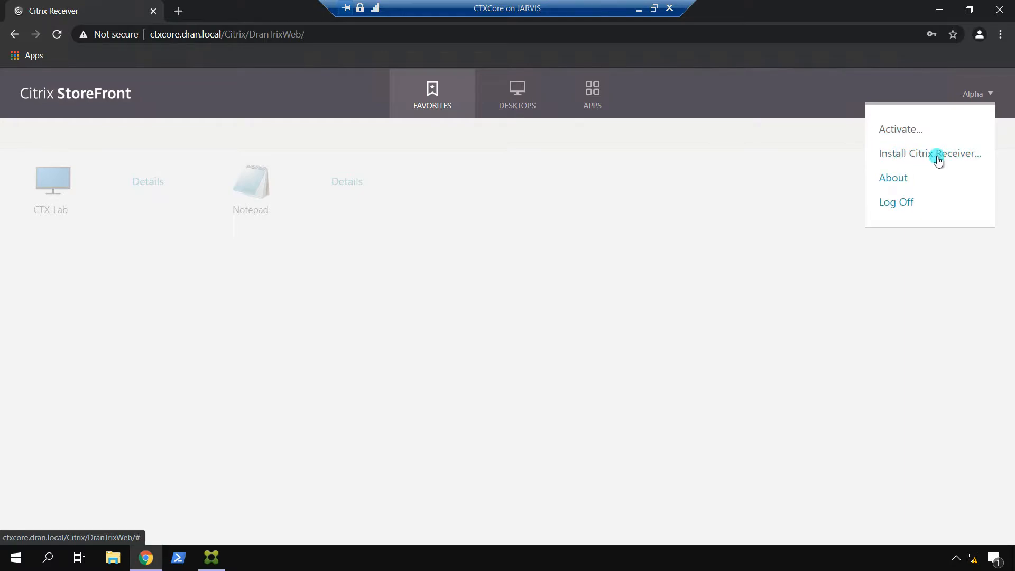
click(905, 203)
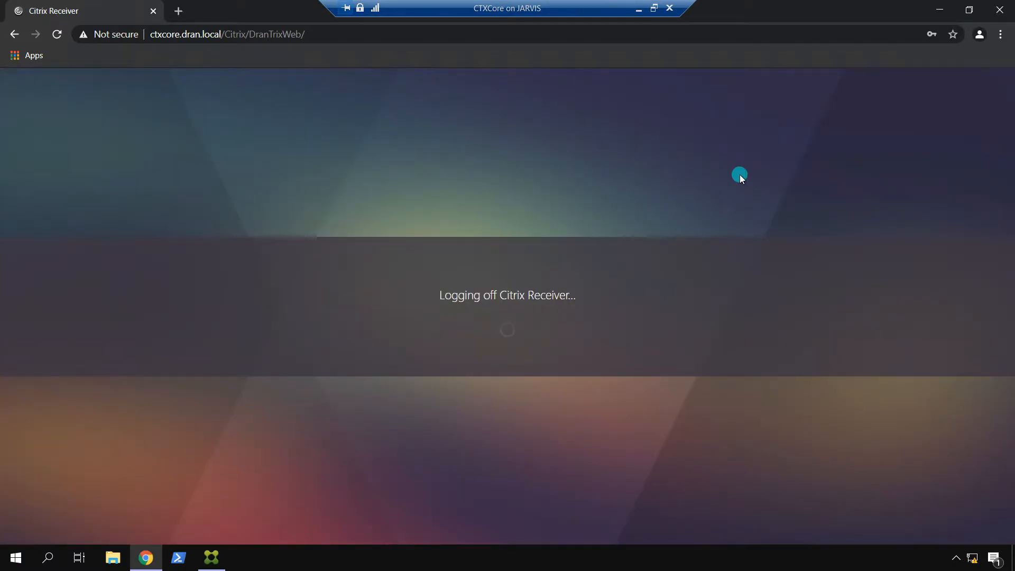
Step: Detect the installed Citrix Receiver, allow the Workspace Launcher, then switch to the StoreFront console
click(516, 330)
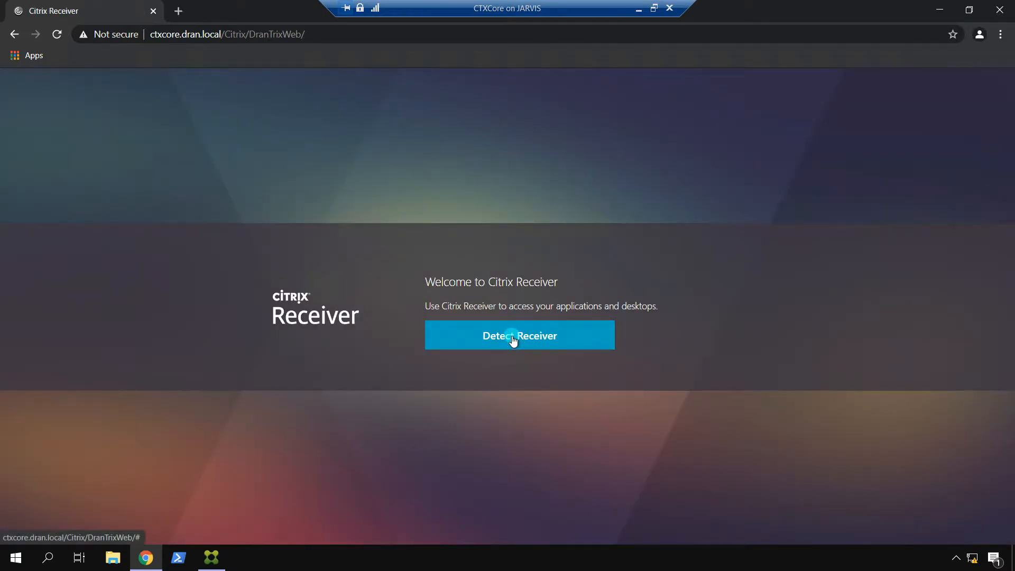
click(515, 335)
click(515, 126)
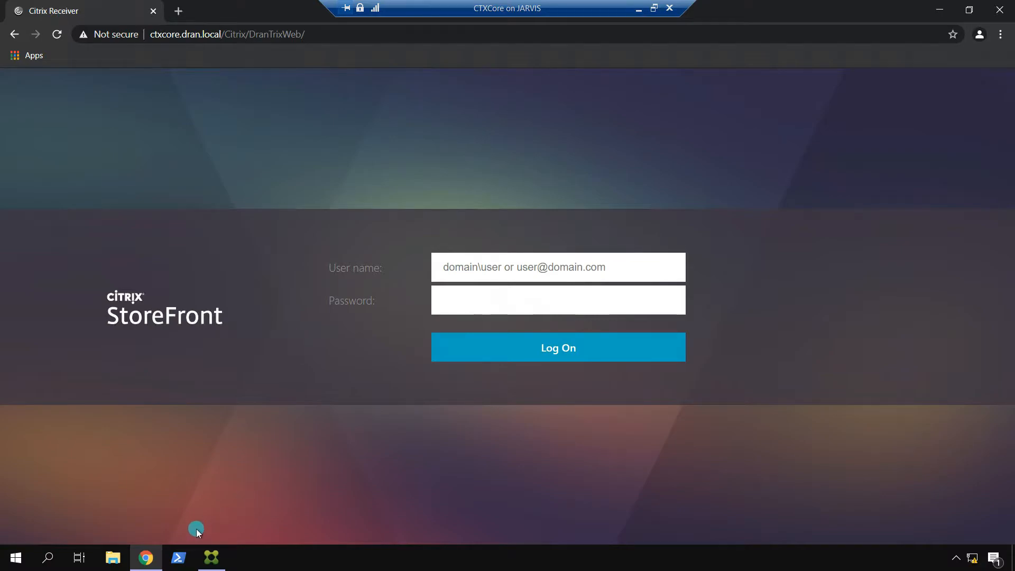
click(212, 557)
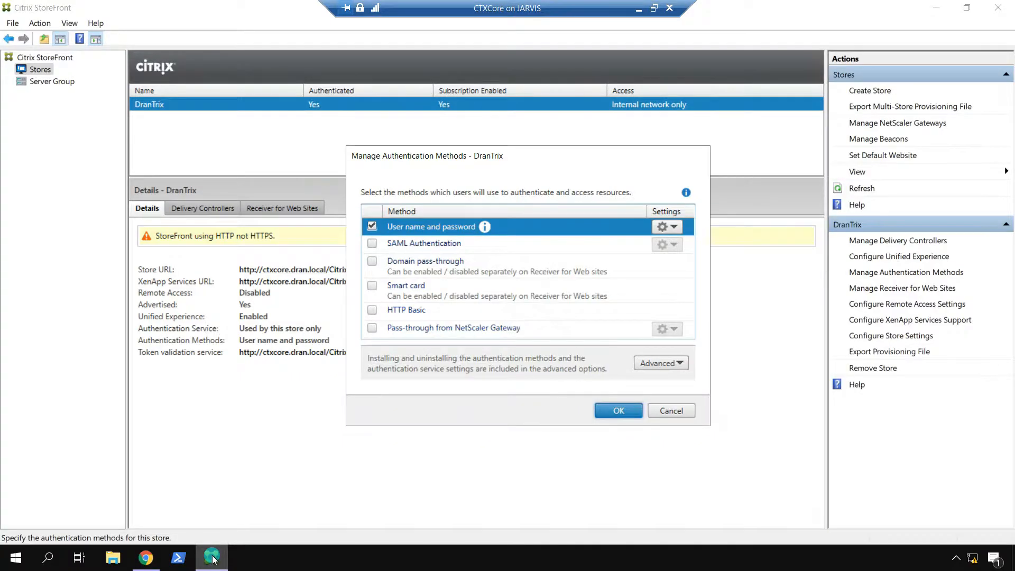
Step: Restrict DranTrix user name and password logon to trusted domain Dran.Local and save
click(673, 230)
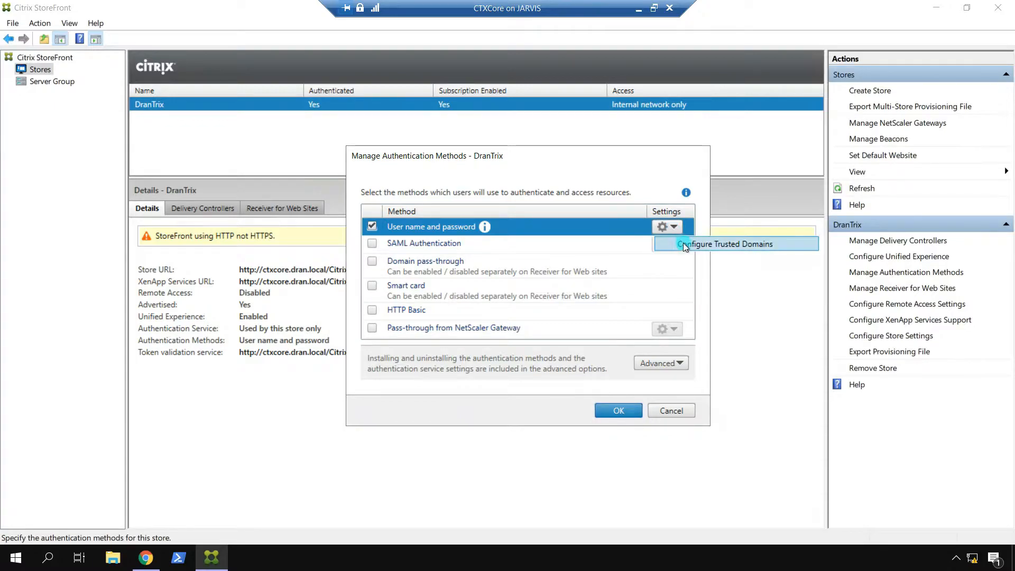
click(684, 243)
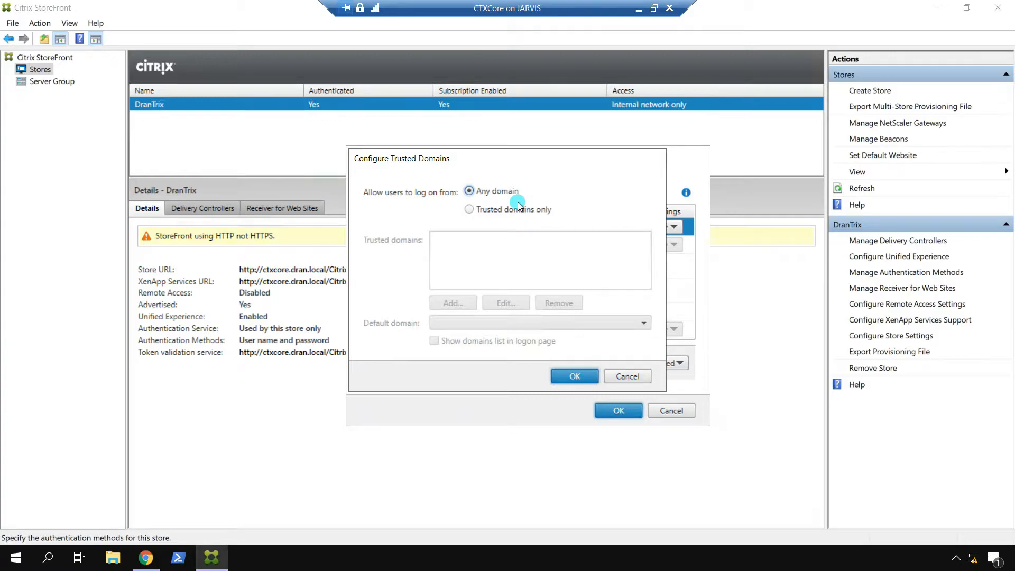
click(469, 209)
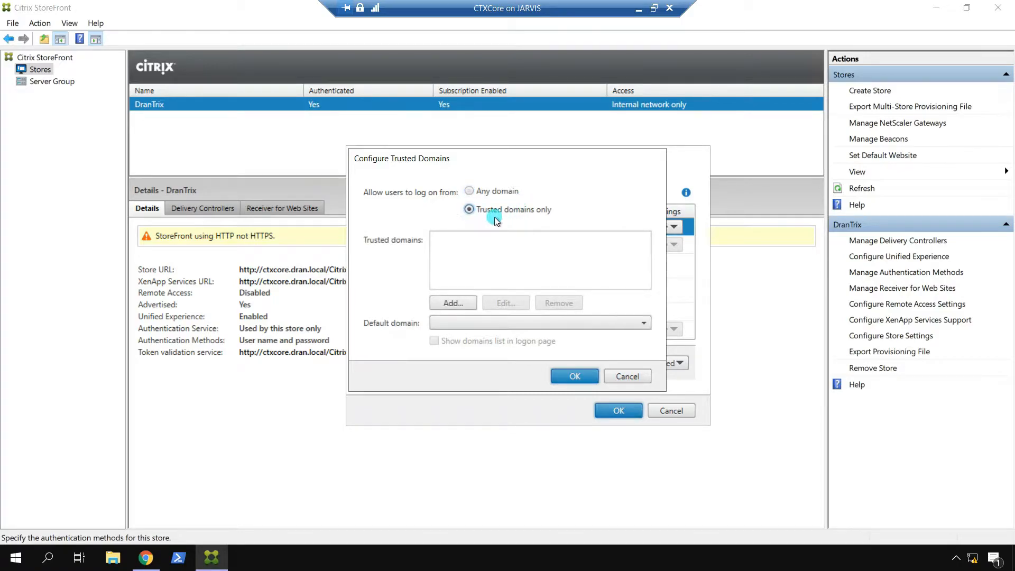
click(453, 303)
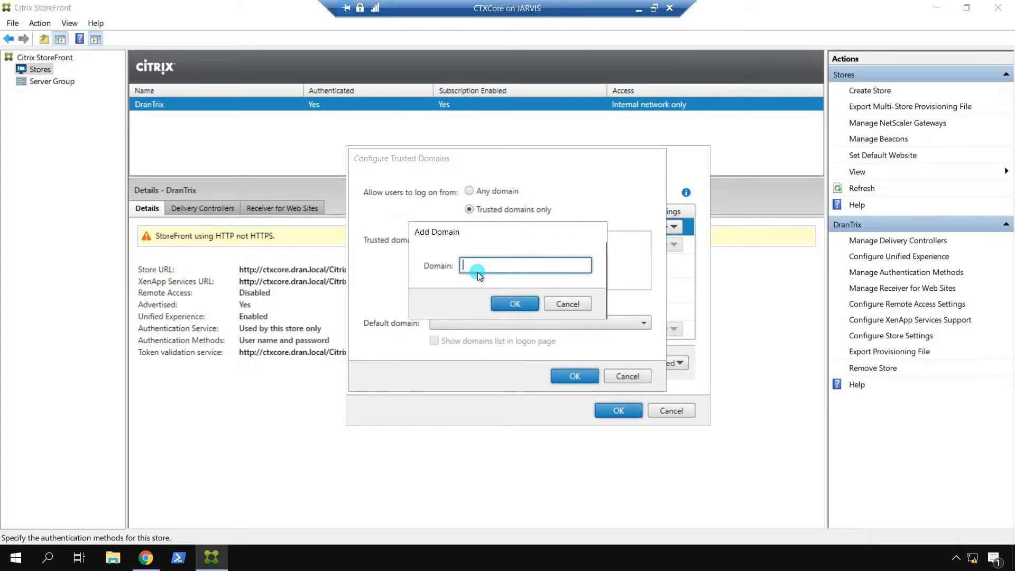
text(Dran.Local)
click(516, 302)
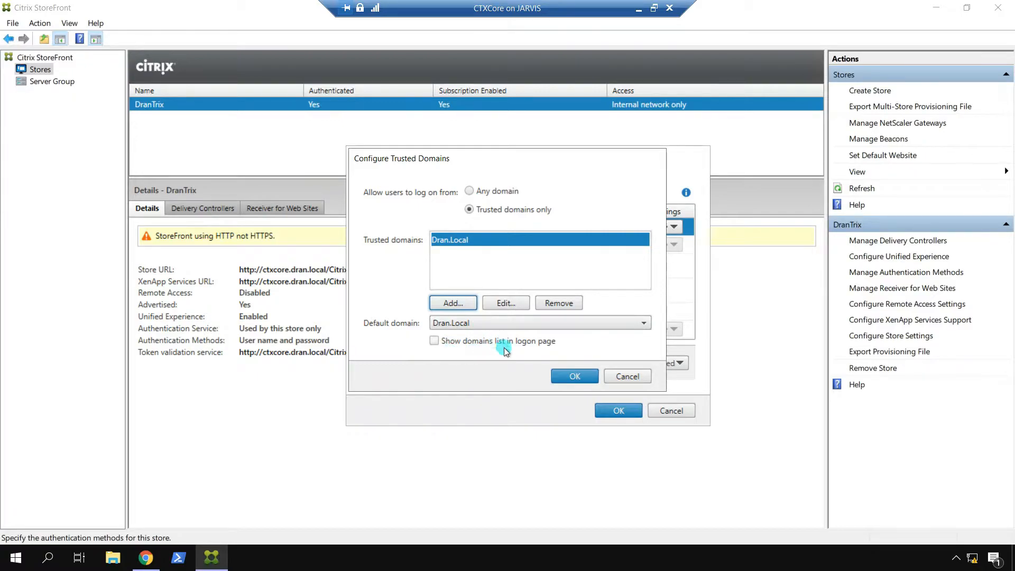
click(576, 376)
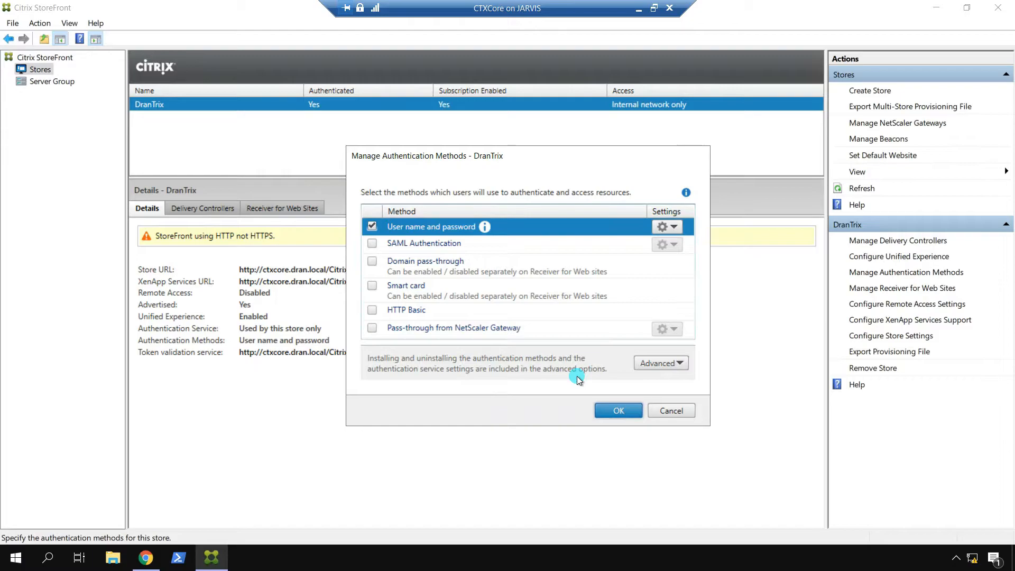
click(612, 410)
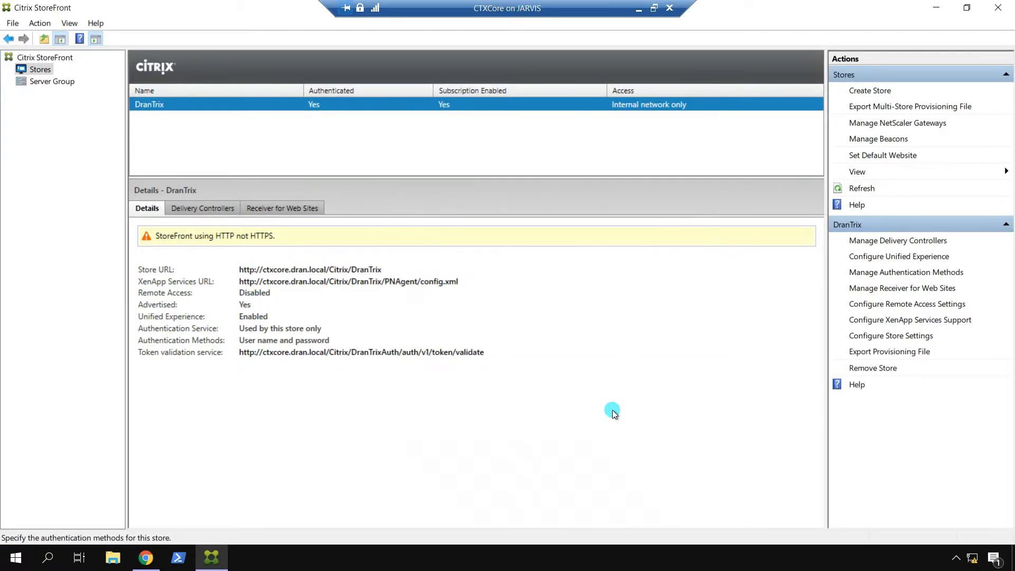
Step: Reload the DranTrix logon page and re-run Receiver detection, allowing the Workspace Launcher
click(145, 557)
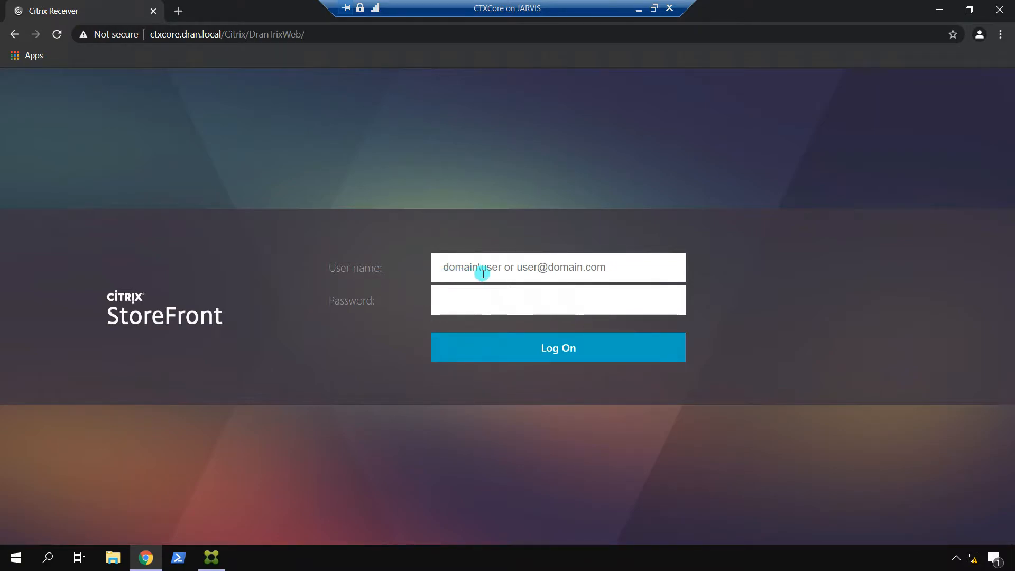
click(58, 35)
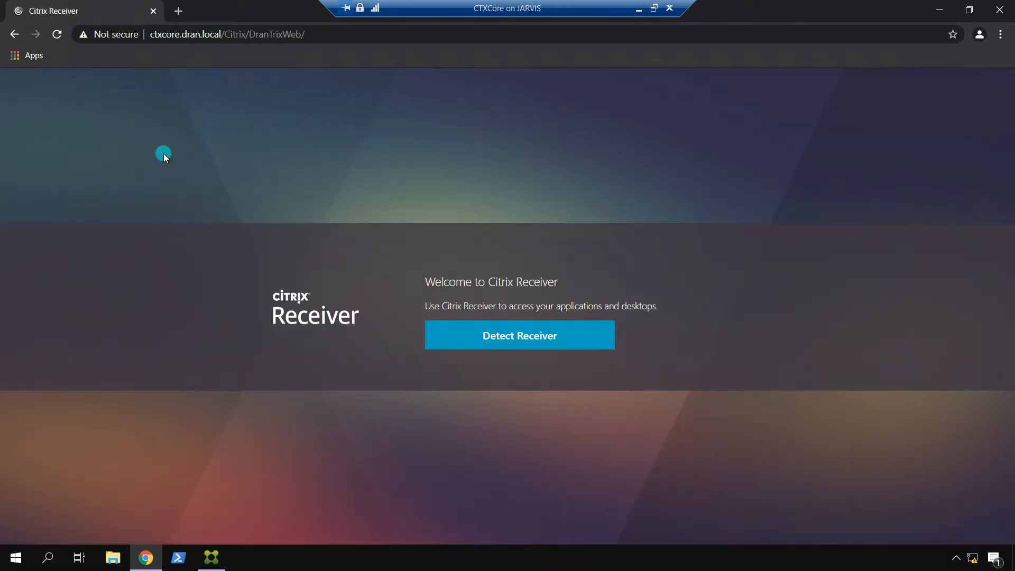
click(481, 335)
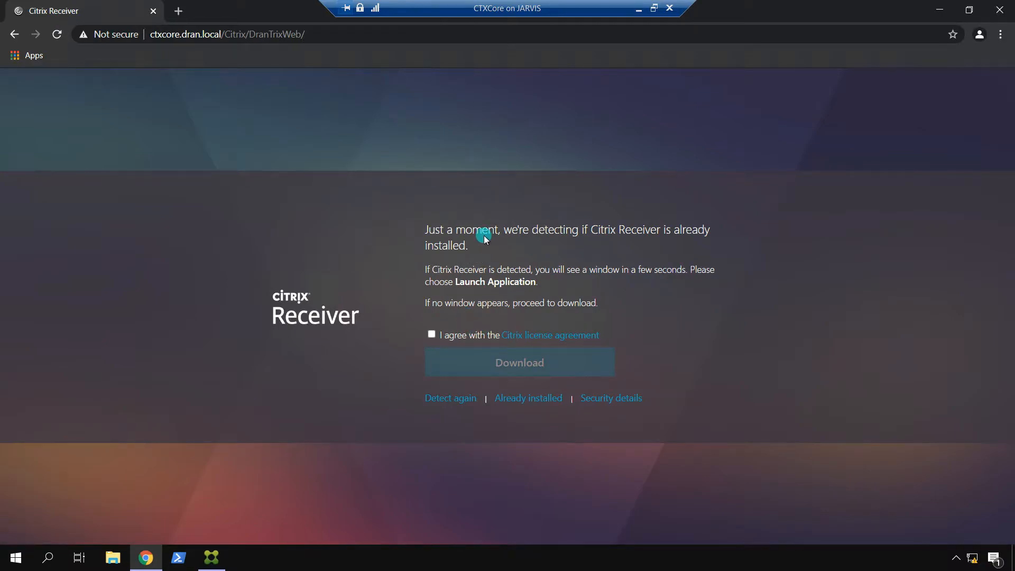
click(459, 397)
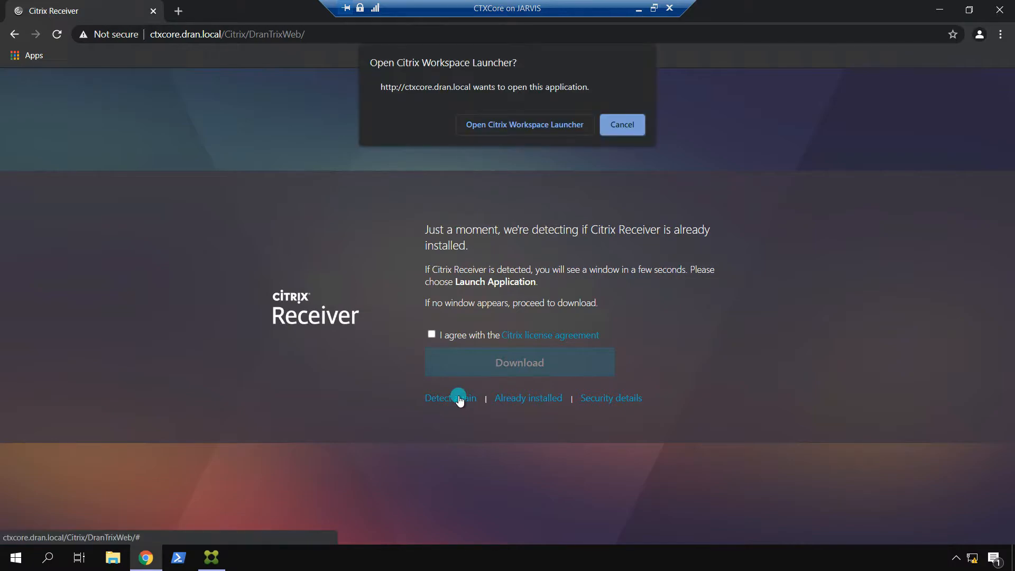
click(521, 125)
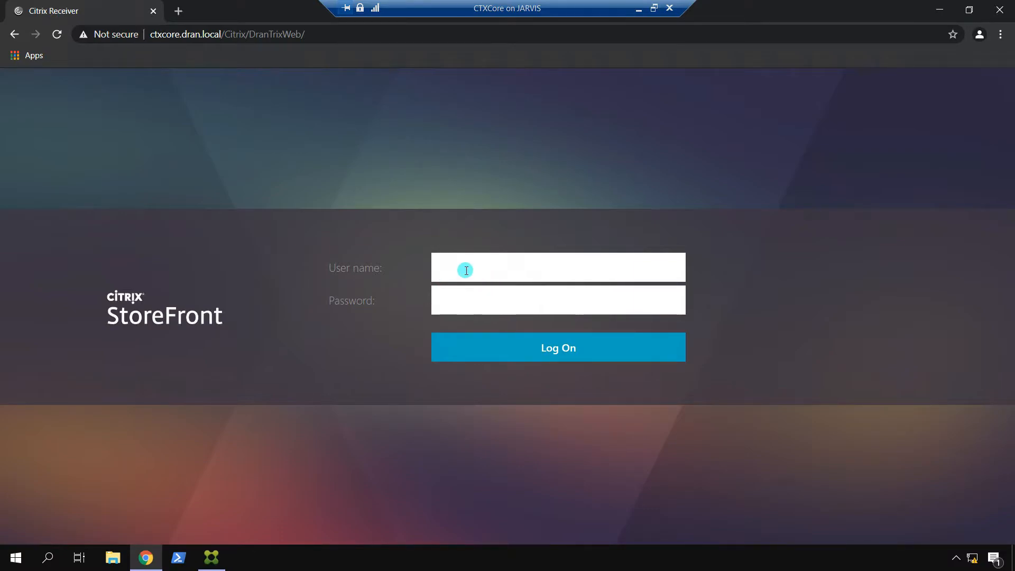
Step: Log on with the test account's user name and password, then log off and return to the console
text(Alpha)
key(Tab)
text(••••••••••••)
key(Return)
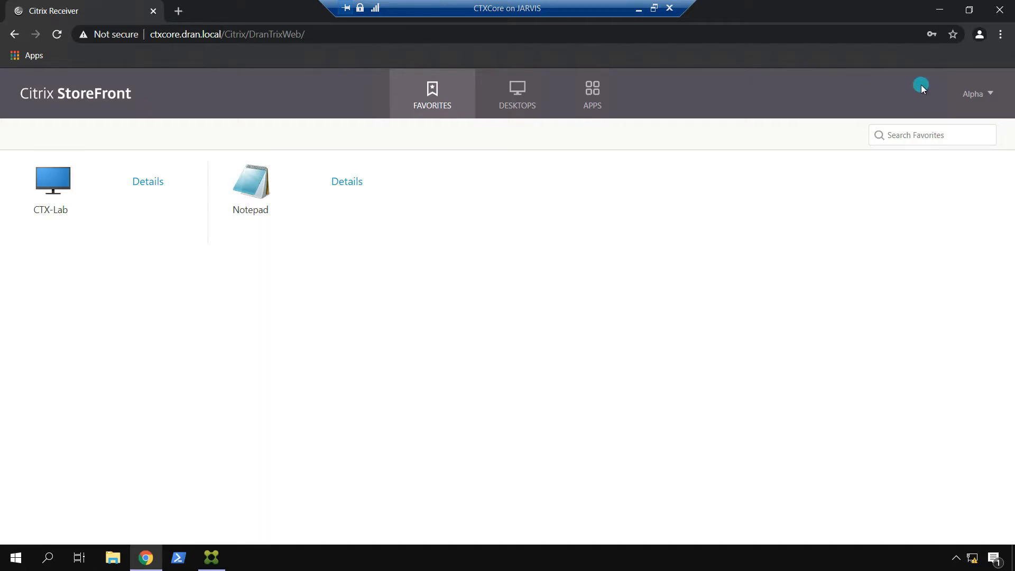
click(974, 93)
click(899, 204)
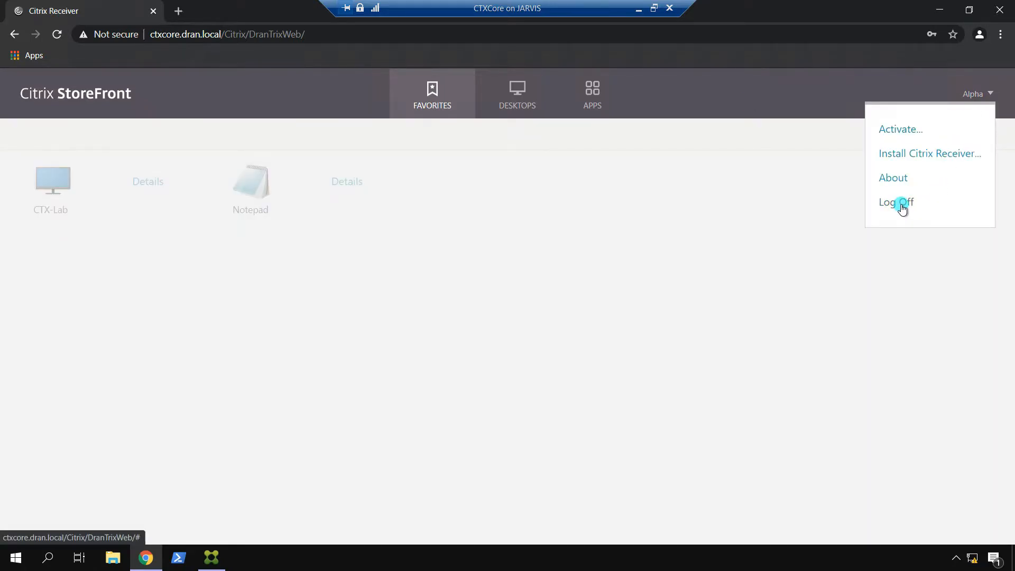
click(211, 557)
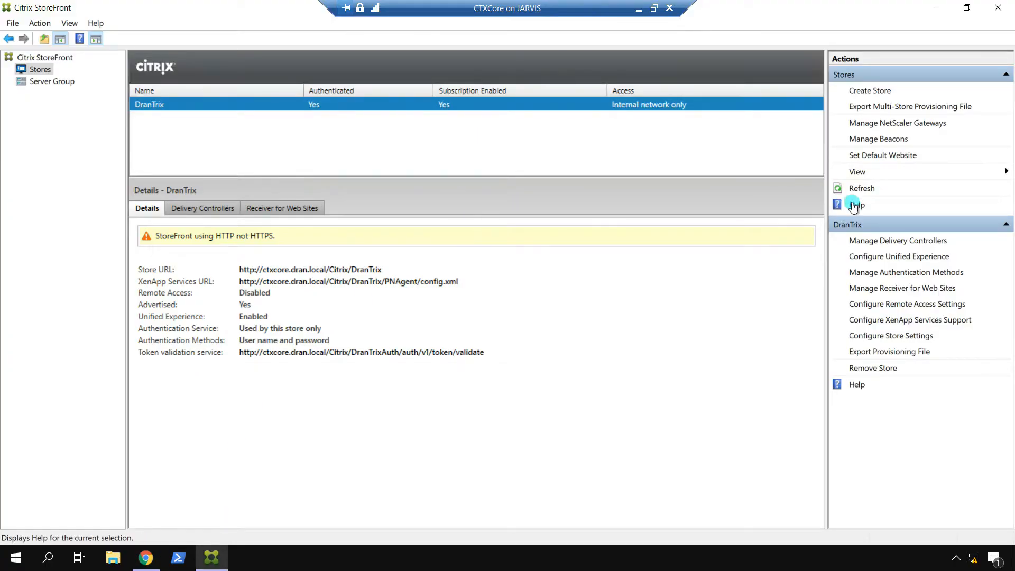
Step: Allow DranTrix users to change passwords at any time in Manage Password Options and save
click(870, 273)
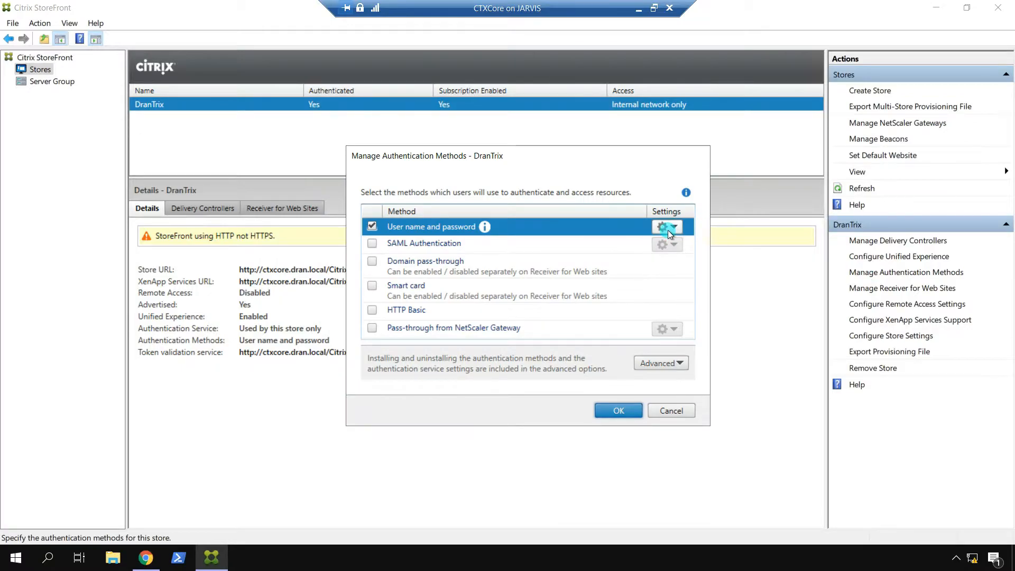
click(668, 230)
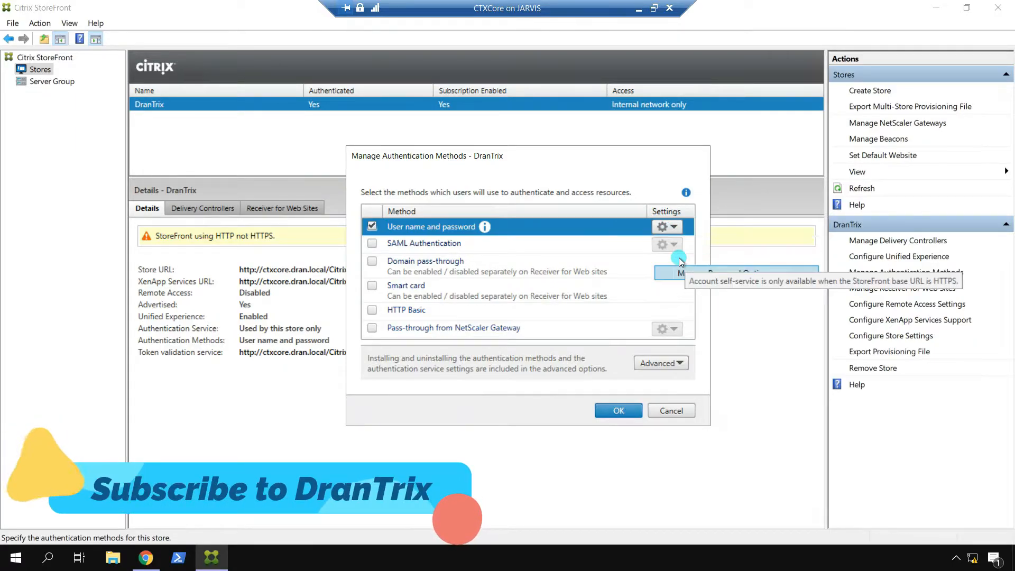
click(682, 272)
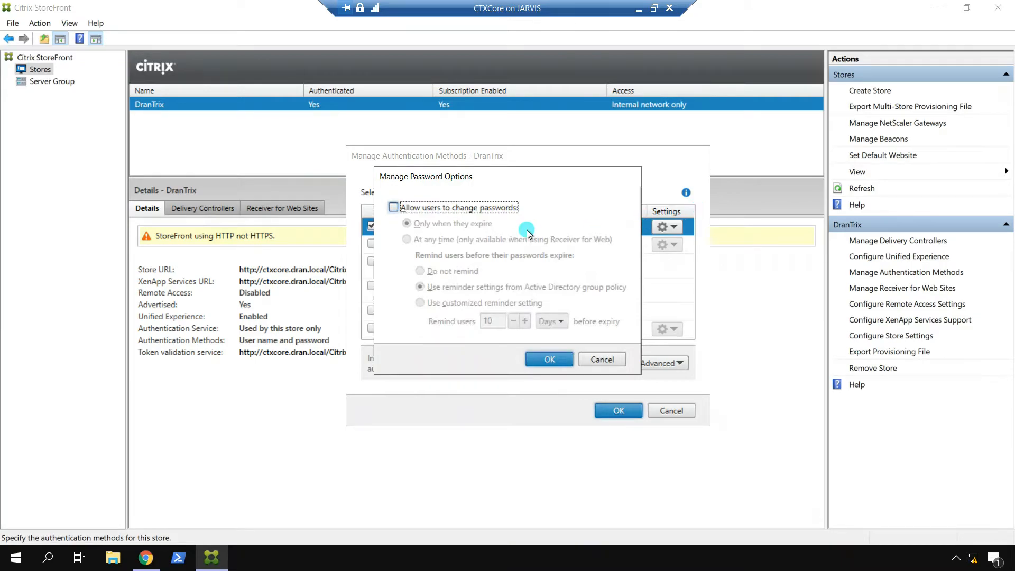
click(442, 210)
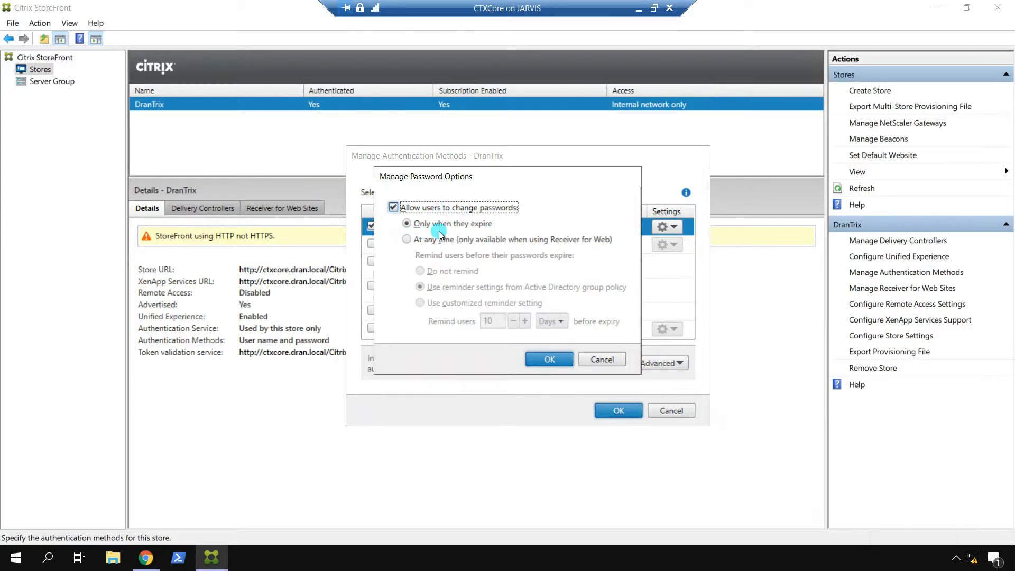
click(406, 240)
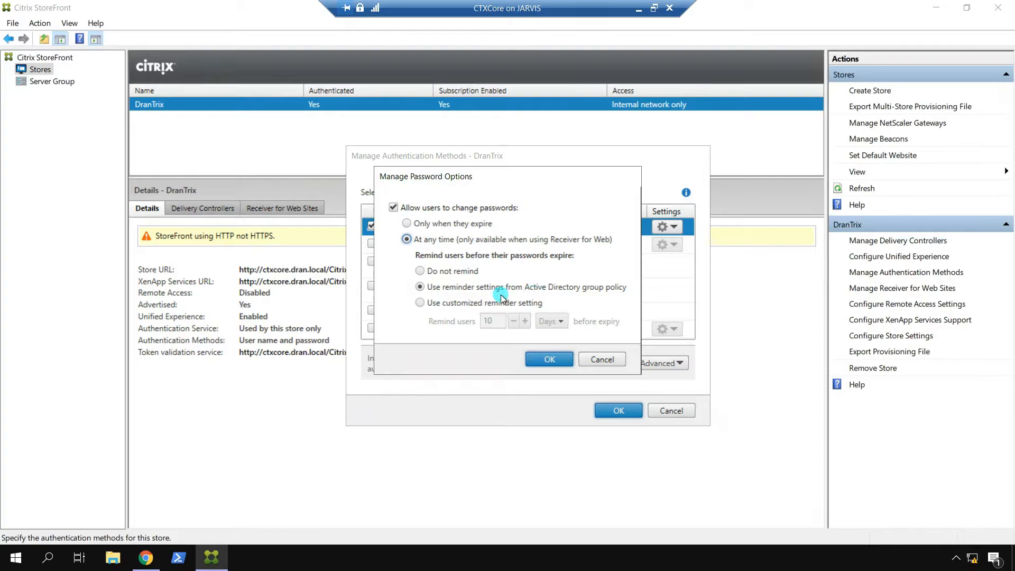
click(547, 359)
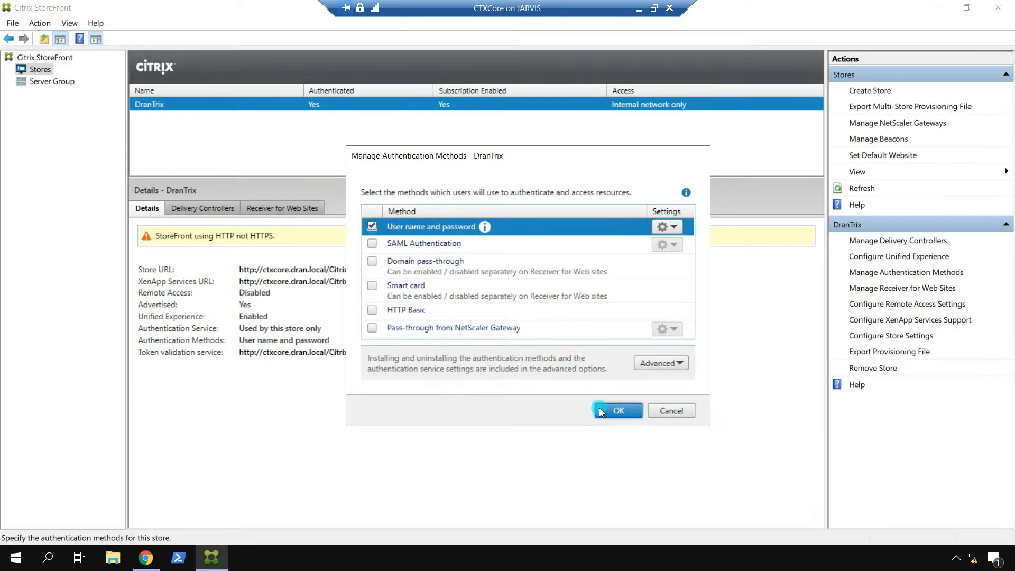
click(613, 410)
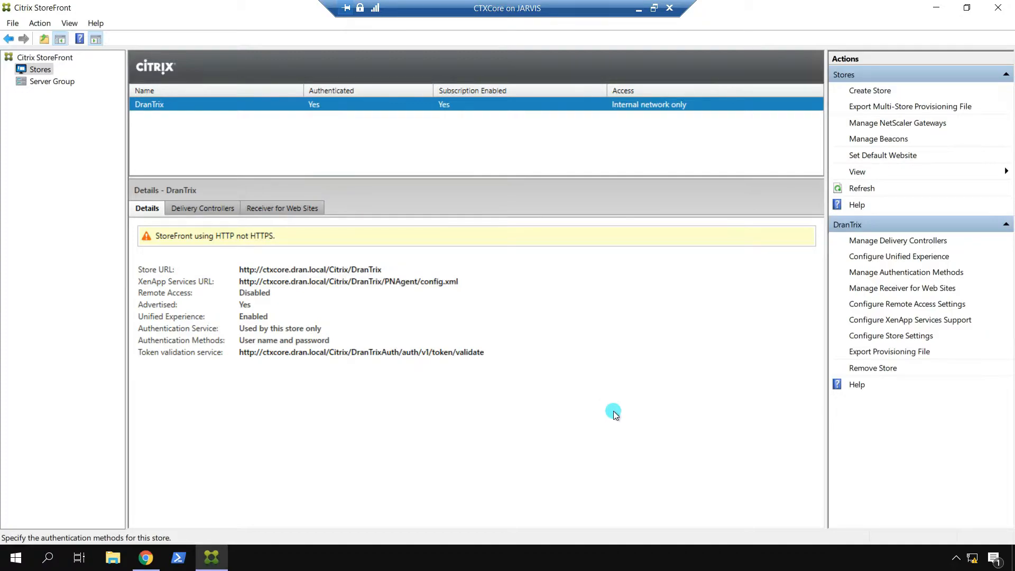
Step: Return to the store page, accept the licence and confirm Receiver is already installed
click(145, 558)
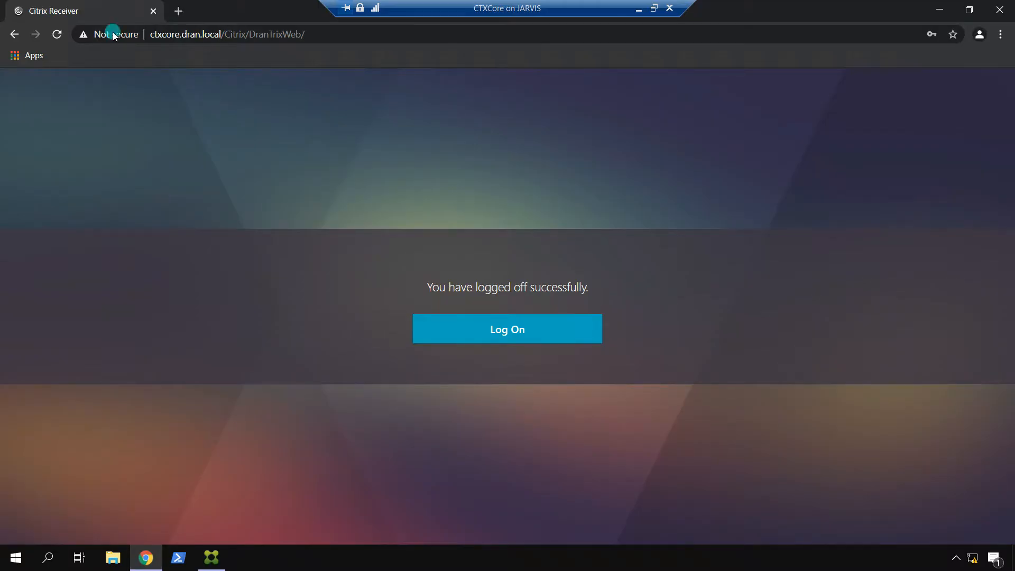
click(493, 331)
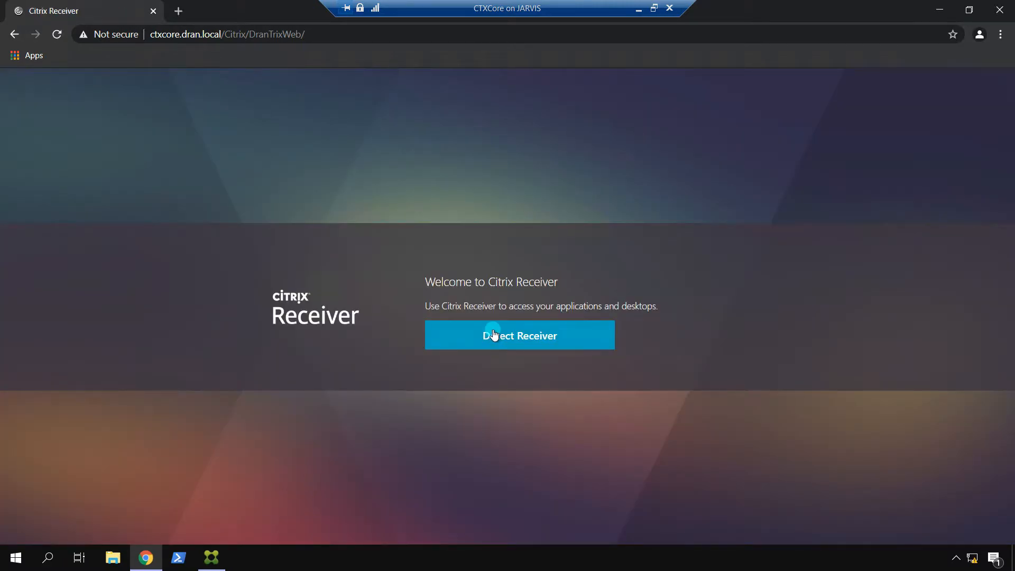
click(493, 334)
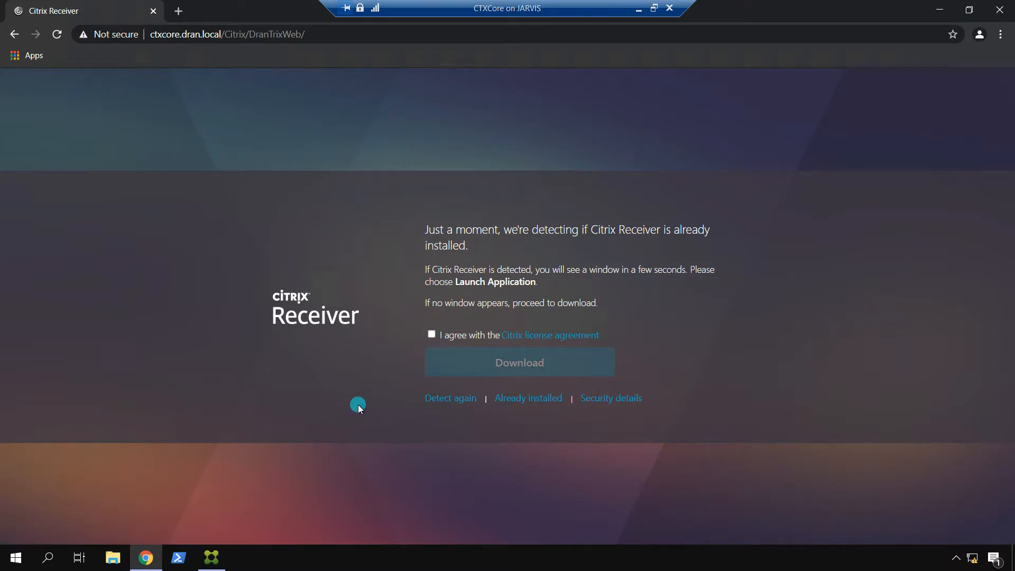
click(431, 334)
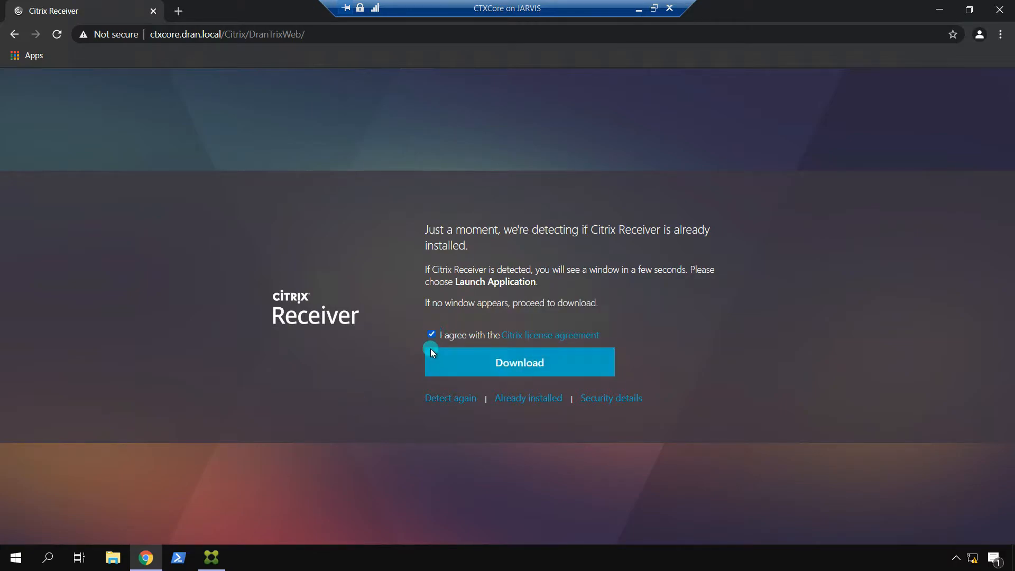
click(544, 397)
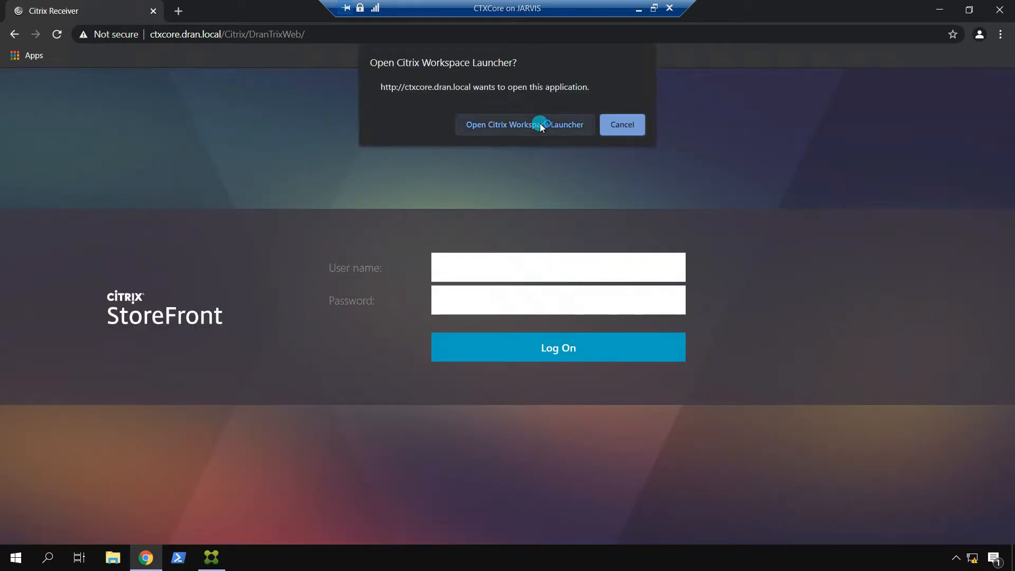
click(541, 122)
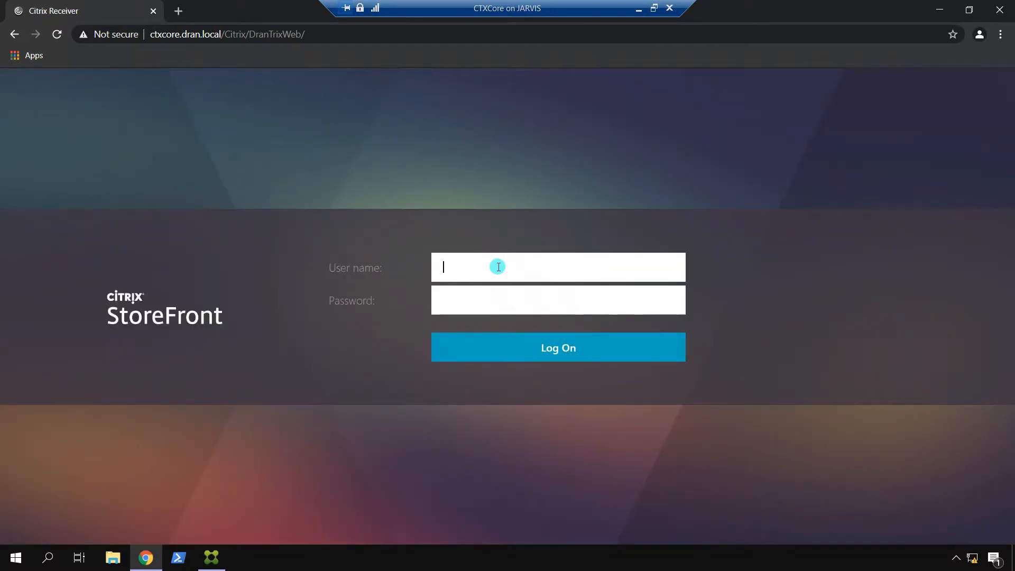
Step: Log on with the test account and choose Change password from the account menu
text(Alpha)
key(Tab)
text(p)
text(•••••••)
key(Return)
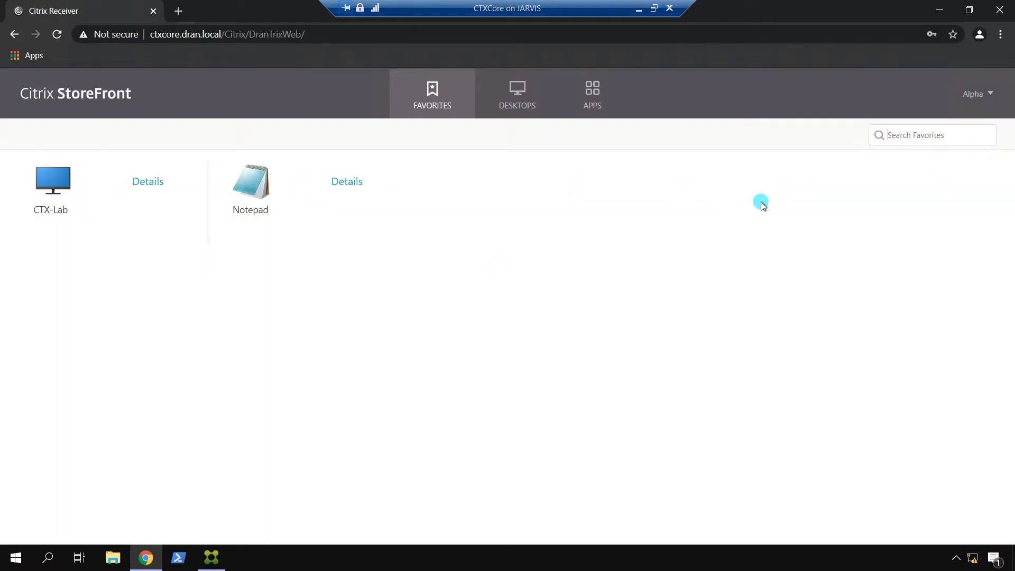
click(988, 95)
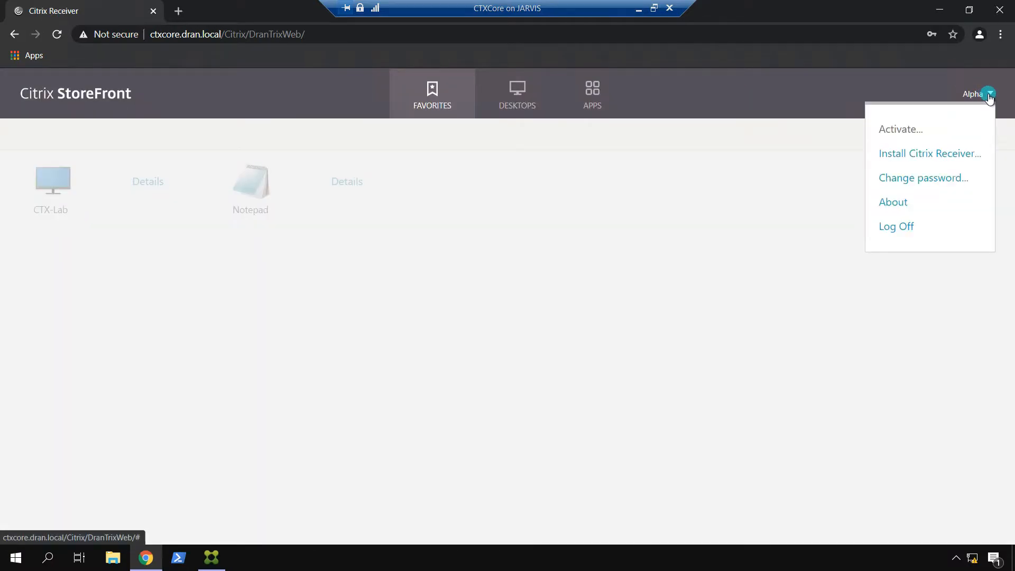
click(934, 181)
Step: Try to change the account password by entering the old, new and confirmation passwords
click(482, 275)
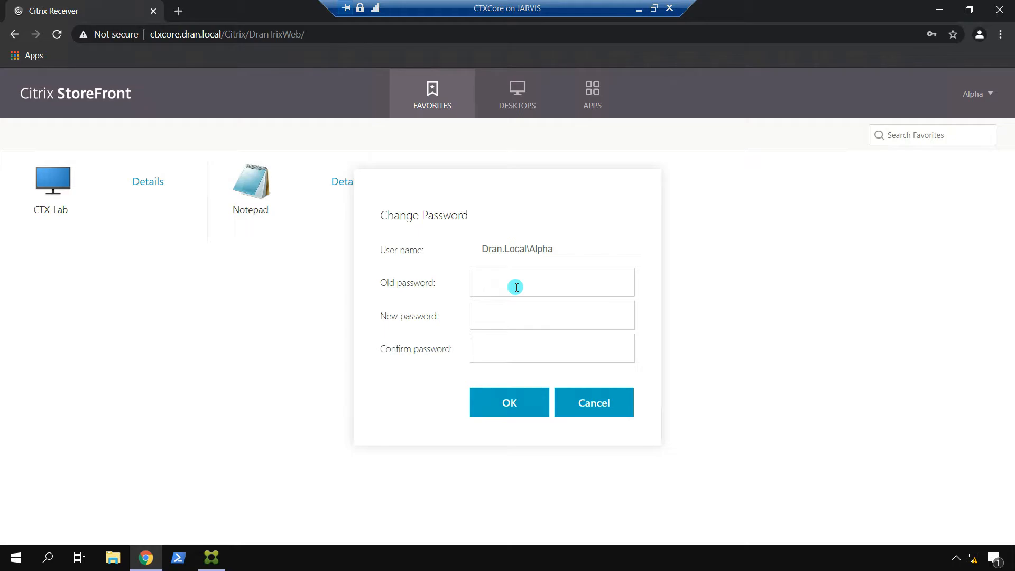
text(***********)
key(Tab)
text(*************)
key(Tab)
text(*************)
click(520, 405)
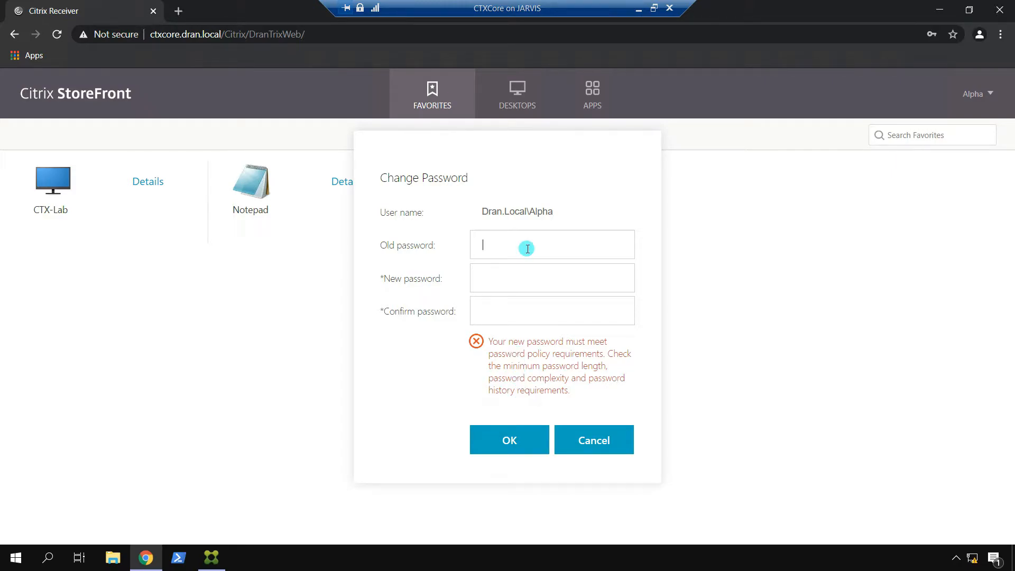
Step: Re-enter the old, new and confirmation passwords and resubmit the change
text(••••••••••••)
key(Tab)
text(••••••••••••)
key(Tab)
text(••••••••••••)
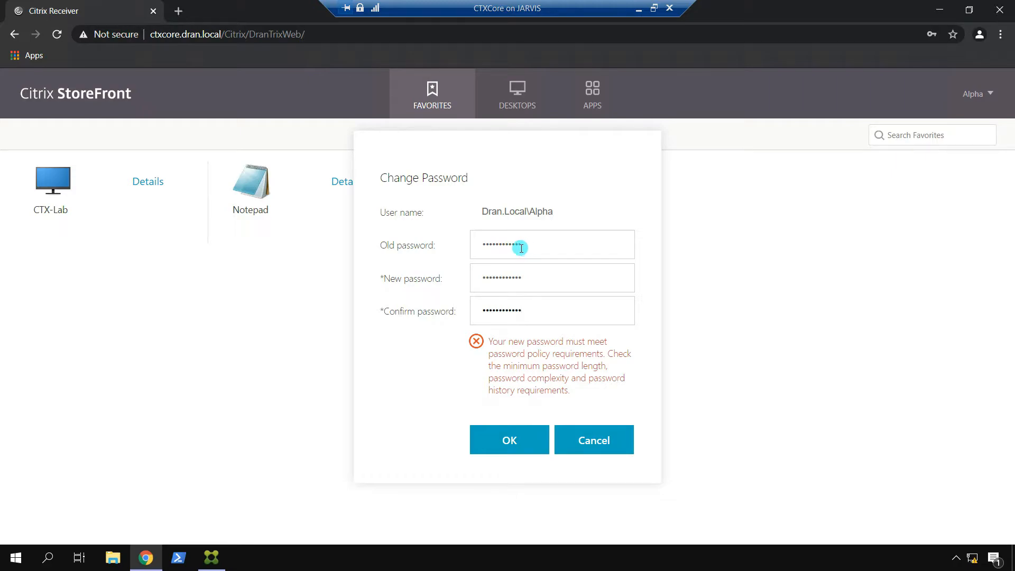
click(511, 443)
click(510, 448)
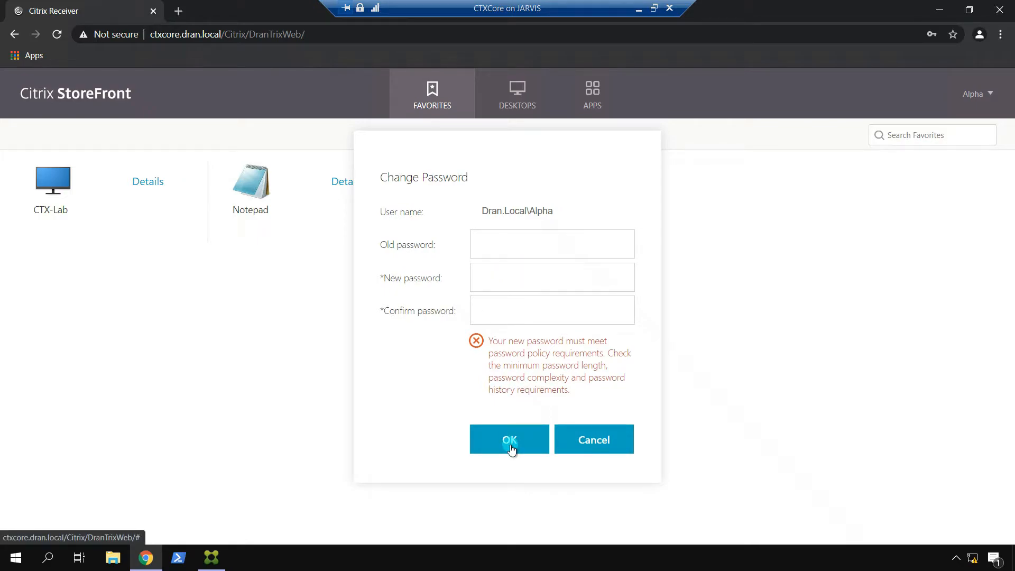
Step: Review the password policy error and cancel the password change
click(525, 393)
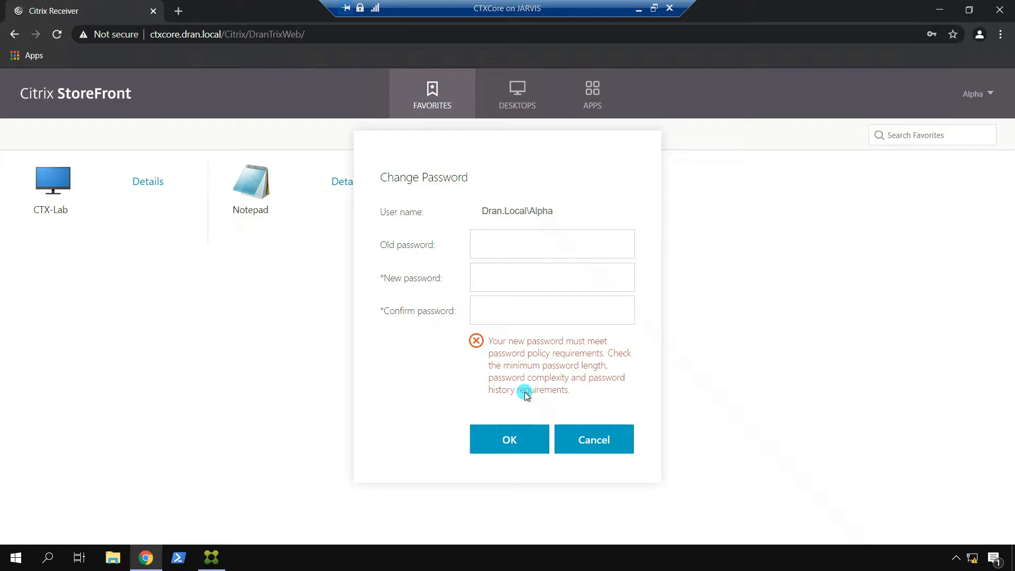
click(546, 245)
click(605, 440)
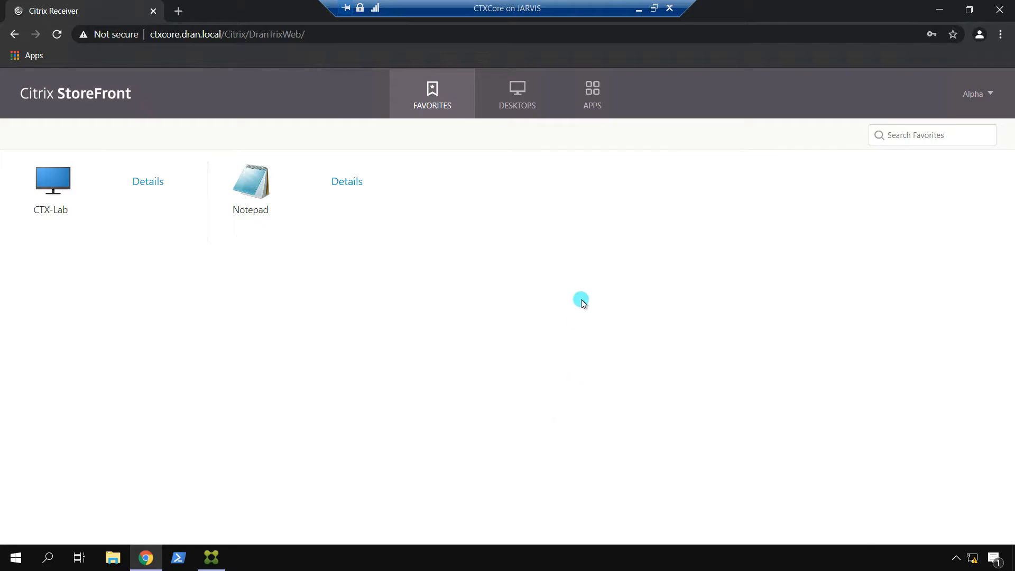
Step: In the StoreFront console, keep DranTrix's user name and password validation set to Active Directory
click(212, 557)
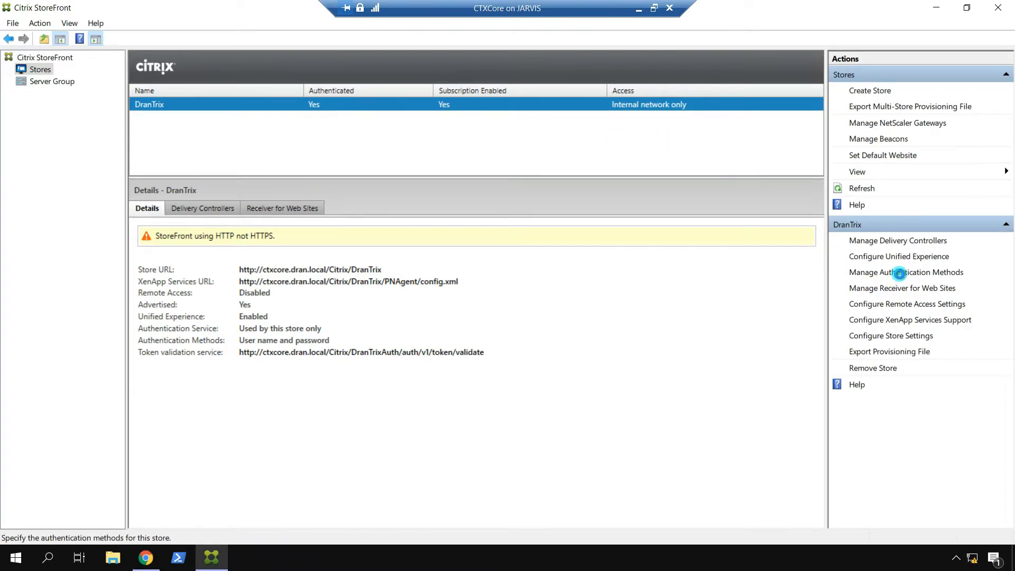
click(899, 273)
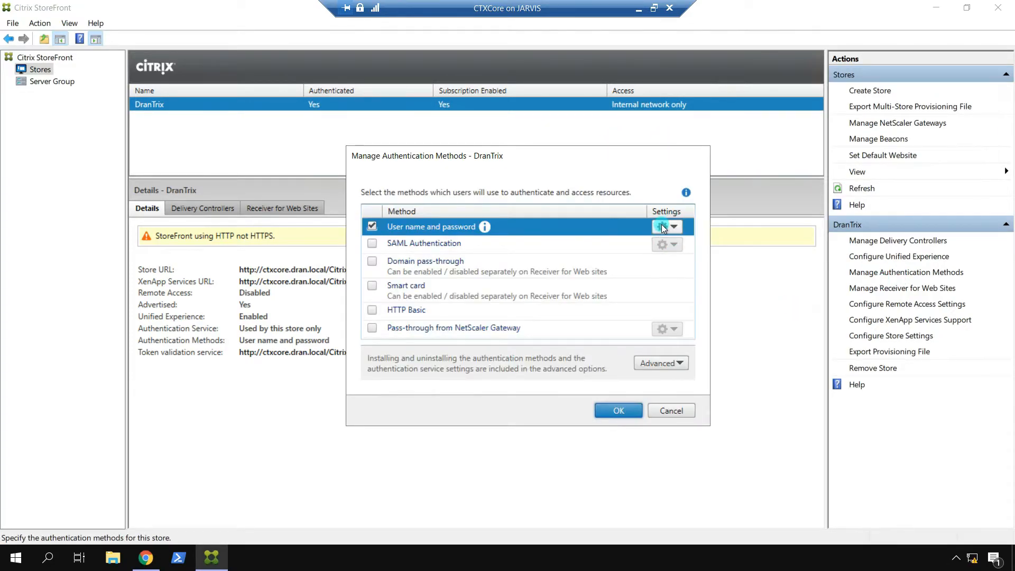
click(662, 227)
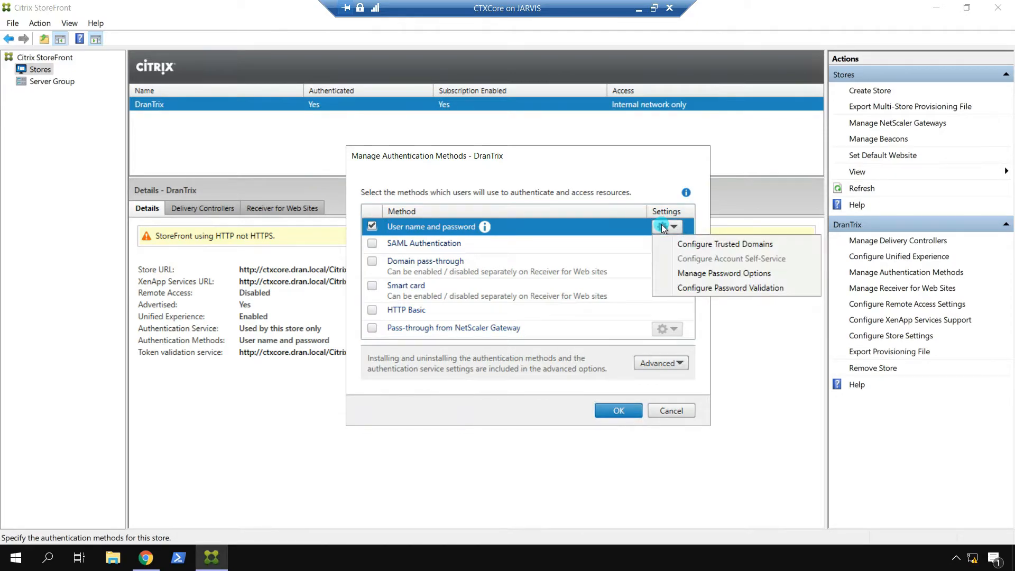
key(Down)
key(Down)
key(Down)
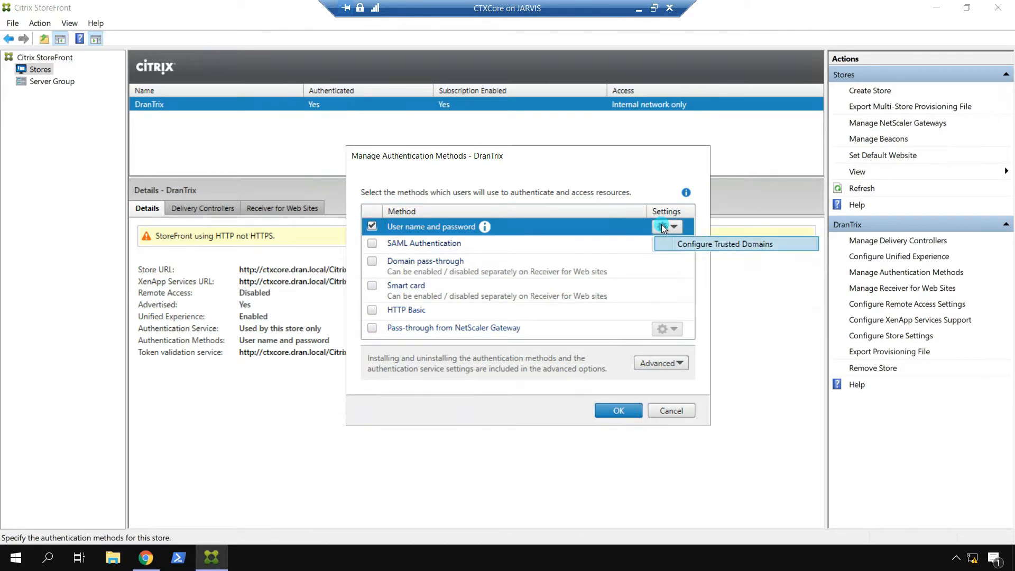
key(Return)
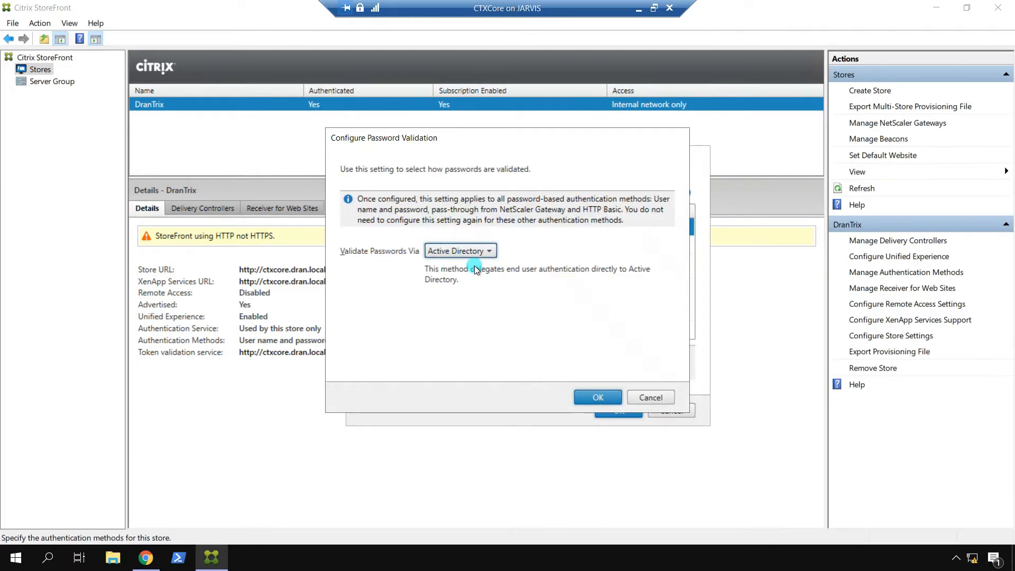
click(488, 252)
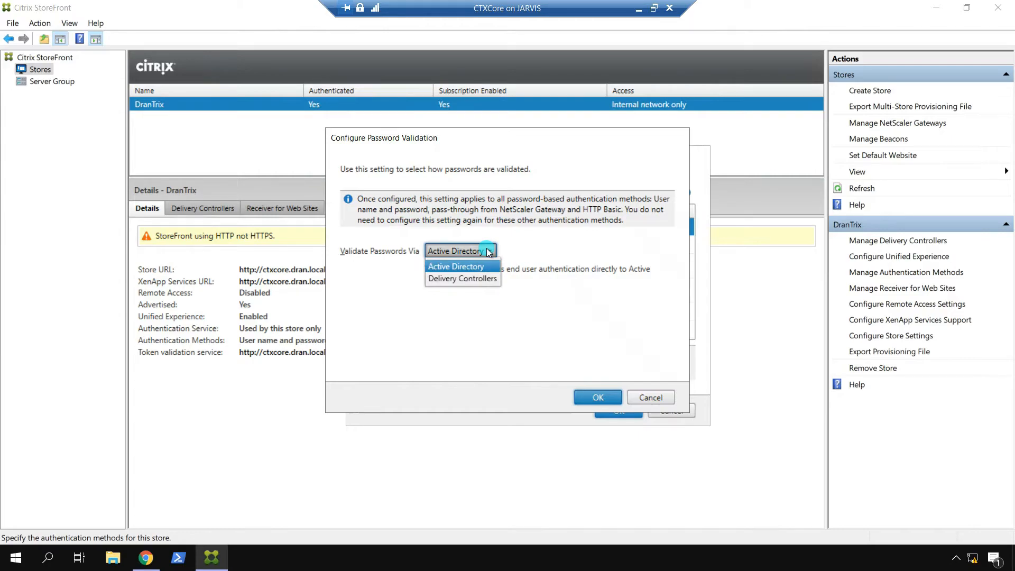
click(523, 242)
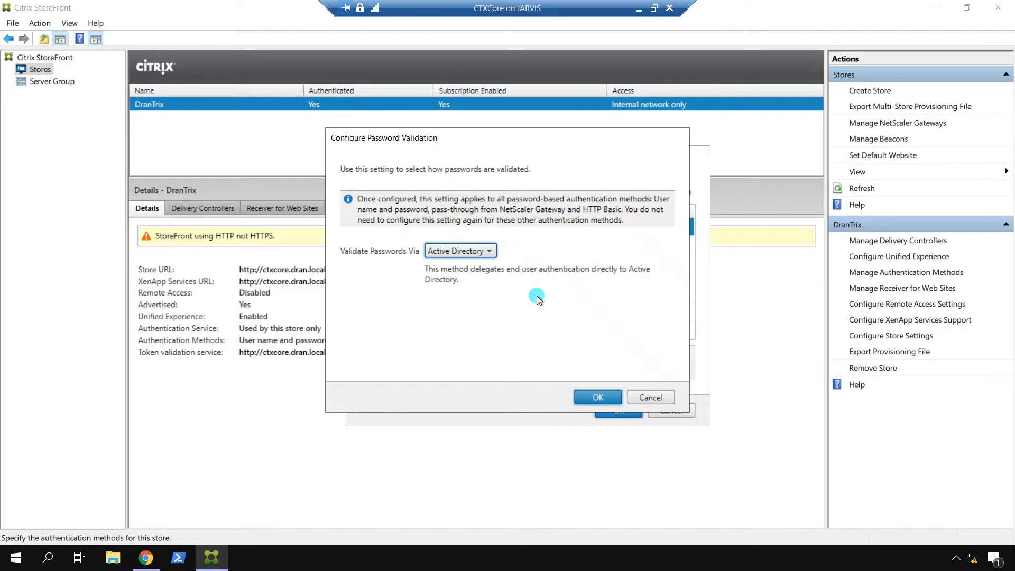
click(602, 397)
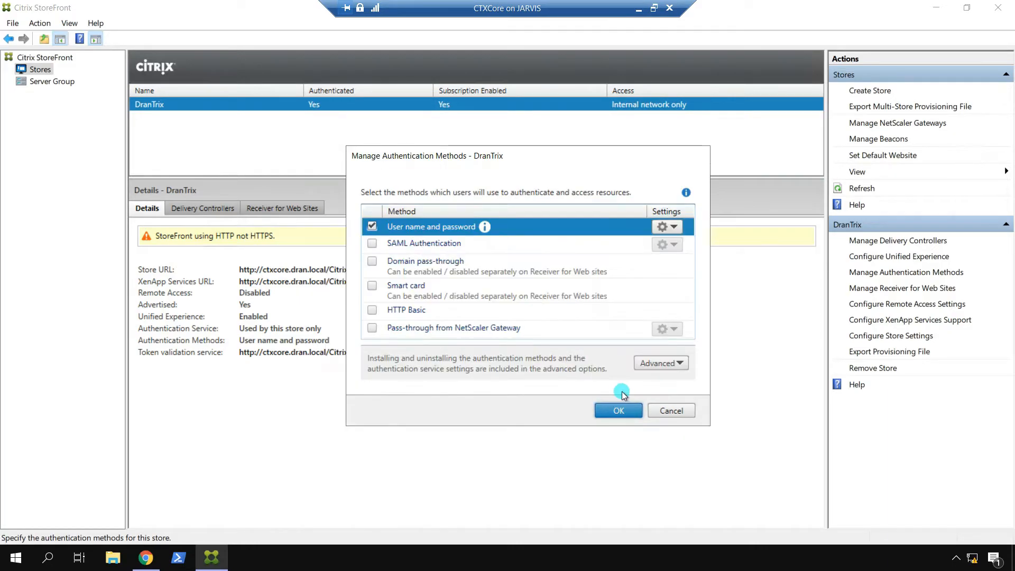
click(619, 408)
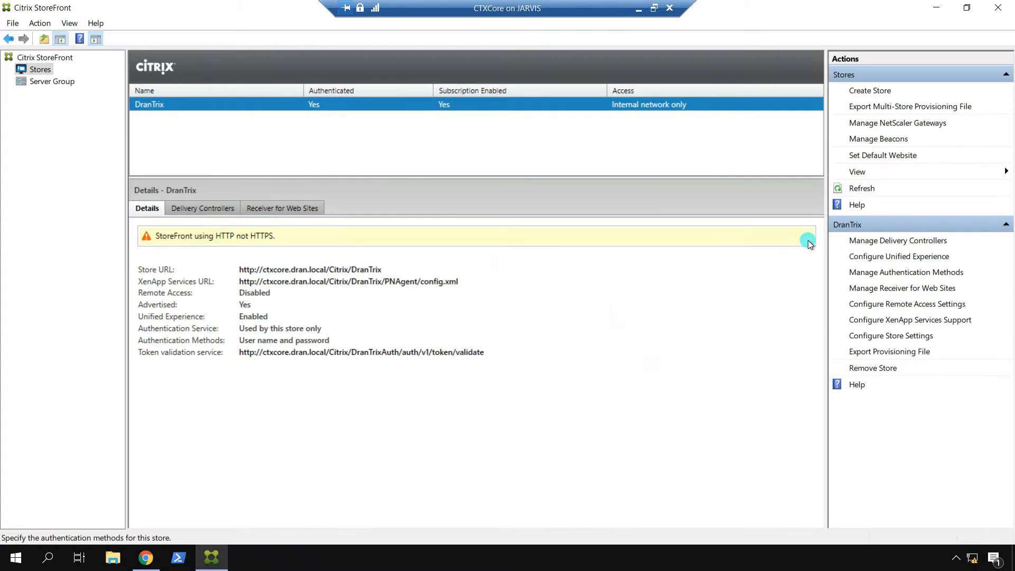
Step: Enable the classic experience on the DranTrixWeb Receiver for Web site and save it
click(897, 290)
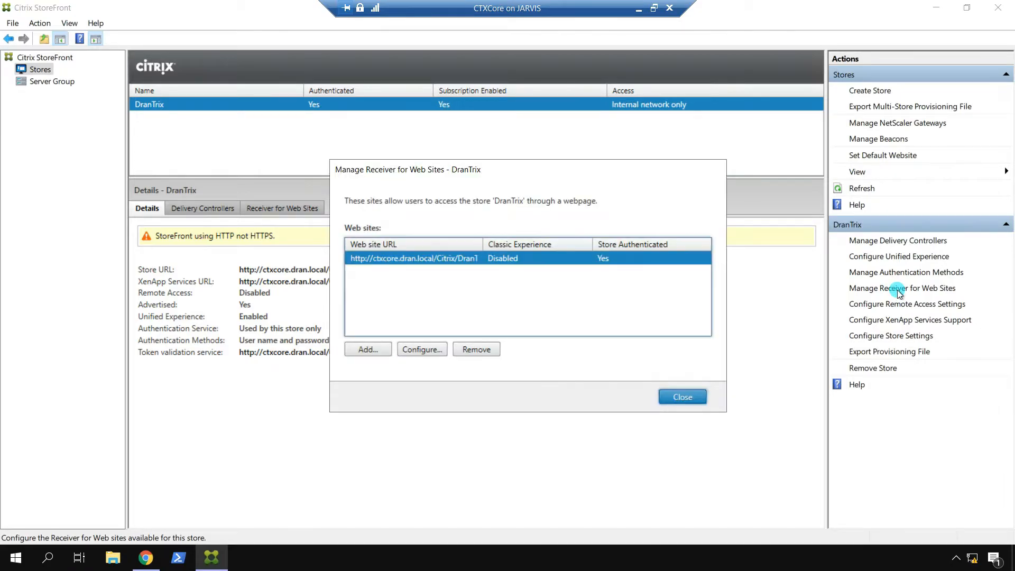
click(411, 355)
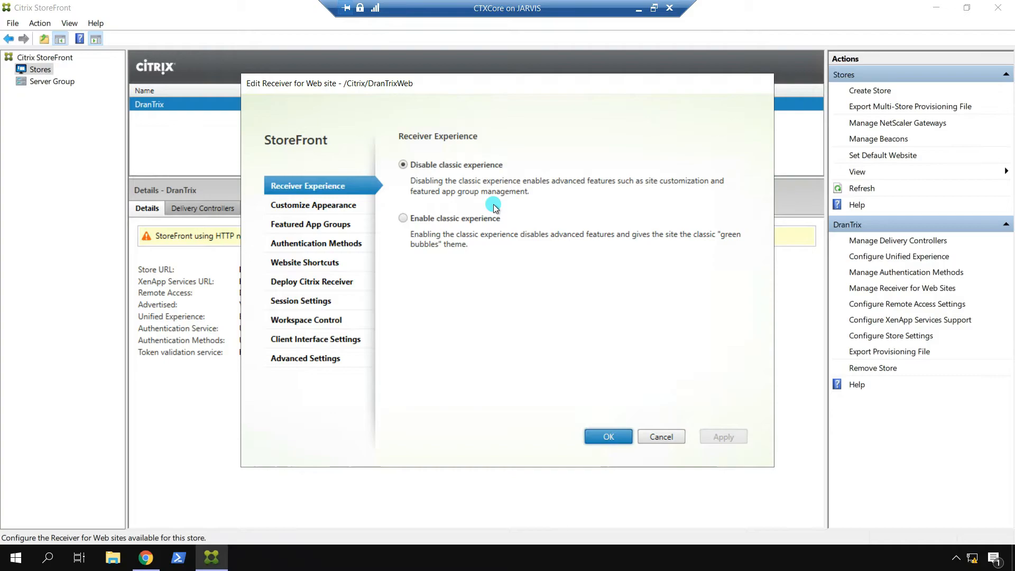
click(404, 219)
click(719, 435)
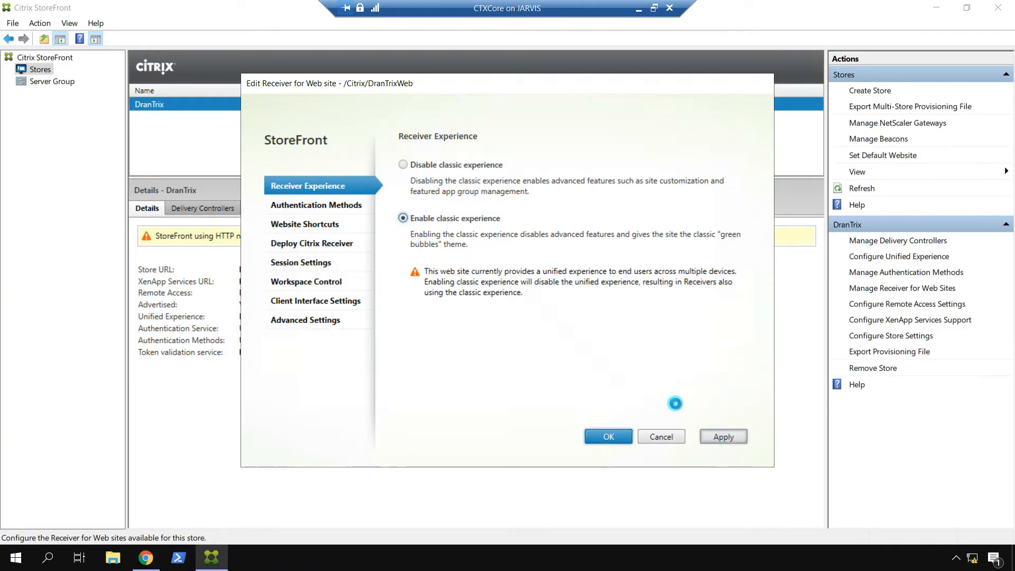
click(611, 435)
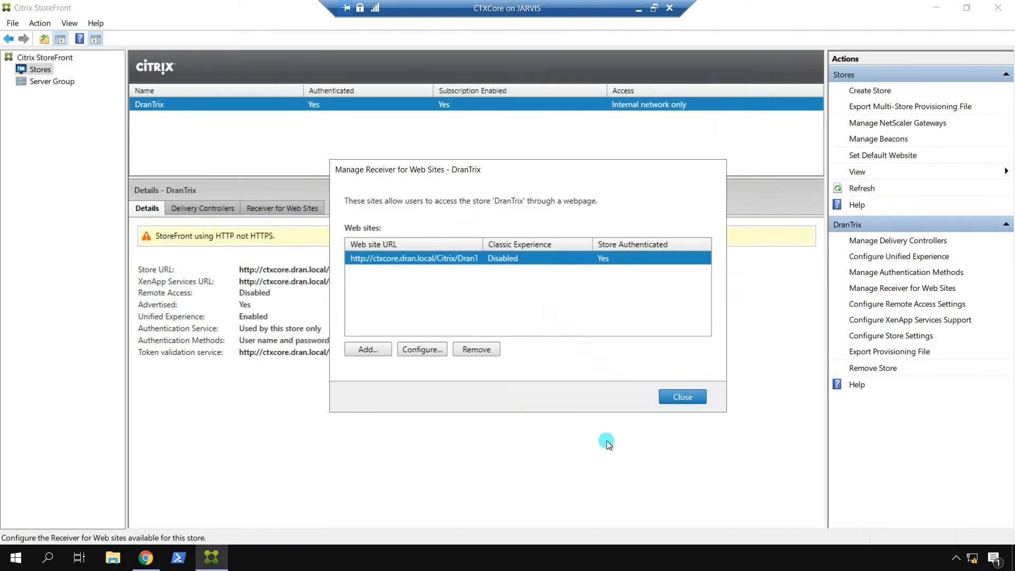
click(678, 399)
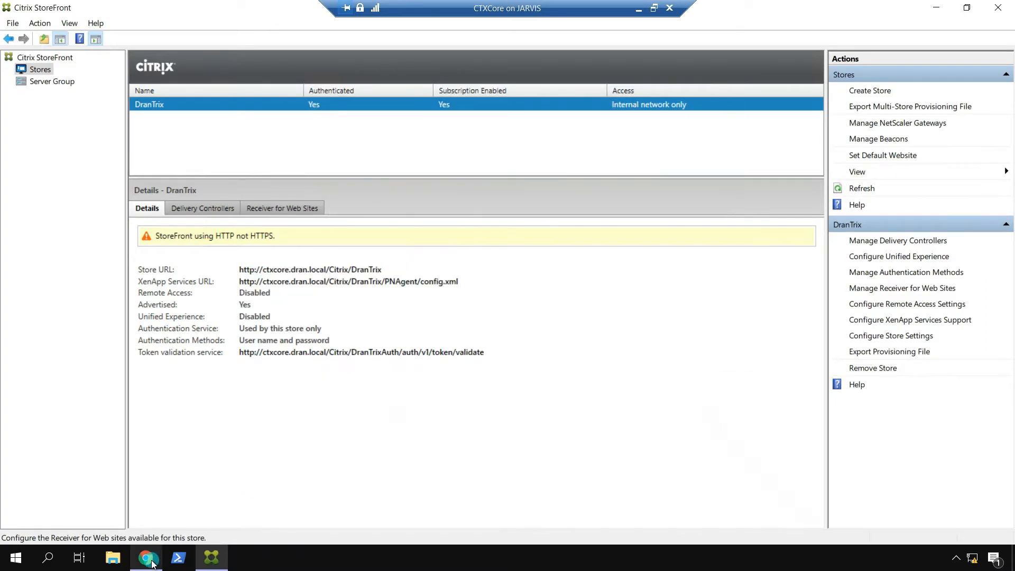
Step: Log off the DranTrix store in the browser
click(146, 558)
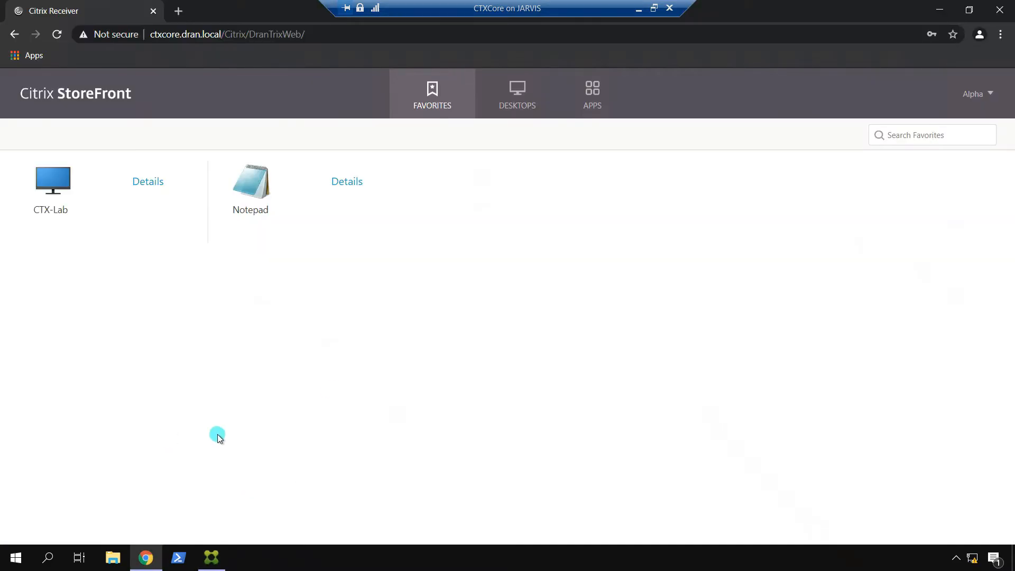
click(977, 94)
click(893, 233)
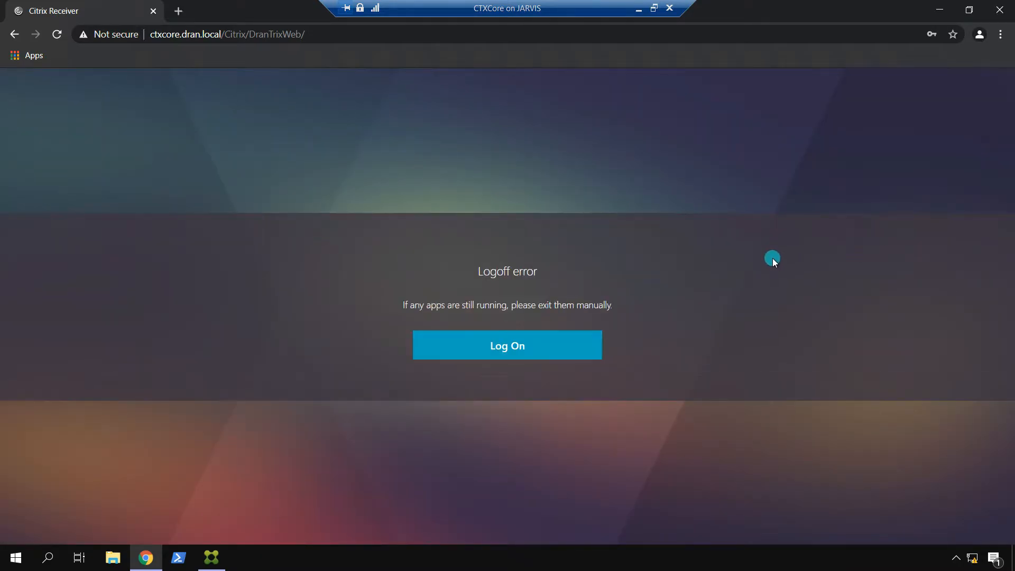
Step: Log back on, passing the Receiver detection prompt and entering the user name and password
click(515, 358)
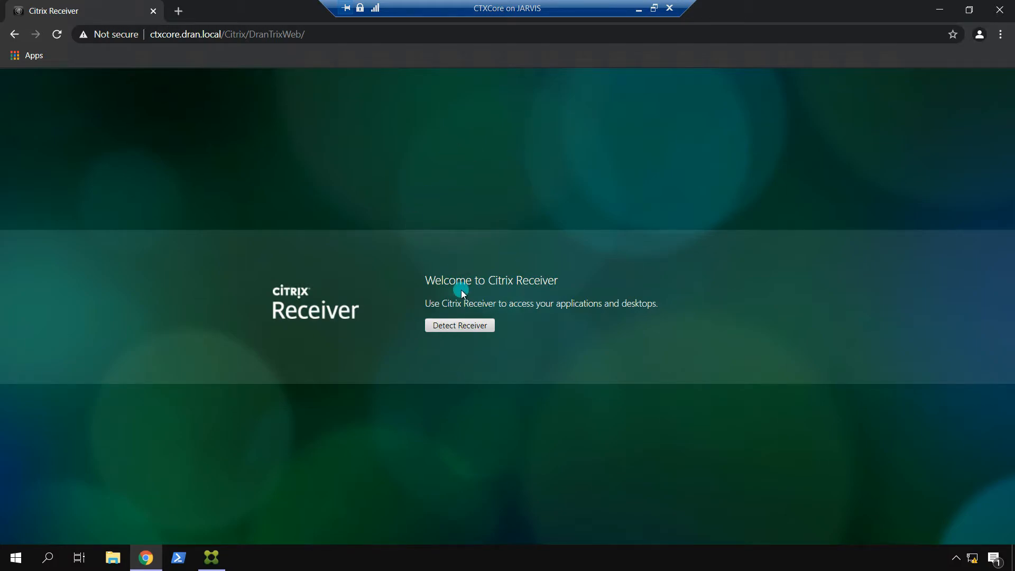
click(463, 326)
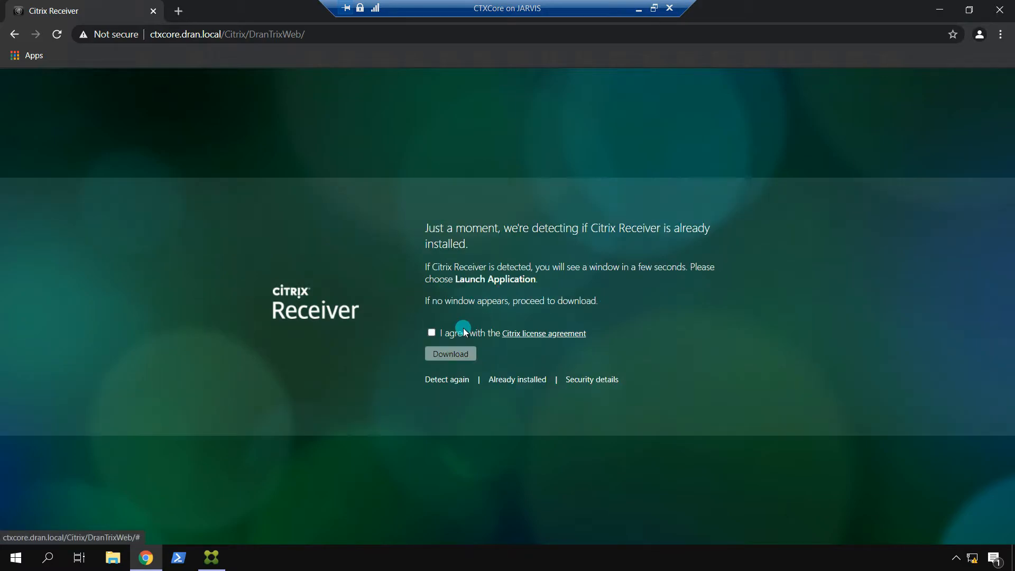
click(524, 125)
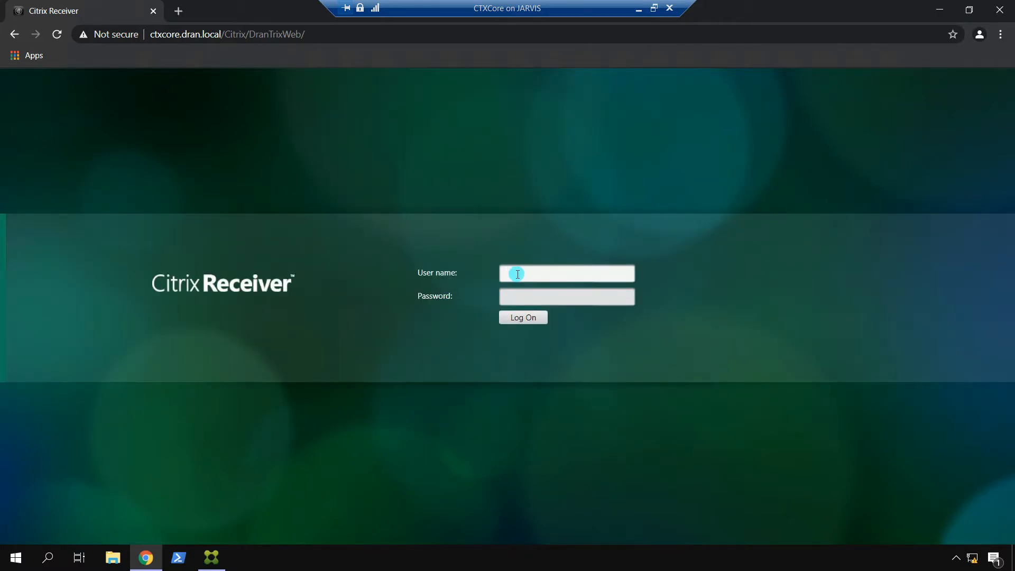
text(alpha)
key(Tab)
text(**********)
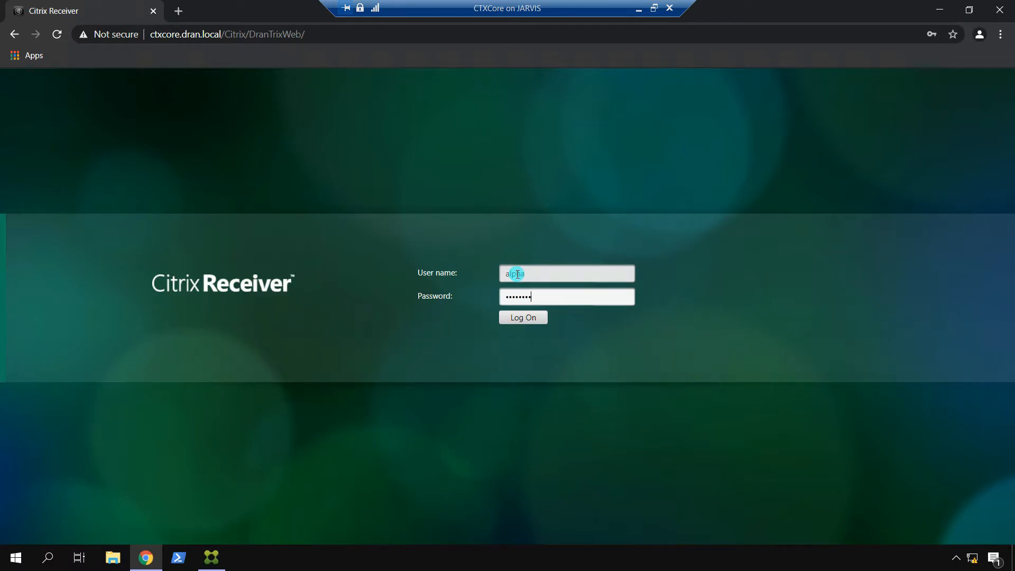
text(**)
key(Return)
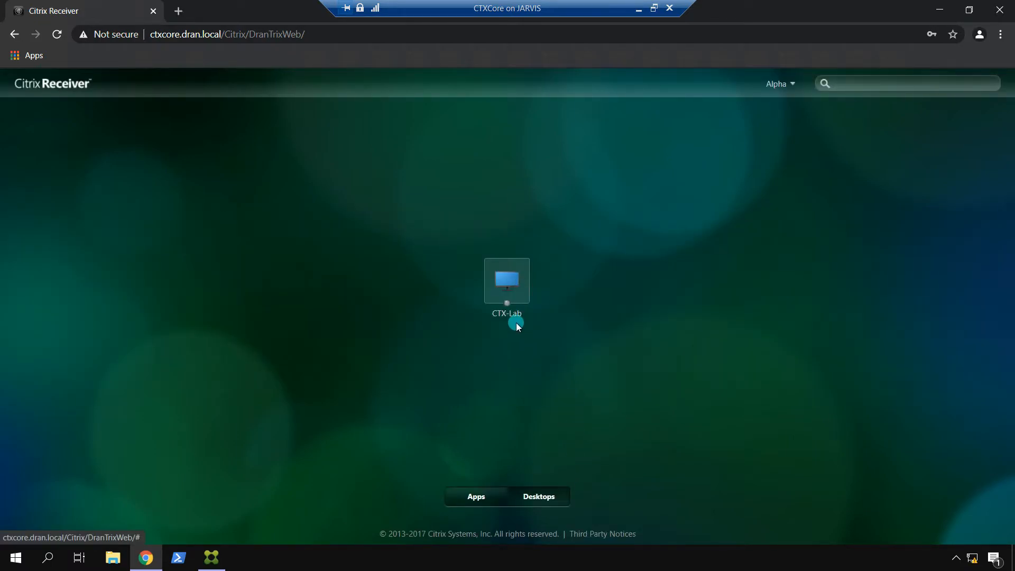
Step: Browse All Apps in the classic interface, then log off again
click(470, 495)
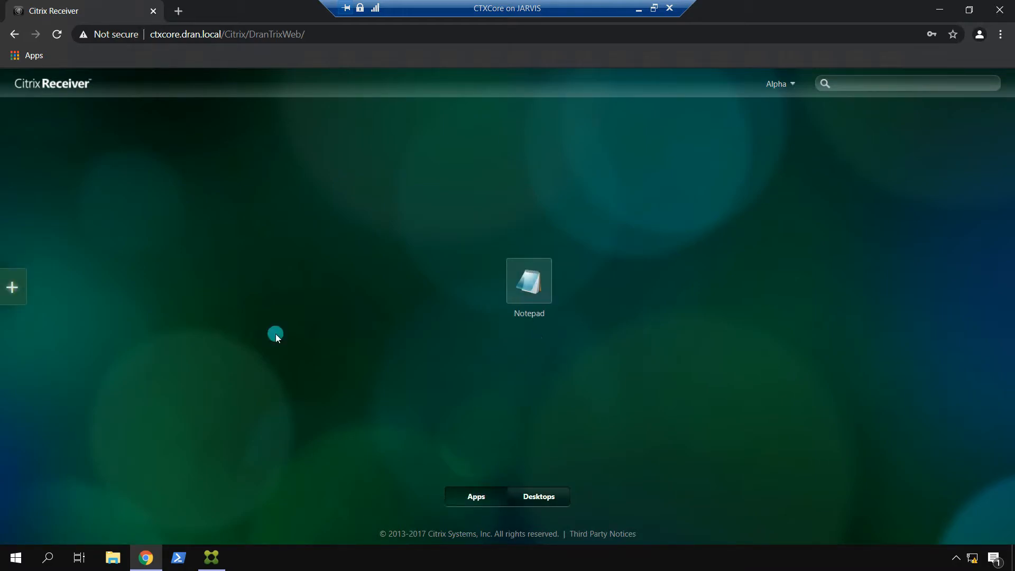
click(18, 294)
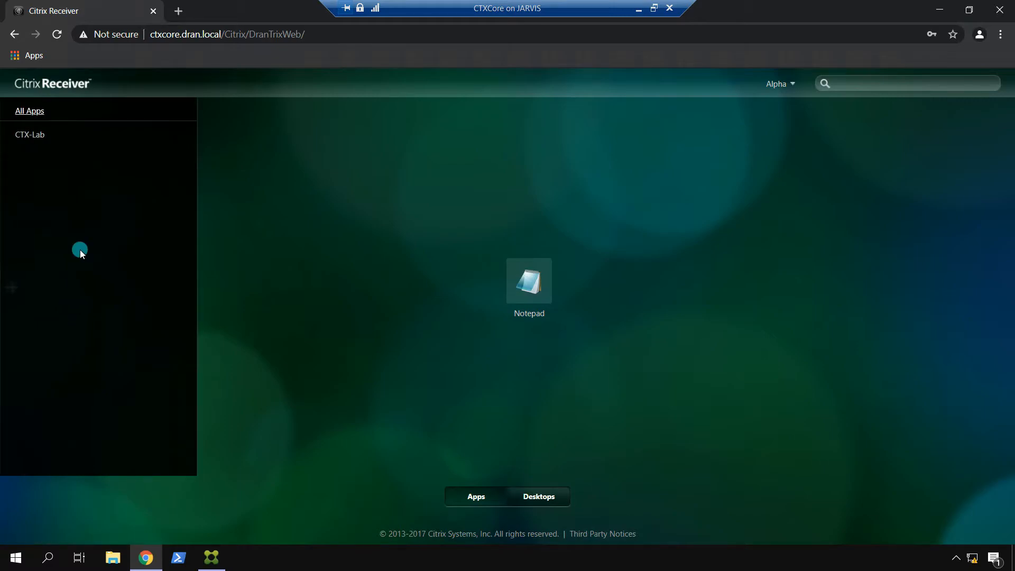
click(29, 111)
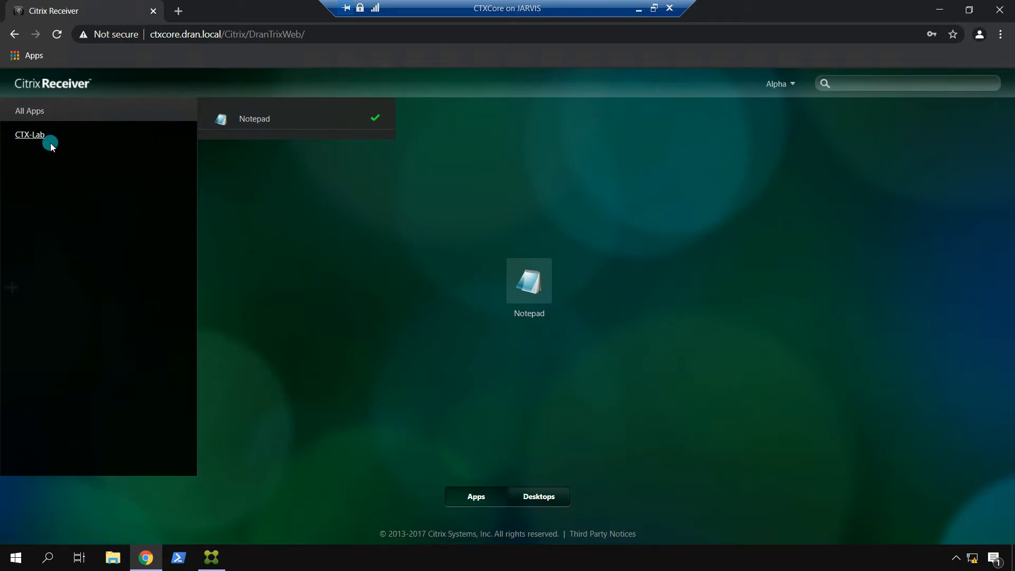
click(271, 277)
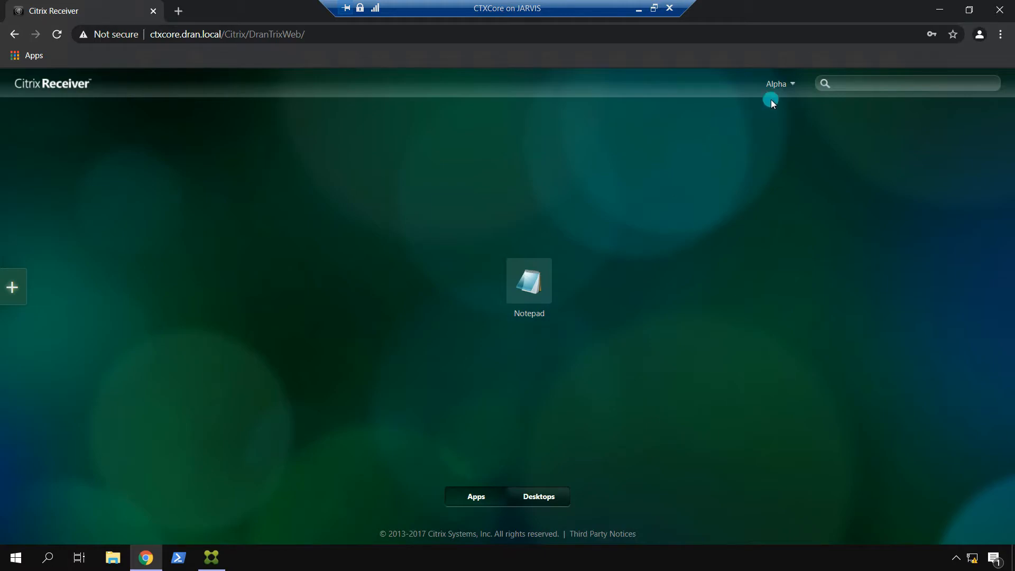
click(777, 85)
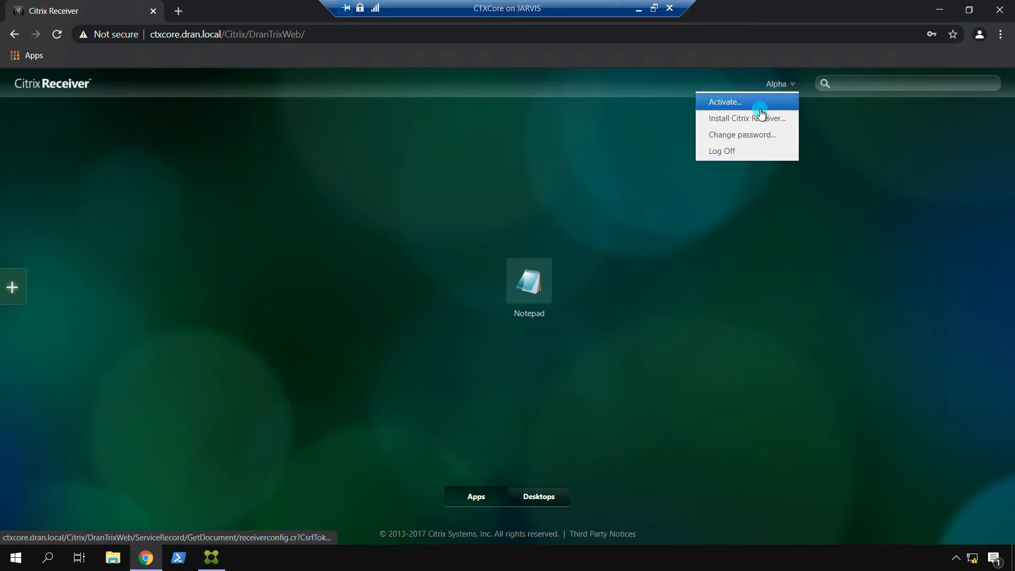
click(738, 153)
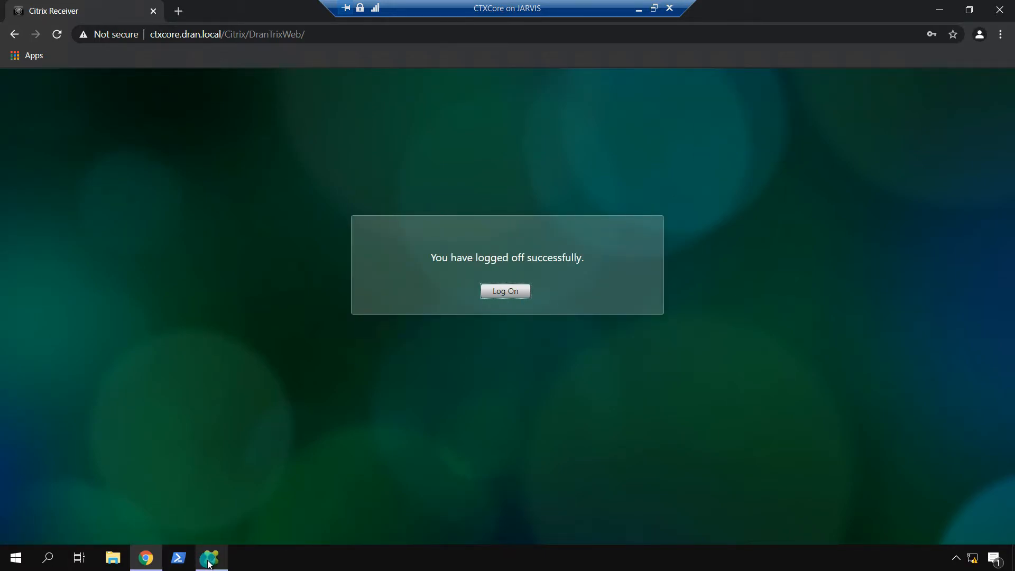
Step: Disable the classic experience on DranTrixWeb and review its appearance customization options
click(211, 557)
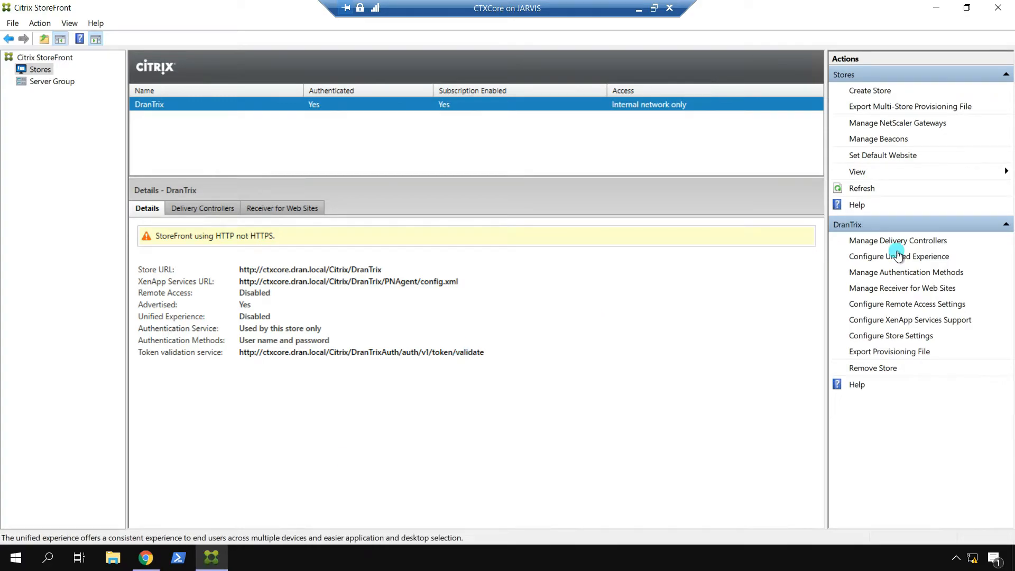
click(893, 288)
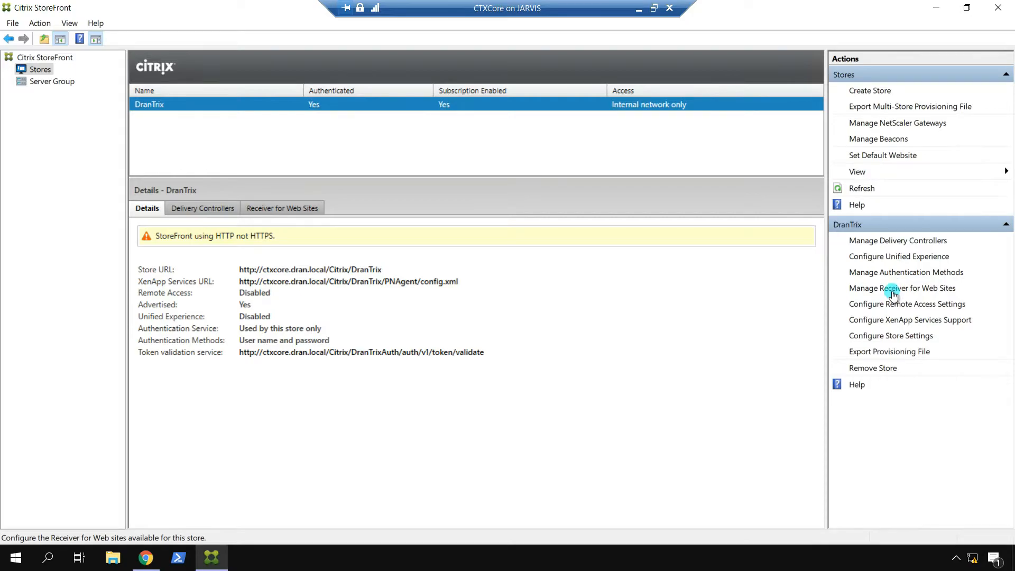
click(425, 349)
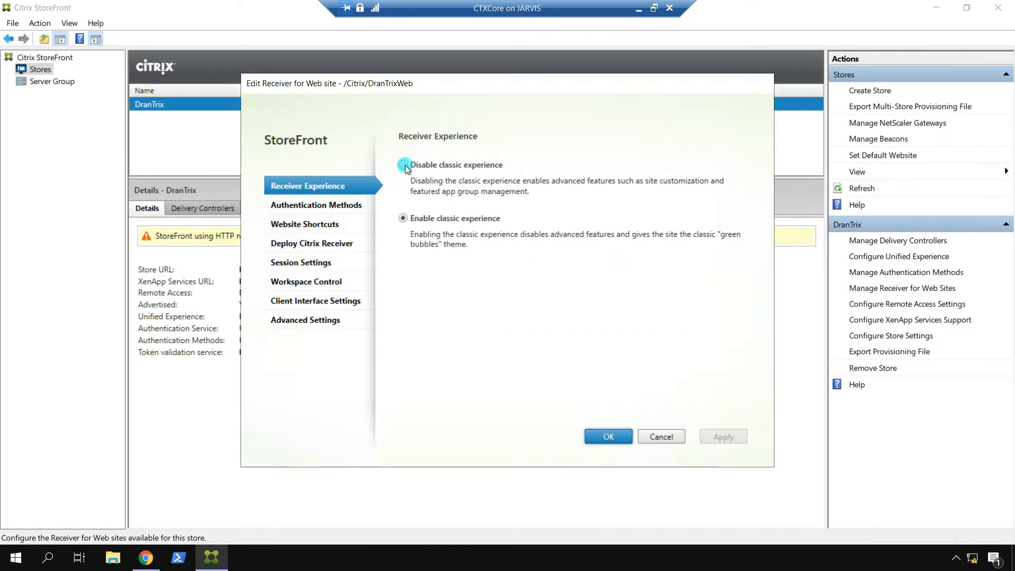
click(405, 165)
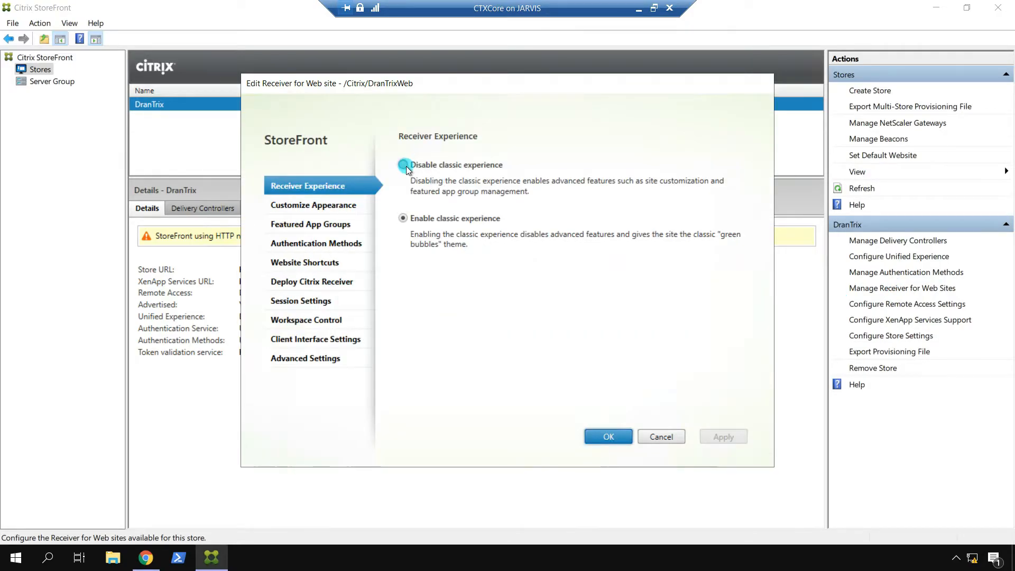
click(320, 205)
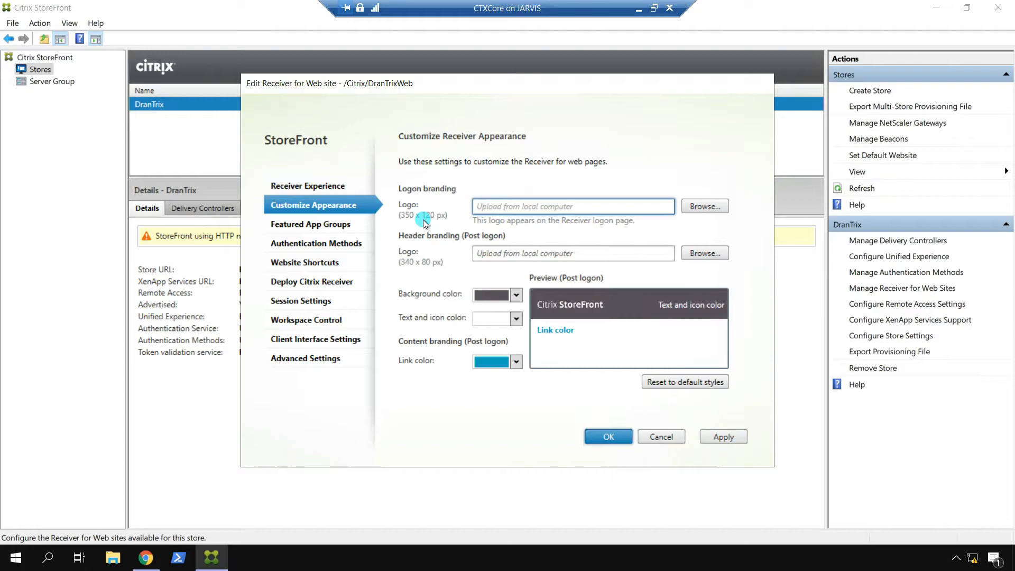
click(439, 217)
click(516, 298)
click(516, 298)
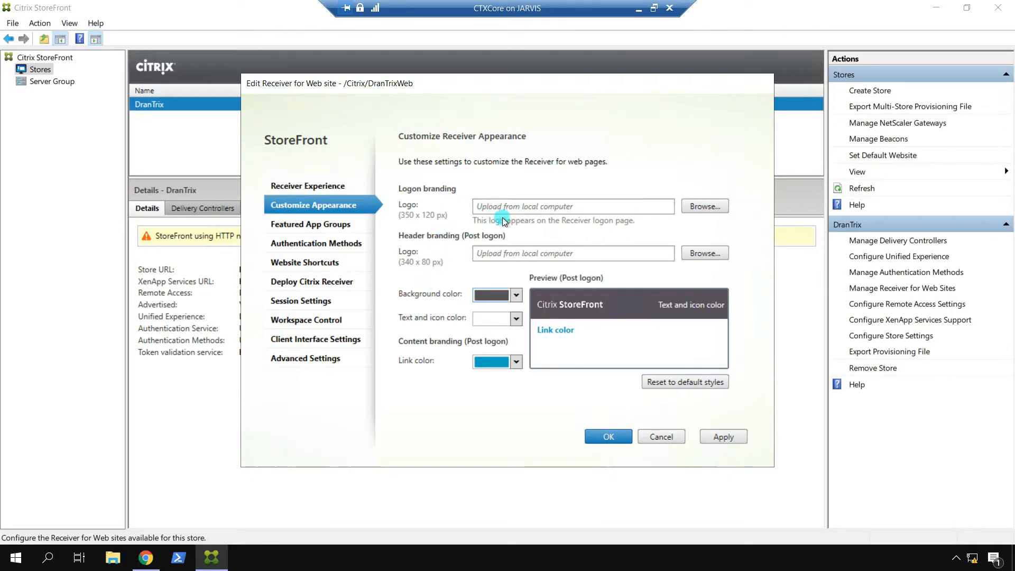
Step: Set Logo Branding.jpg as the logon logo and Header Branding.png as the header logo
click(698, 206)
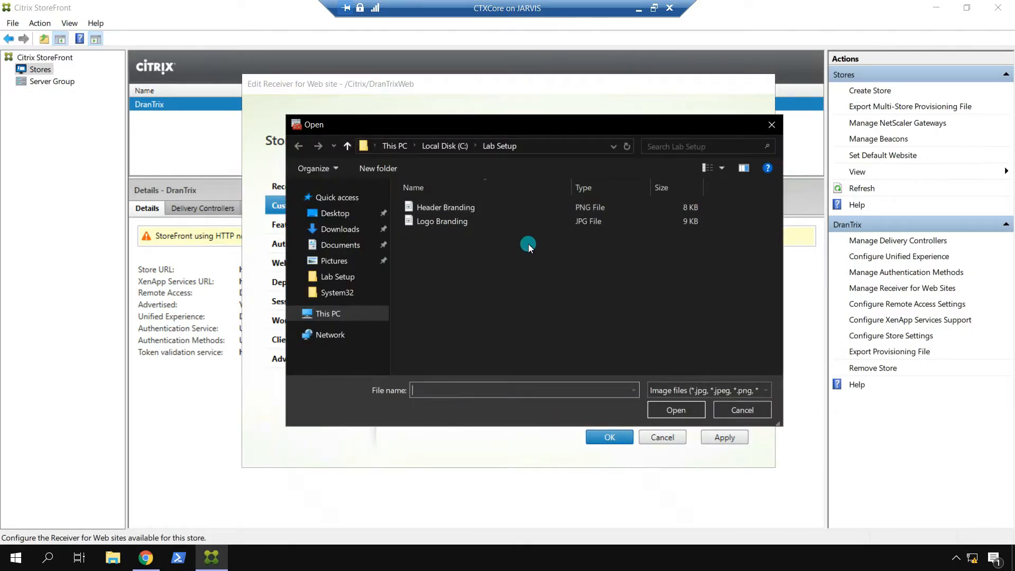
click(521, 226)
click(670, 411)
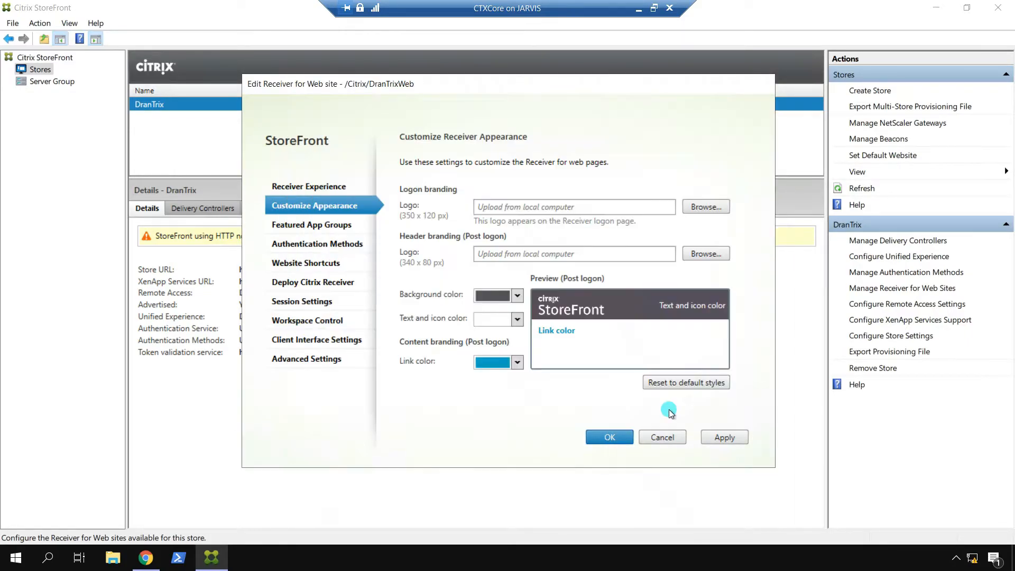
click(713, 253)
click(453, 207)
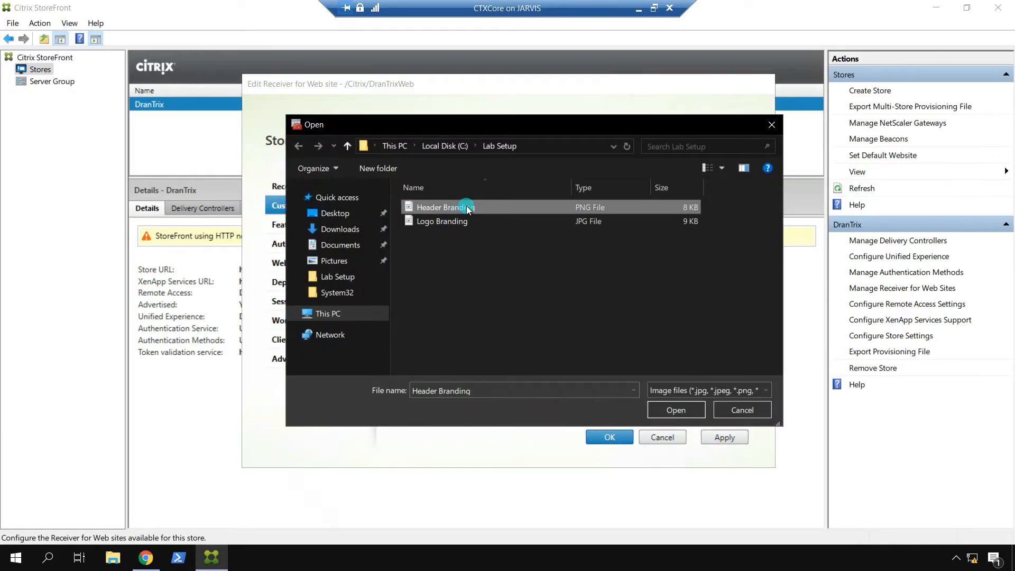
click(670, 410)
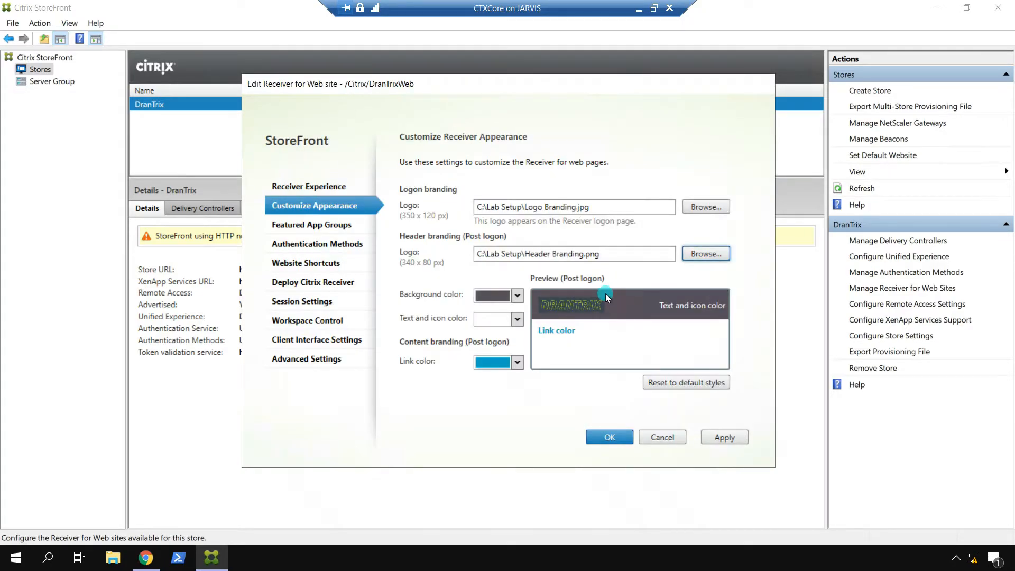
click(728, 436)
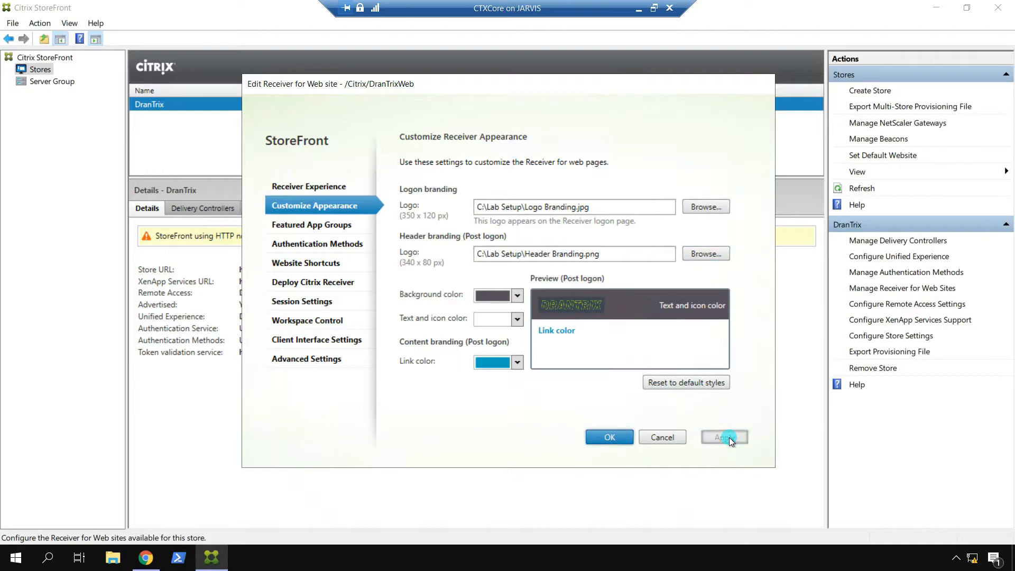
click(612, 438)
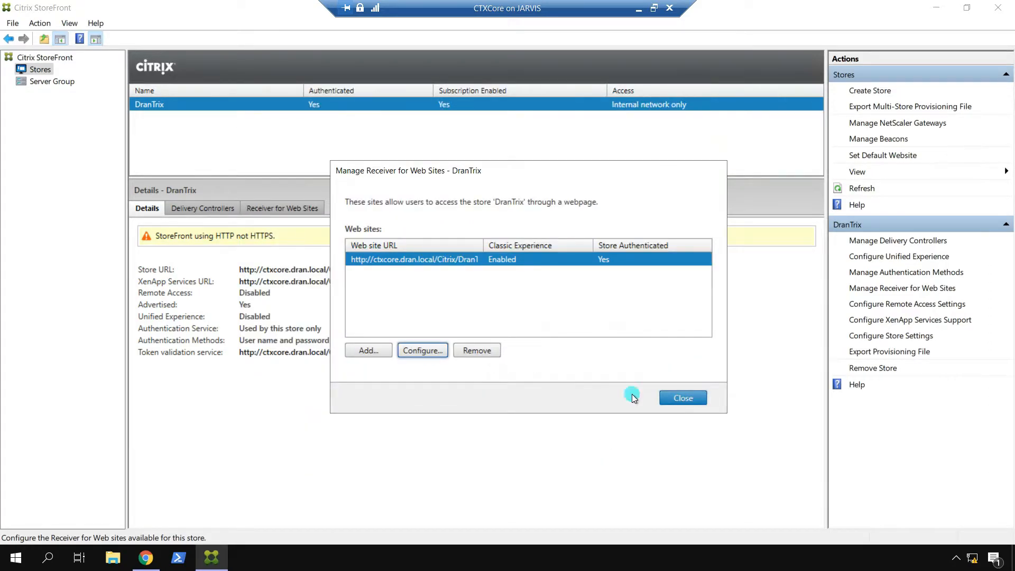
Step: Reload the store page in Chrome and dismiss the Receiver detection launcher prompt
click(146, 557)
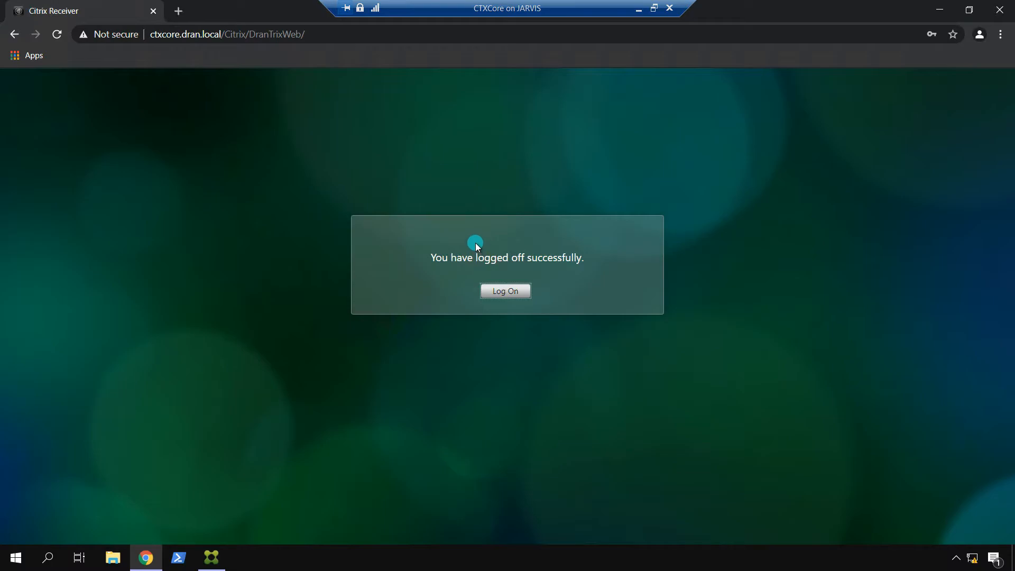
click(57, 34)
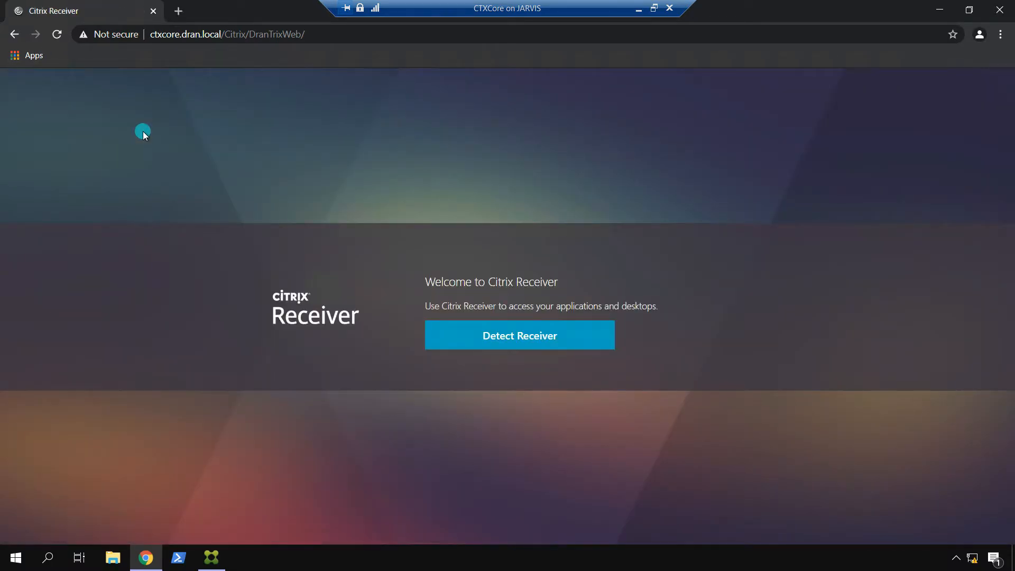
click(455, 333)
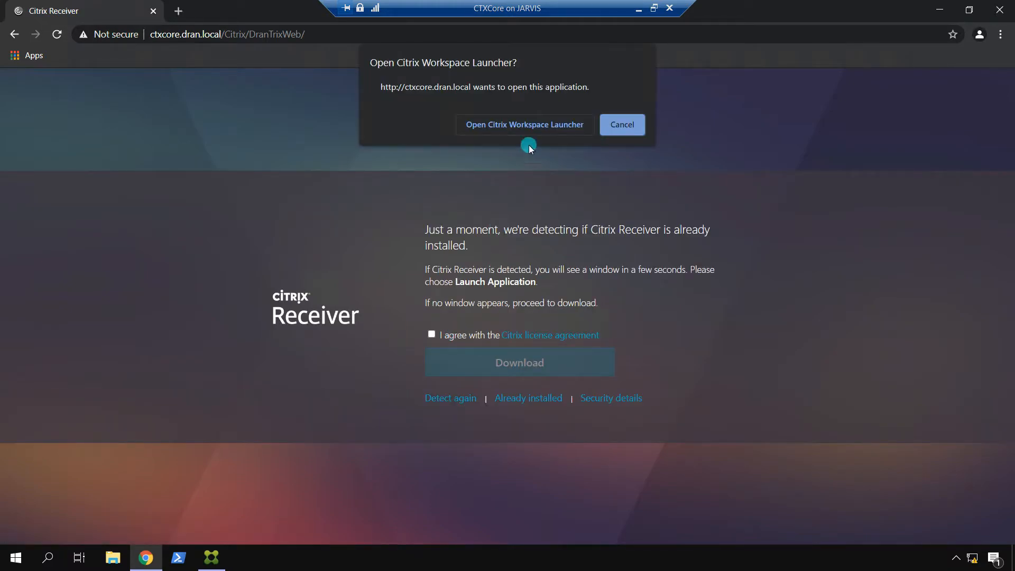
click(522, 125)
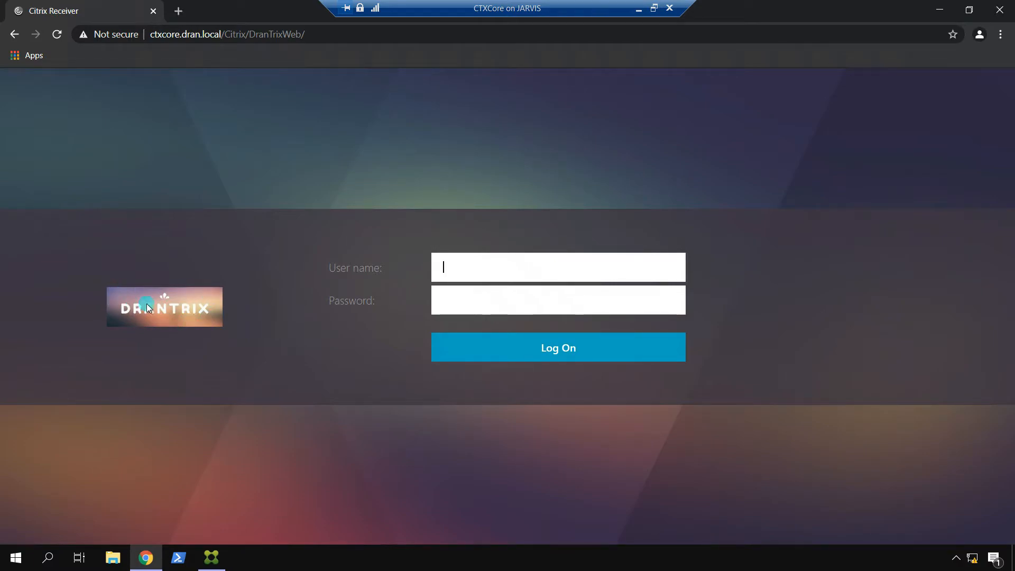
Step: Sign in with the user name and password to view the DRANTRIX-branded store
text(Alpha)
key(Tab)
text(Password123)
key(Return)
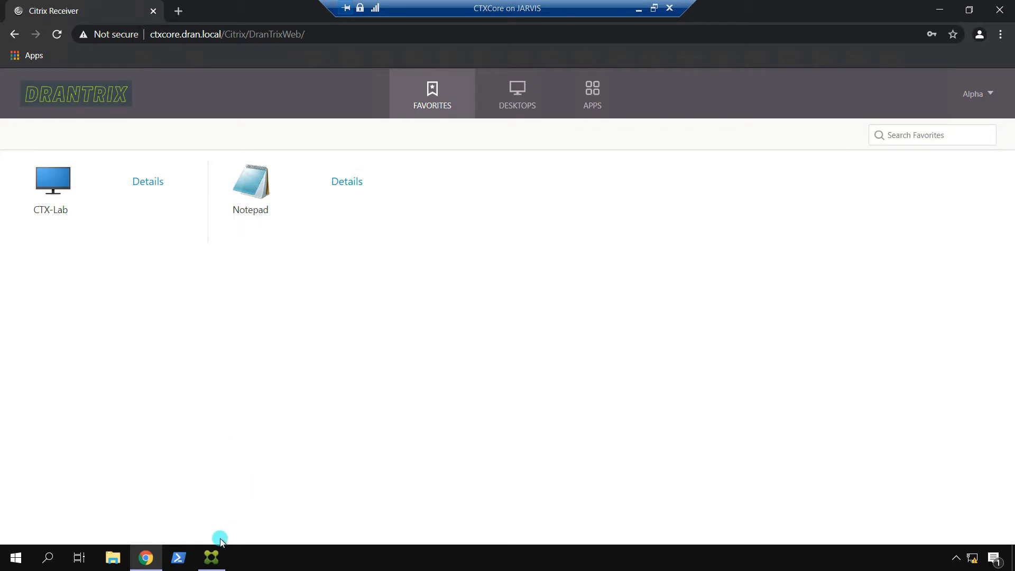
click(211, 557)
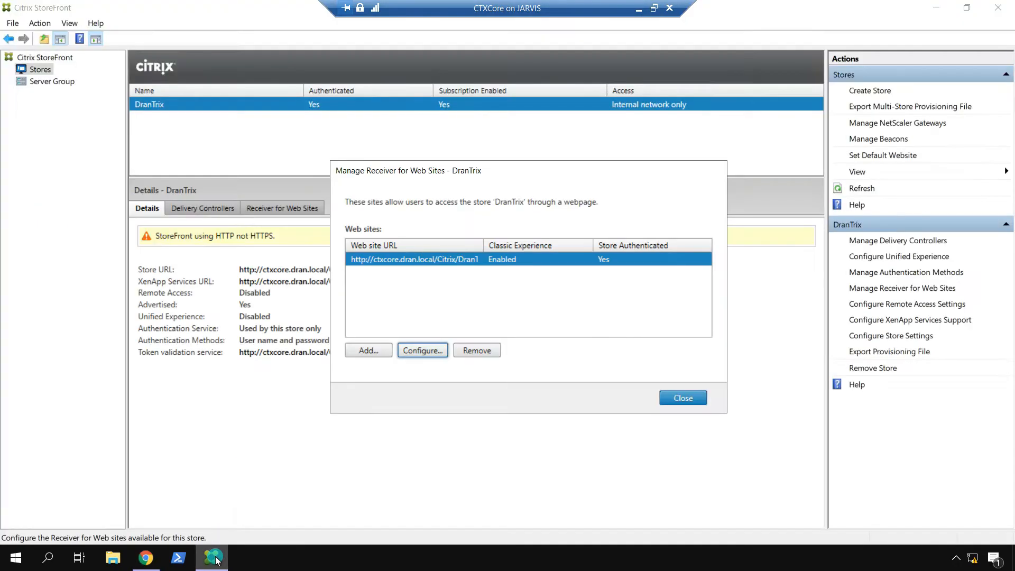
Step: Open DranTrixWeb's Customize Appearance settings and go to the Featured App Groups page
click(421, 349)
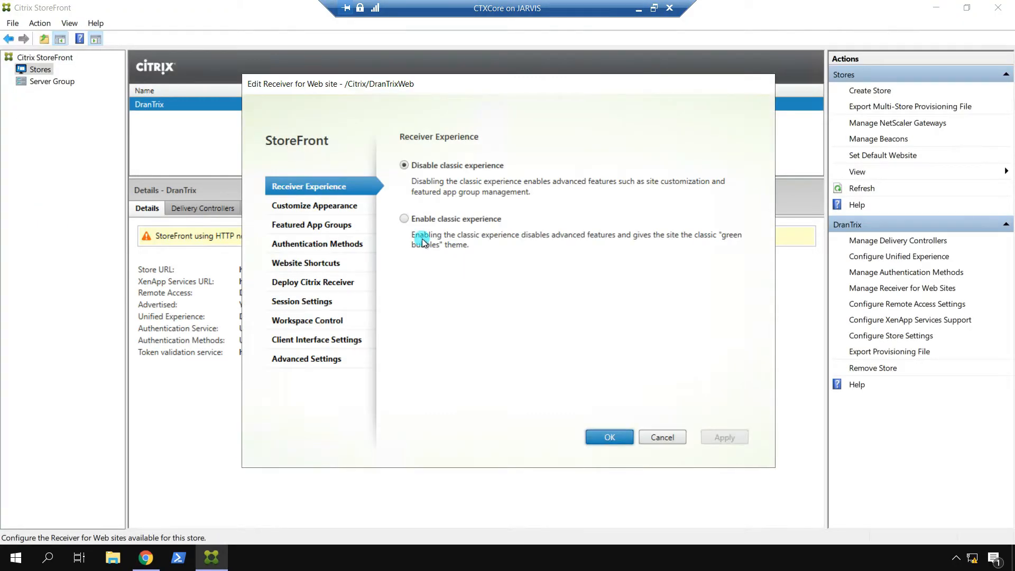
click(313, 207)
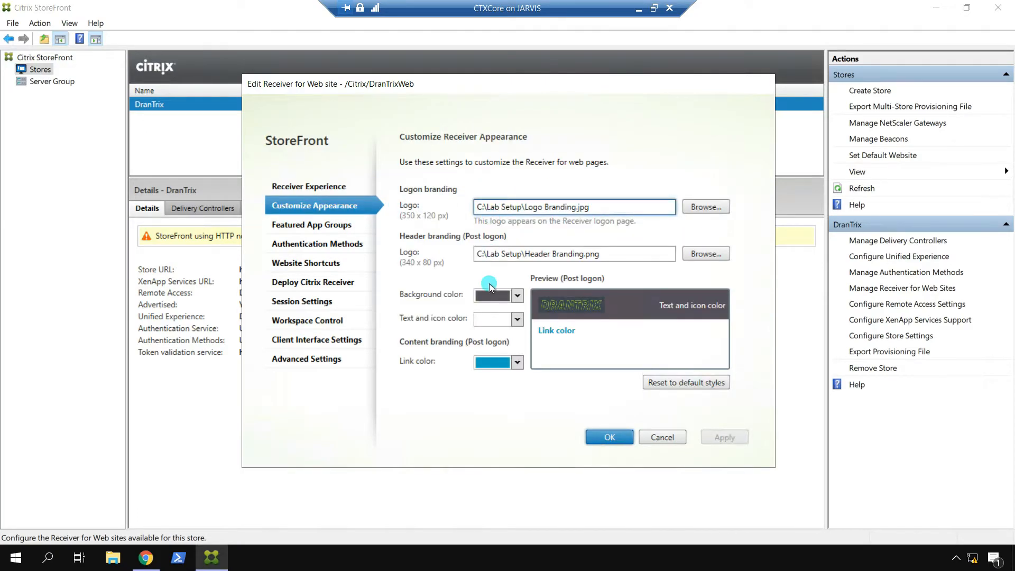
click(304, 227)
click(453, 314)
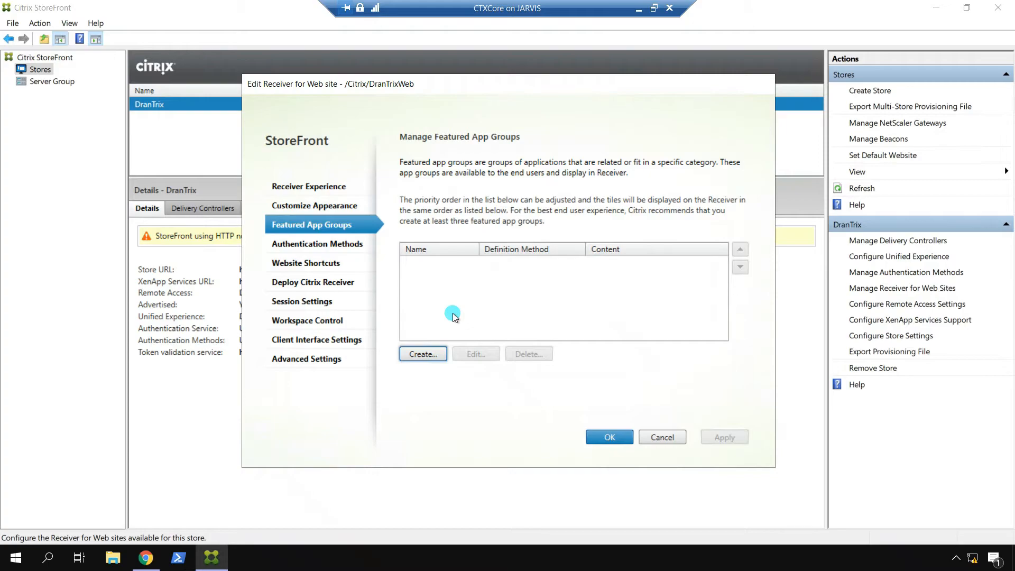
Step: Create the IT Admins featured app group with description IT Admins and keyword ITAdmins
click(423, 354)
click(435, 156)
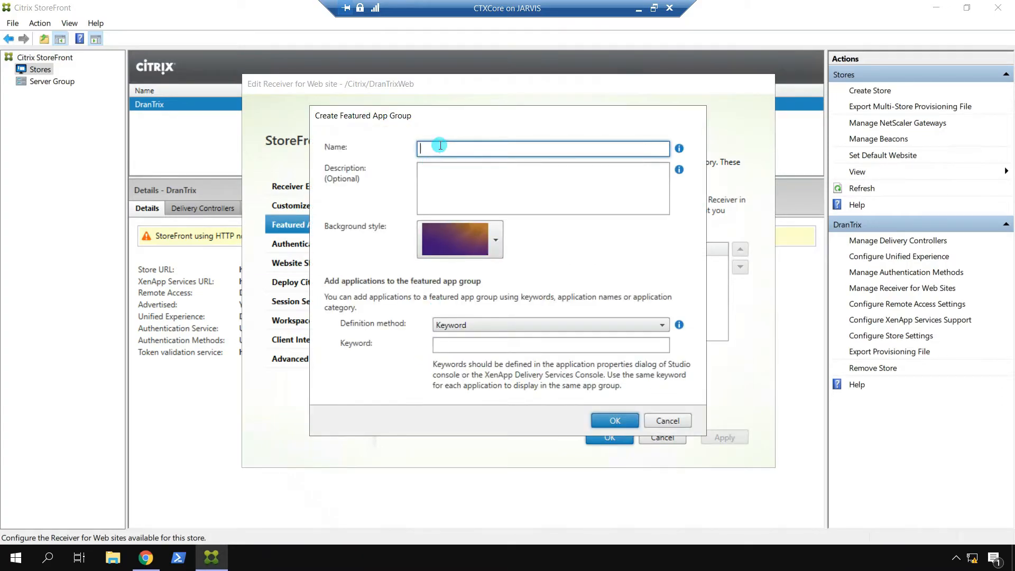
text(IT Admins)
drag(471, 149, 365, 139)
key(ctrl+c)
click(449, 179)
key(ctrl+v)
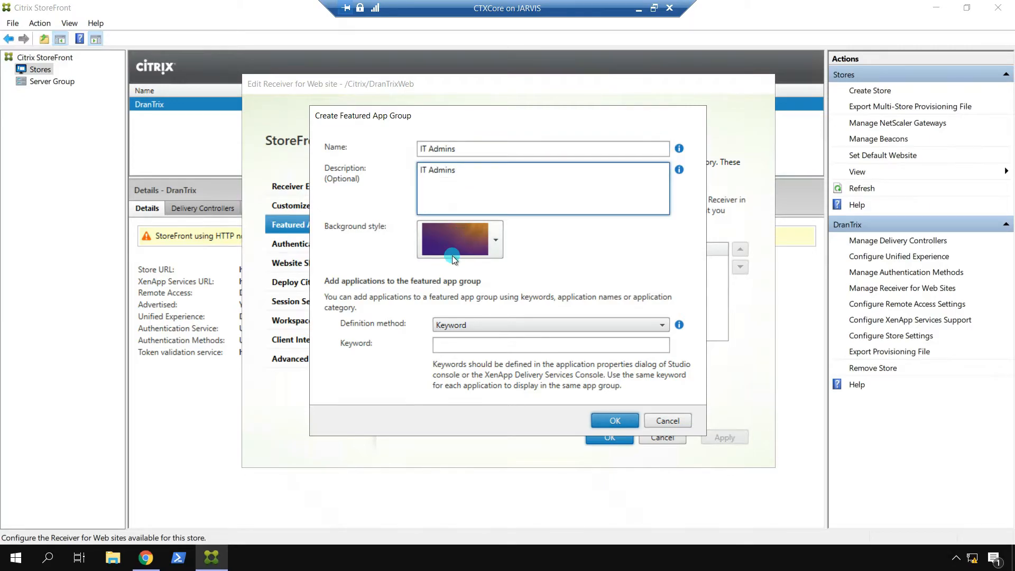
click(452, 344)
text(ITAdmins)
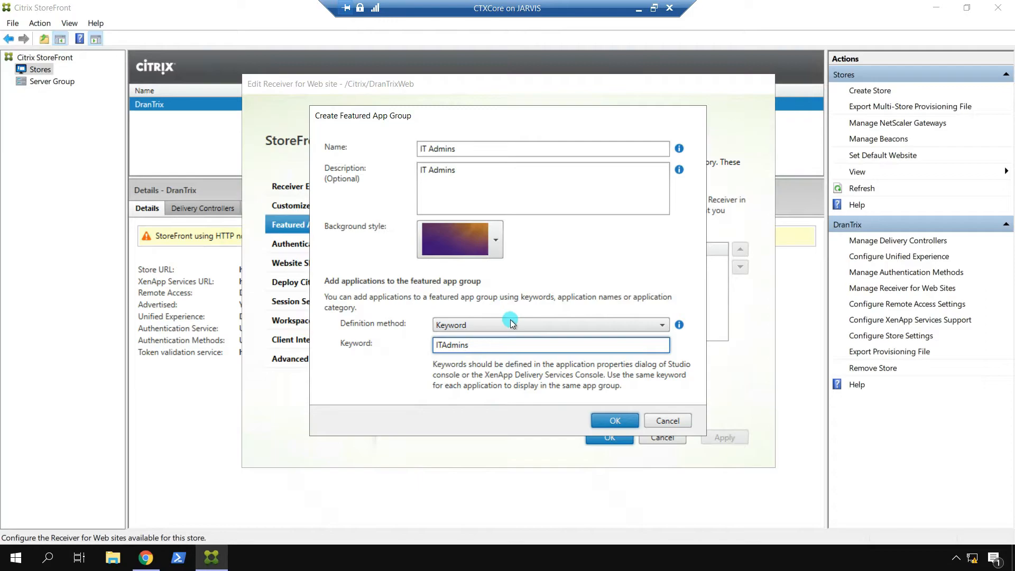
click(627, 325)
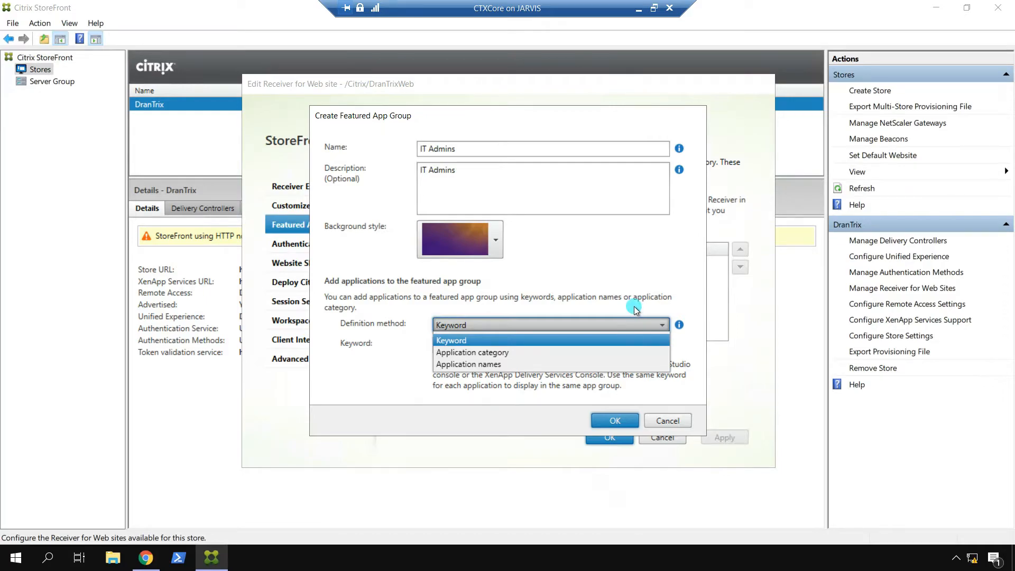
click(634, 306)
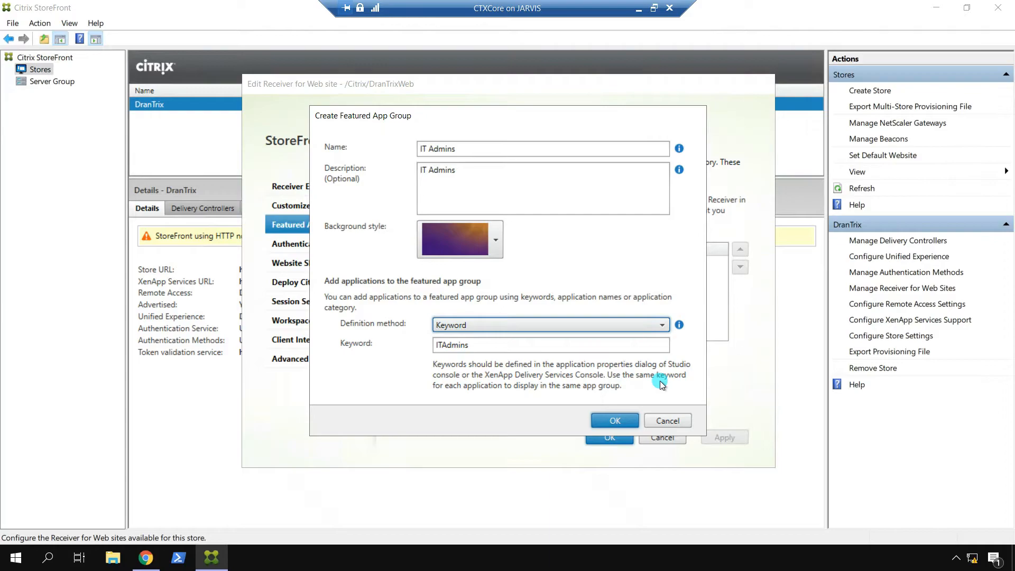
click(615, 420)
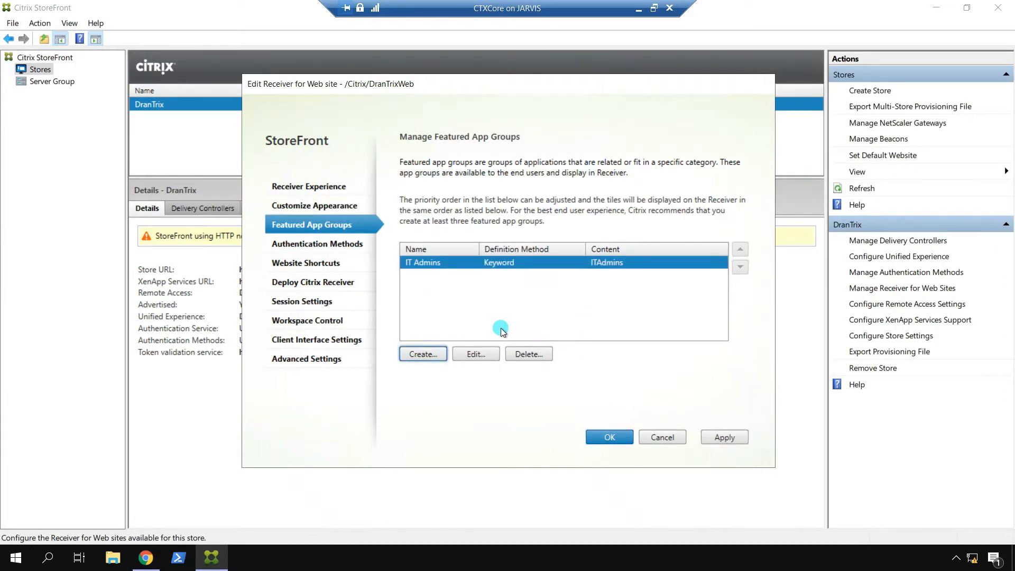
Step: Check the group's purple-orange background unchanged, then apply and close the DranTrixWeb settings
click(474, 354)
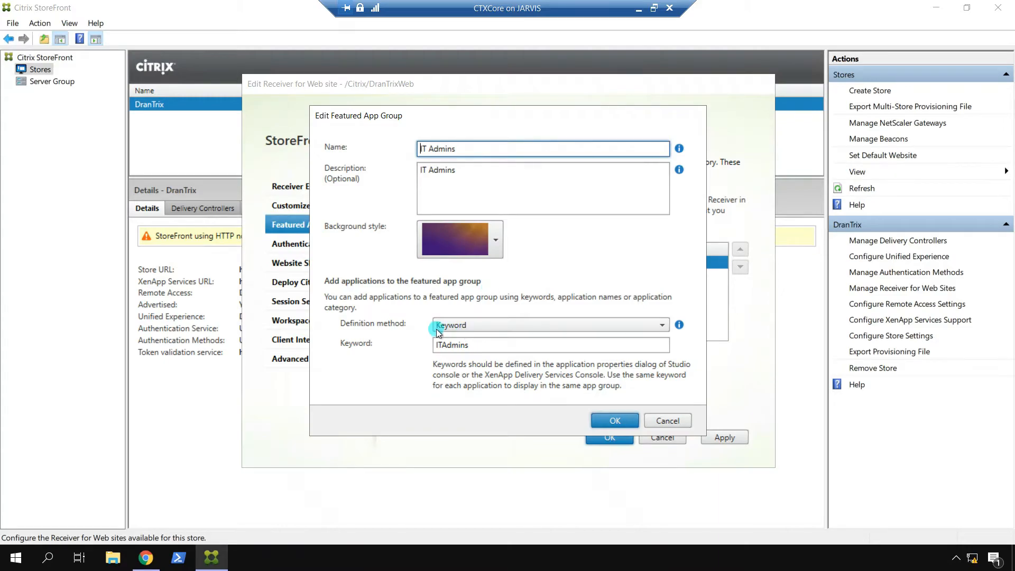
click(495, 240)
click(491, 270)
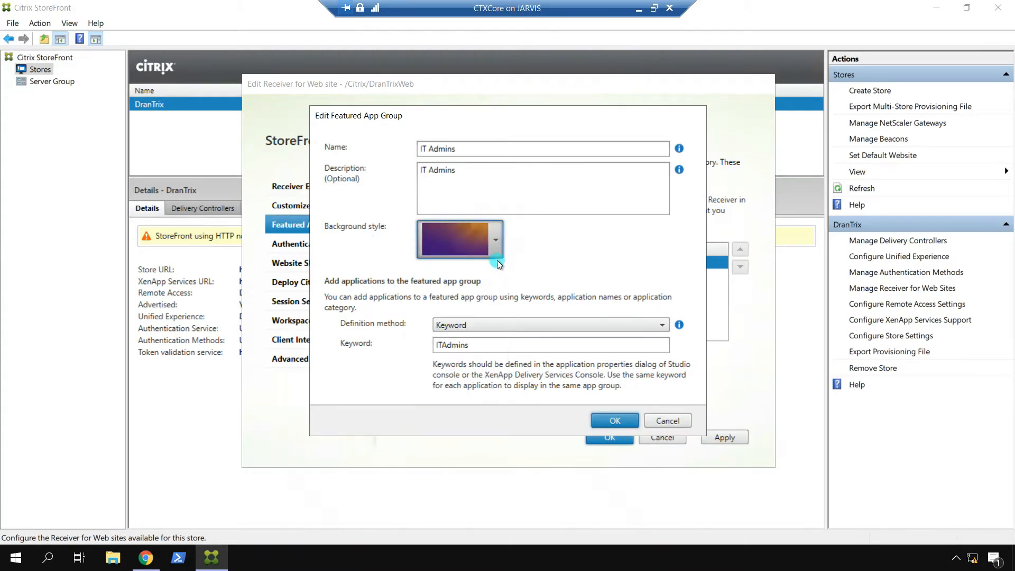
click(492, 232)
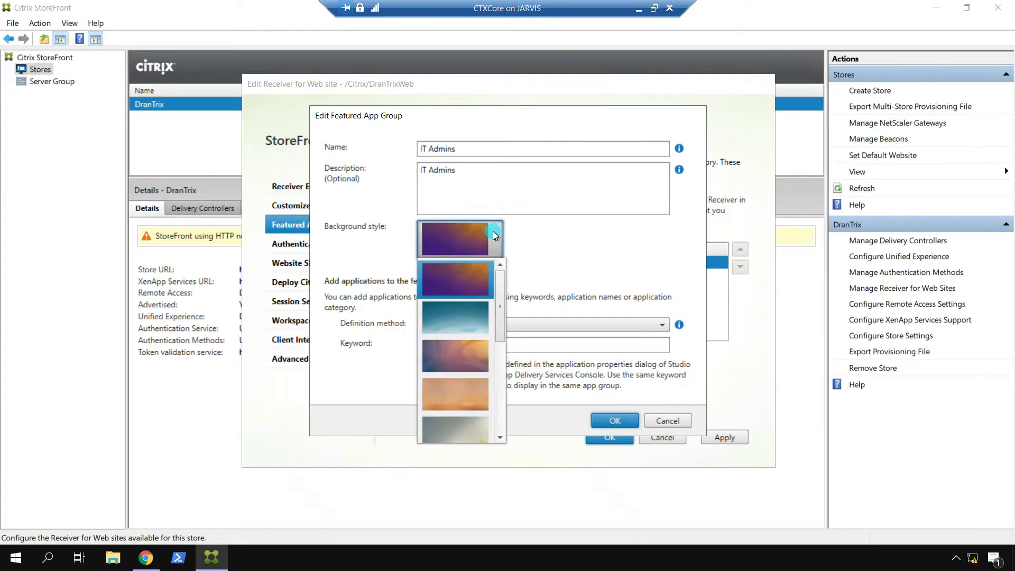
click(558, 239)
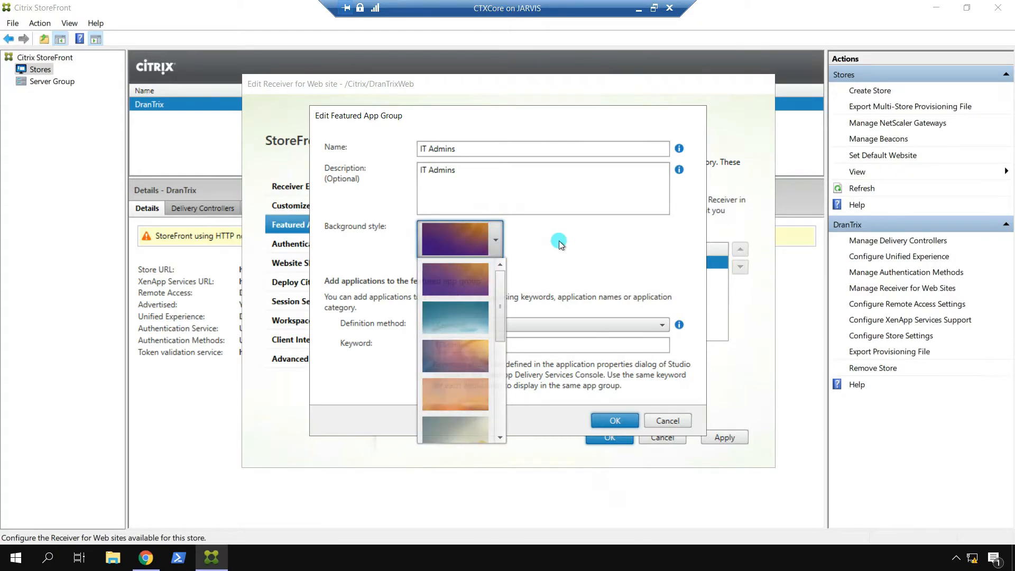
click(670, 422)
click(725, 437)
click(607, 437)
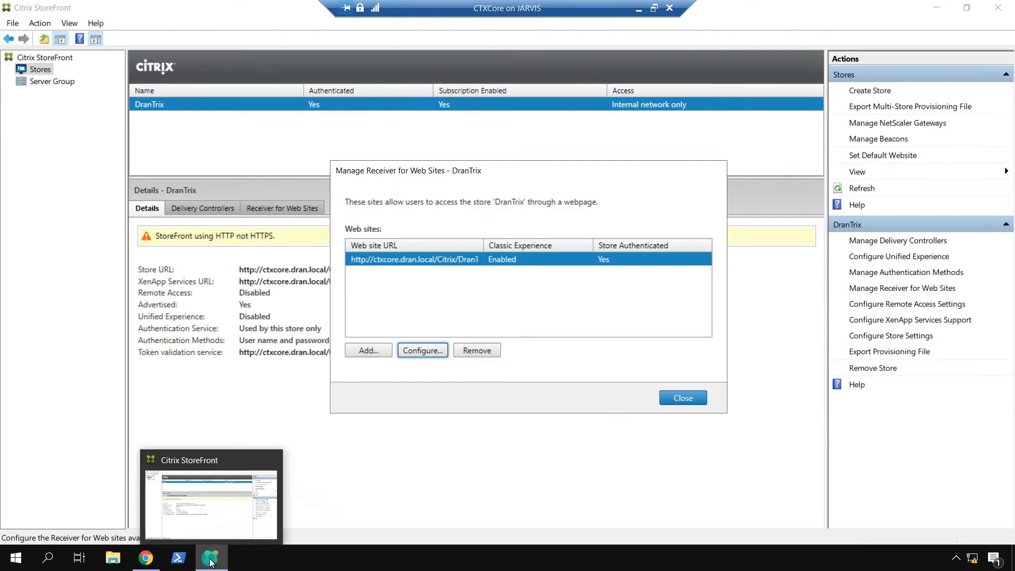
Step: Launch Citrix Studio, approve UAC, and show the Applications list containing Notepad
click(12, 564)
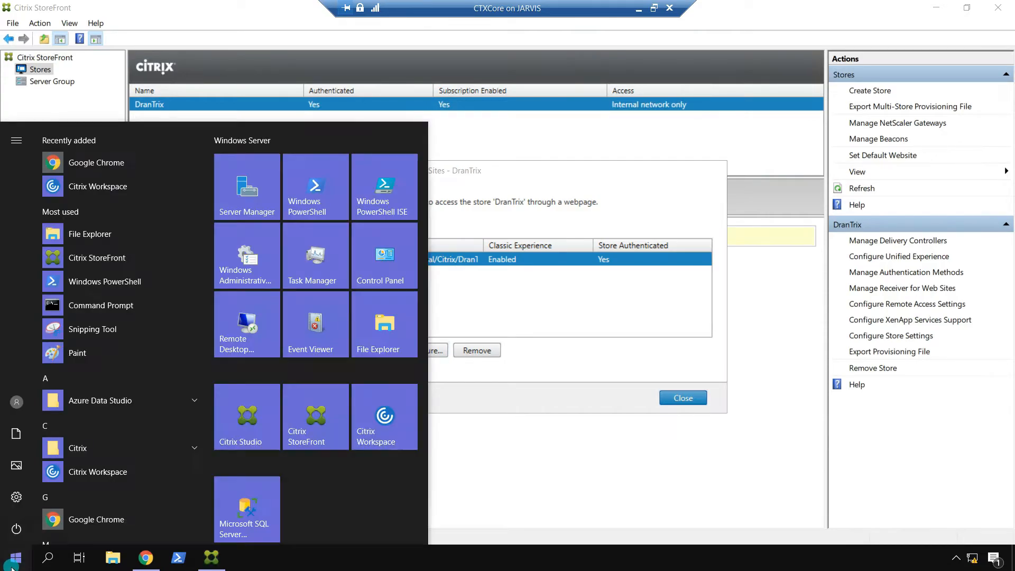
click(243, 427)
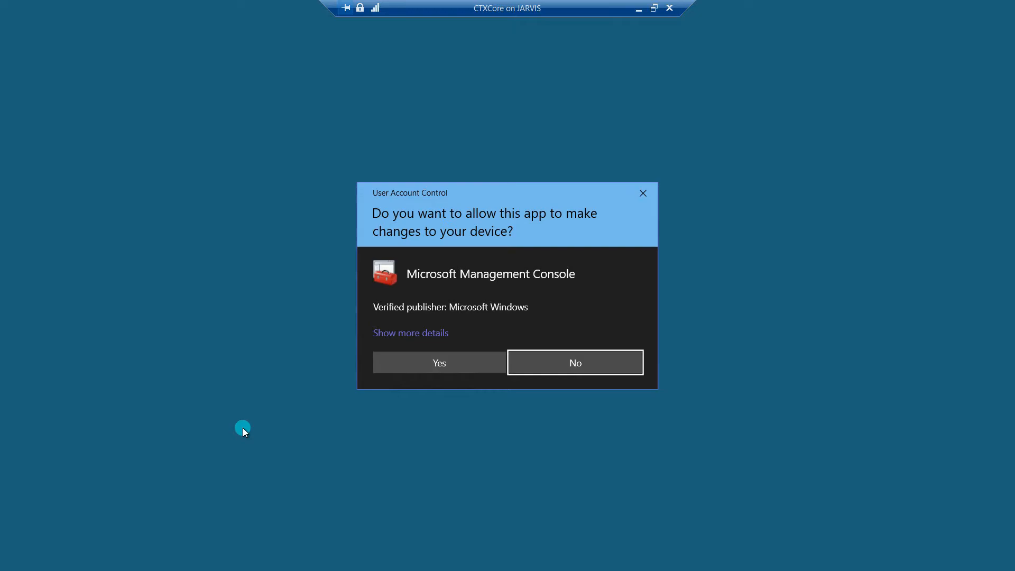
click(404, 362)
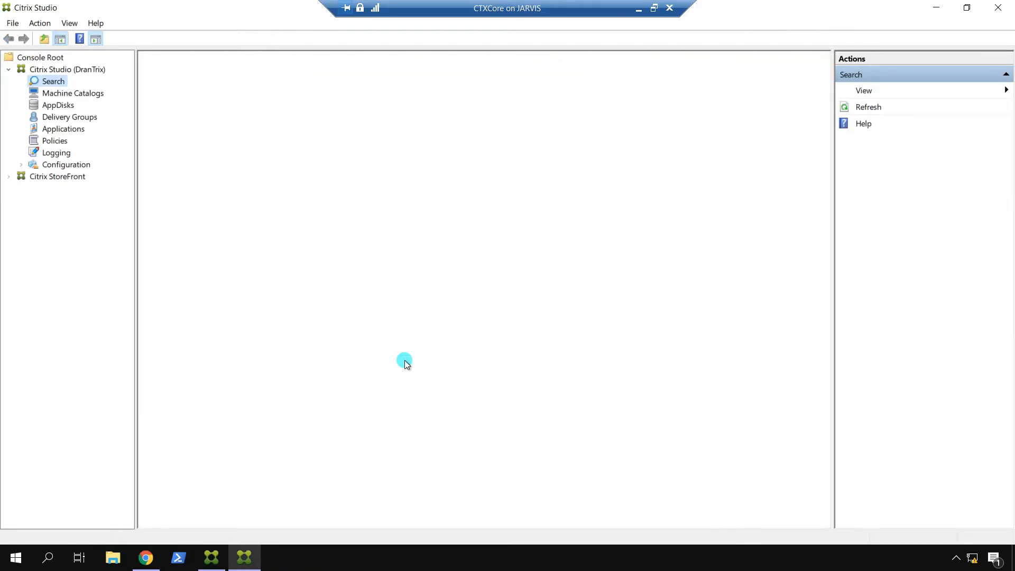
click(64, 130)
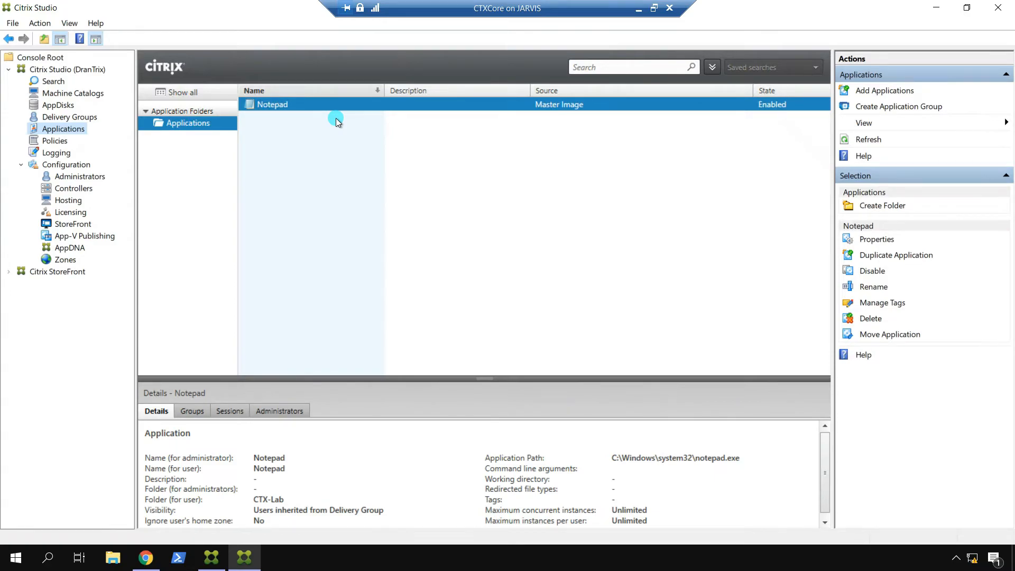
right_click(363, 103)
Step: Set Notepad's description and keywords to Keywords:ITAdmins and save the properties
click(353, 107)
double_click(351, 107)
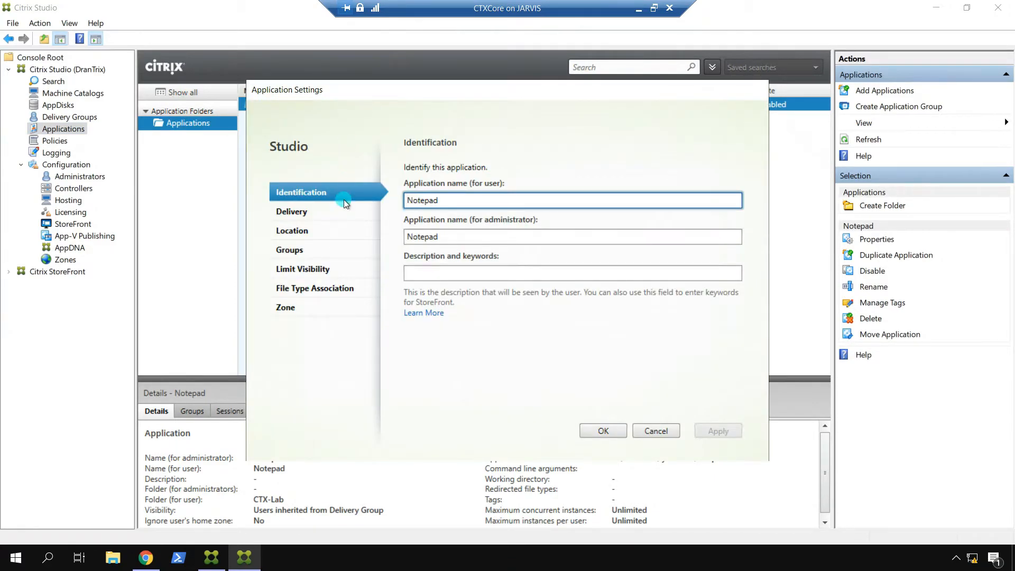
click(441, 273)
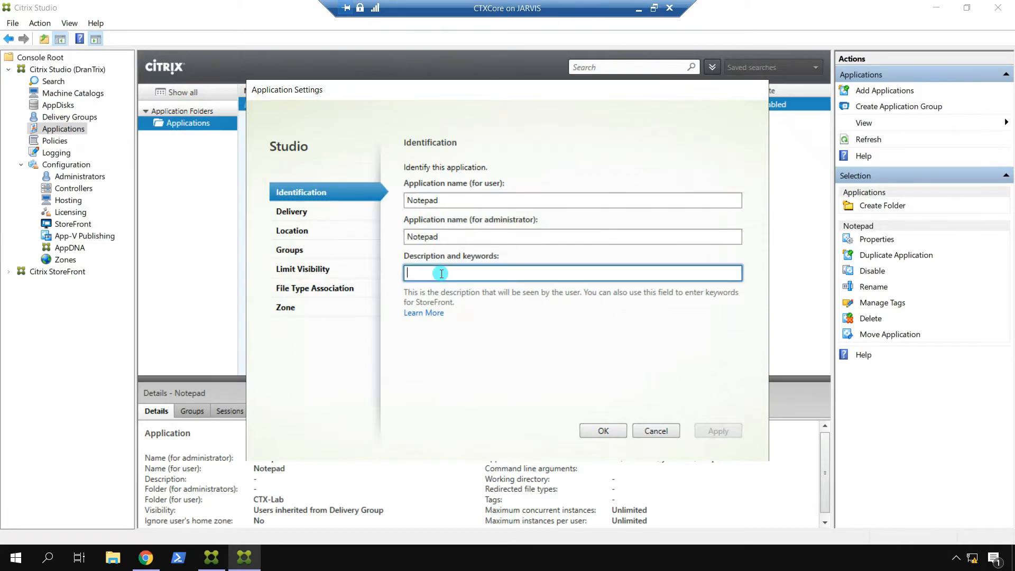
text(I)
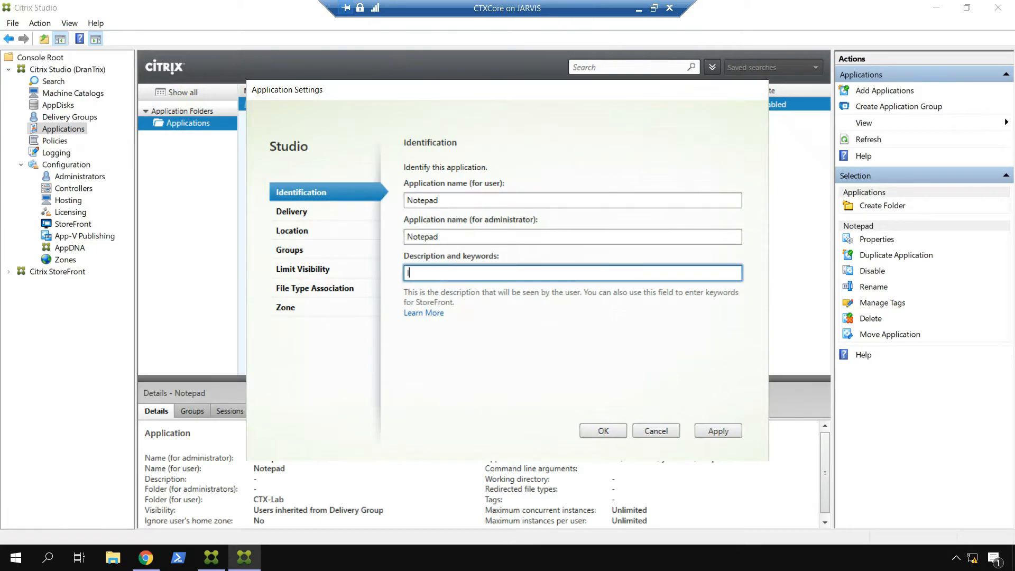
text(TAdmins)
click(717, 432)
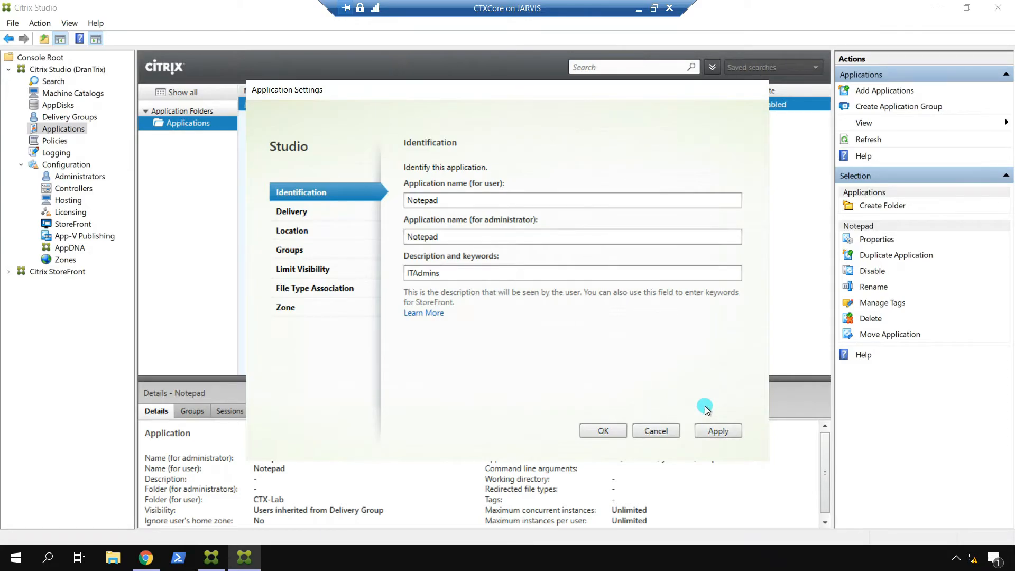
click(467, 272)
key(Home)
text(Keywords:)
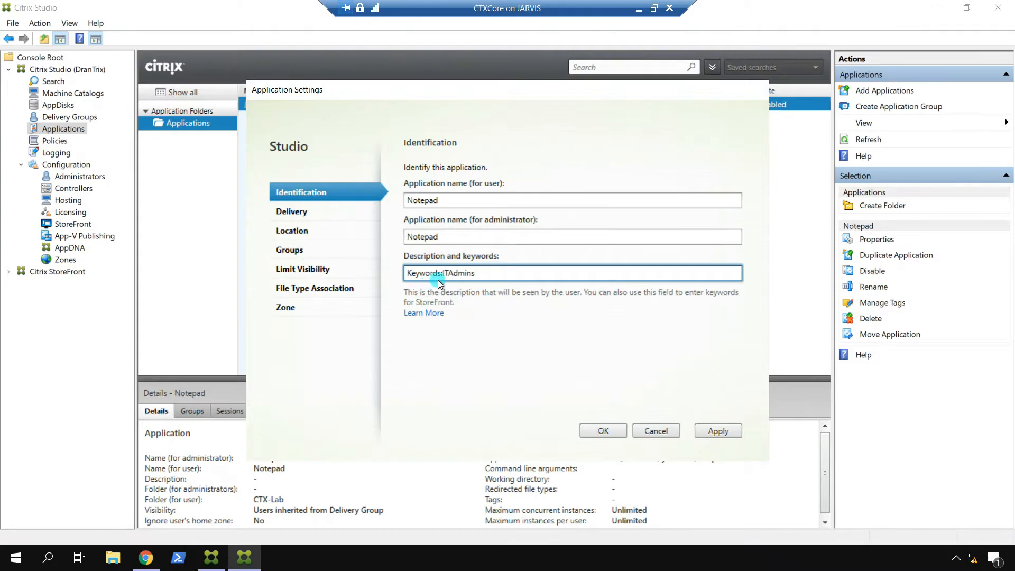
click(711, 430)
key(Return)
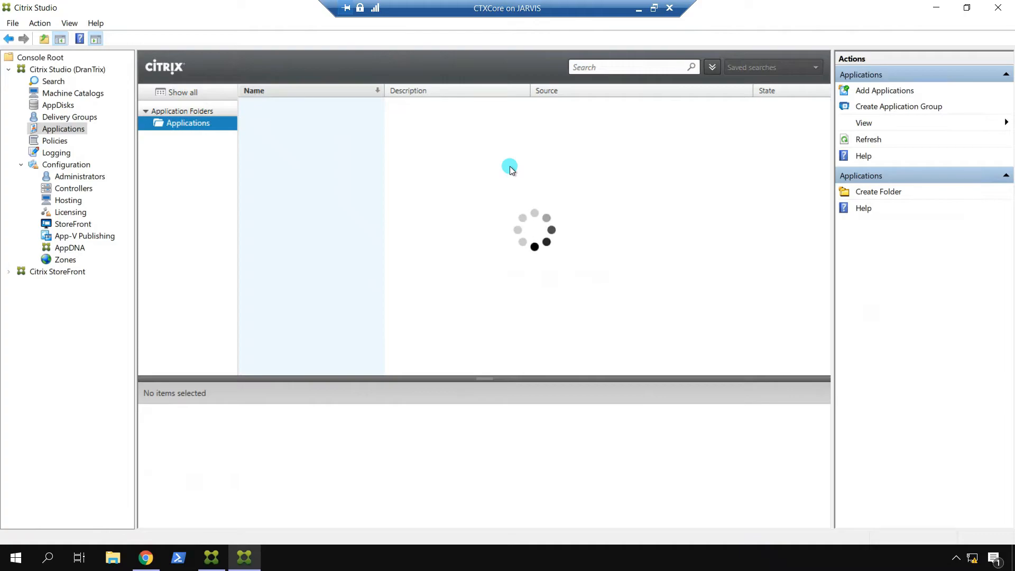
Step: Log off the DranTrix store in Chrome, then log back on with the user's credentials
click(146, 557)
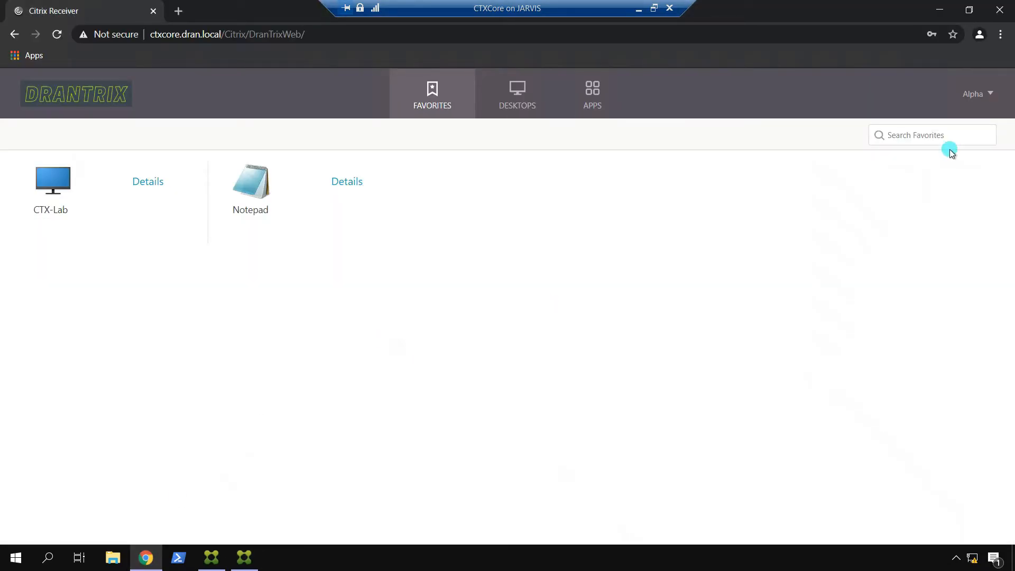
click(974, 95)
click(904, 230)
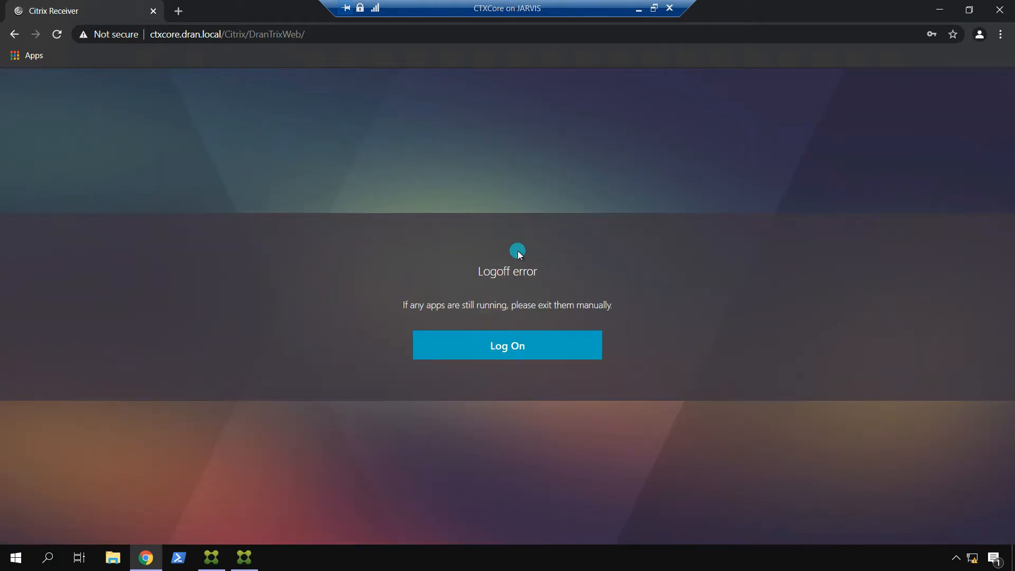
click(531, 361)
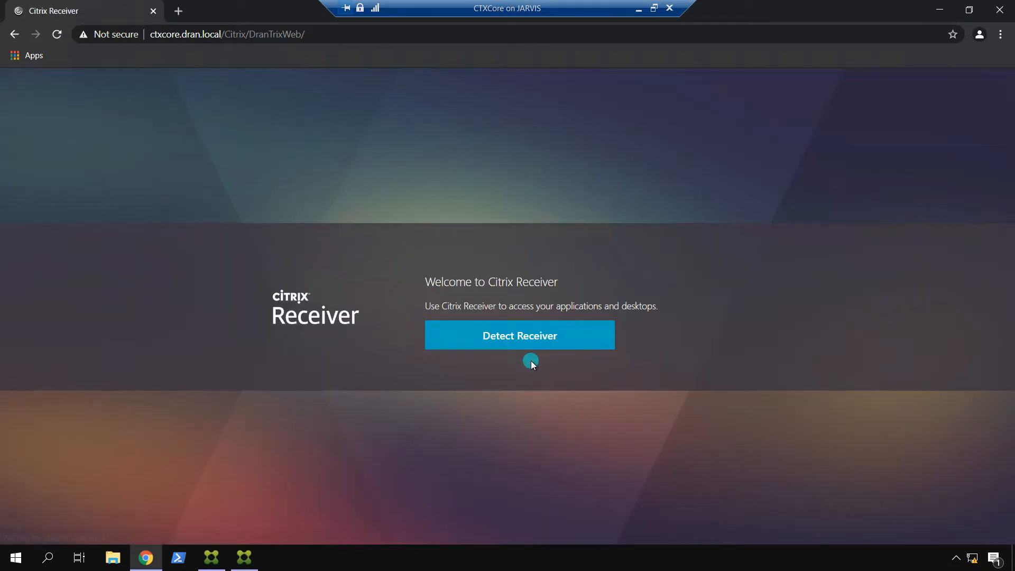
click(509, 340)
click(547, 125)
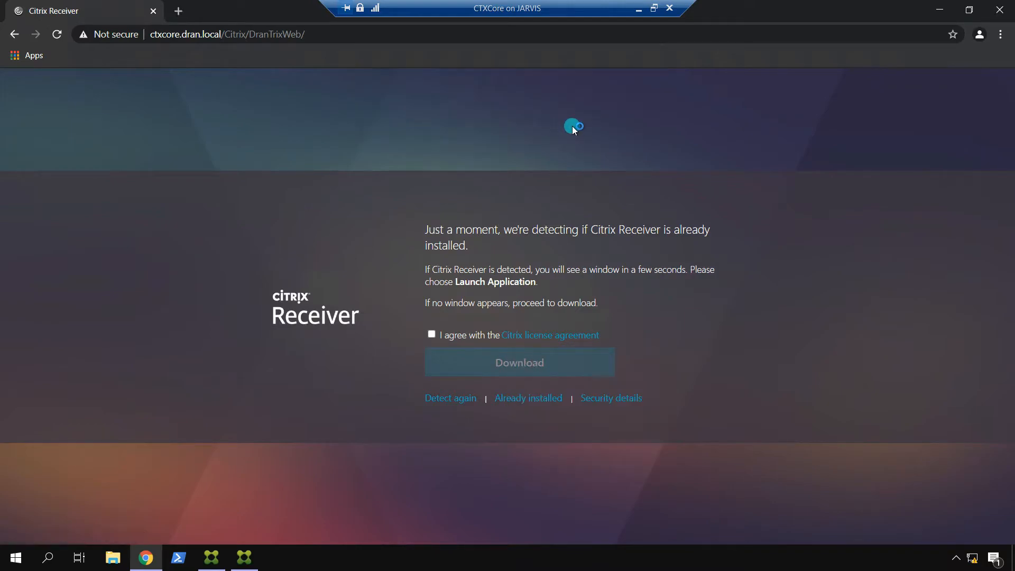
click(464, 266)
text(Alpha)
key(Tab)
text(••••••••••••)
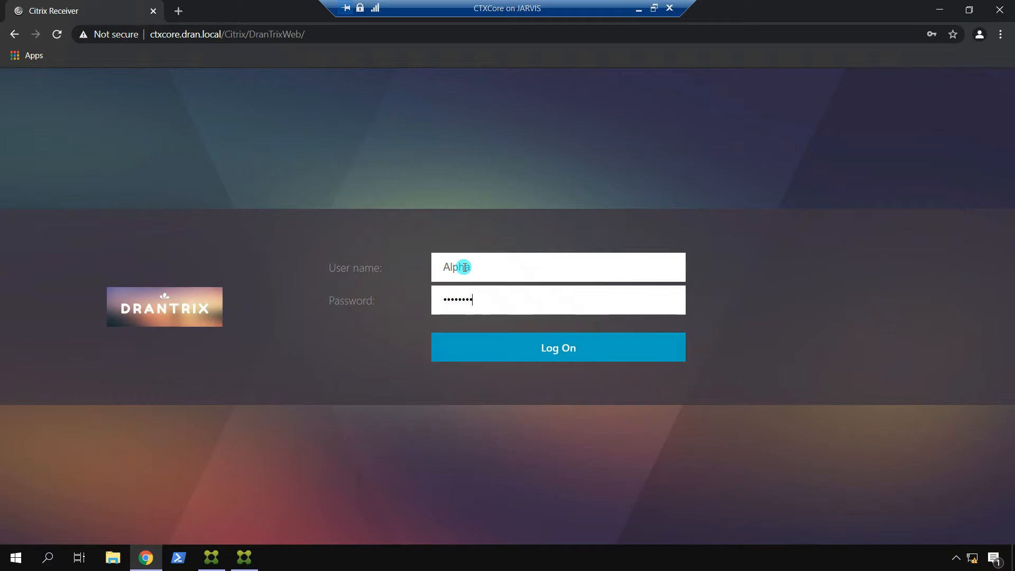
key(Return)
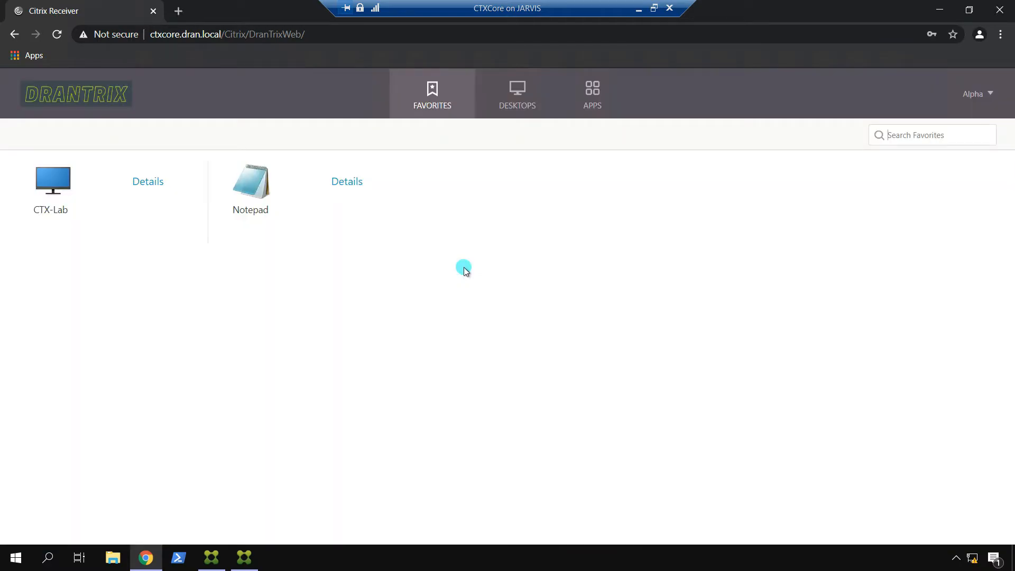
Step: On the Apps page, open the IT Admins featured group, launch Notepad, and return to the overview
click(592, 90)
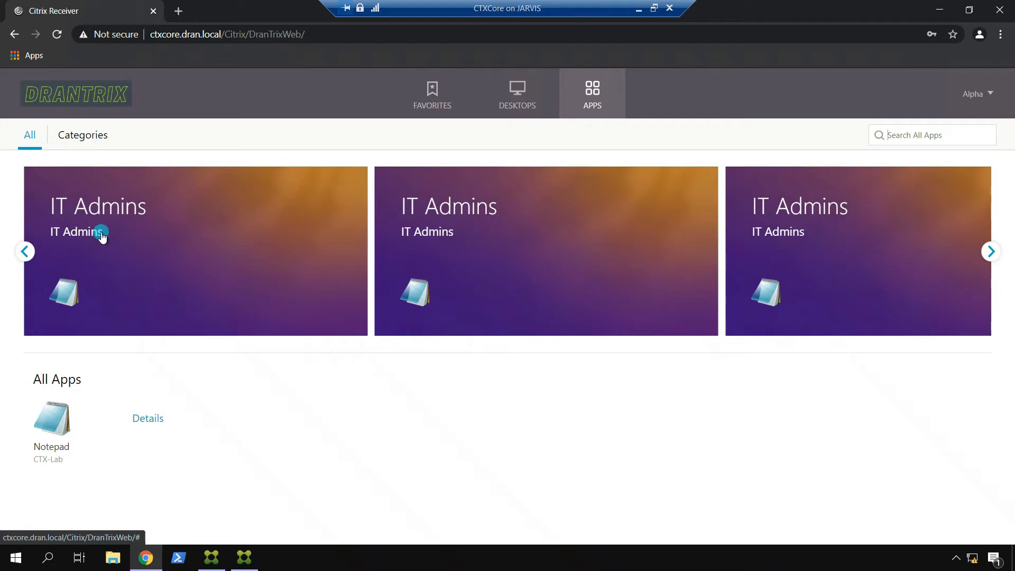
click(74, 228)
click(62, 287)
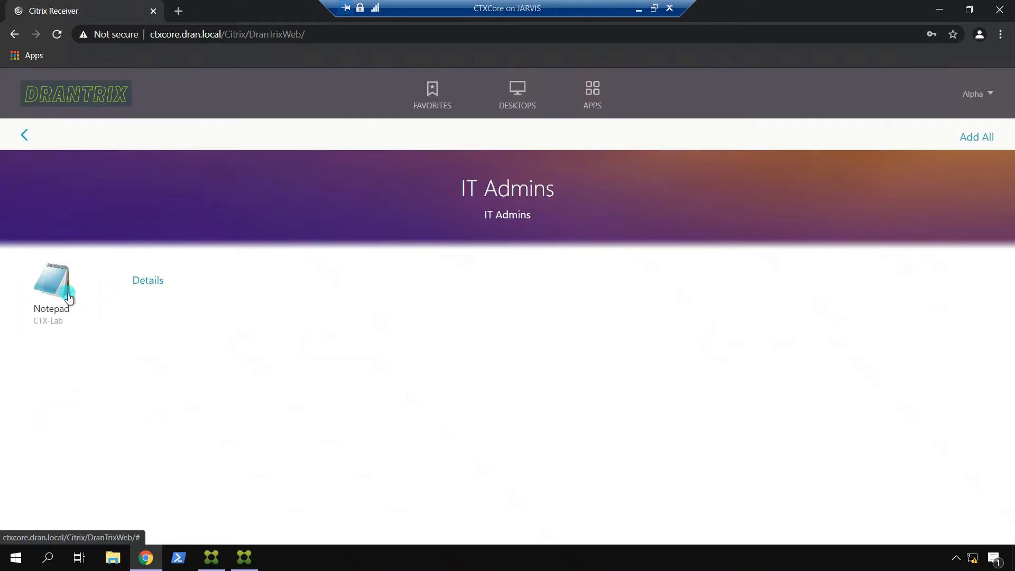
click(24, 138)
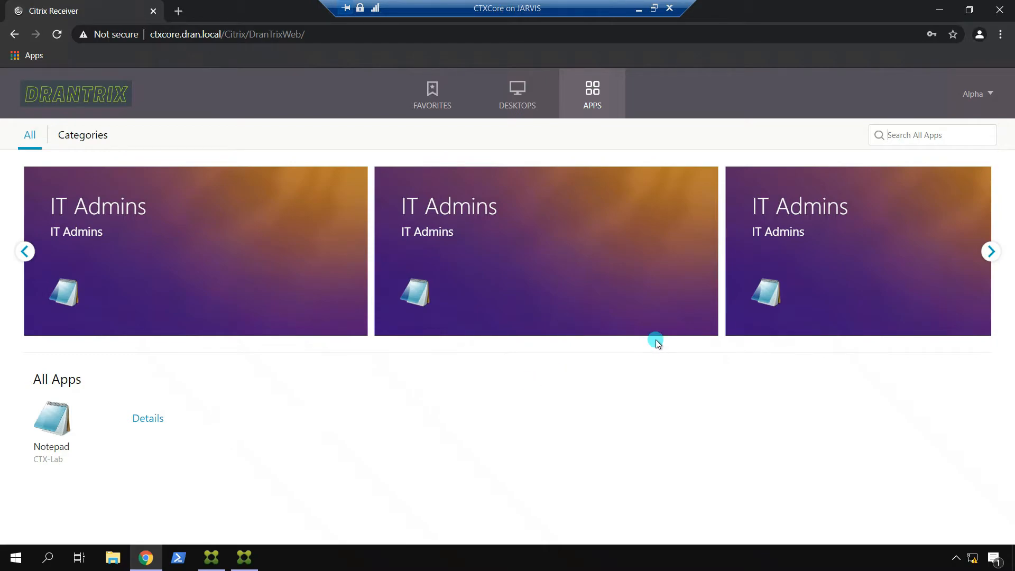
Step: Open DranTrixWeb settings, reviewing Featured App Groups, Authentication Methods, Website Shortcuts, and Deploy Citrix Receiver
click(211, 558)
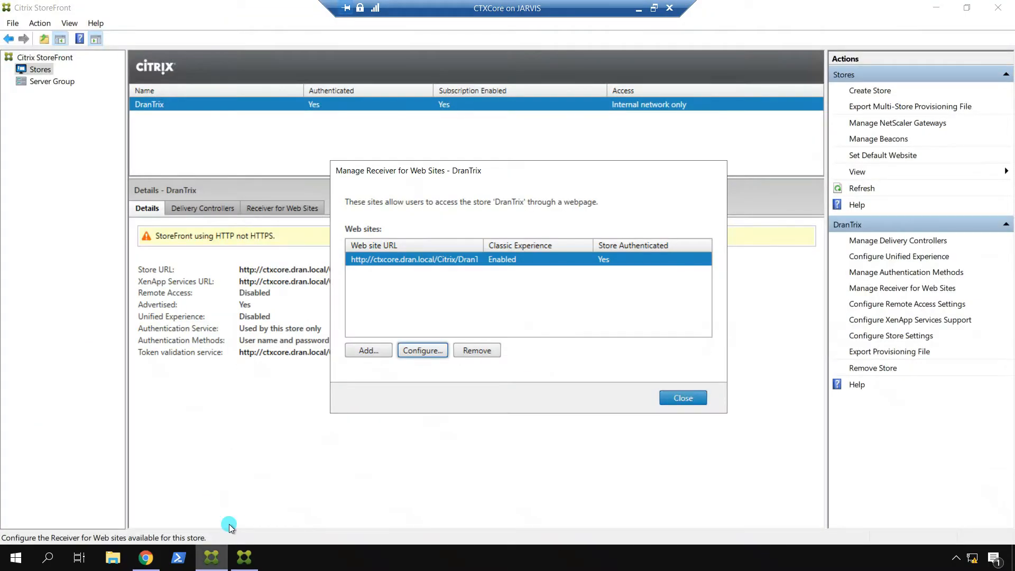
click(507, 289)
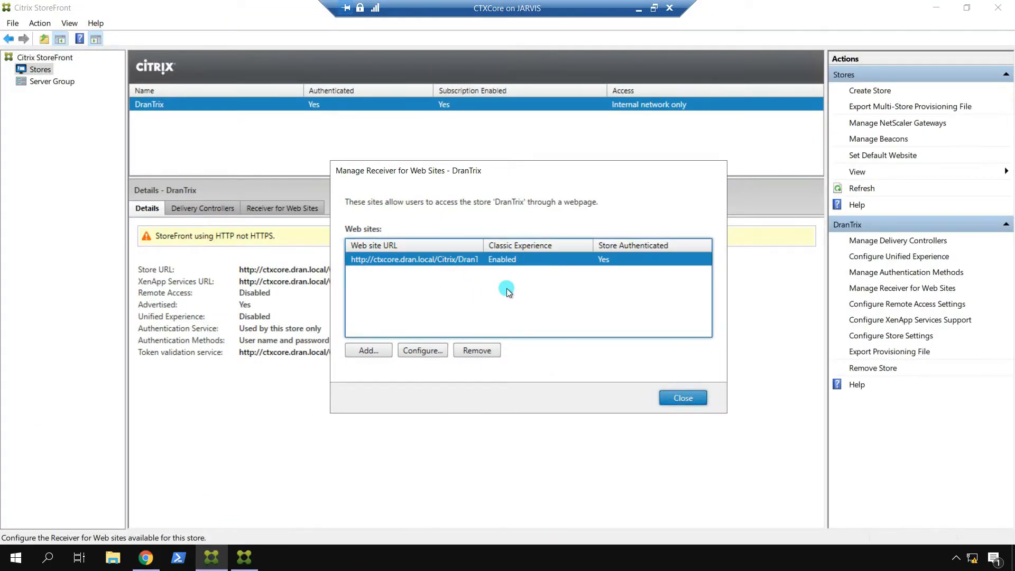
click(417, 350)
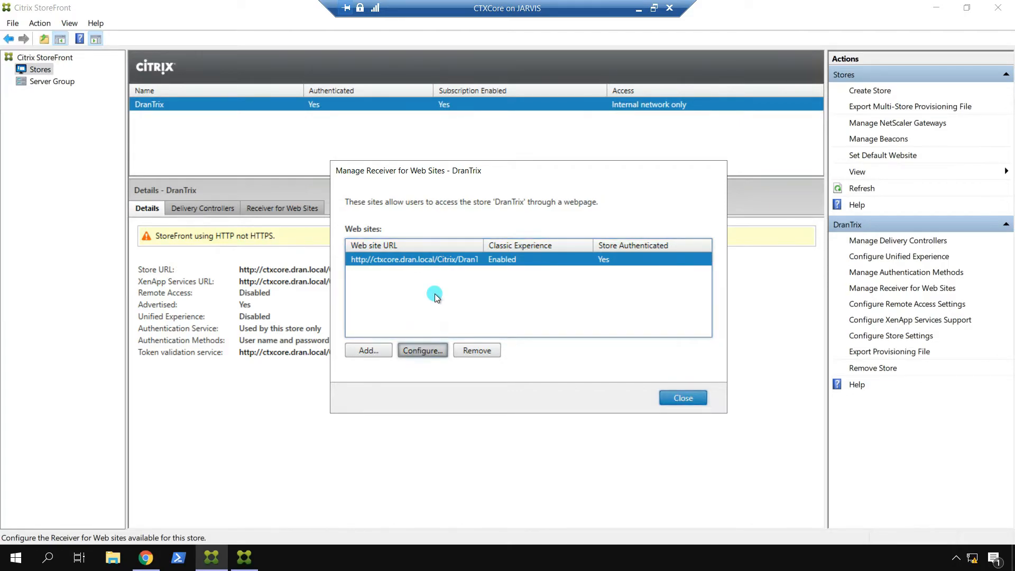
click(317, 227)
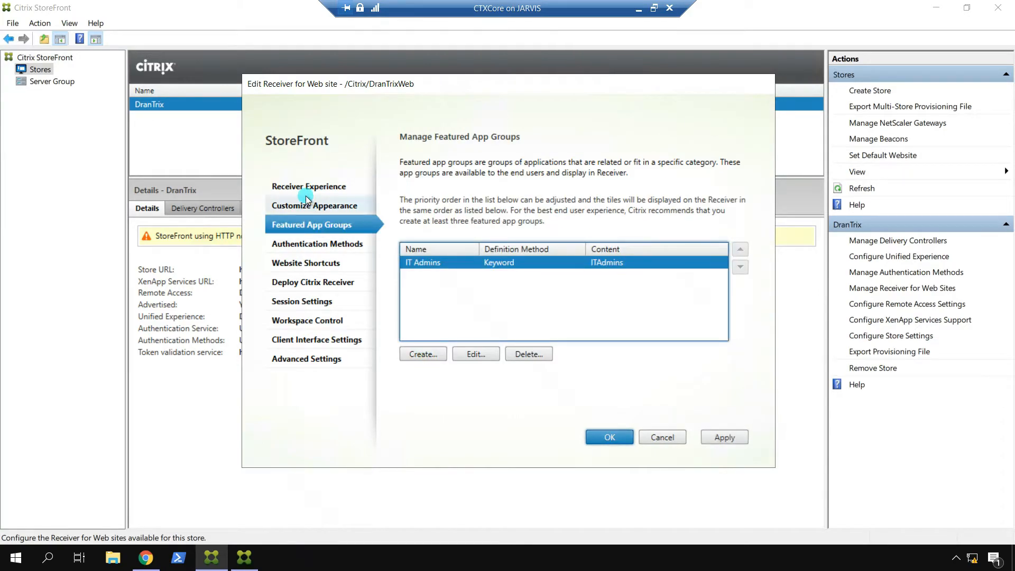
click(314, 247)
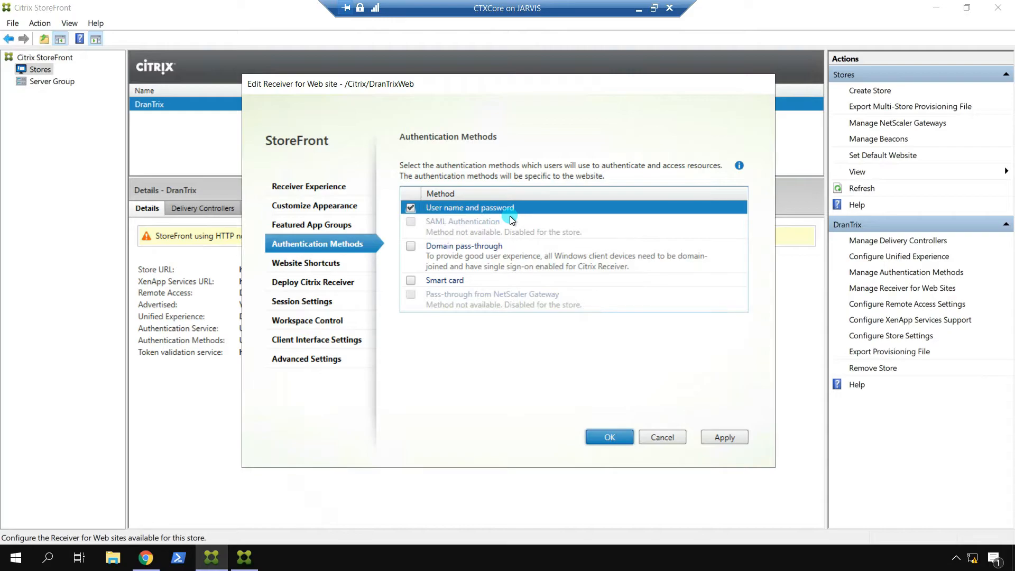
click(294, 265)
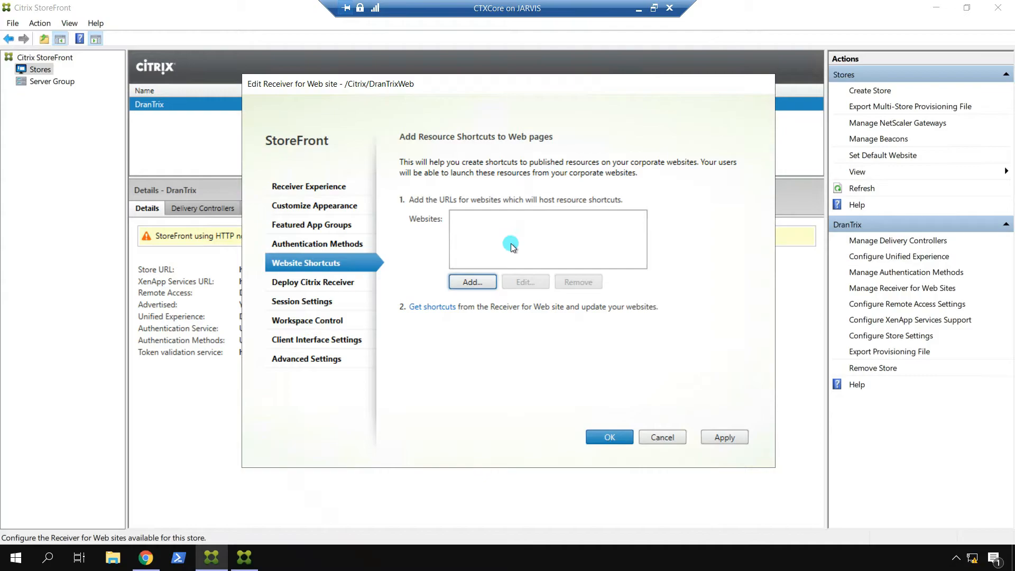
click(290, 283)
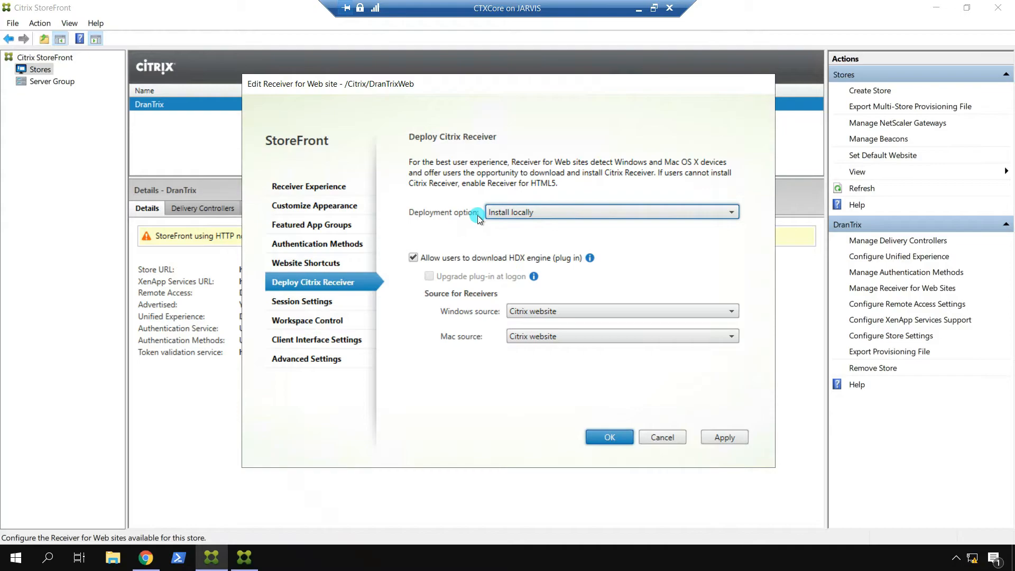
Step: Set DranTrixWeb's deployment option to Always use Receiver for HTML5, then apply and save
click(688, 212)
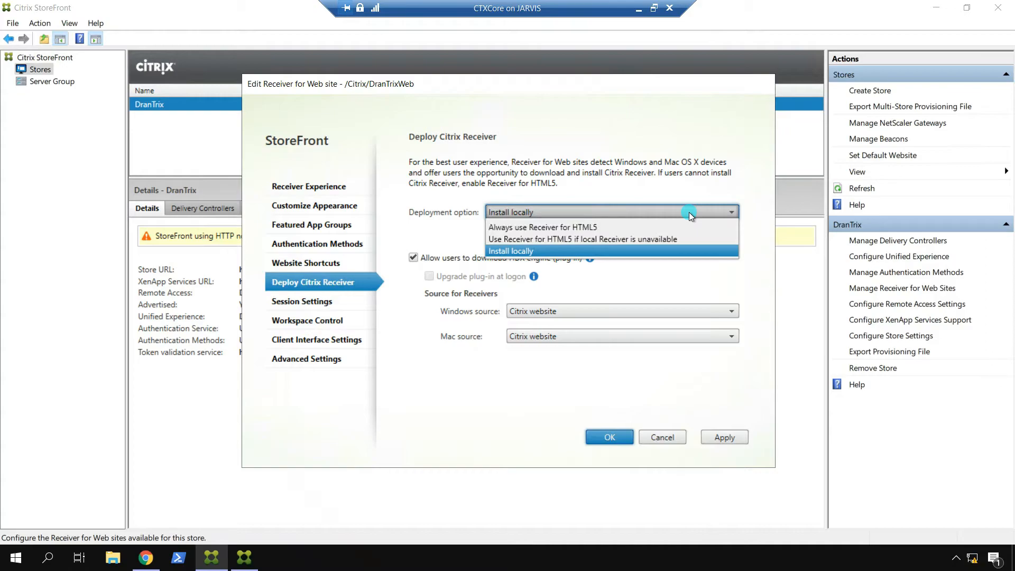
click(589, 225)
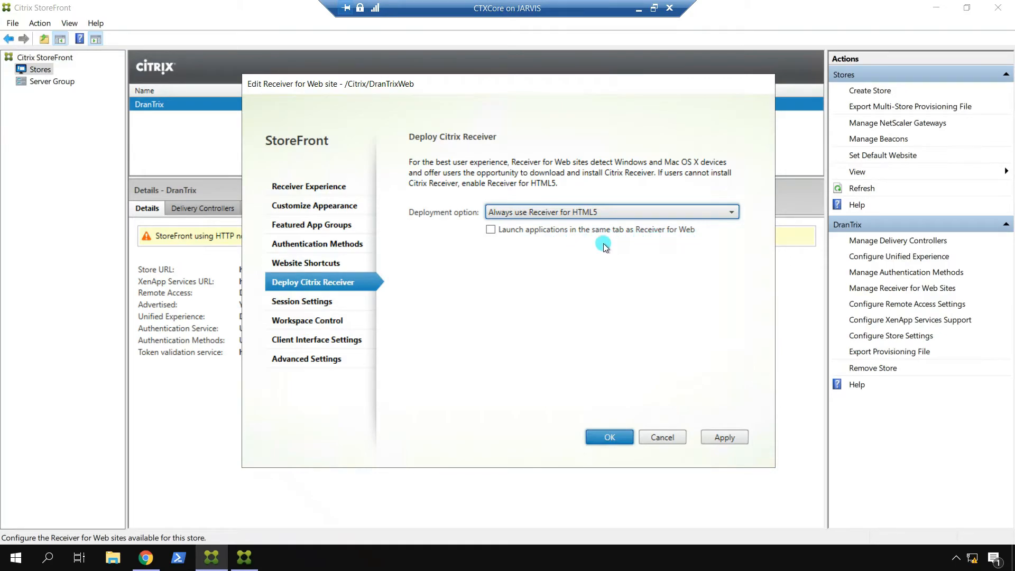
click(720, 432)
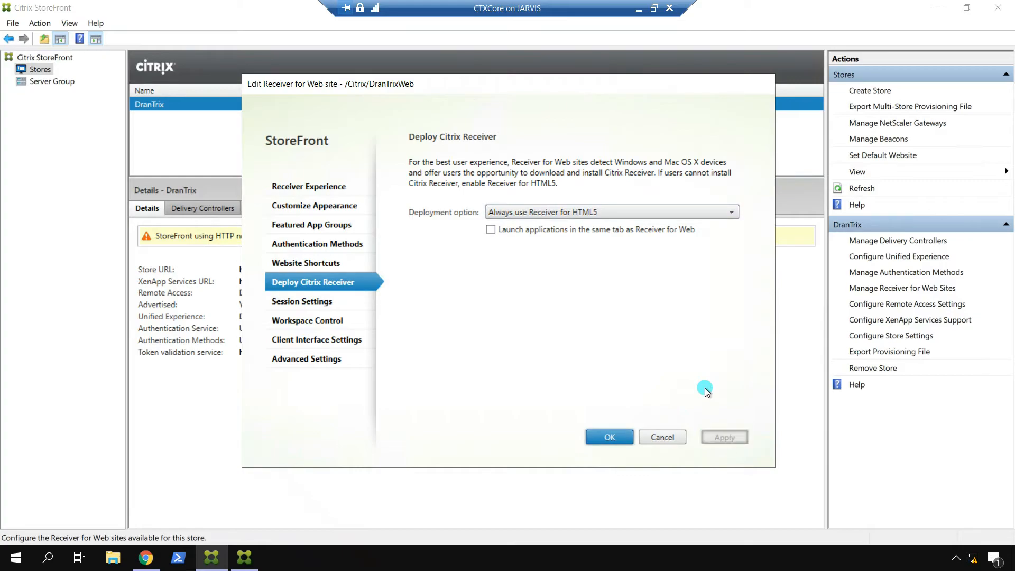
click(610, 439)
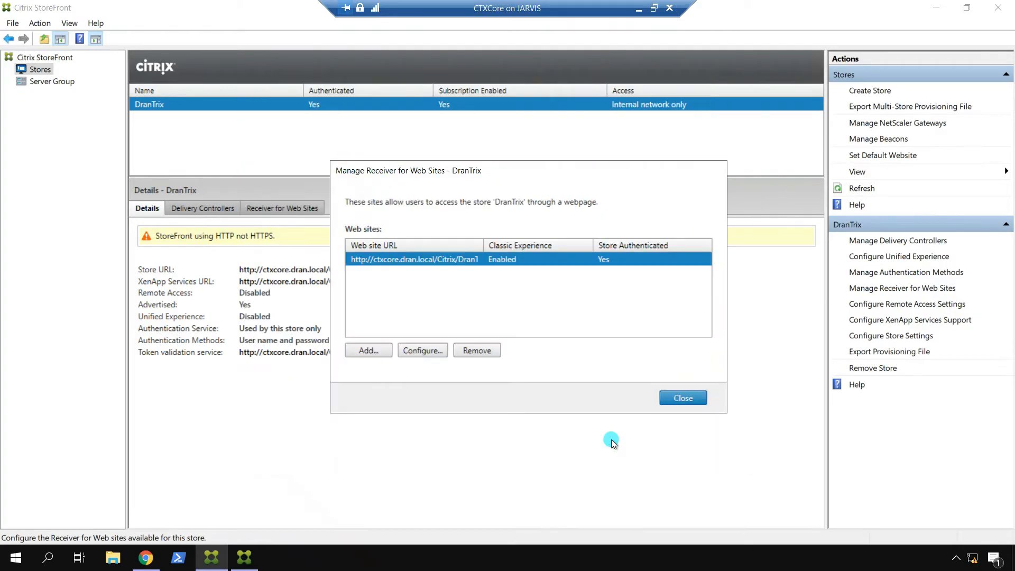
Step: Log off the DranTrix store and start logging back on through Receiver detection
click(146, 558)
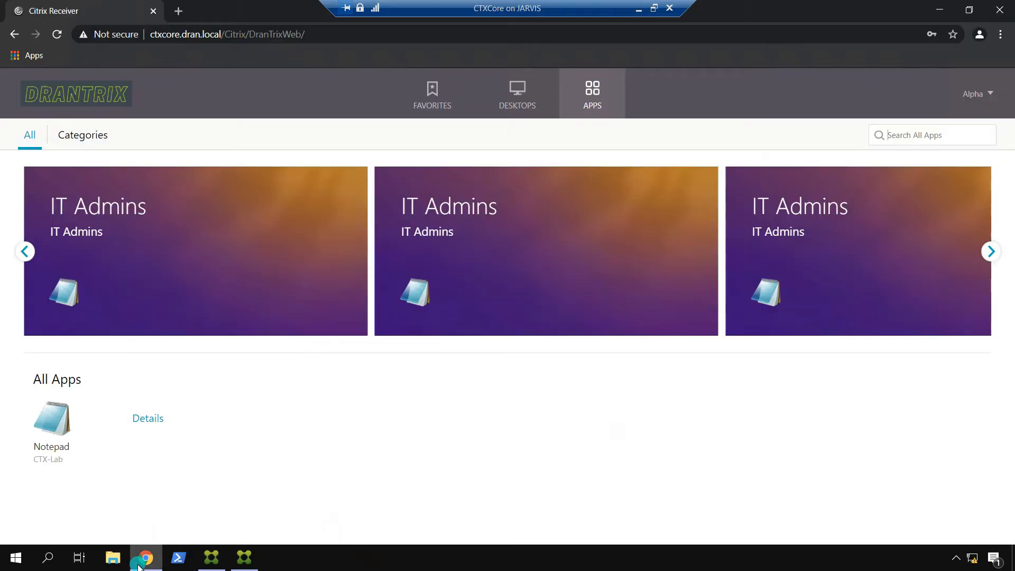
click(974, 95)
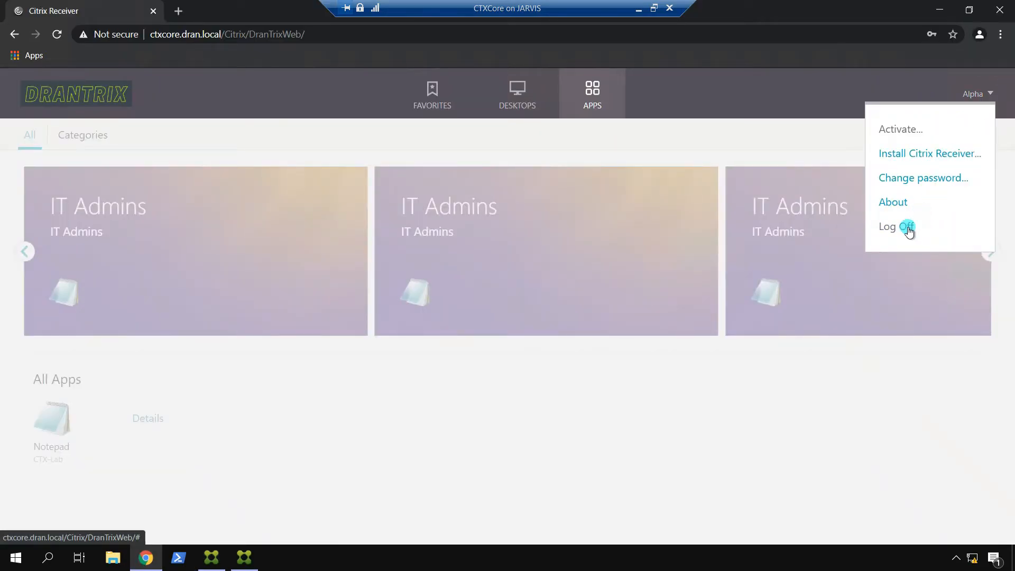
click(902, 226)
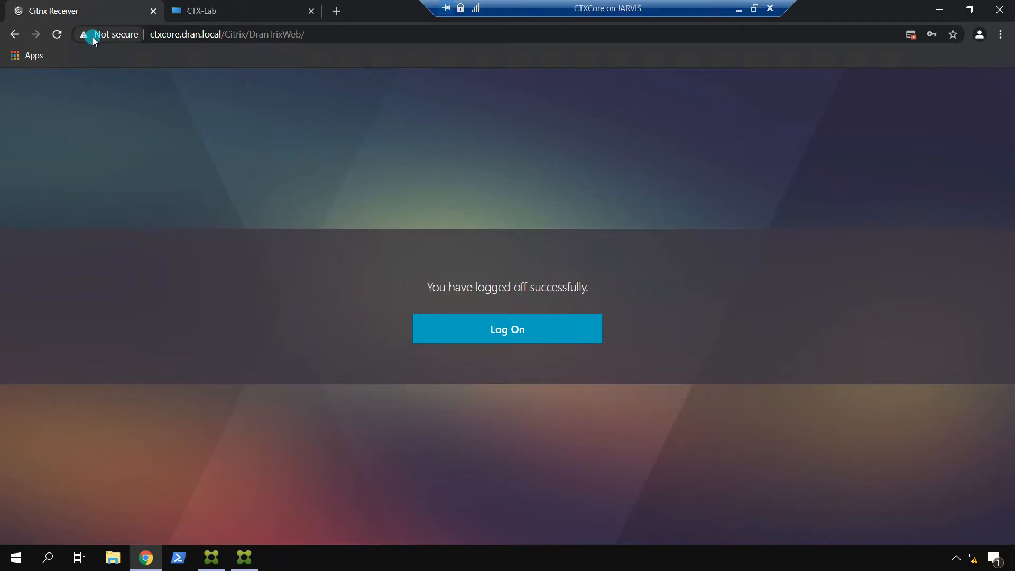
click(58, 34)
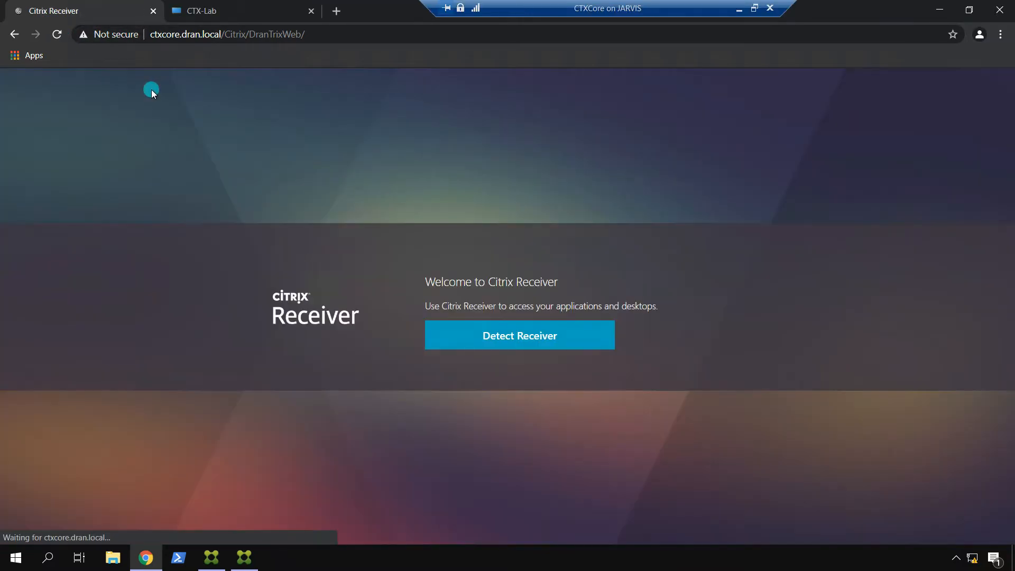
click(529, 336)
click(504, 124)
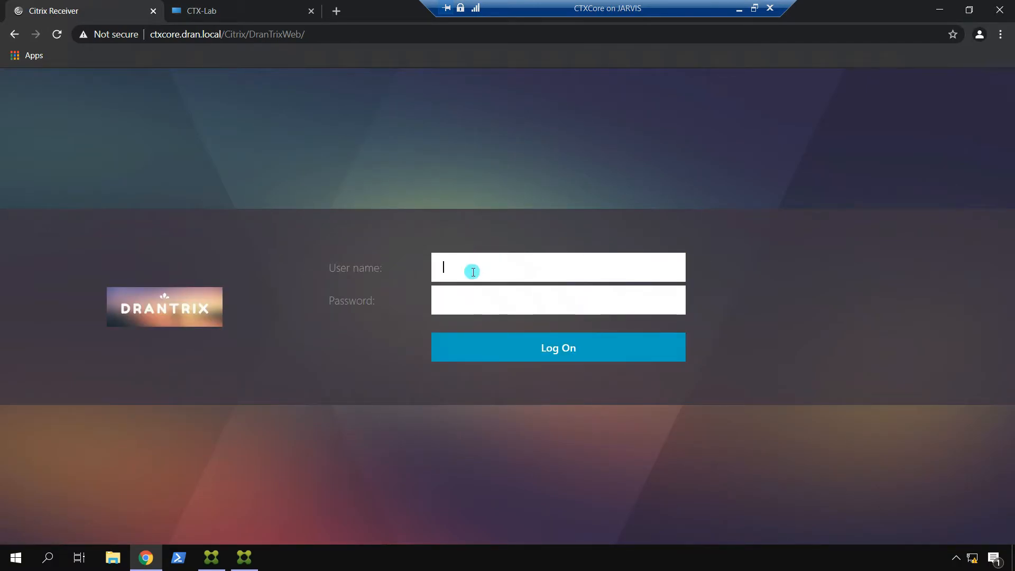
Step: Enter the user's credentials, close the stale CTX-Lab tab, and sign in
text(Alpha)
key(Tab)
text(••••••••••••)
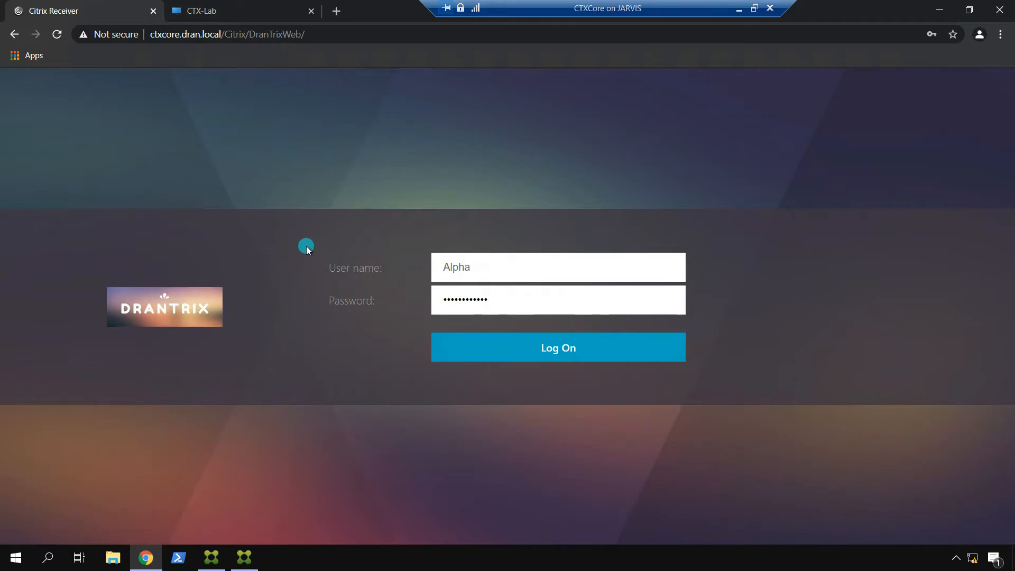
click(310, 11)
click(573, 358)
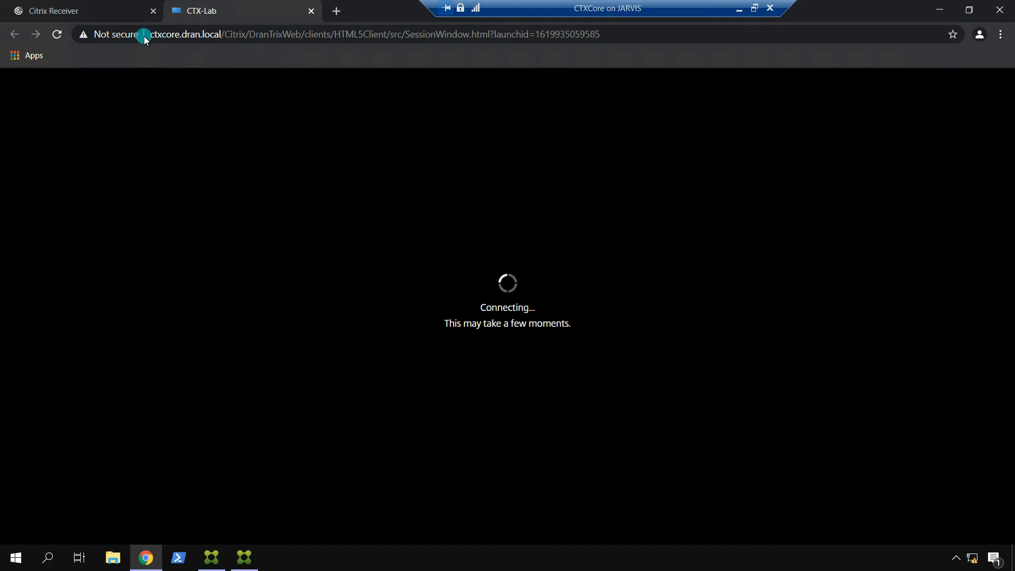
Step: Always allow pop-ups from ctxcore.dran.local for the store page
click(108, 8)
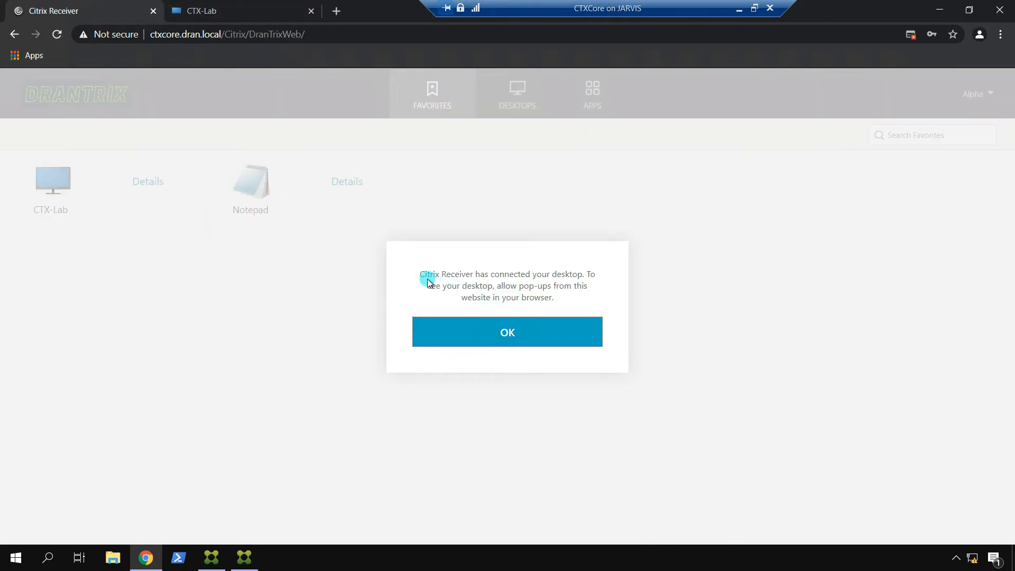
click(259, 9)
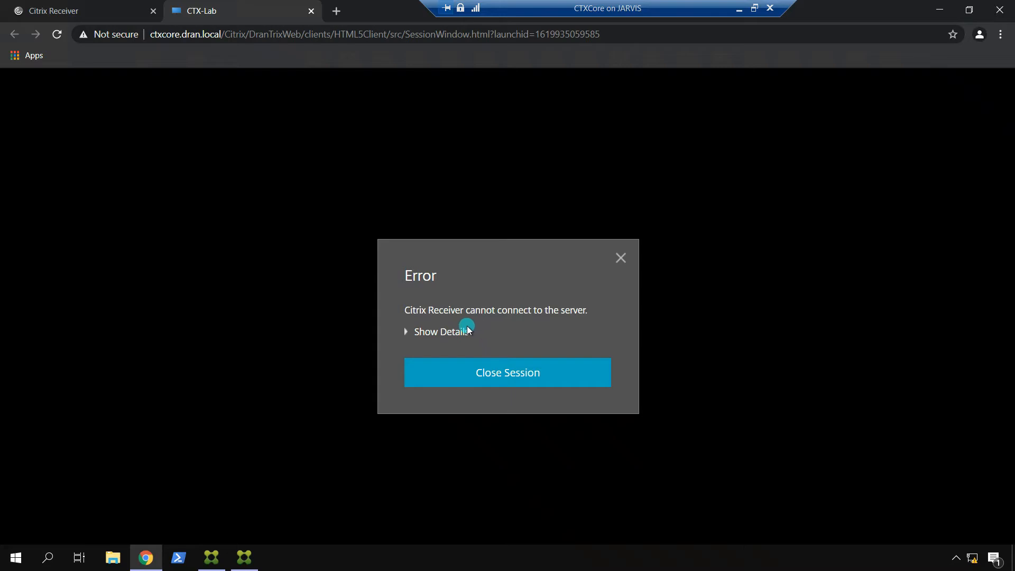
click(58, 12)
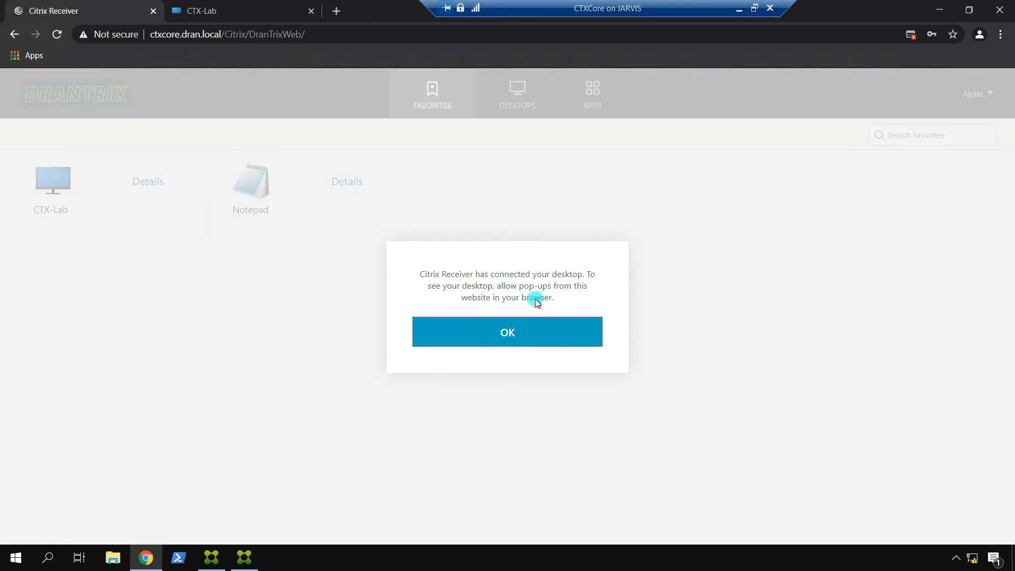
click(531, 337)
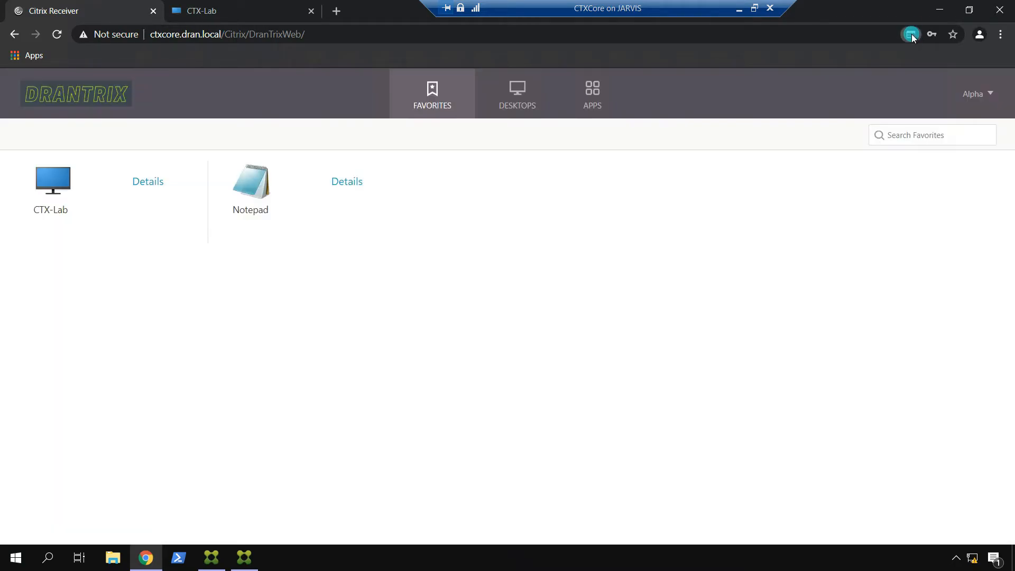
click(910, 35)
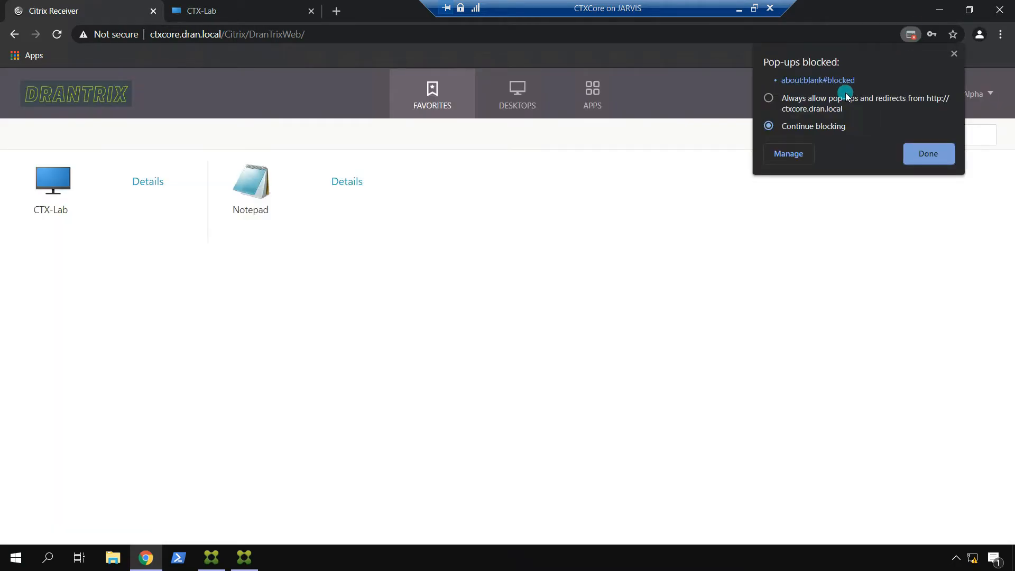
click(805, 100)
click(929, 153)
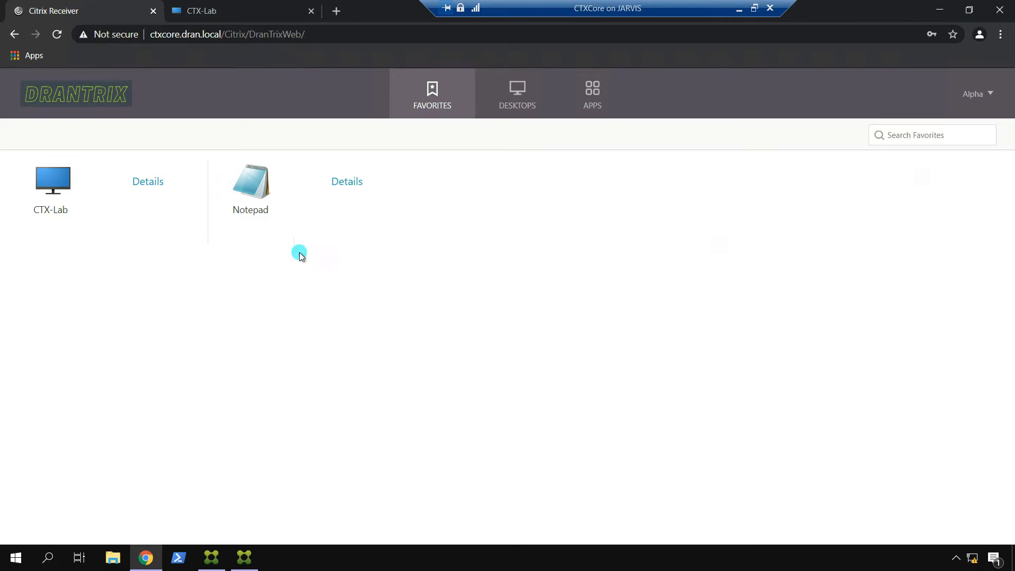
Step: Launch Notepad, check the connection error details, and close the failed Notepad and CTX-Lab sessions
click(253, 177)
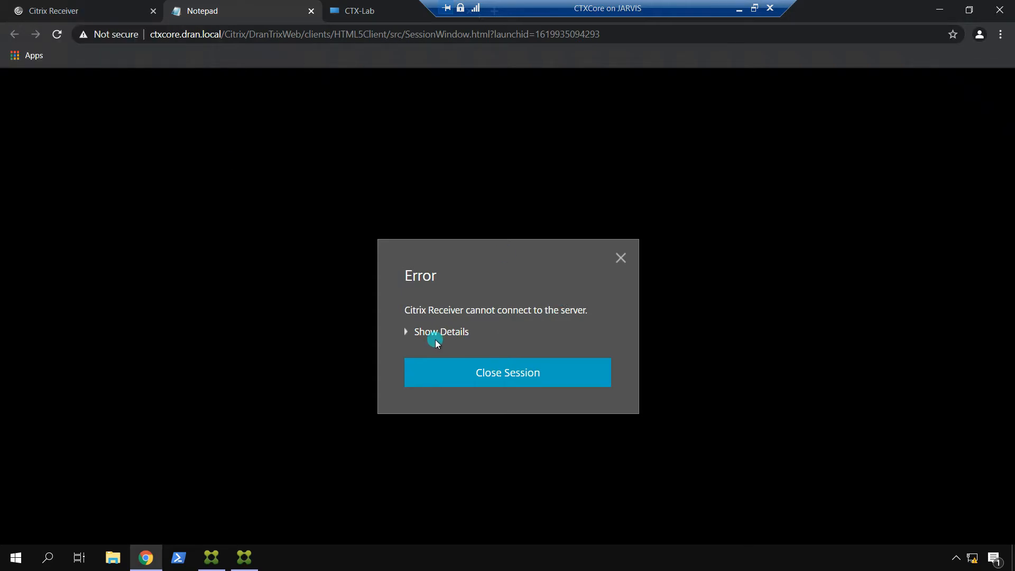
click(405, 332)
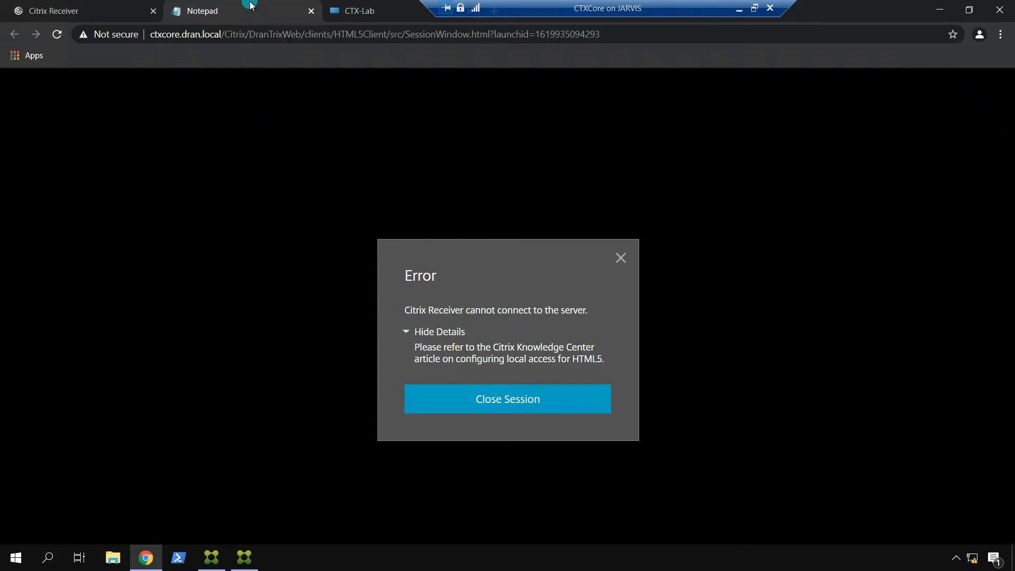
click(620, 259)
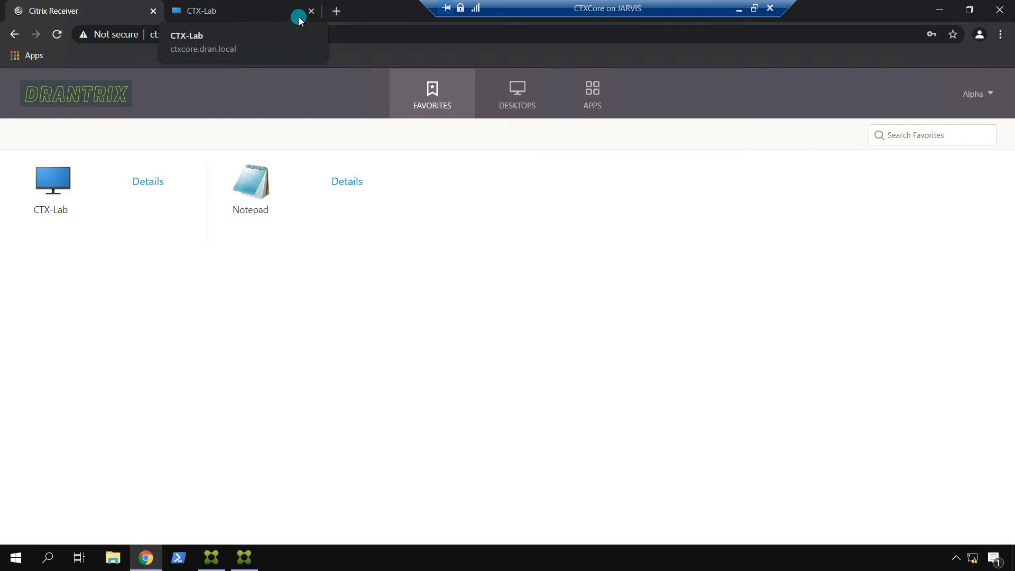
click(311, 9)
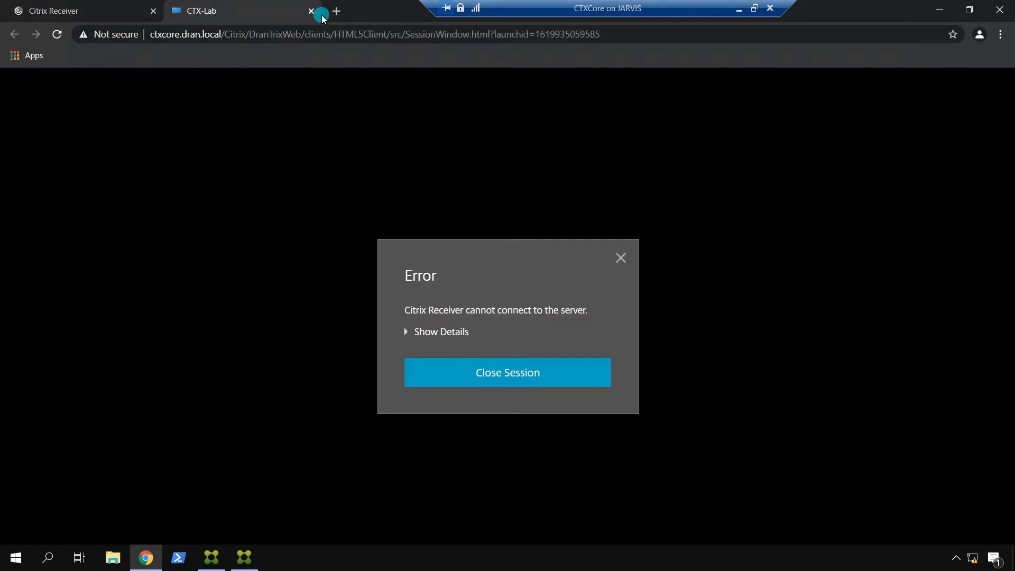
click(619, 259)
Step: Reopen DranTrixWeb's Deploy Citrix Receiver settings and list the three deployment options
click(218, 561)
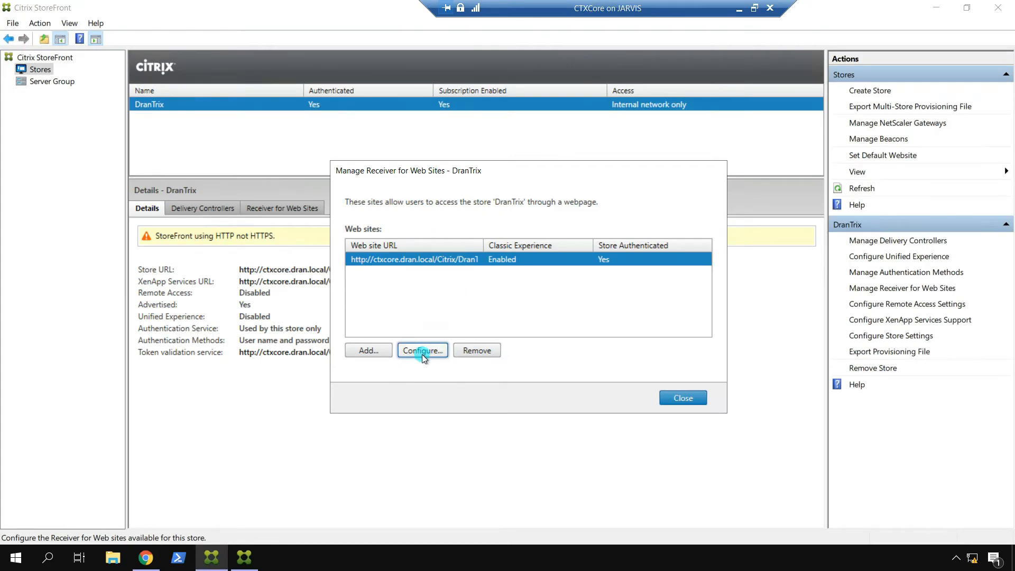
key(Return)
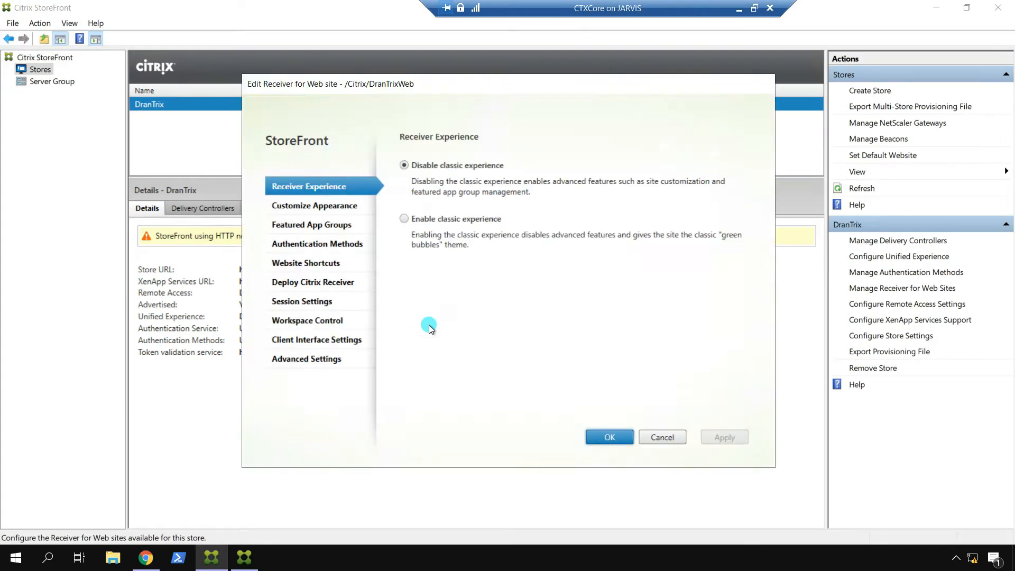
click(306, 283)
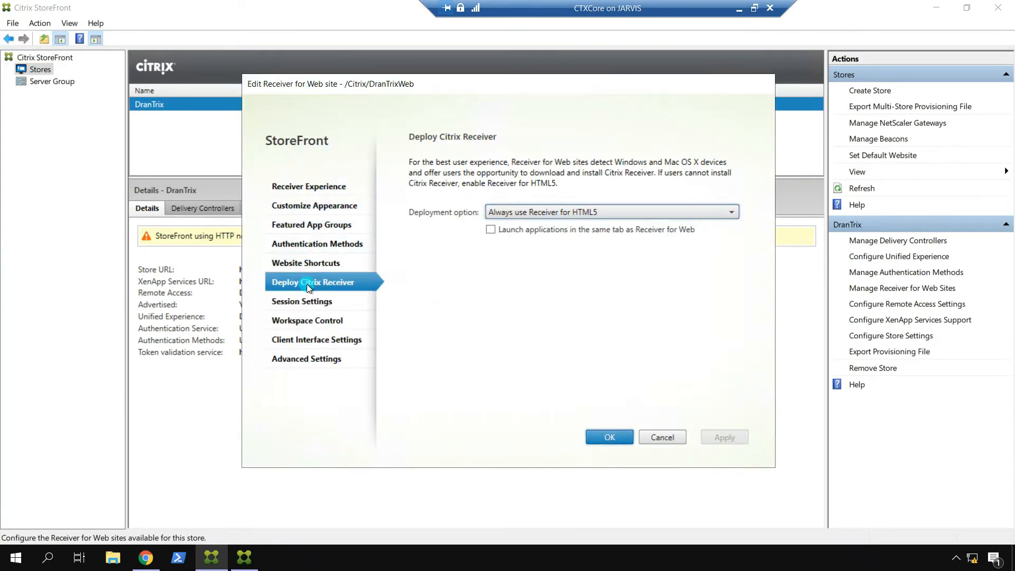
click(620, 211)
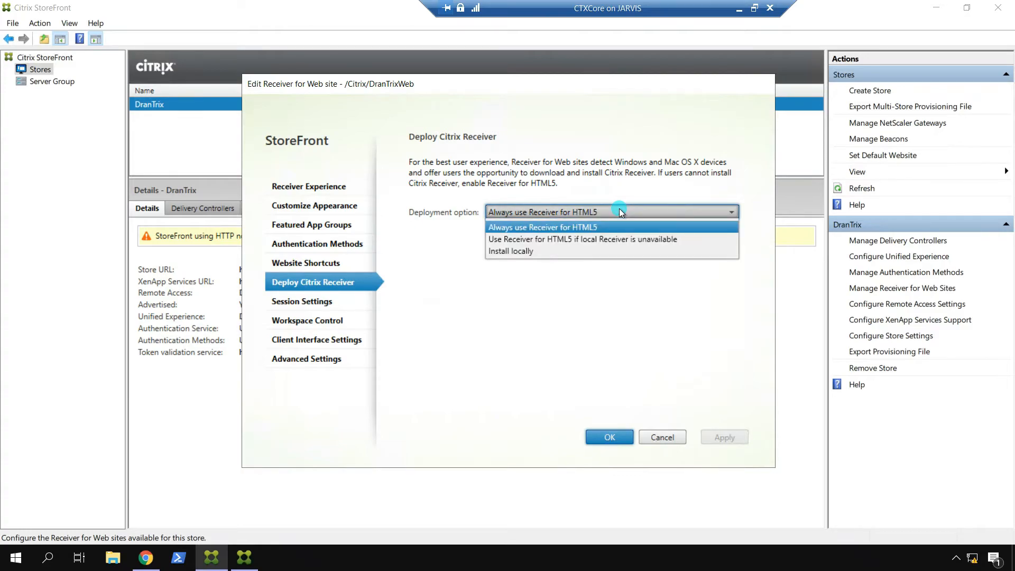
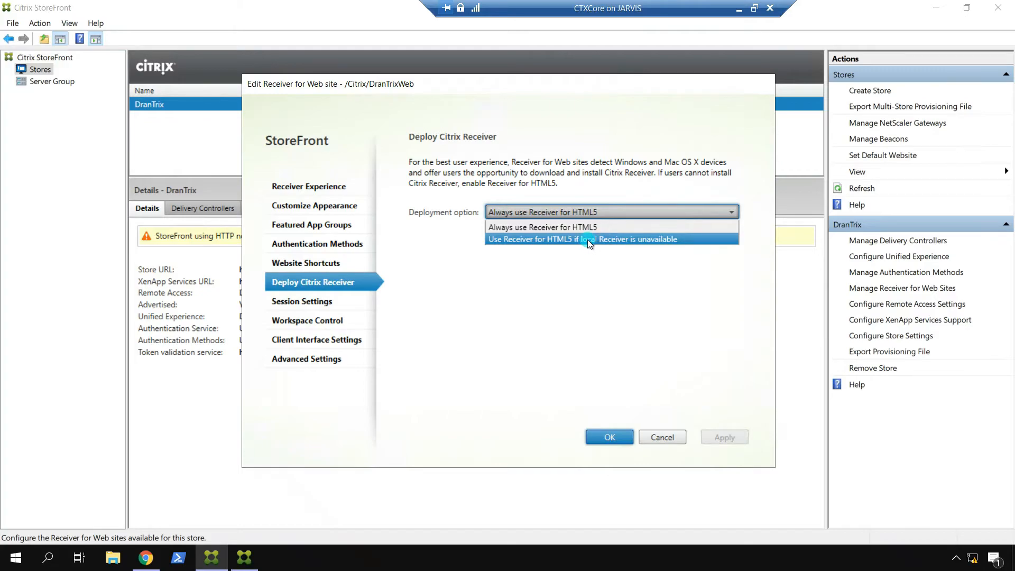
Step: Set Receiver deployment to Install locally, allowing HDX engine downloads from the Citrix website, and save it
click(585, 253)
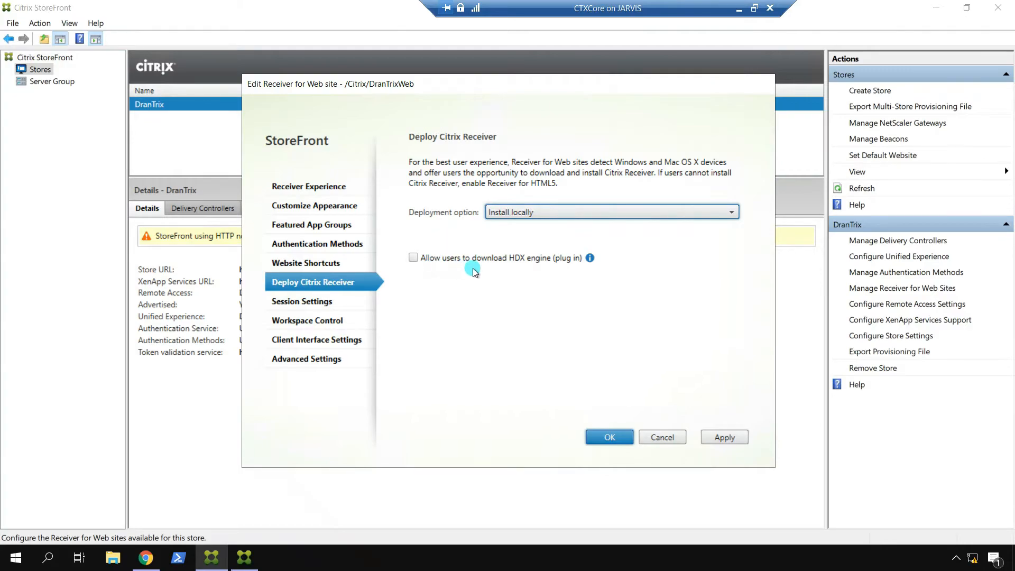
click(413, 257)
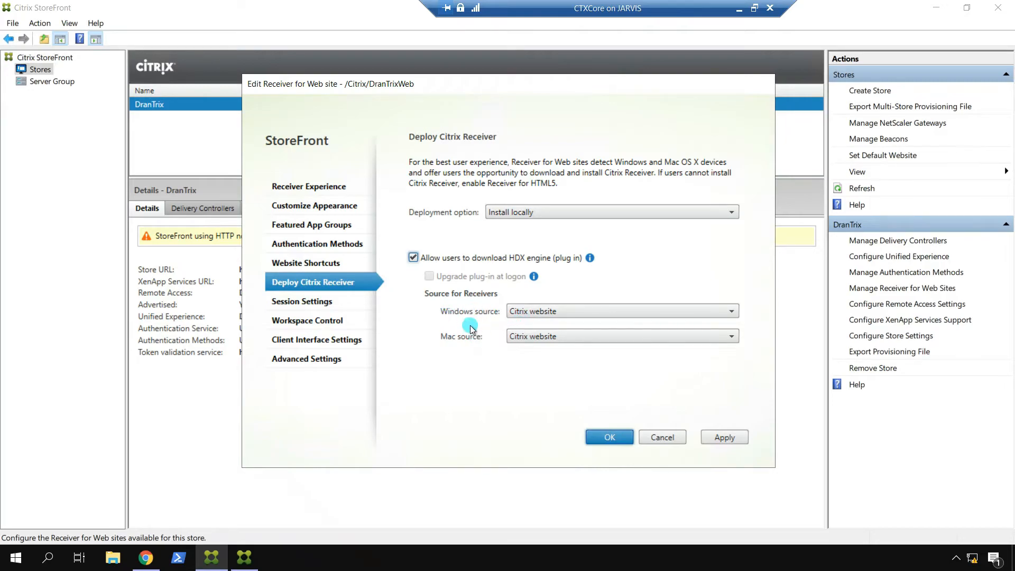
click(605, 313)
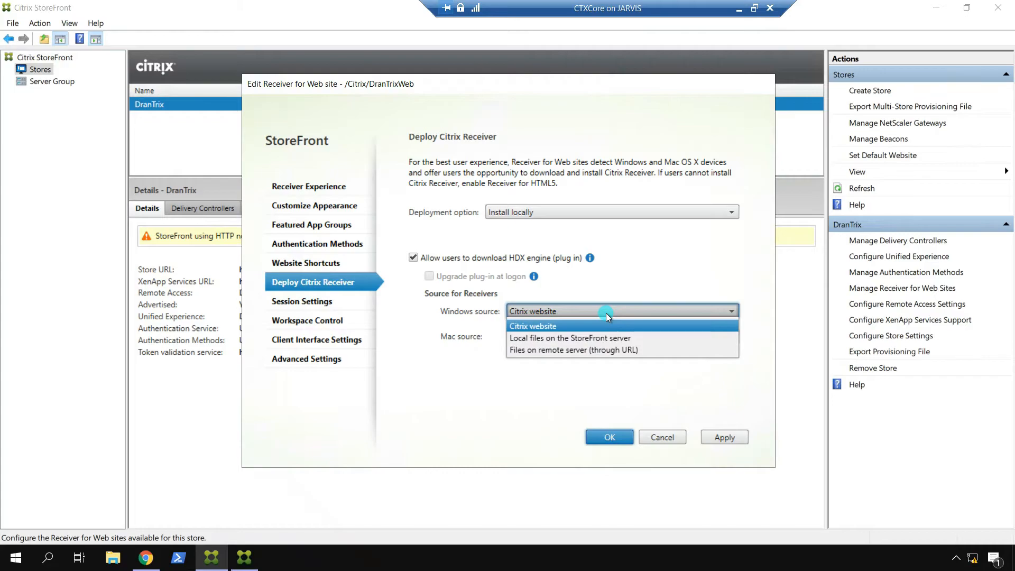
click(599, 328)
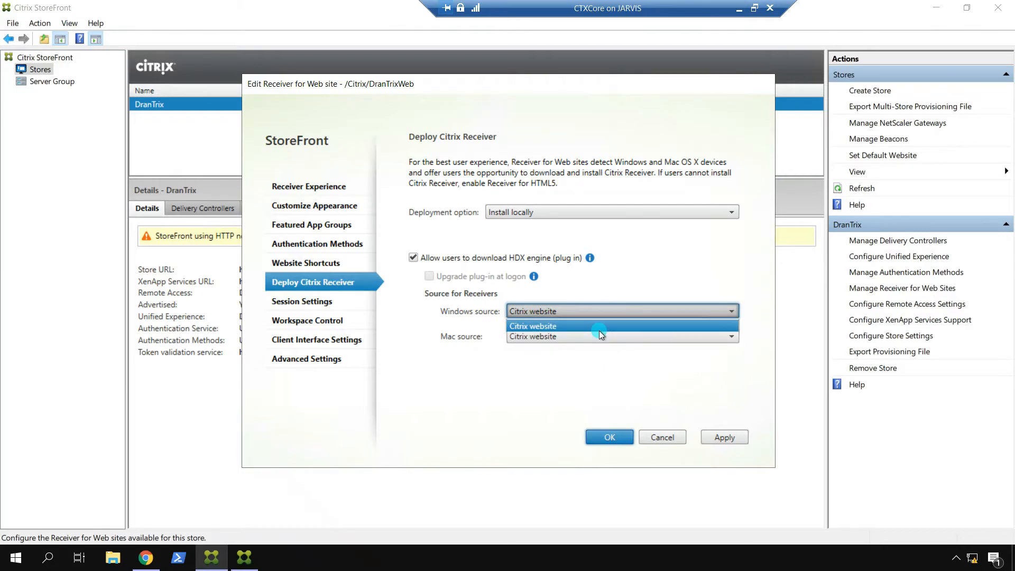
click(713, 439)
click(611, 437)
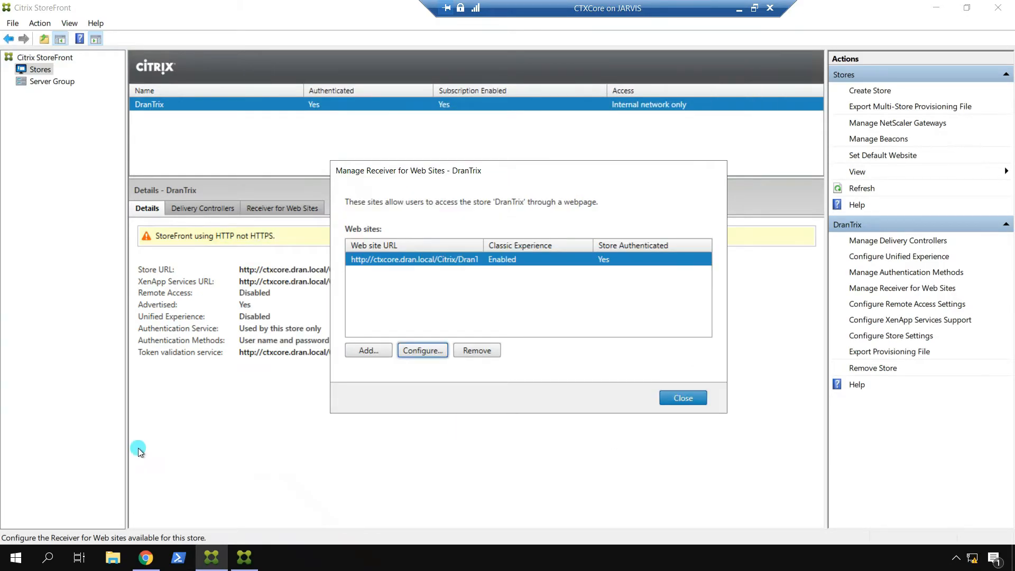
click(146, 557)
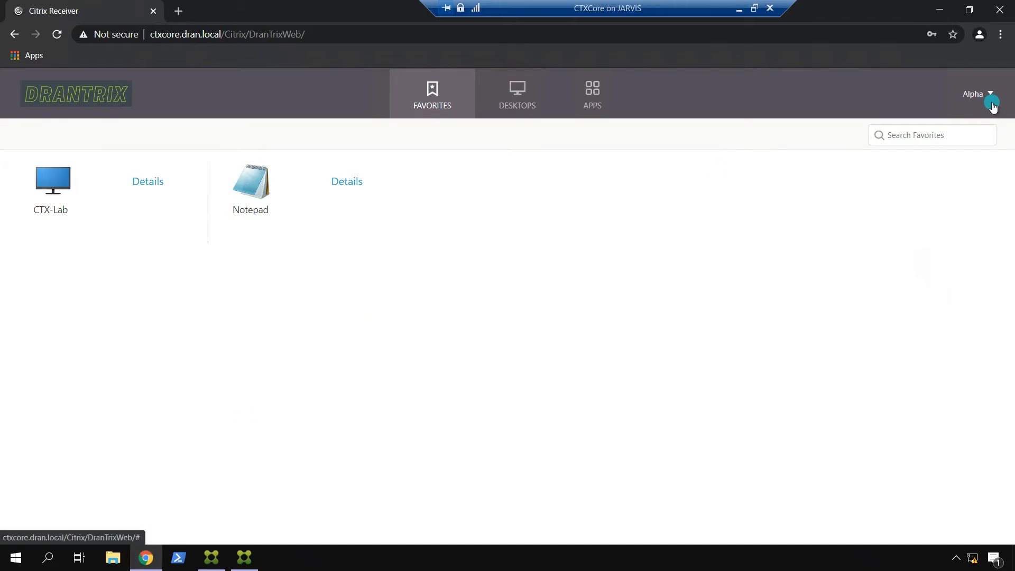
Step: Log off the DranTrix store and start logging back on with Receiver detection
click(978, 94)
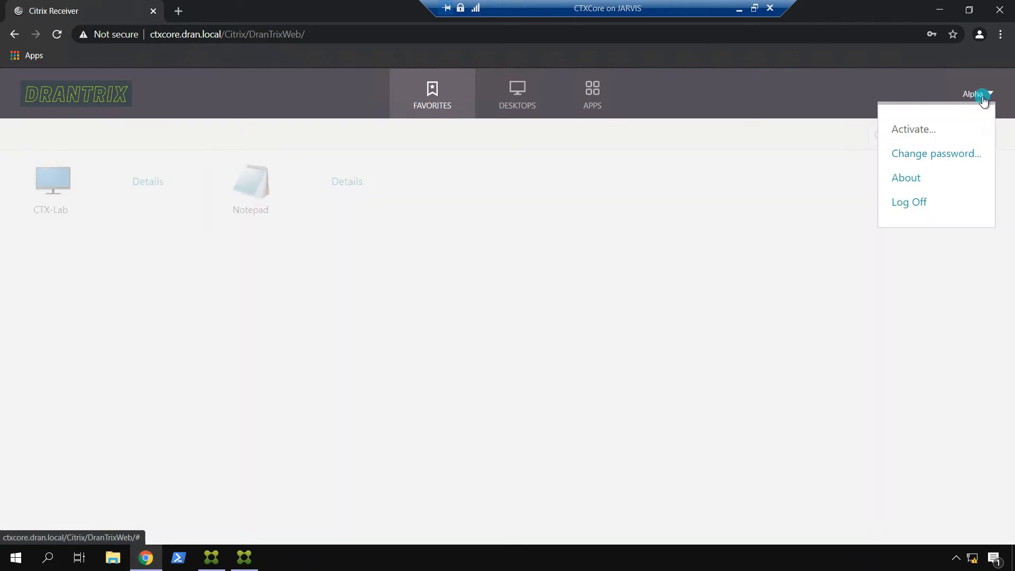
click(916, 204)
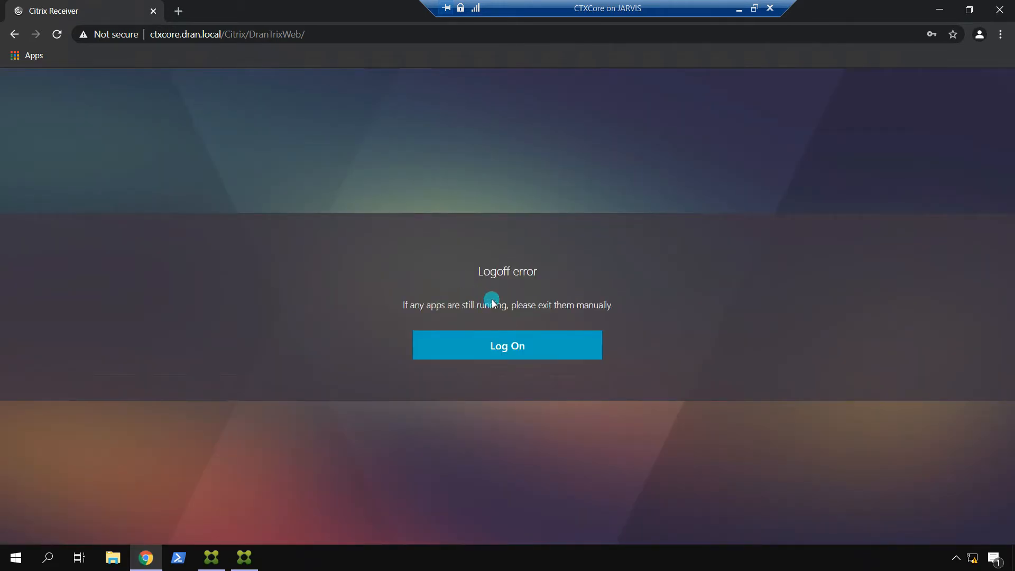
click(508, 346)
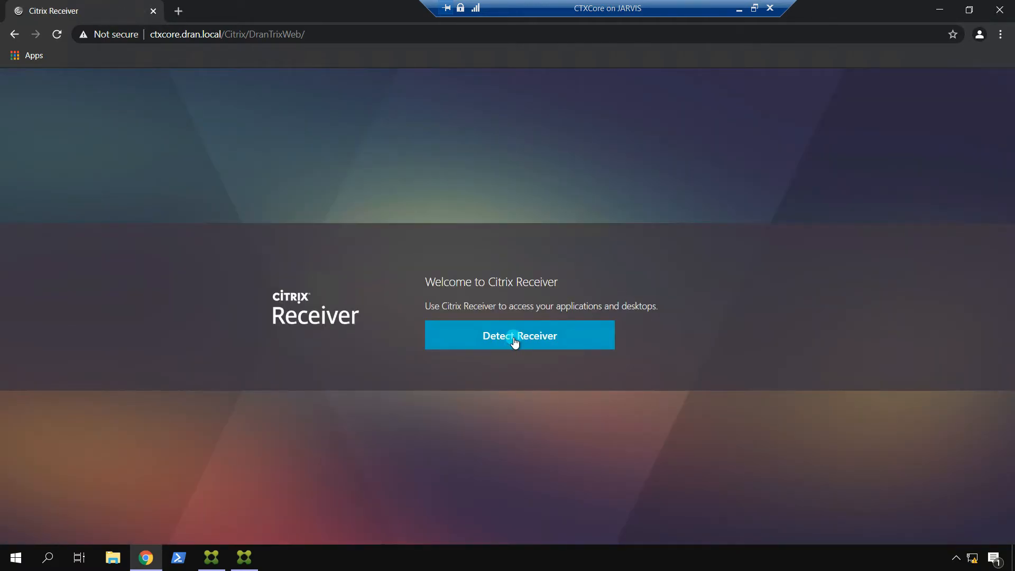
click(515, 343)
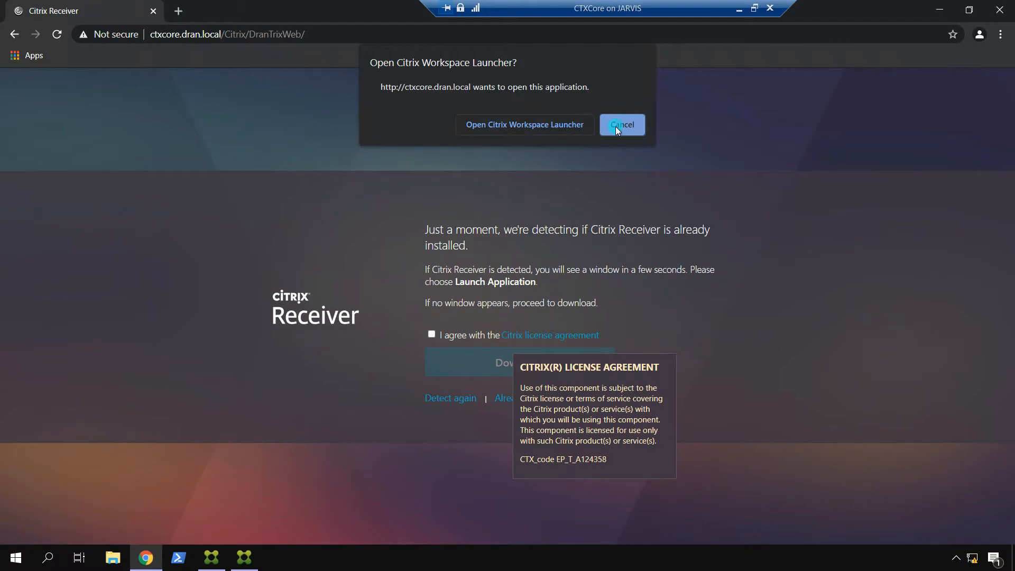
Step: Accept the Citrix license and try the Receiver download, which can't reach downloadplugins.citrix.com
click(639, 124)
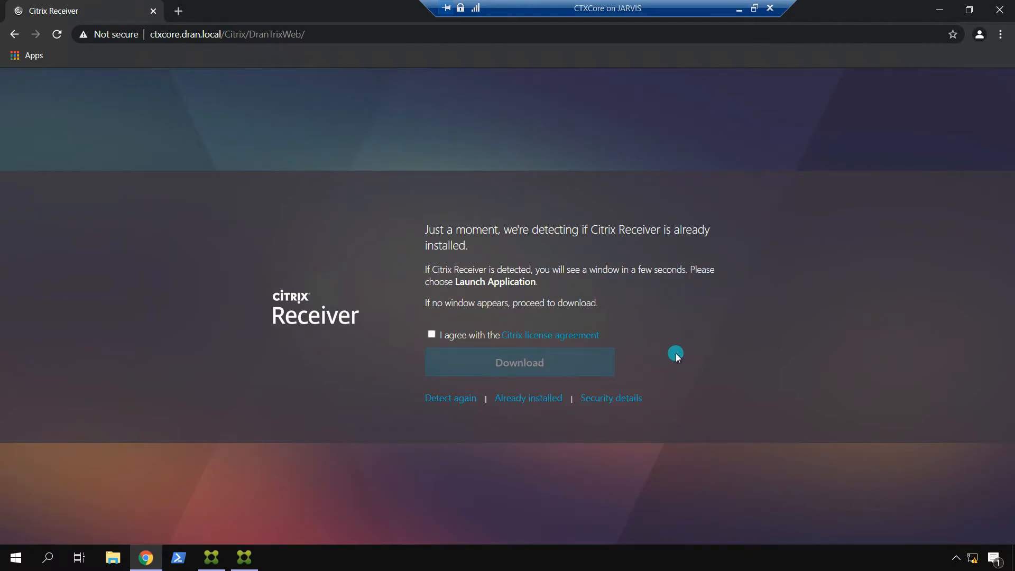
click(431, 333)
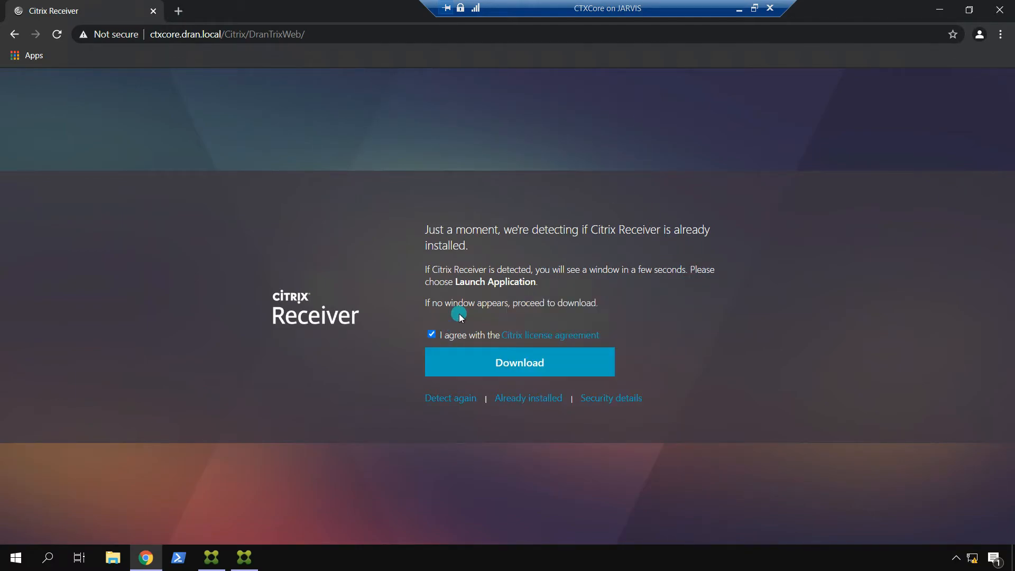
click(543, 367)
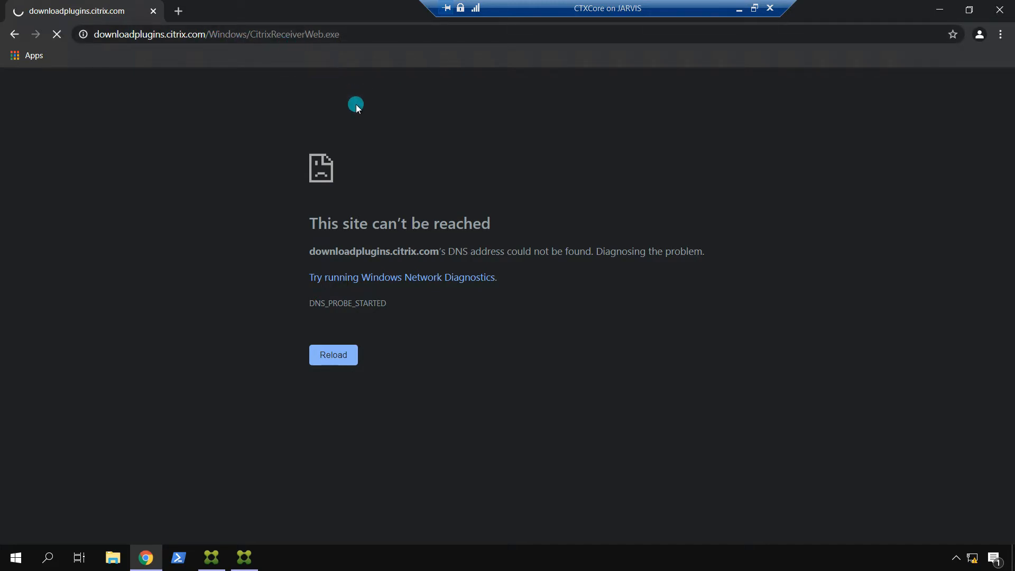
click(13, 33)
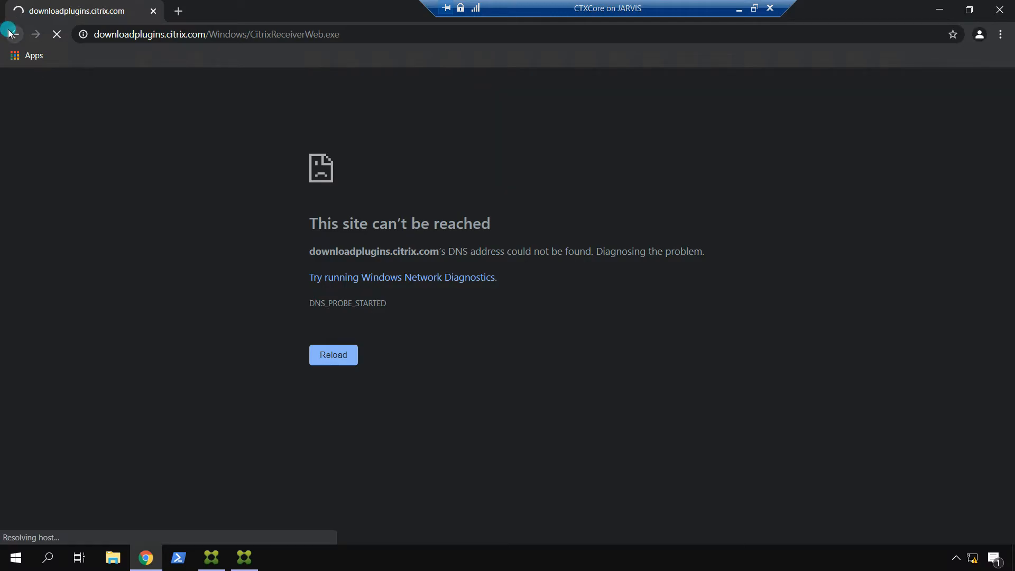
click(211, 559)
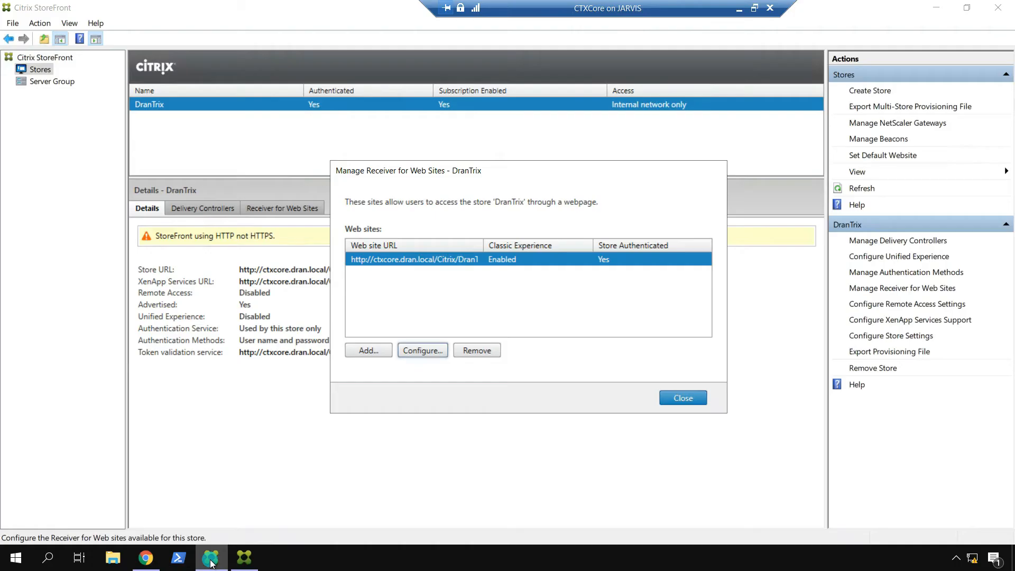
Step: In the DranTrix site's Deploy Citrix Receiver settings, switch Windows source to Local files on the StoreFront server
click(420, 350)
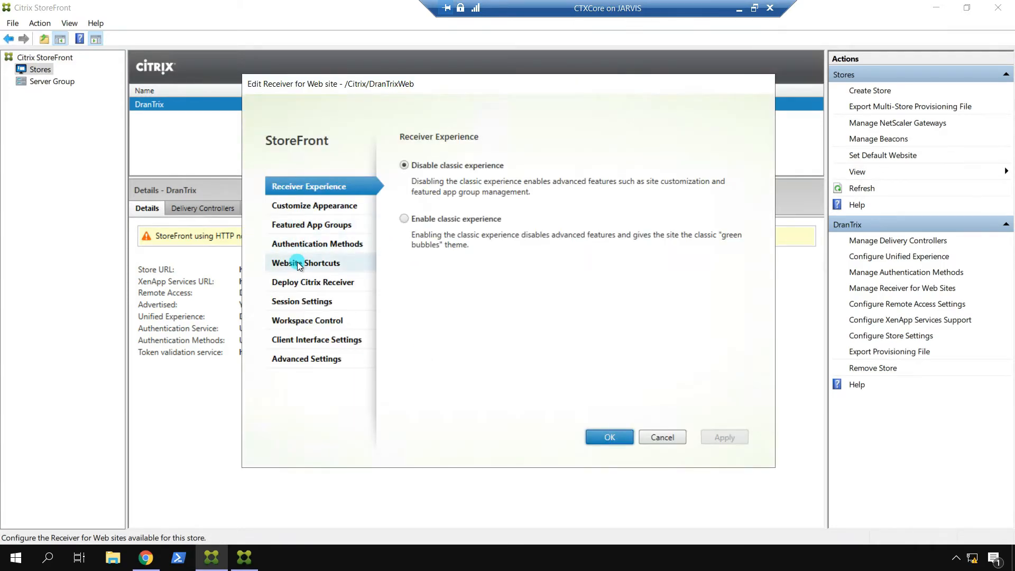
click(302, 283)
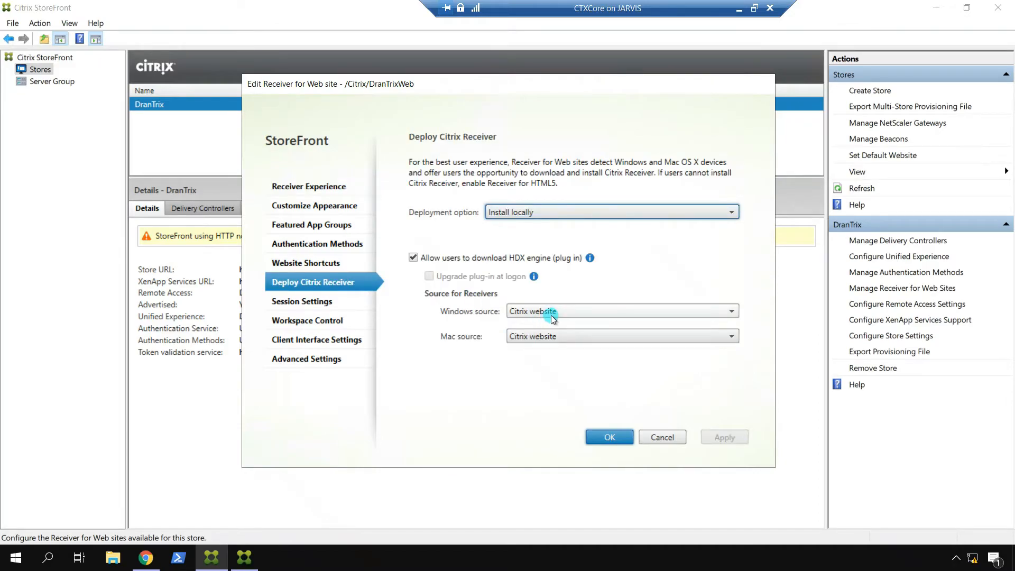
click(579, 312)
click(578, 318)
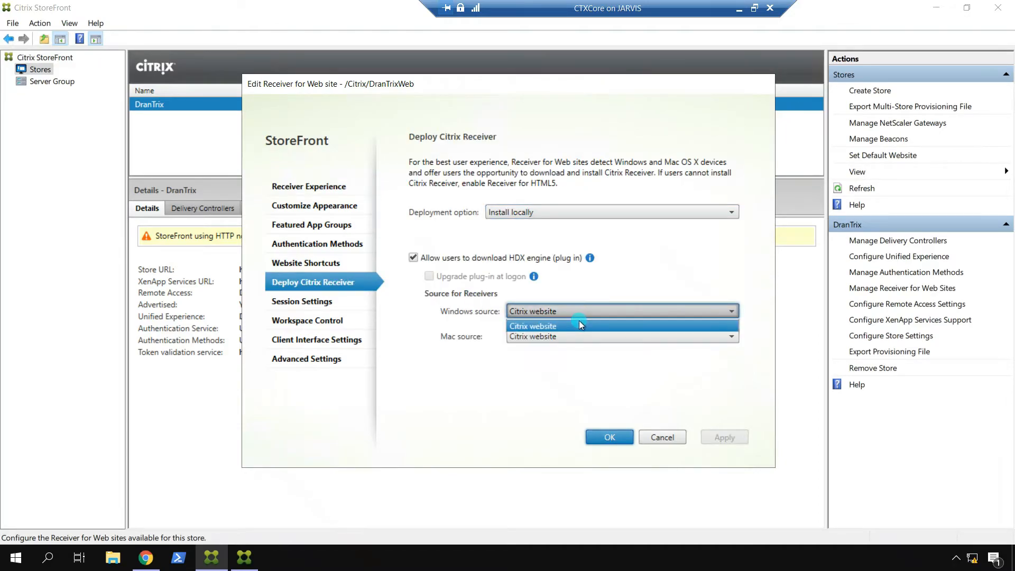
click(582, 309)
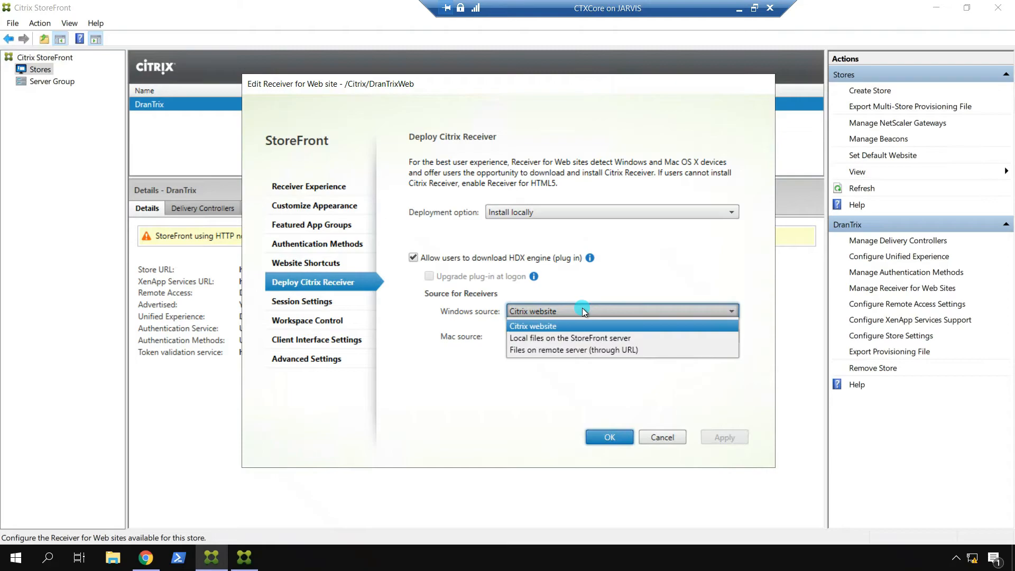
click(581, 338)
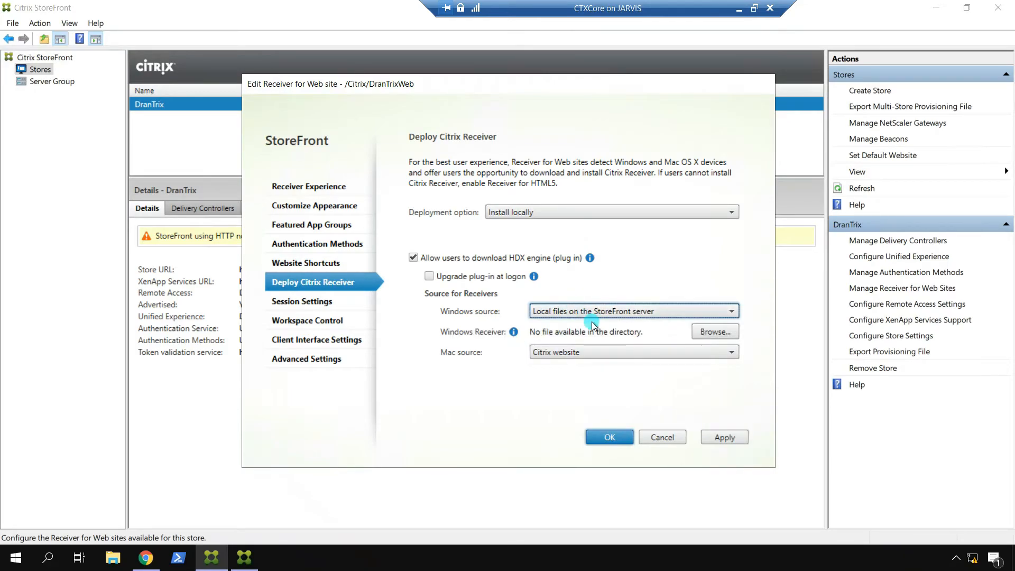
Step: Copy CitrixWorkspaceApp into Lab Setup, pick it as the Windows Receiver file, and save
click(724, 334)
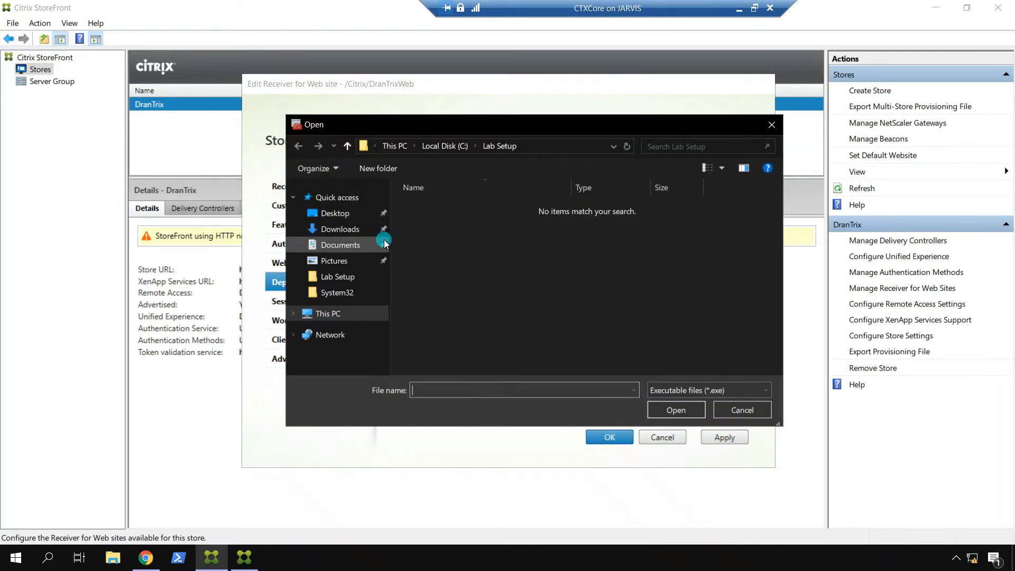
click(381, 217)
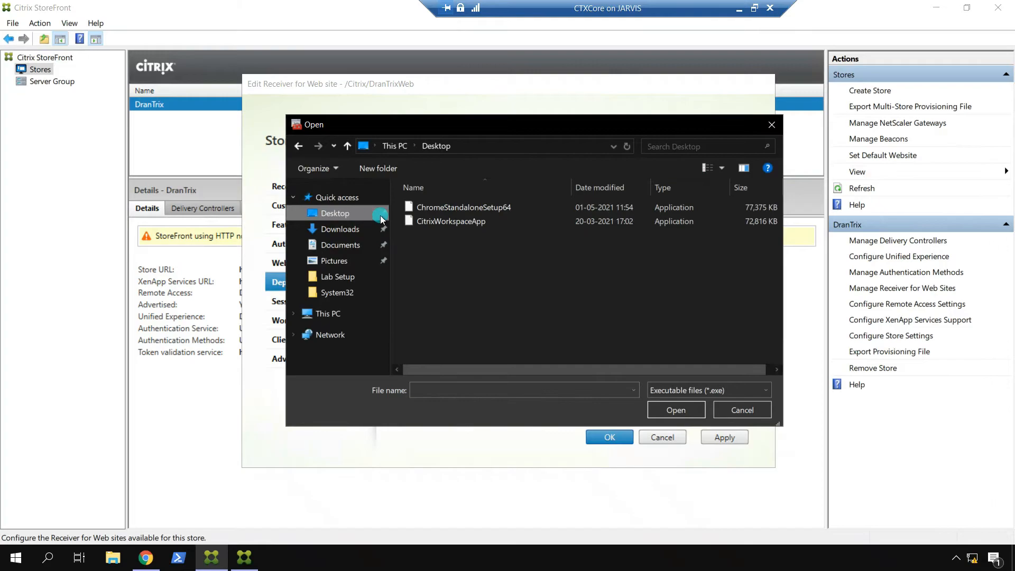
click(451, 222)
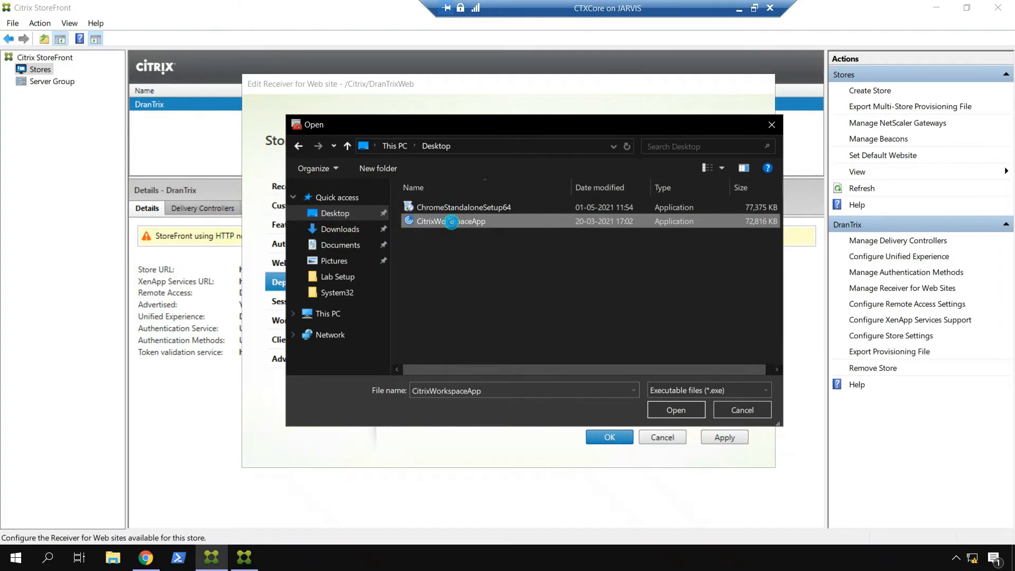
right_click(451, 222)
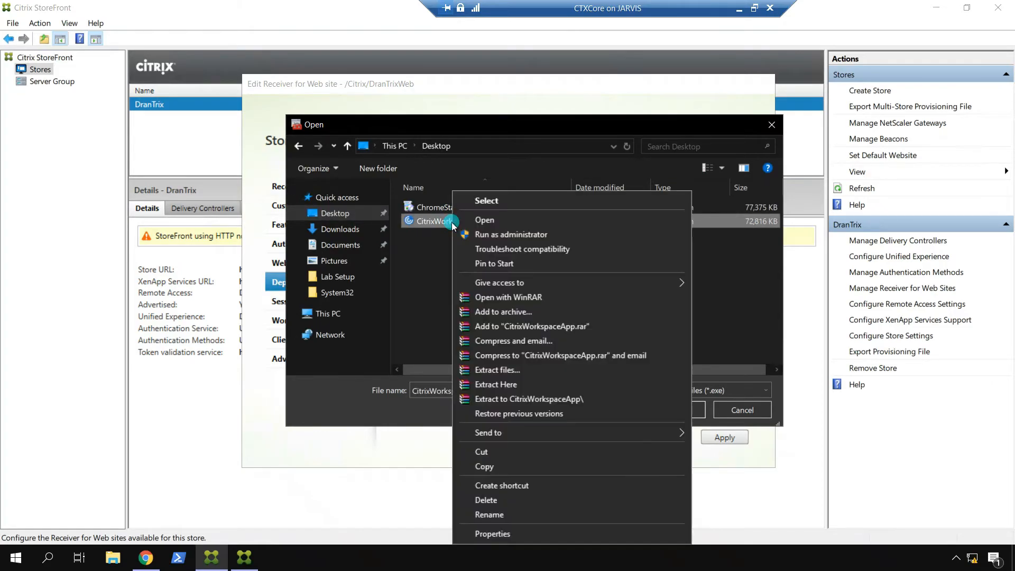
click(478, 467)
click(339, 276)
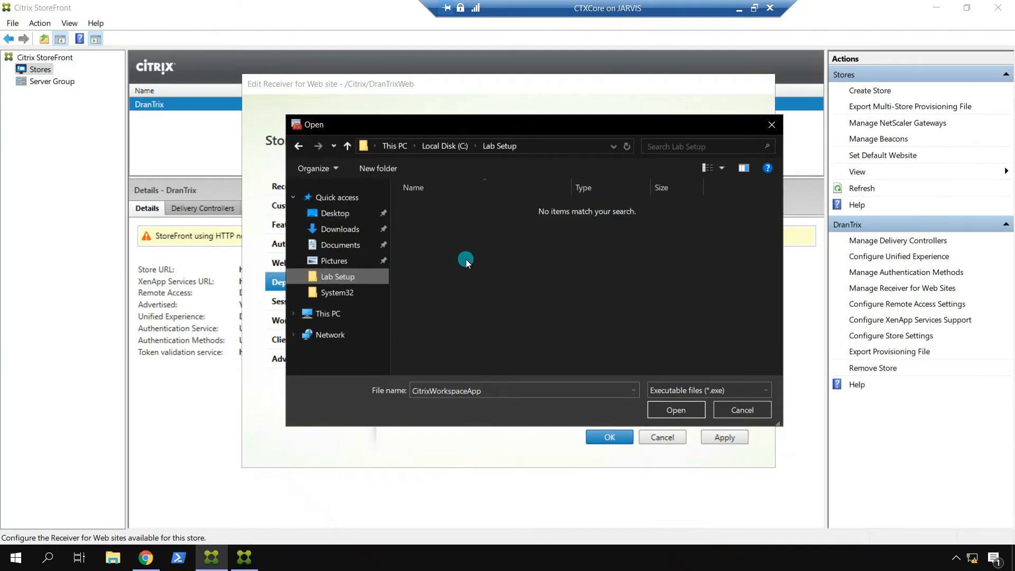
right_click(465, 259)
click(507, 314)
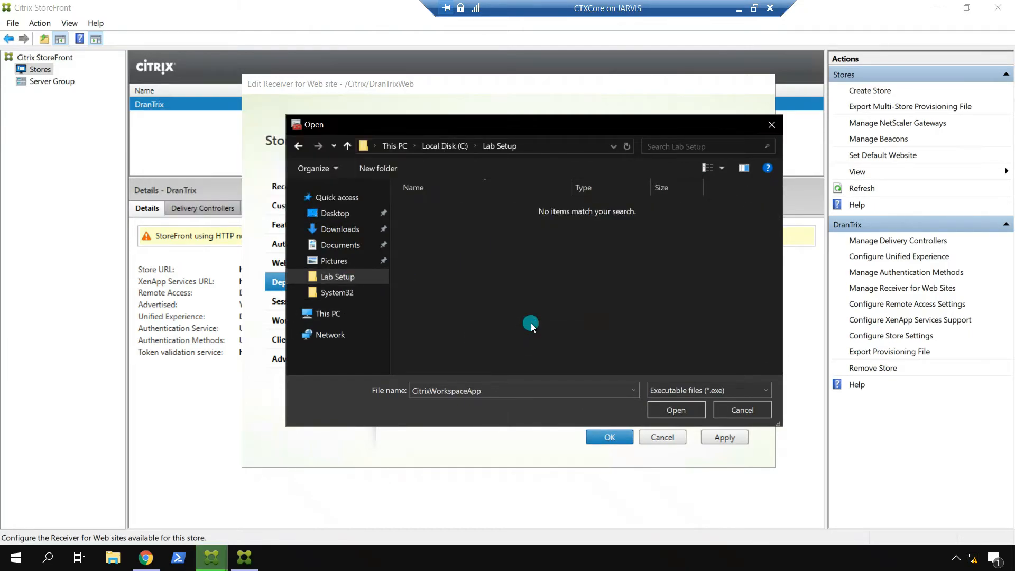
click(672, 412)
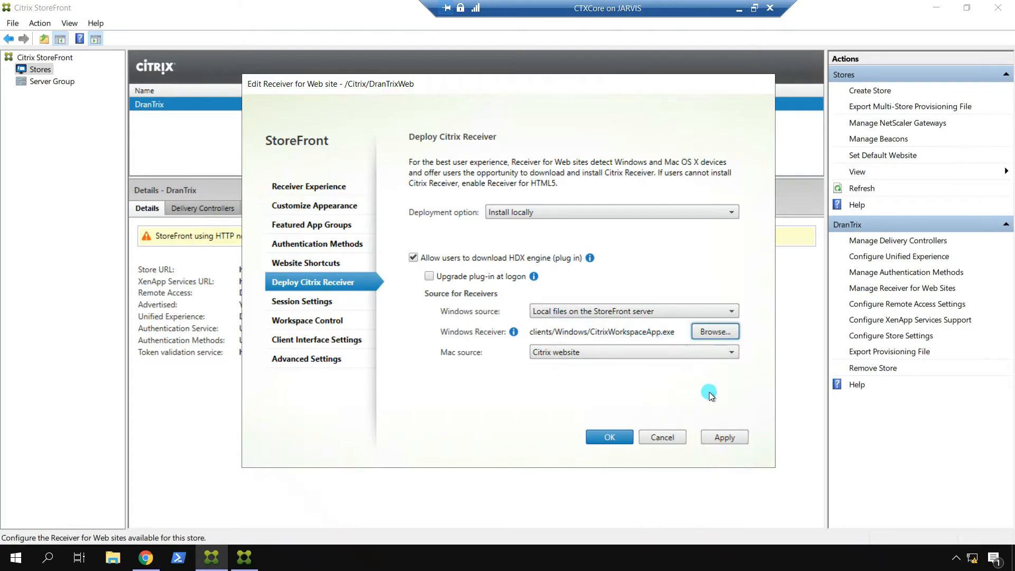
click(724, 437)
click(608, 437)
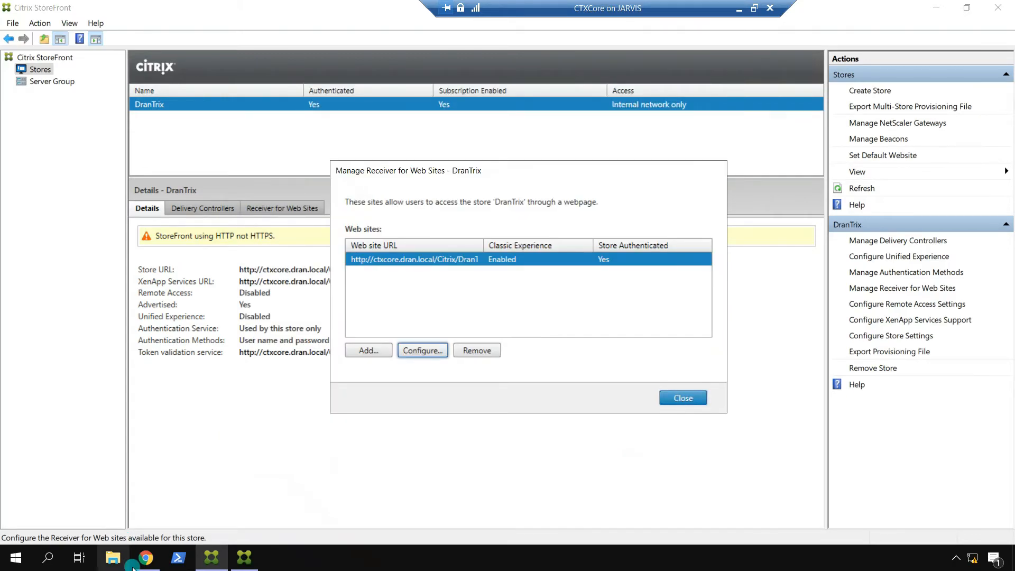
Step: Reload the Receiver page, accept the licence, and download CitrixWorkspaceApp.exe (71.1 MB) from StoreFront
click(146, 558)
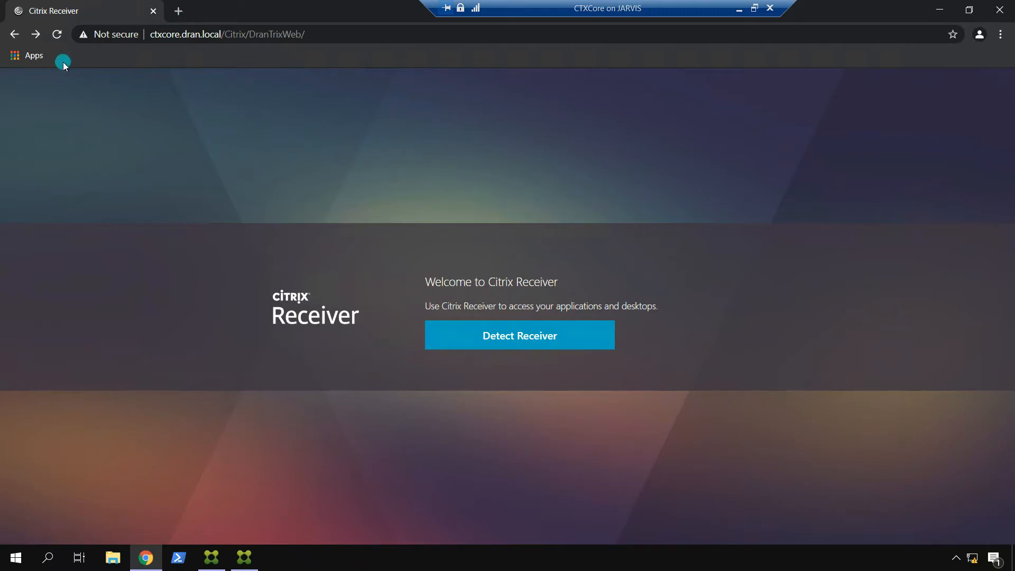
click(57, 34)
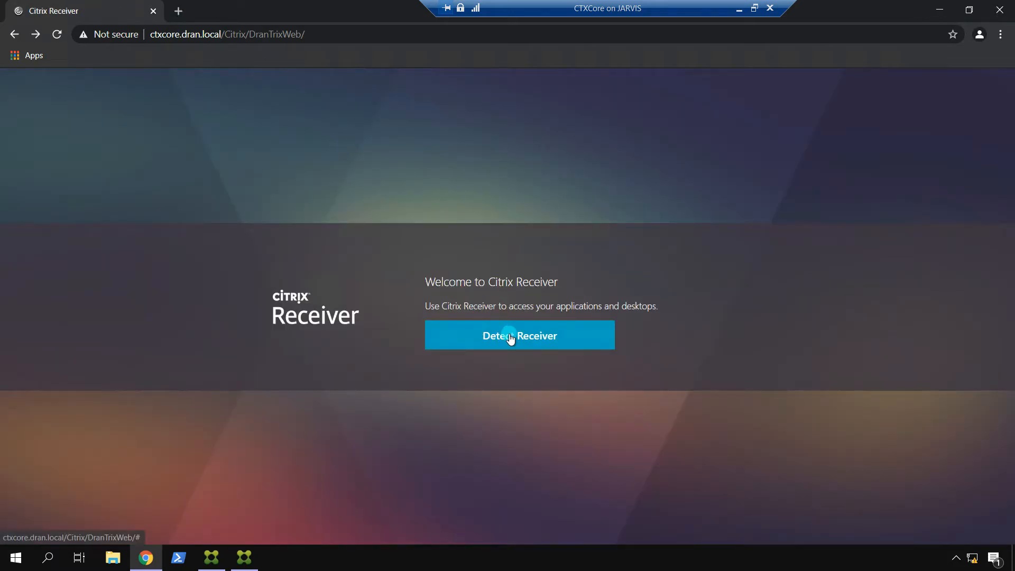
click(510, 337)
click(619, 124)
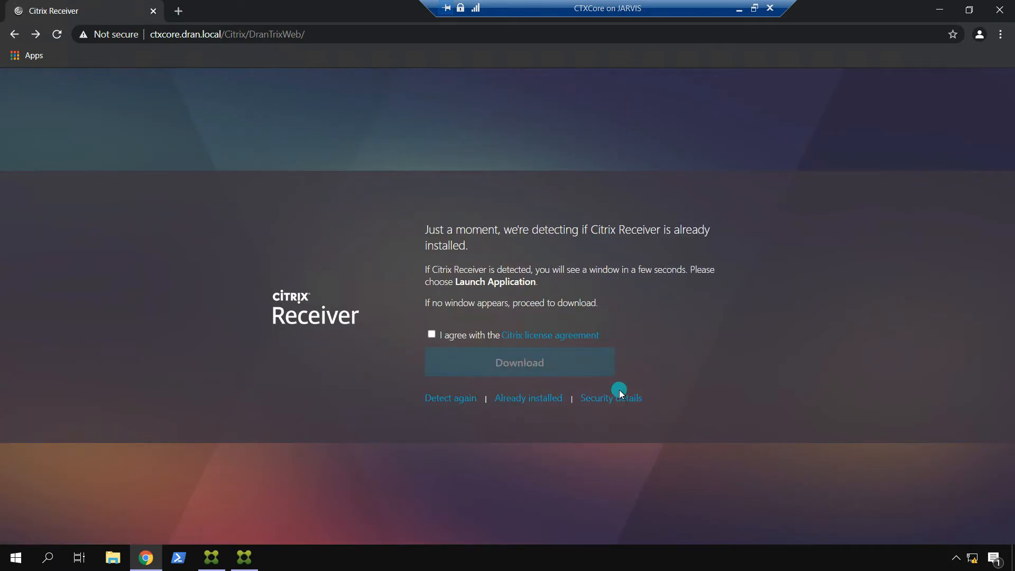
click(431, 334)
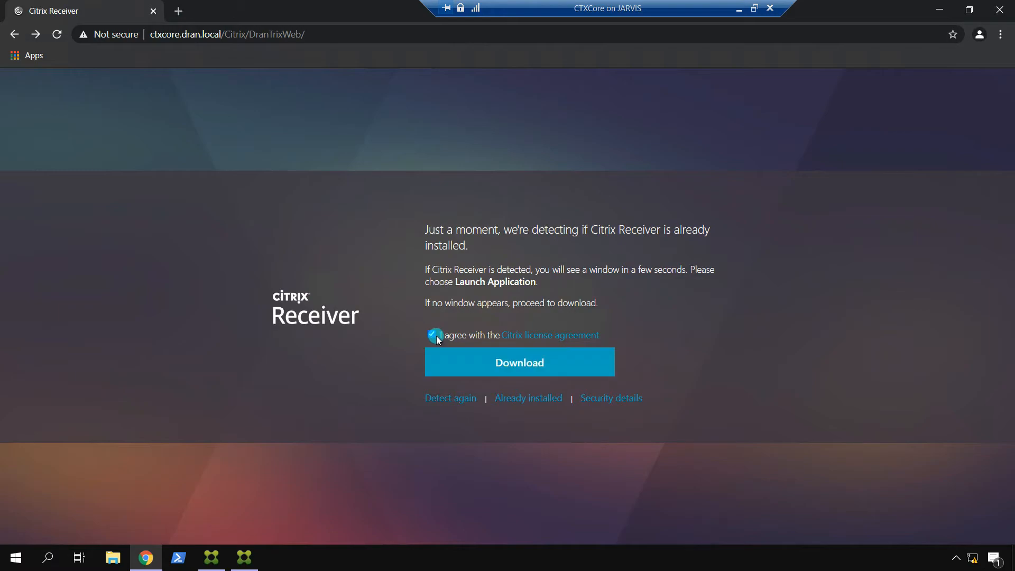
click(552, 364)
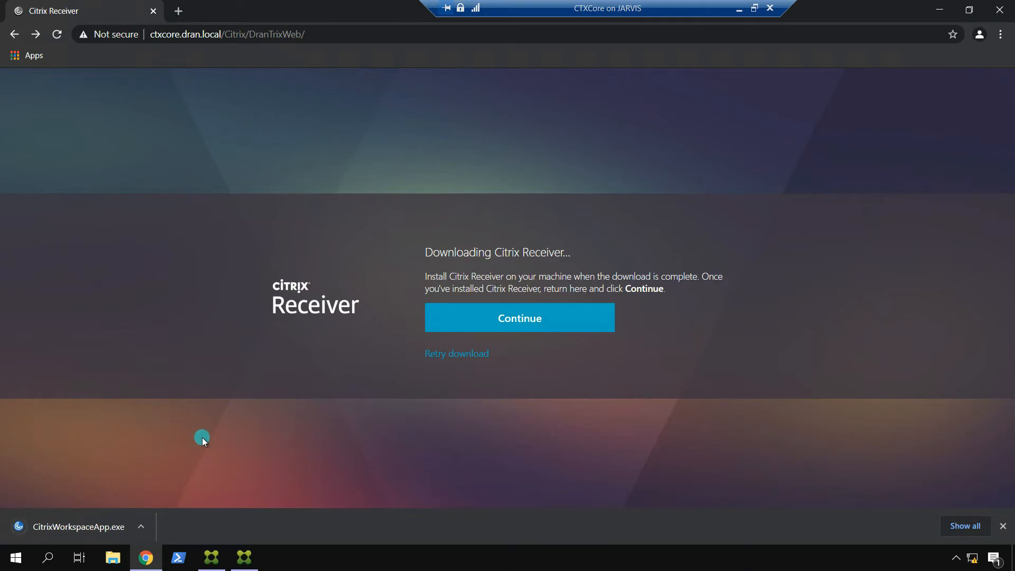
click(244, 561)
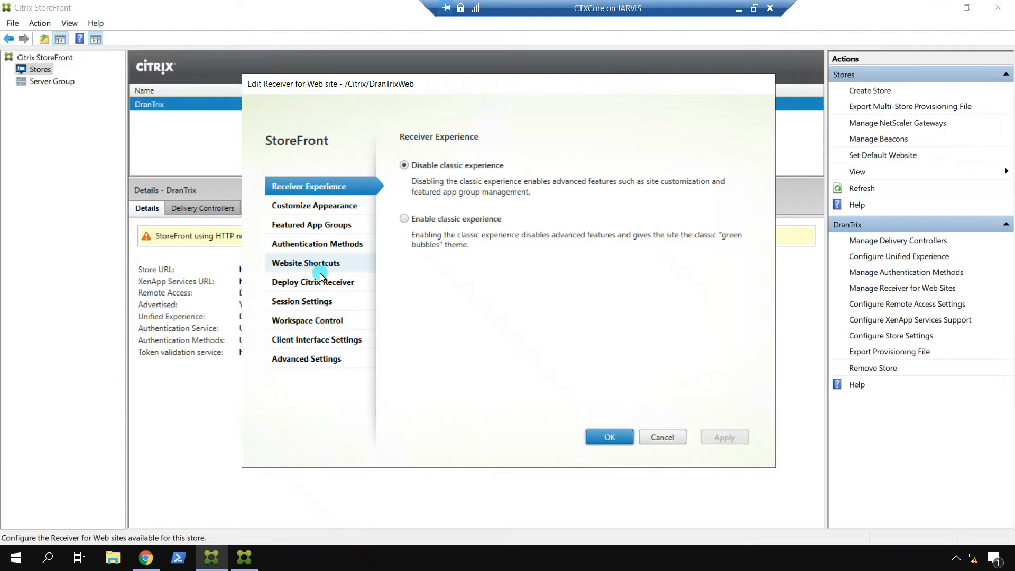
Step: Try Files on remote server as Windows source, then revert to Local files after the invalid URL error
click(358, 284)
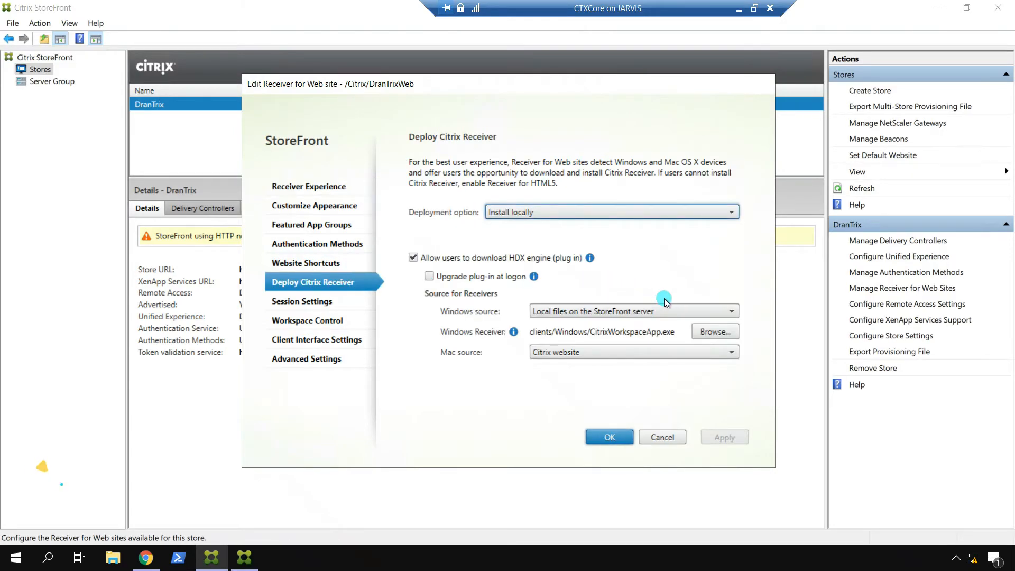
click(676, 312)
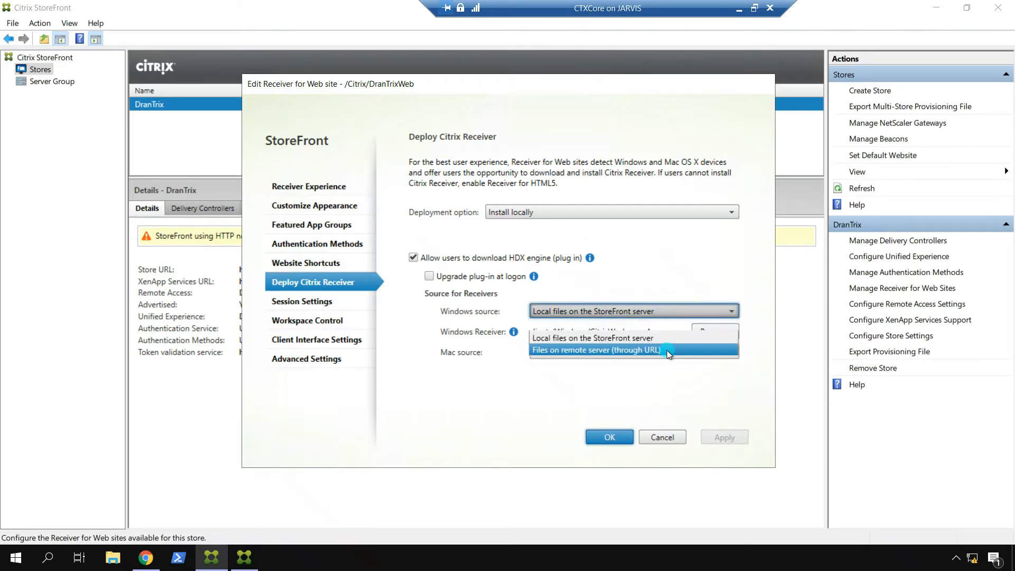
click(650, 350)
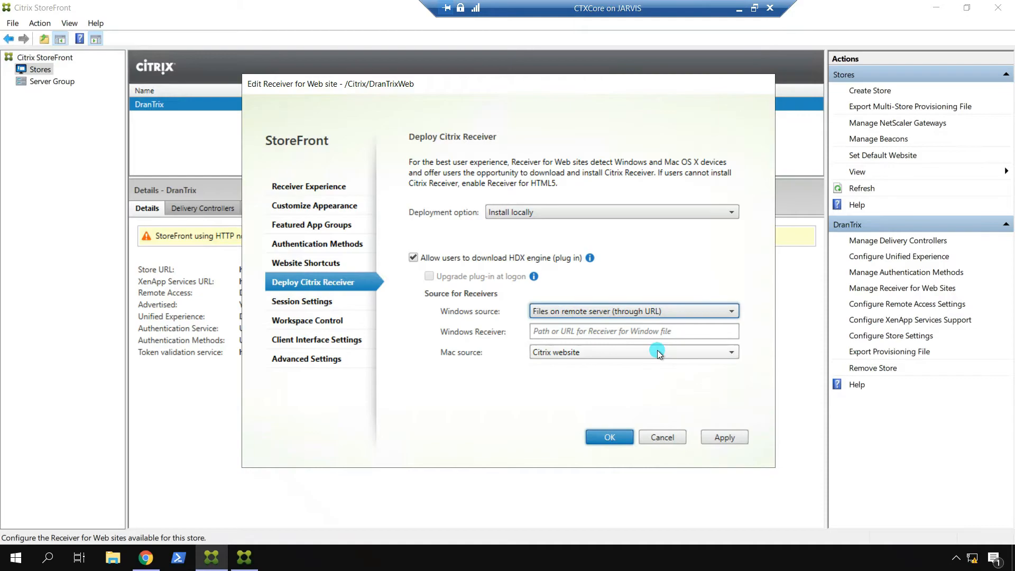
click(614, 330)
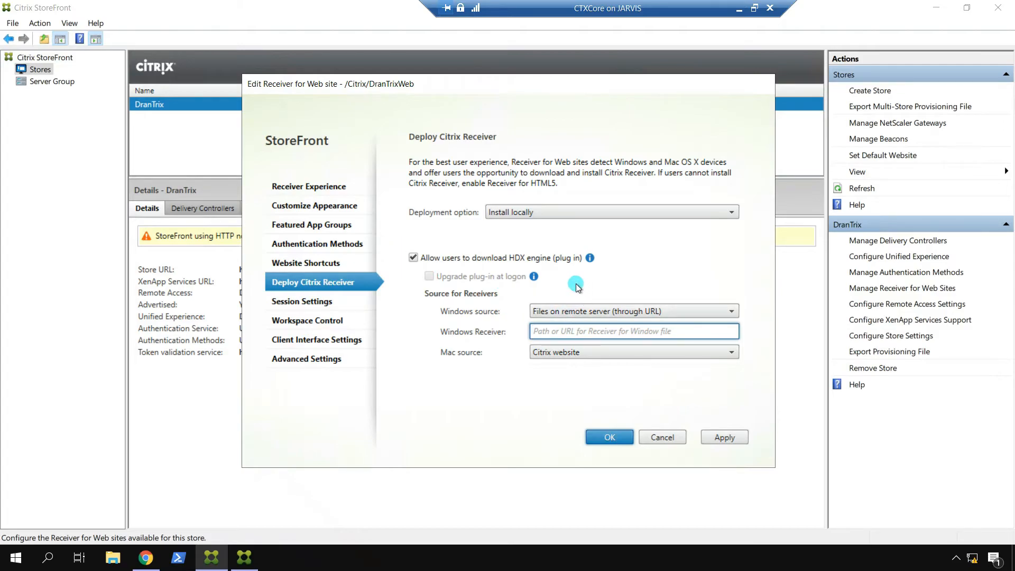
click(300, 302)
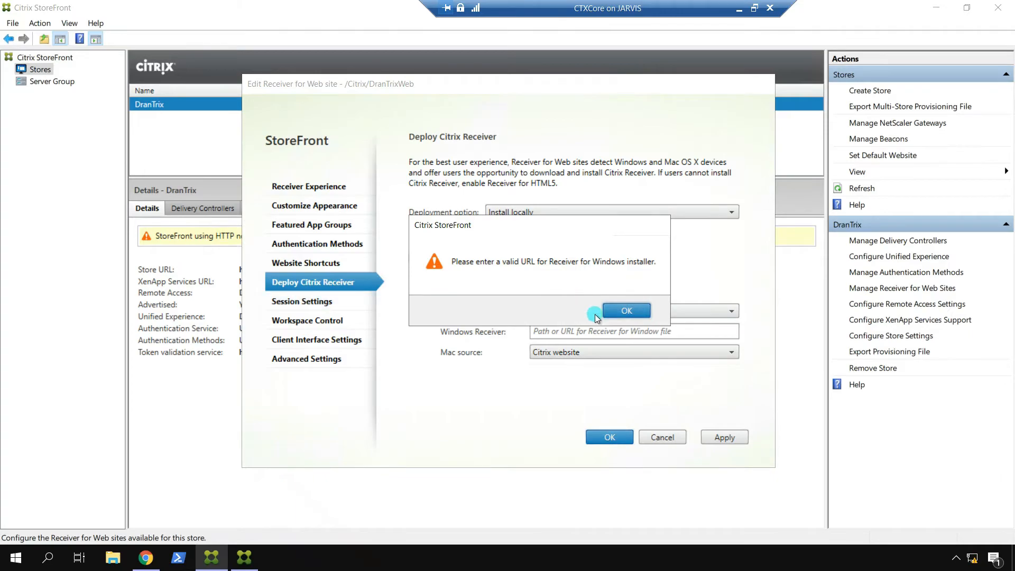
click(614, 310)
click(602, 312)
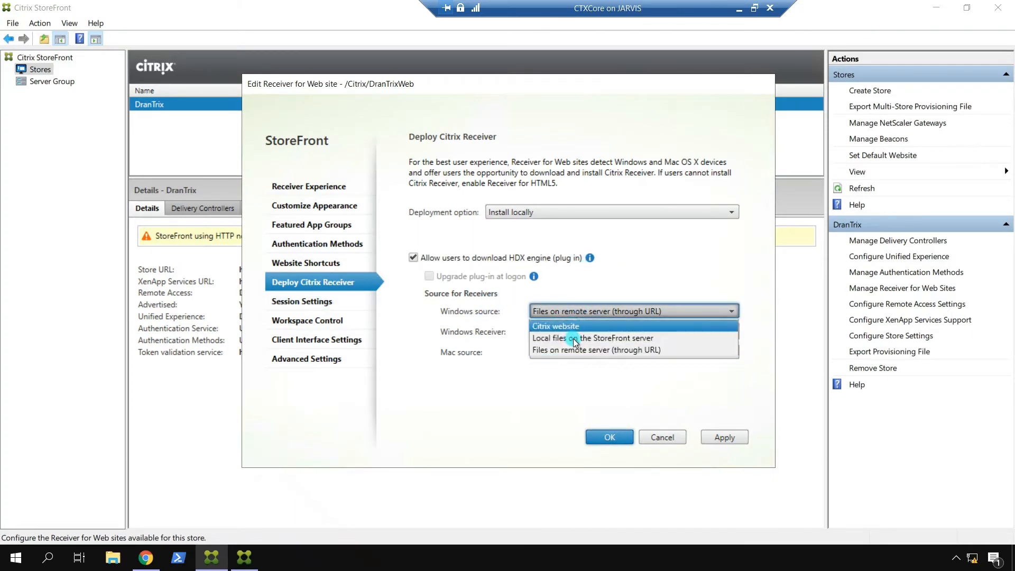
click(587, 338)
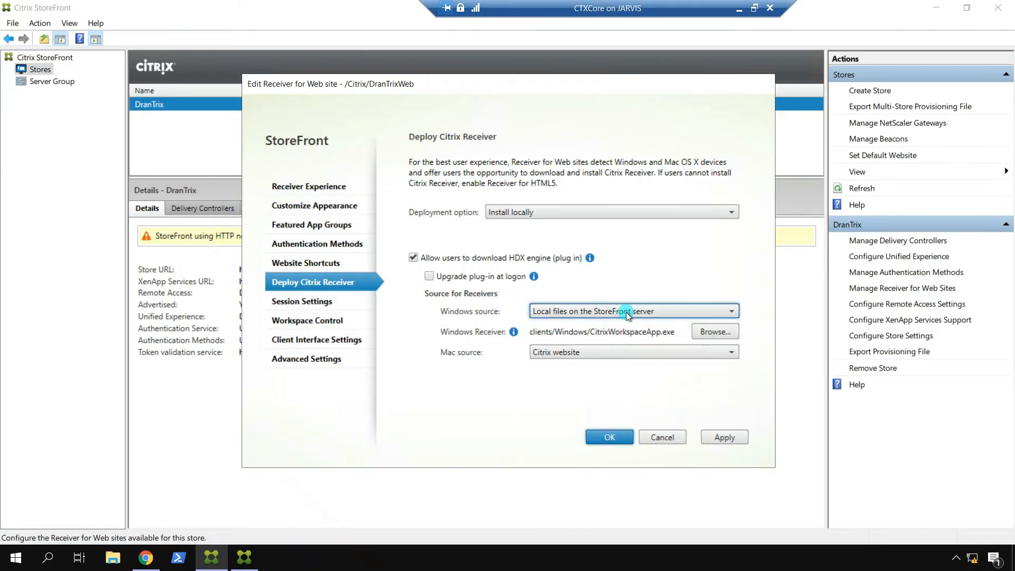
click(310, 301)
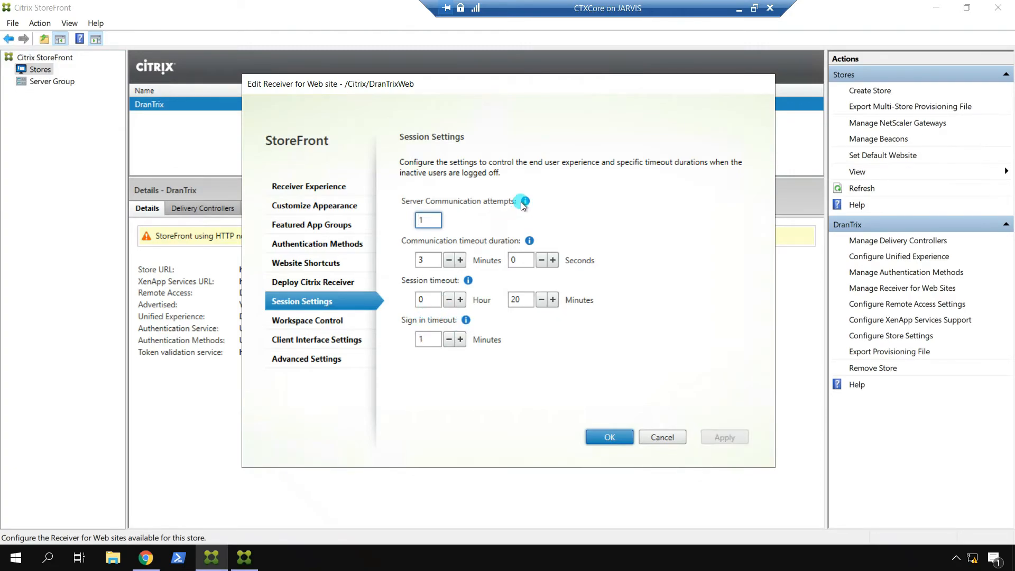
Step: Change the DranTrix session timeout minutes to 1 (0 hours 1 minute) and apply it
mouse_move(521, 202)
mouse_move(529, 241)
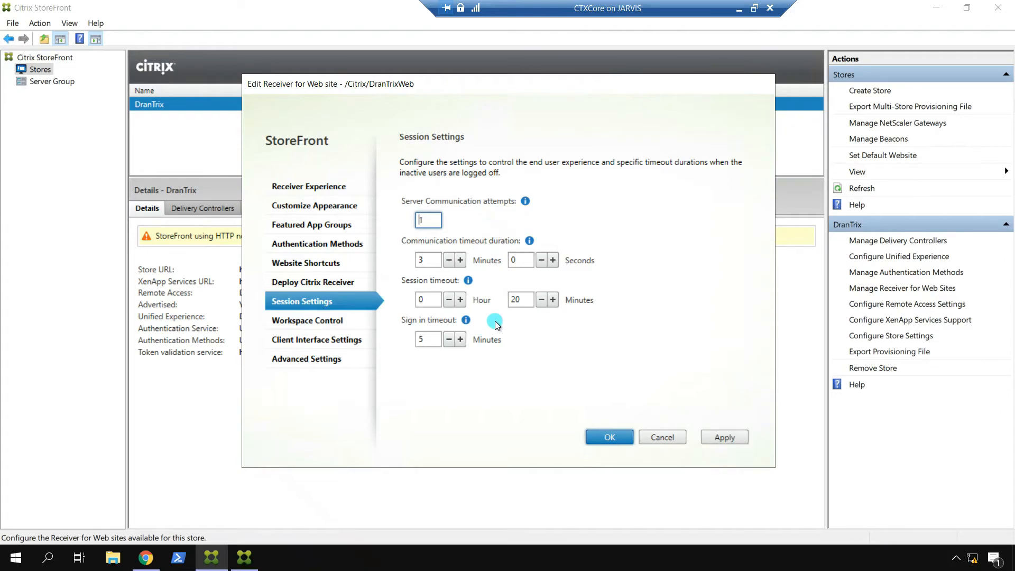
double_click(522, 300)
text(1)
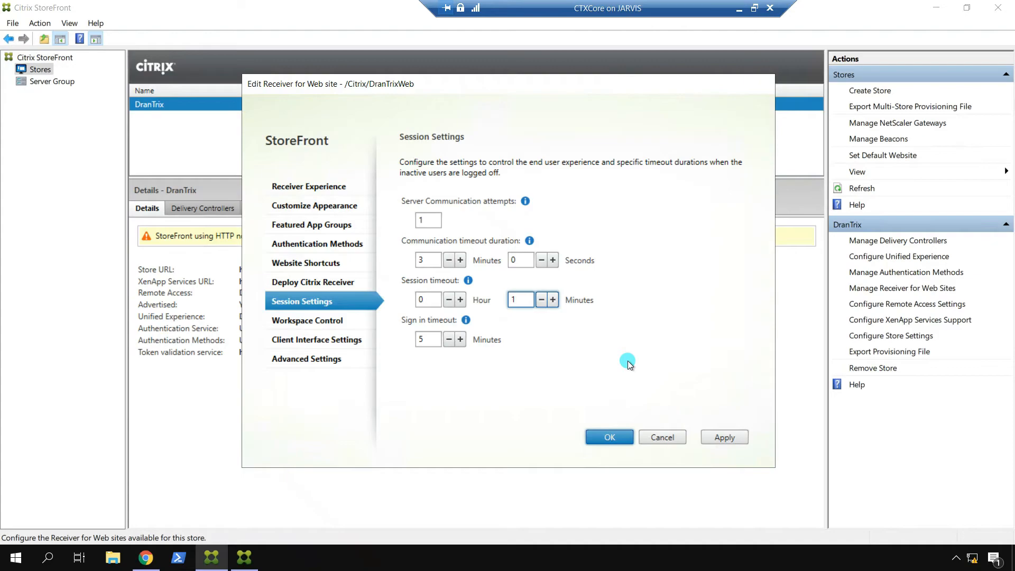
click(722, 436)
Step: Save the site settings, reload the Receiver page, and let the Workspace launcher open
click(604, 435)
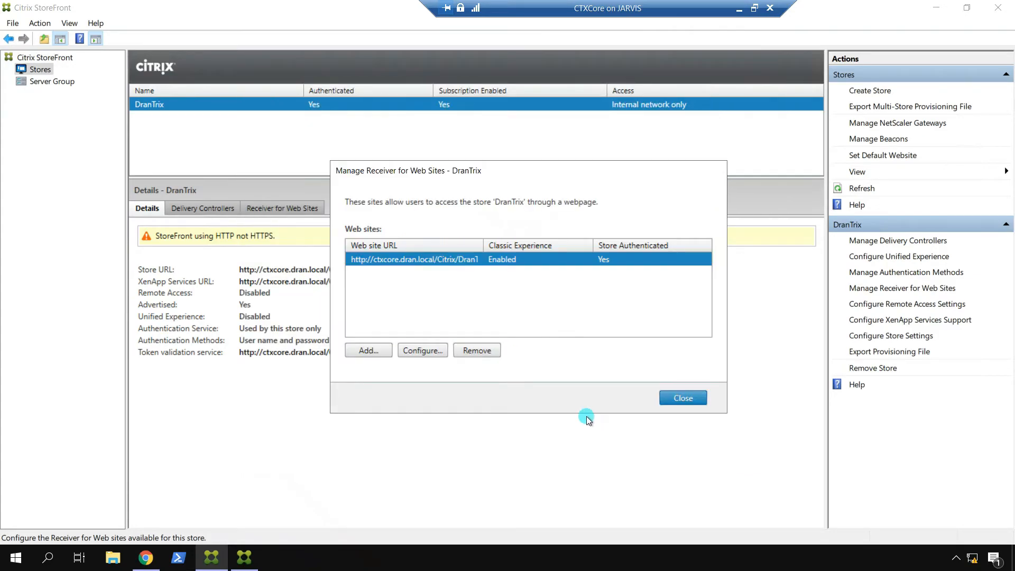
click(146, 558)
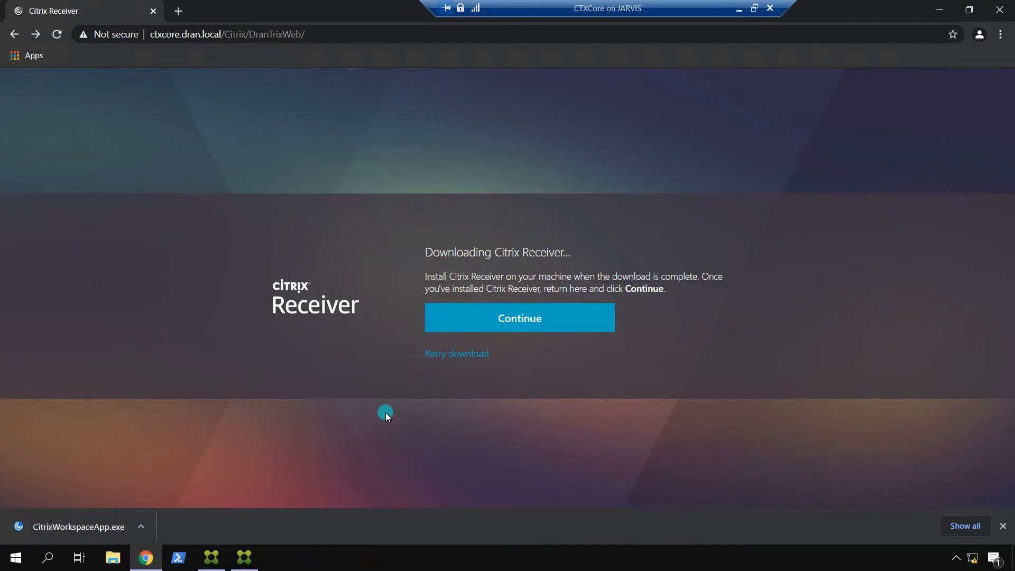
click(57, 34)
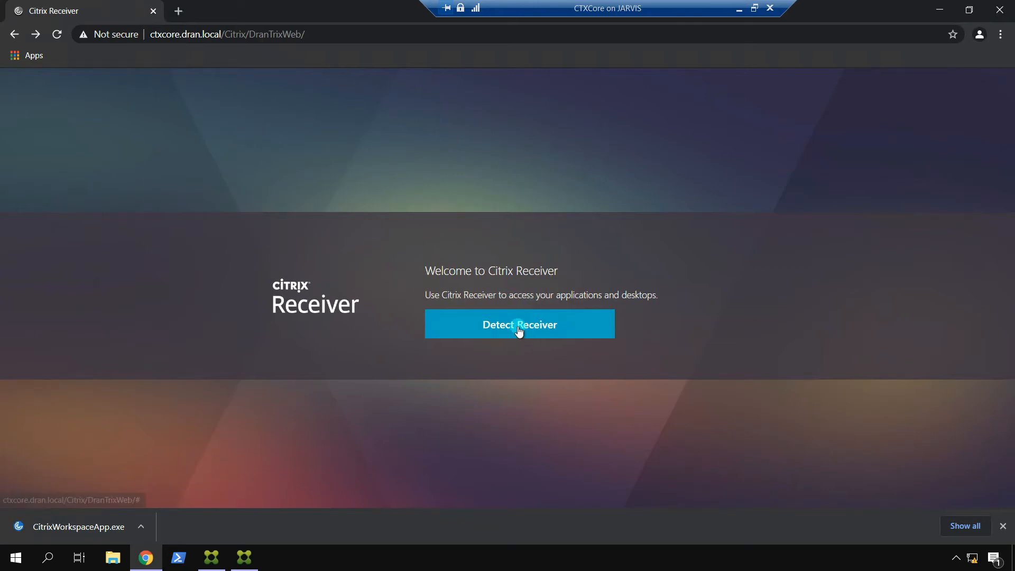
click(521, 330)
click(510, 124)
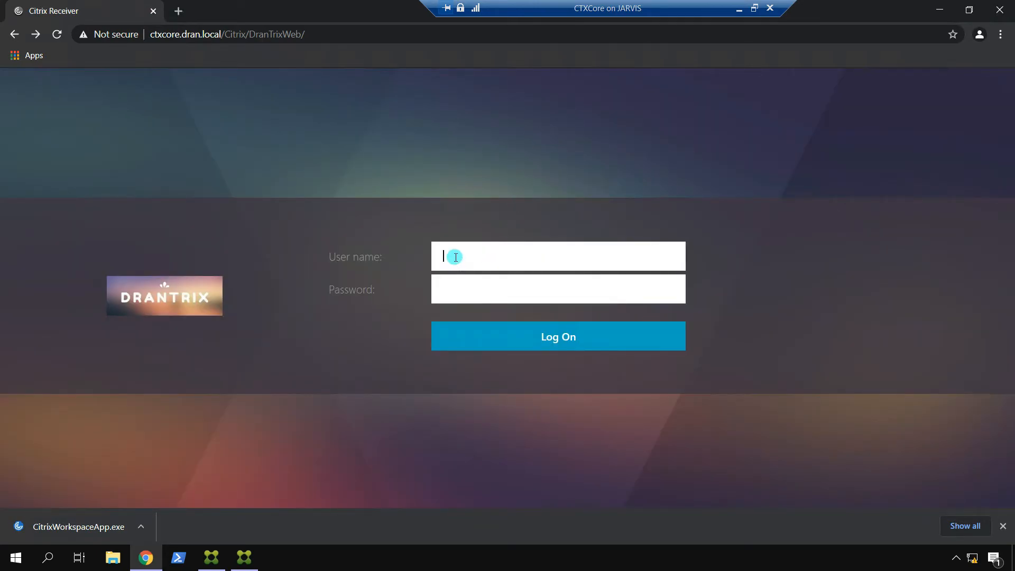
Step: Log on to DranTrix with the user name and password, then wait for the inactivity timeout
text(alpha)
key(Tab)
text(P@ssw0rd123)
key(Return)
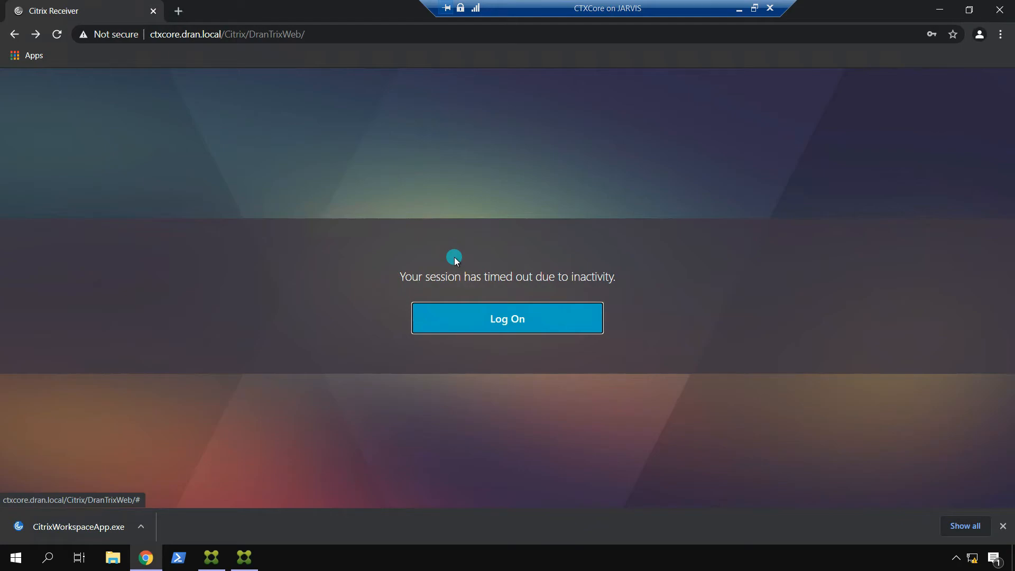
Step: Reset DranTrix's session timeout to 20 minutes, set the sign-in timeout to 1 minute, and save
click(211, 557)
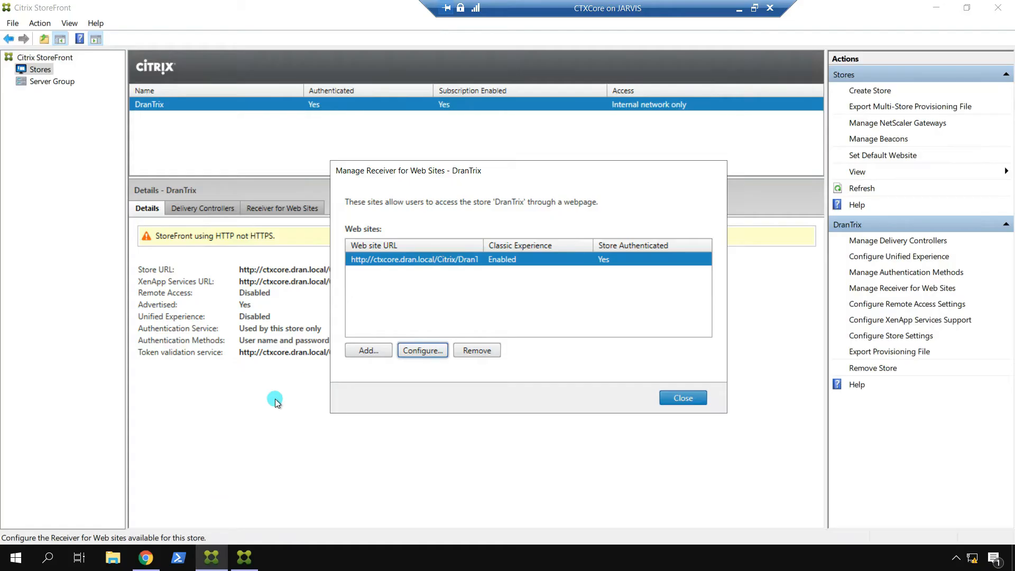
click(412, 350)
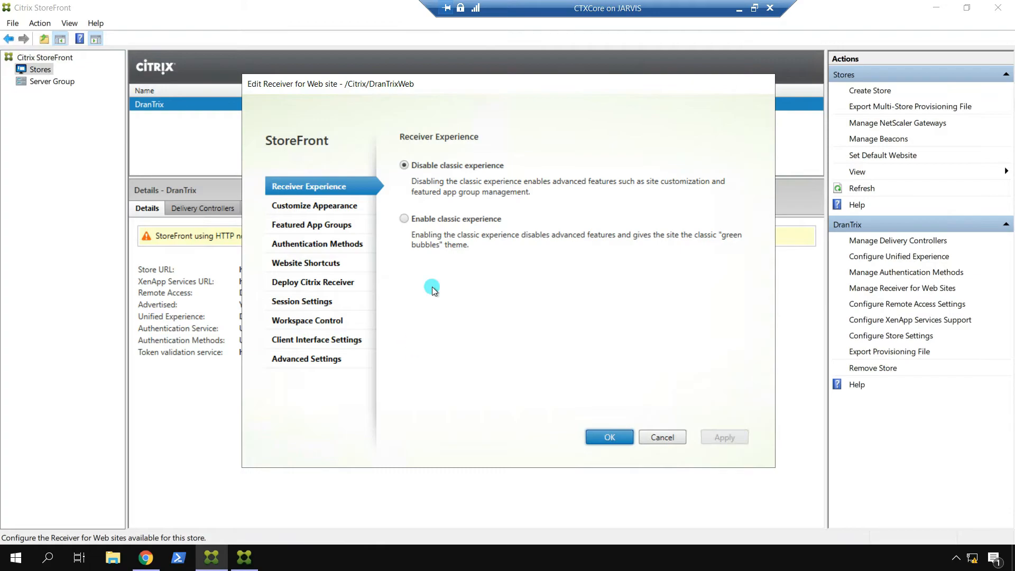
click(315, 302)
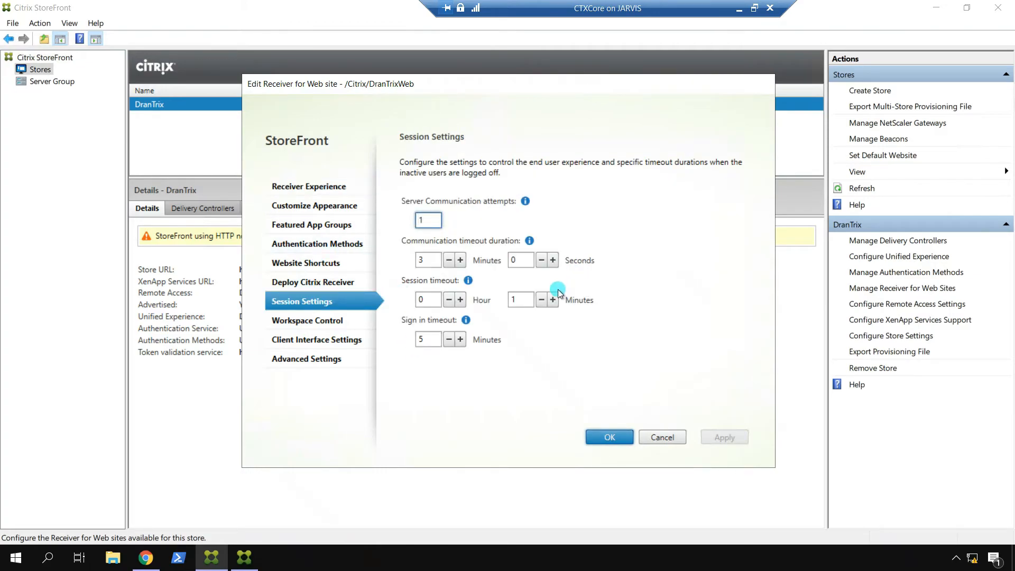
double_click(524, 299)
text(20)
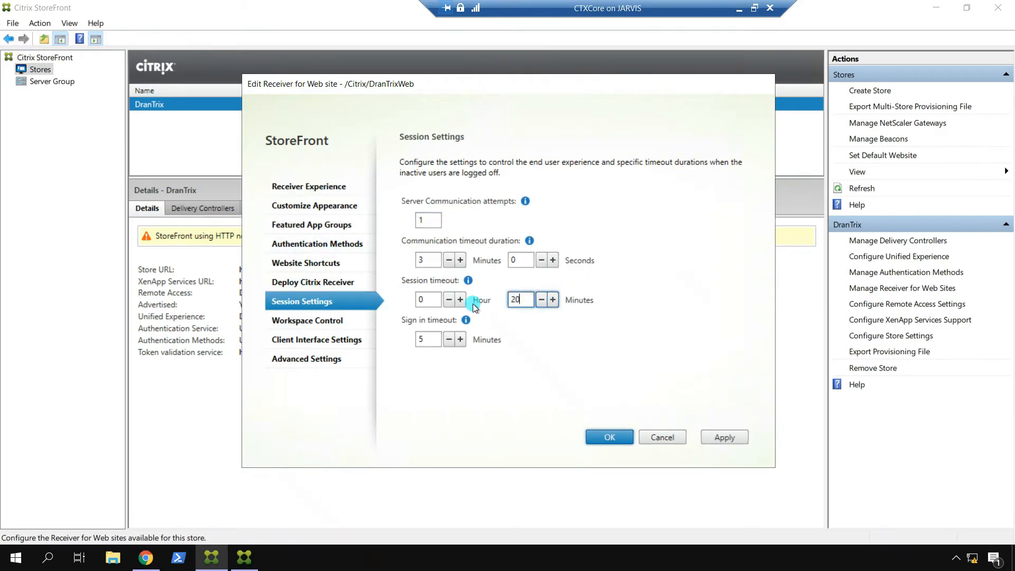
double_click(428, 338)
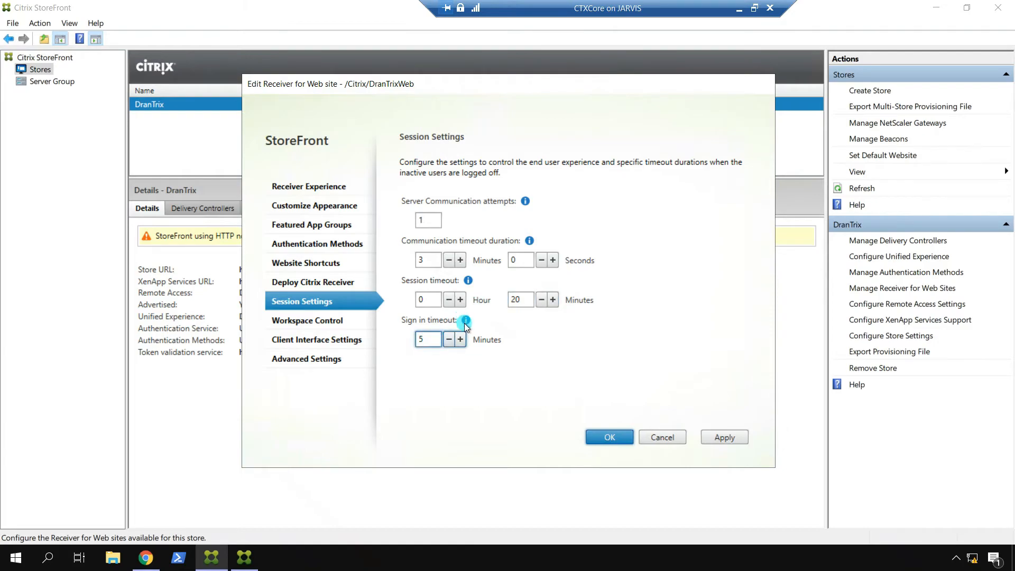
mouse_move(465, 322)
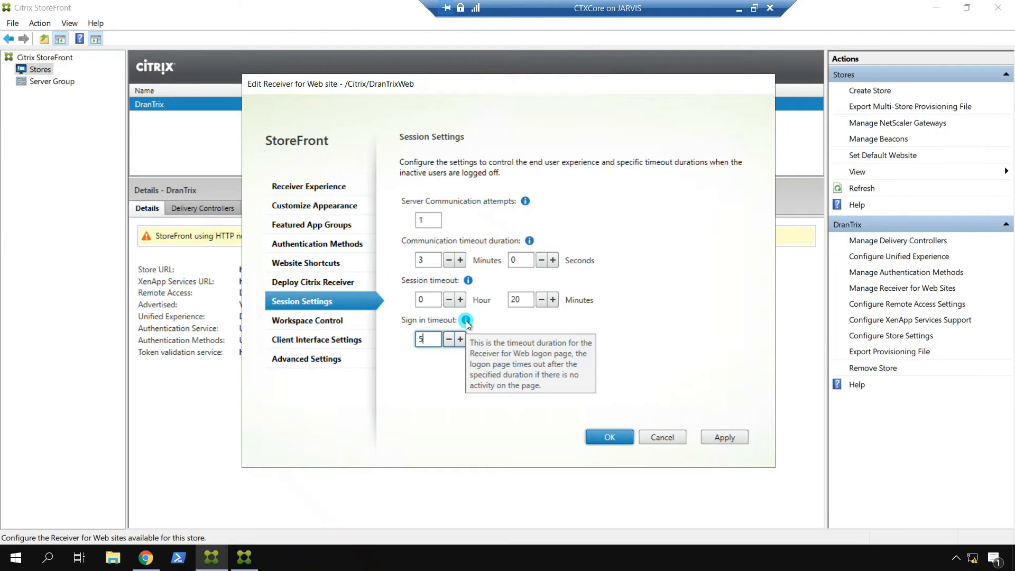
drag(430, 338, 410, 339)
text(1)
click(722, 437)
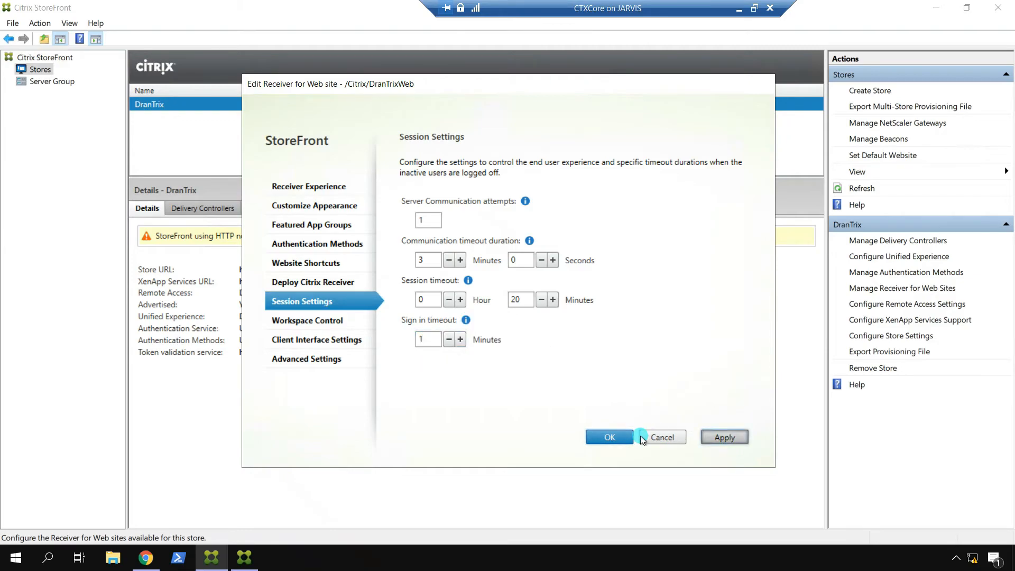
click(605, 437)
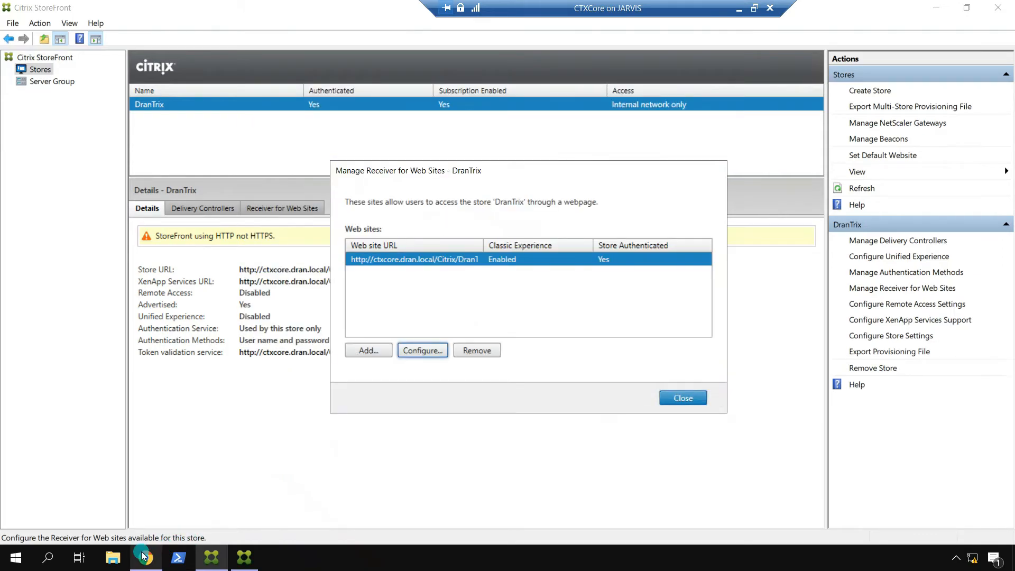
click(143, 554)
Step: Start logging on to DranTrix again, let the logon page time out, and return to StoreFront
click(510, 323)
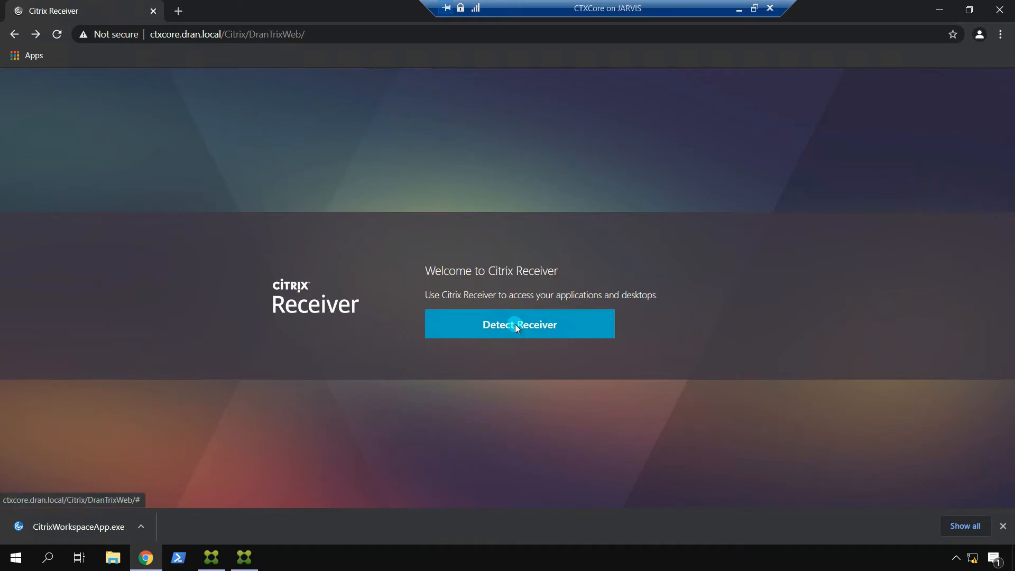
click(515, 324)
click(525, 125)
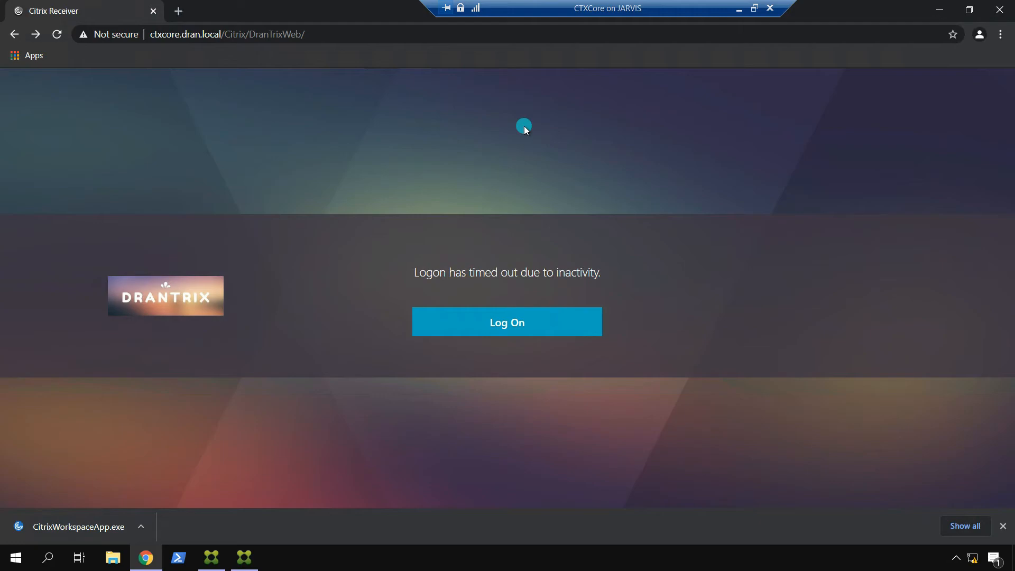
click(220, 550)
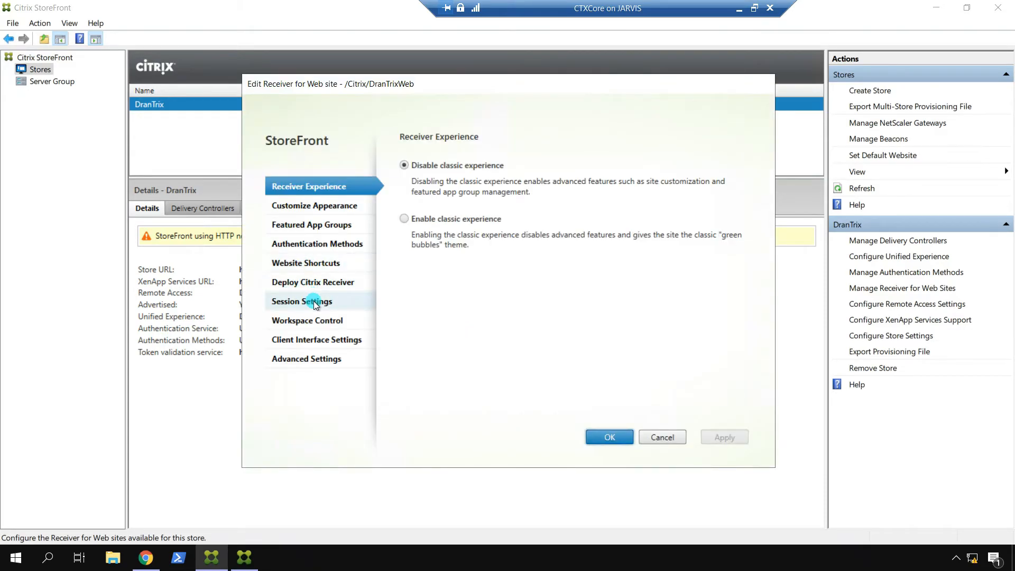
Step: In Workspace Control, keep Disconnect as the logoff action and enable the reconnect and disconnect buttons
click(314, 303)
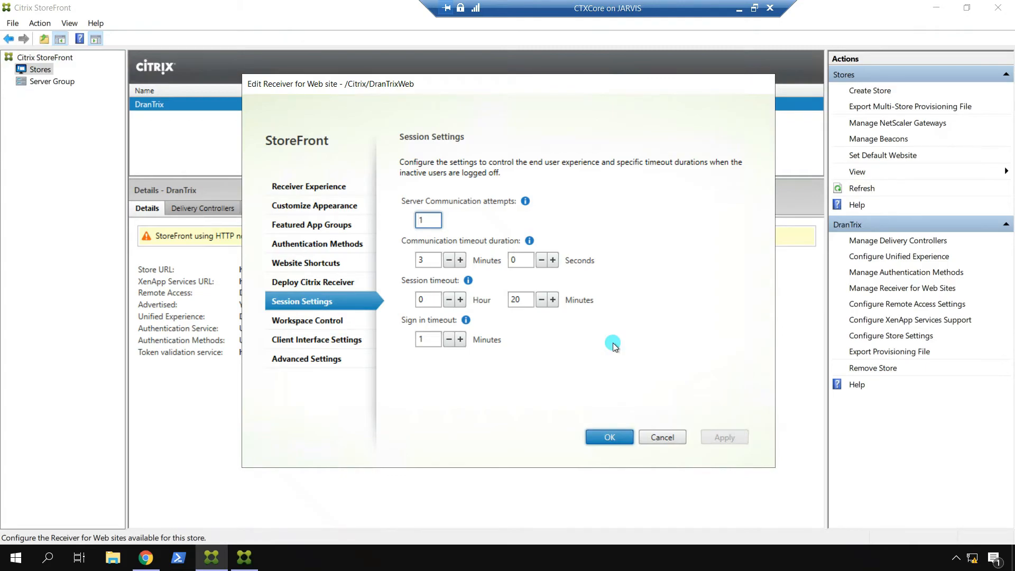
click(323, 320)
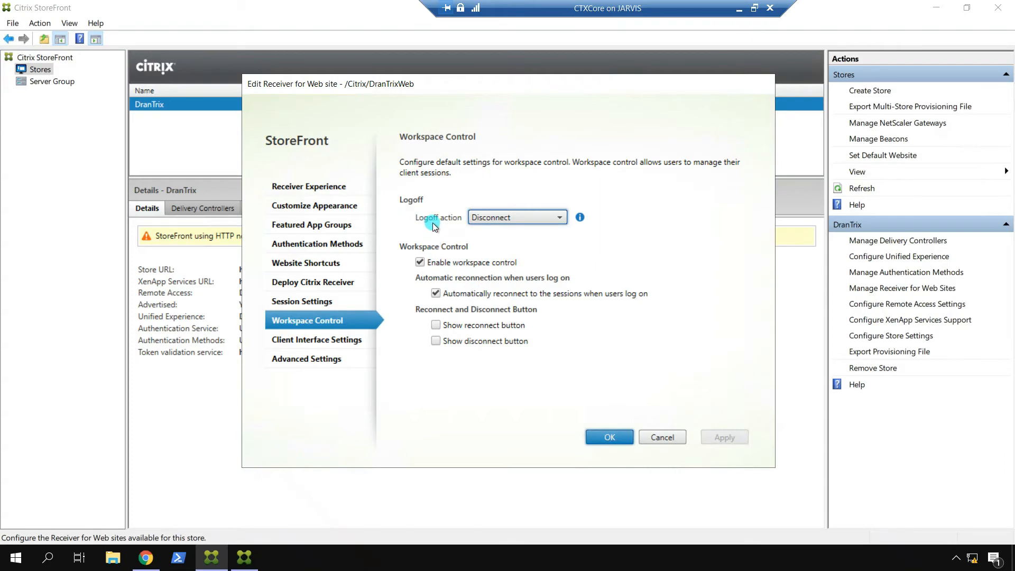
click(551, 219)
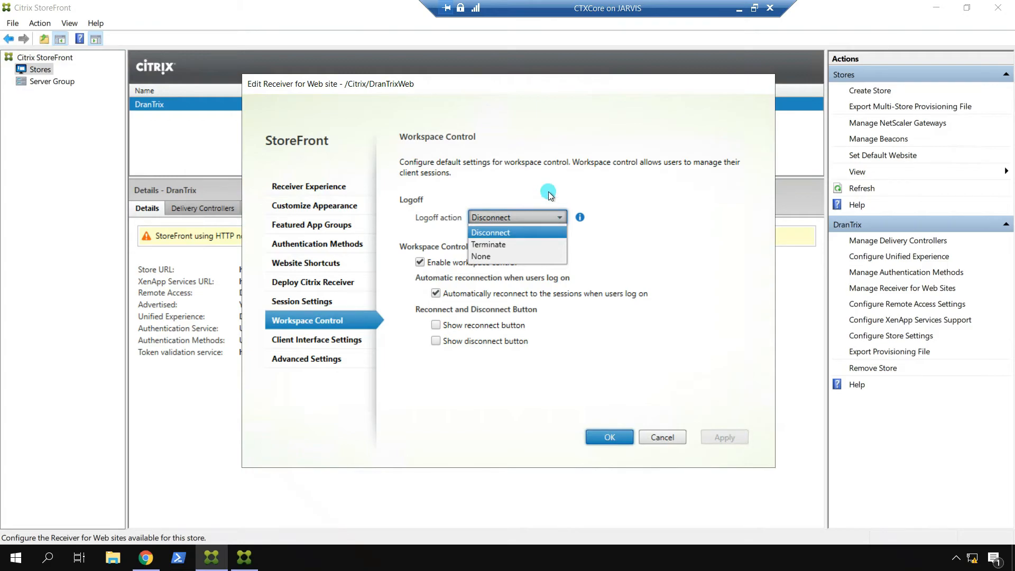
click(549, 195)
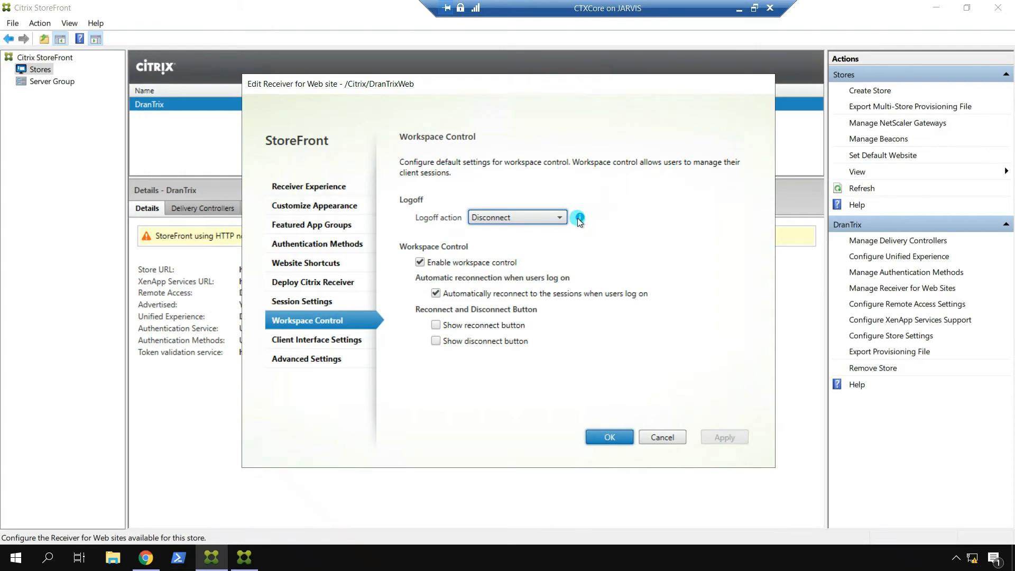
mouse_move(579, 221)
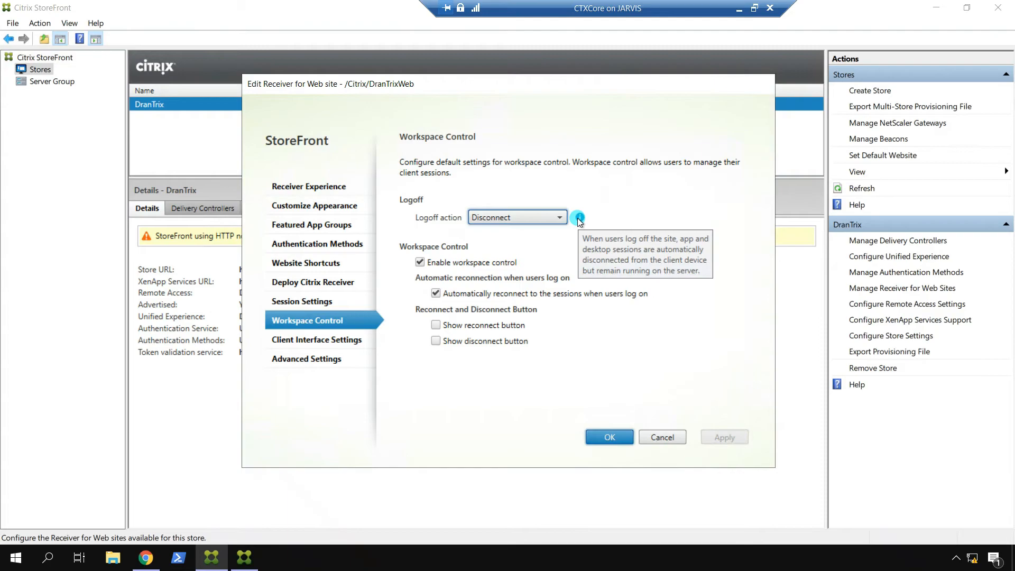
click(532, 219)
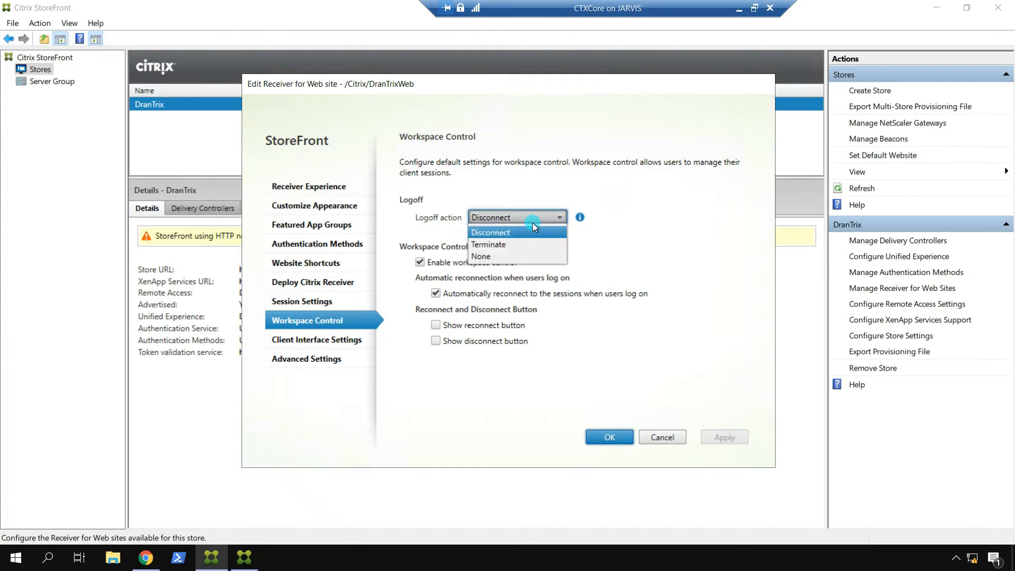
click(524, 193)
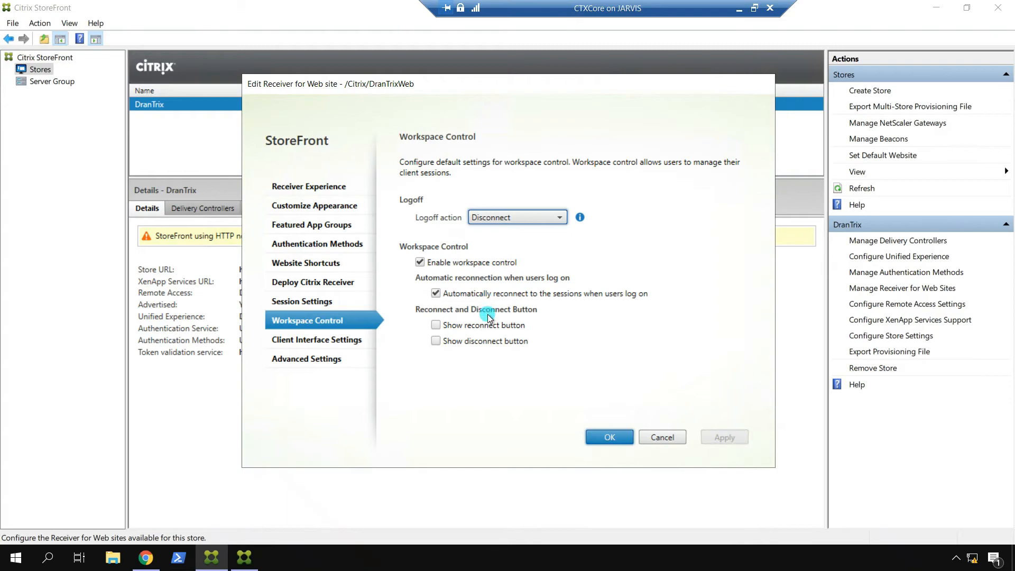
click(433, 325)
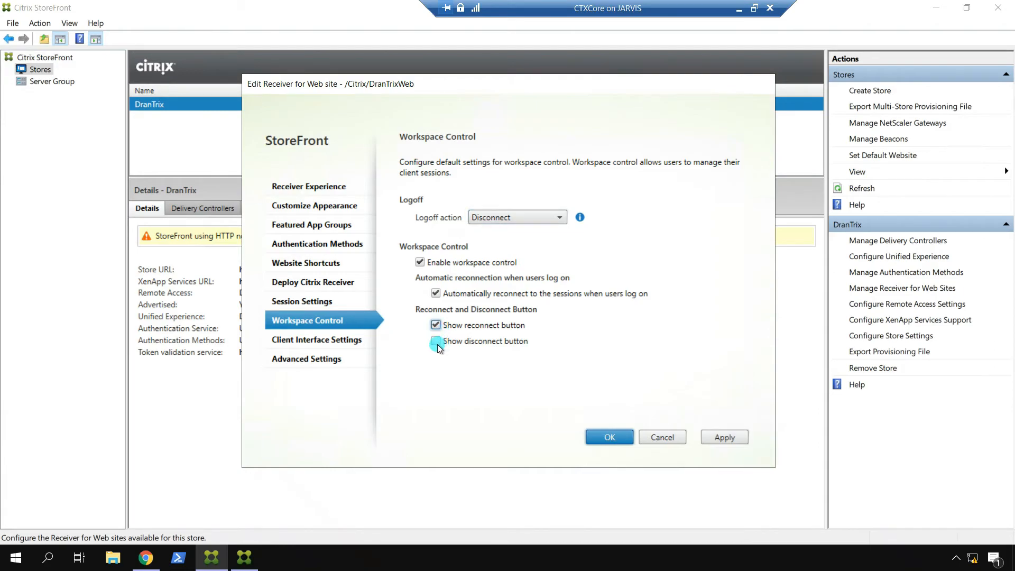
click(435, 341)
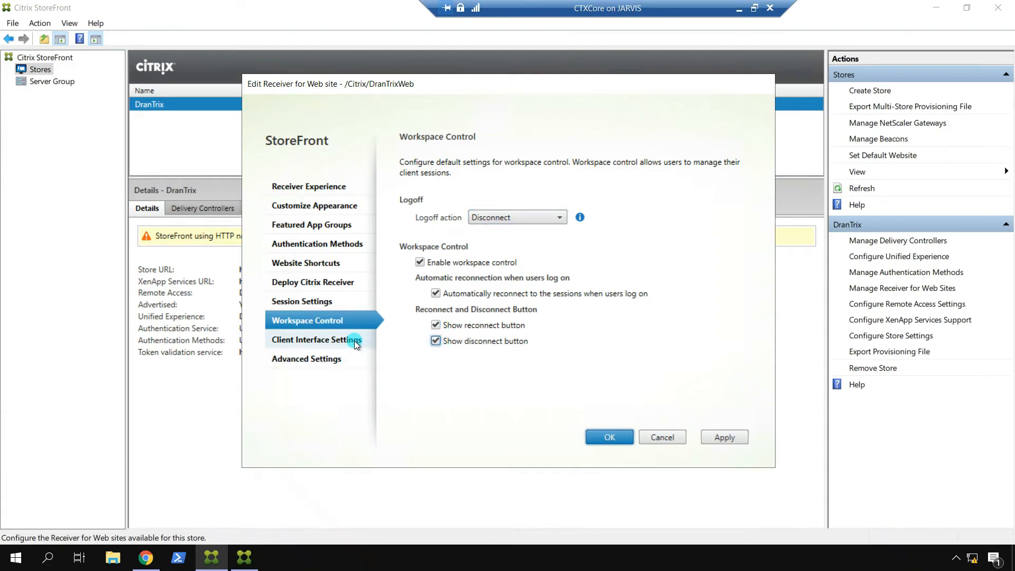
Step: Turn off Auto launch desktop in the DranTrixWeb Client Interface Settings
click(341, 341)
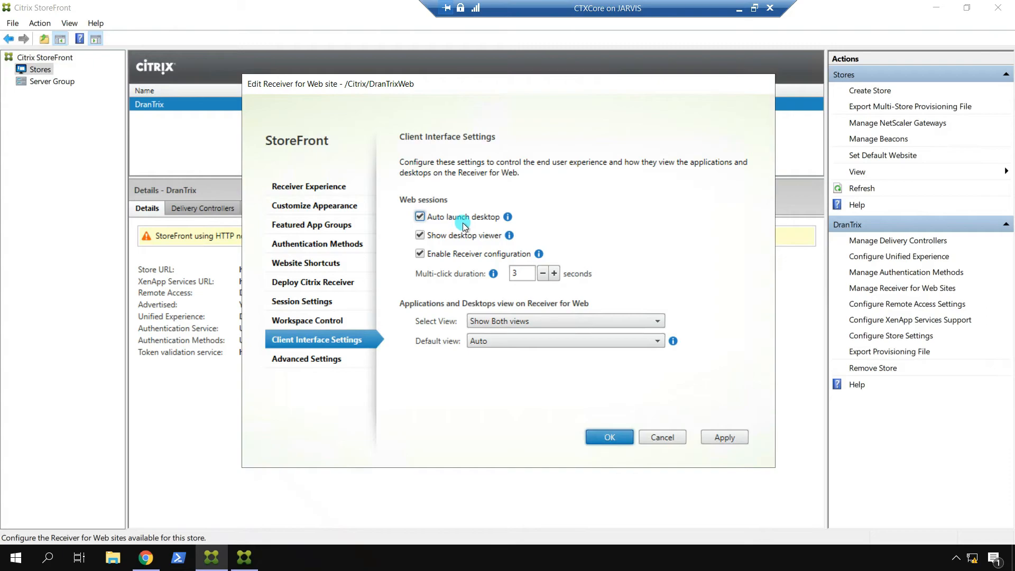
mouse_move(508, 219)
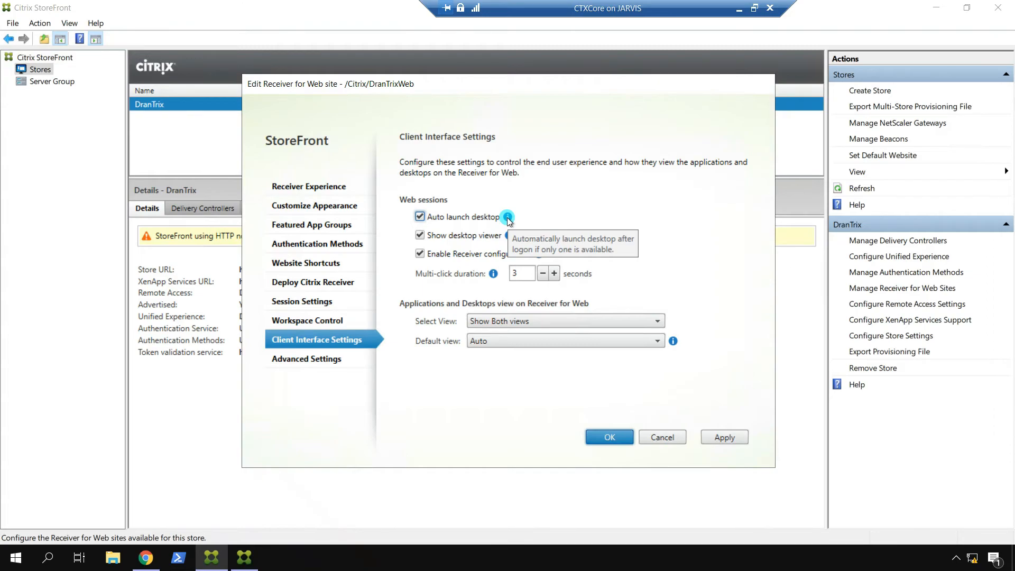
click(420, 217)
click(420, 217)
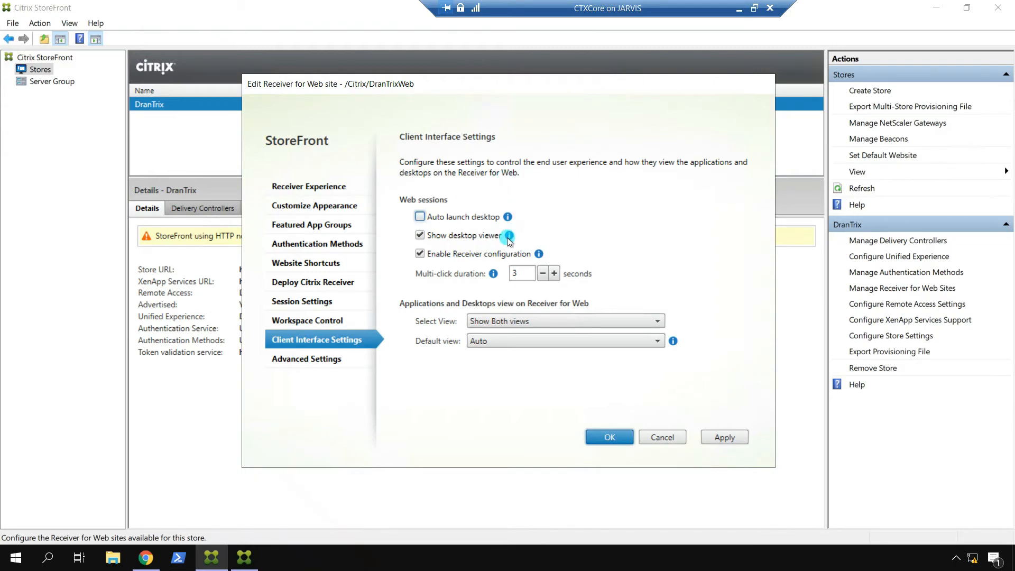
mouse_move(508, 236)
Step: Keep Show Both views with Auto as the default view, and bring up Advanced Settings
mouse_move(491, 275)
click(601, 321)
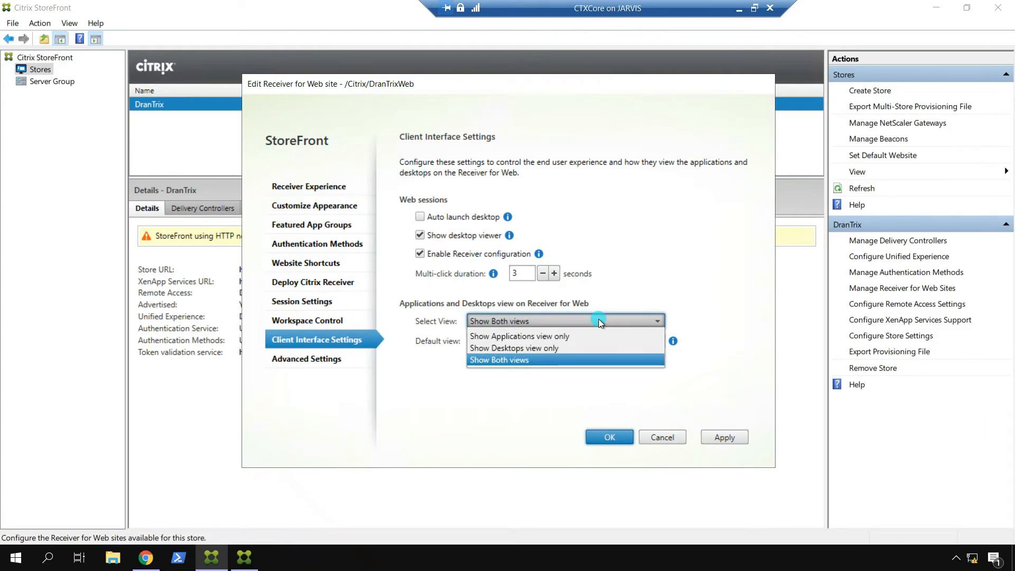
click(650, 252)
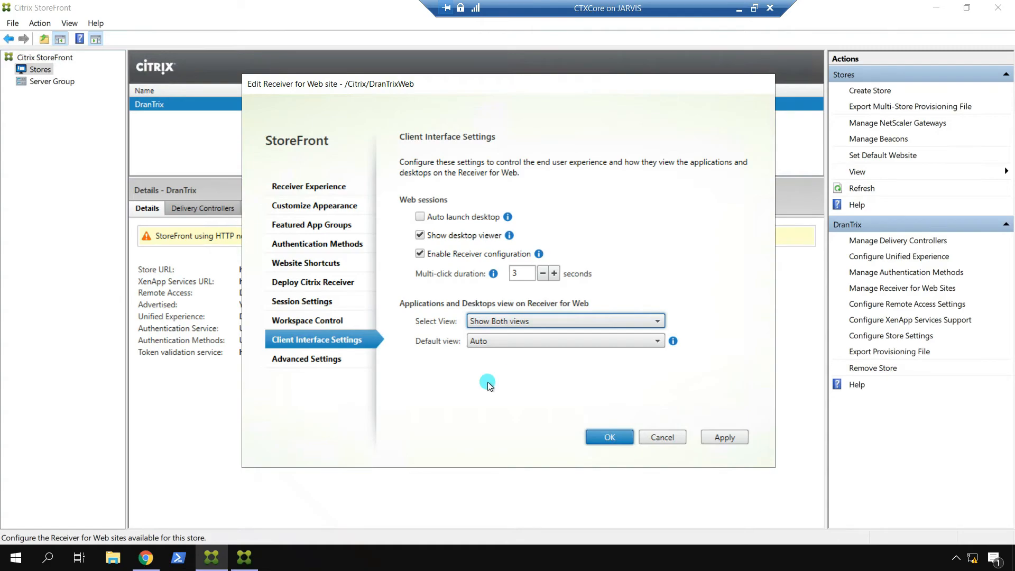
click(486, 342)
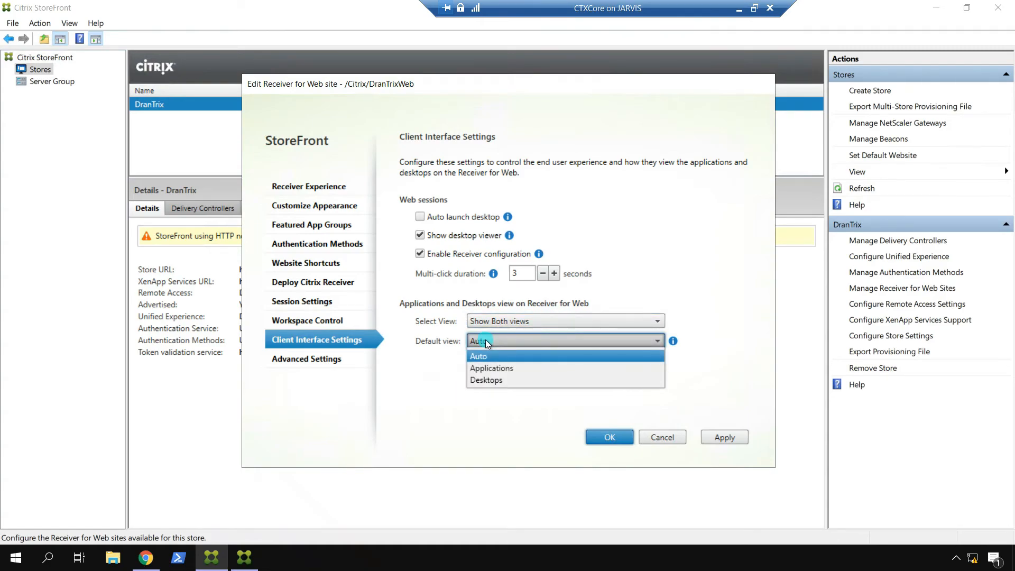
click(529, 340)
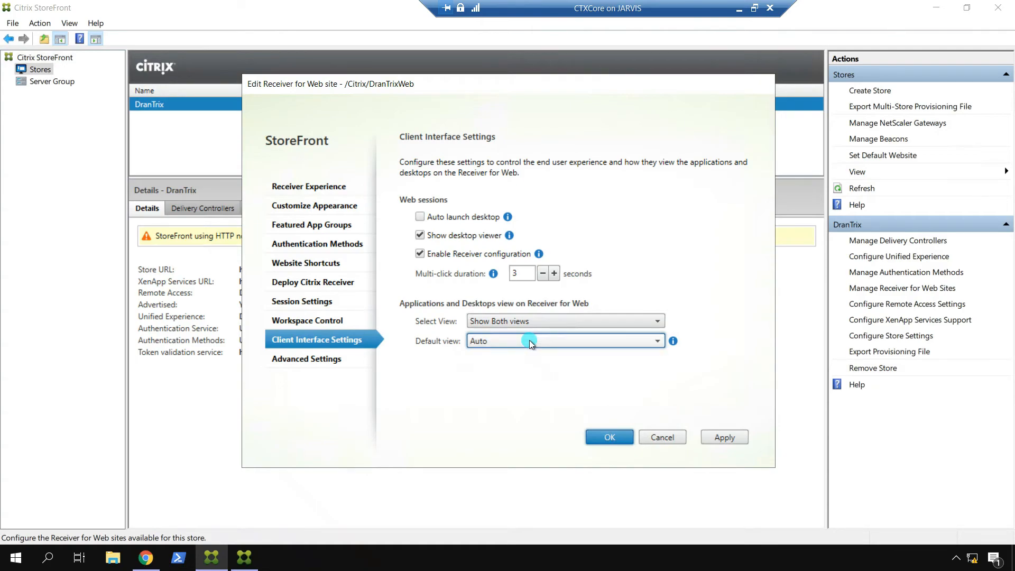
click(293, 364)
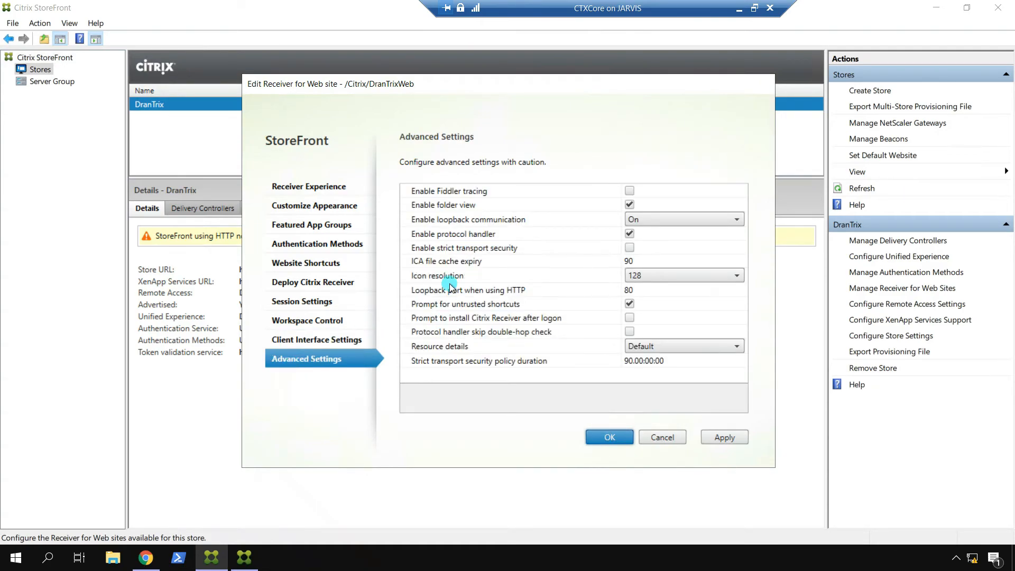
click(477, 206)
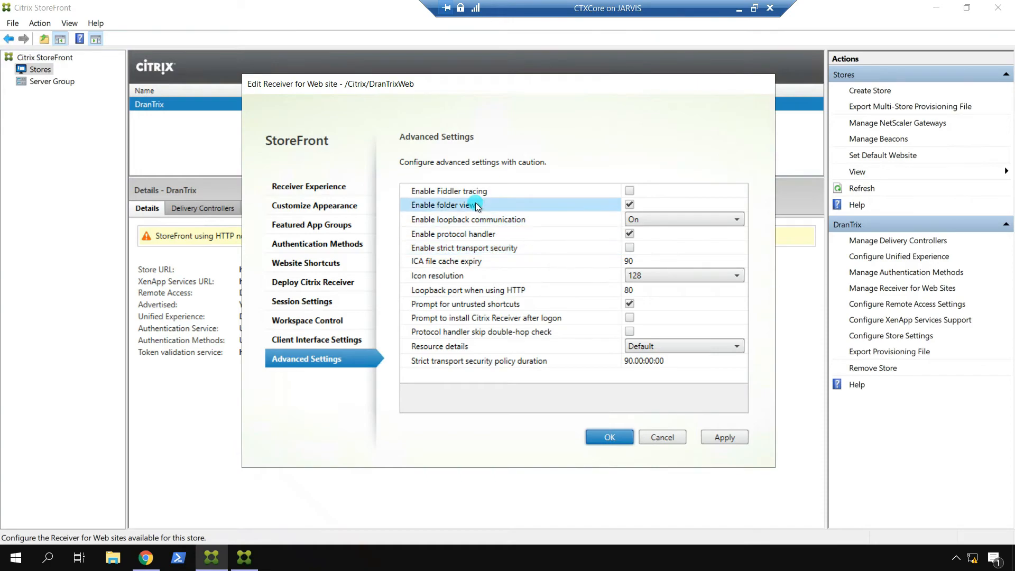
click(499, 219)
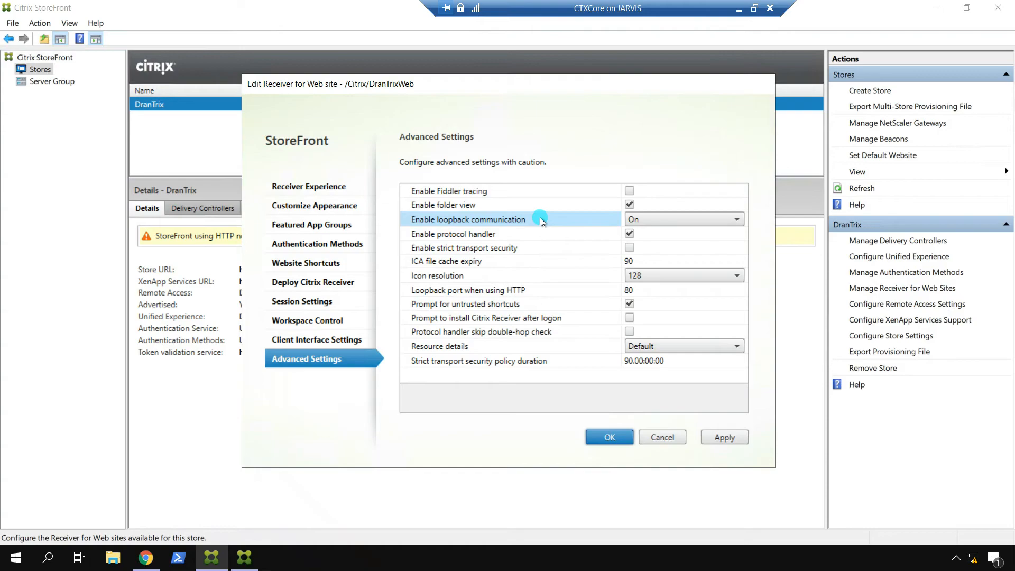
click(539, 235)
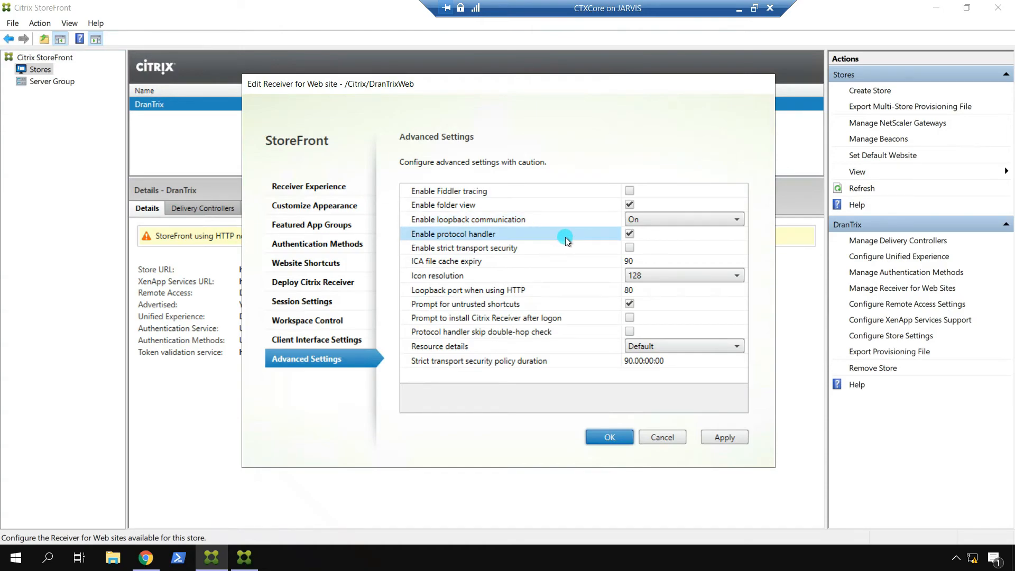
click(557, 248)
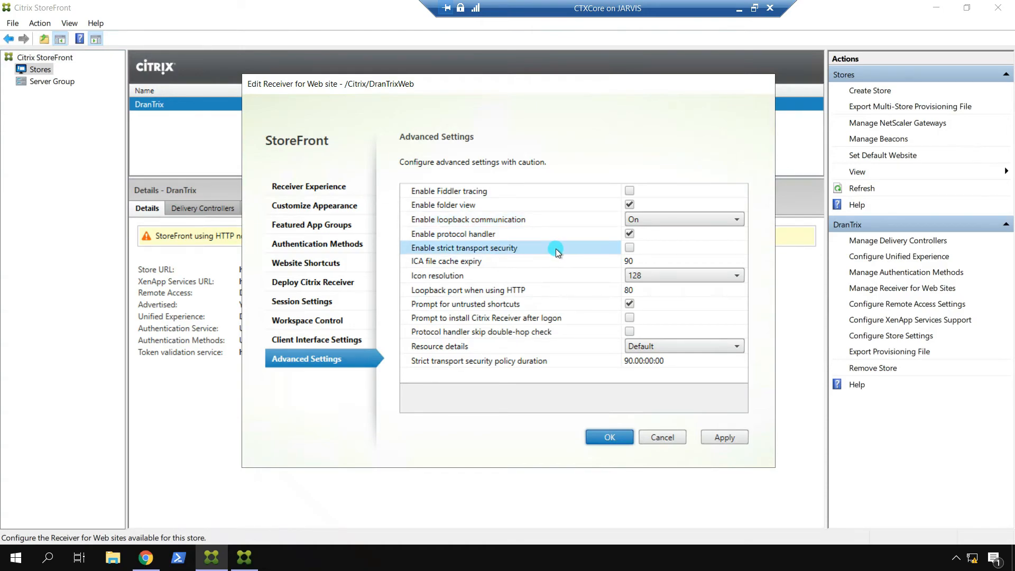
click(551, 264)
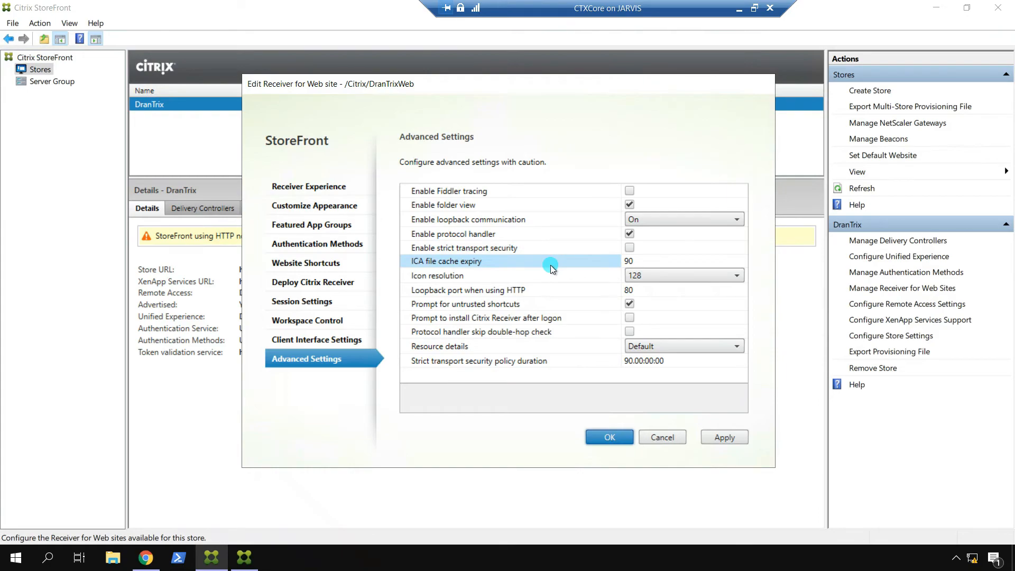
click(548, 275)
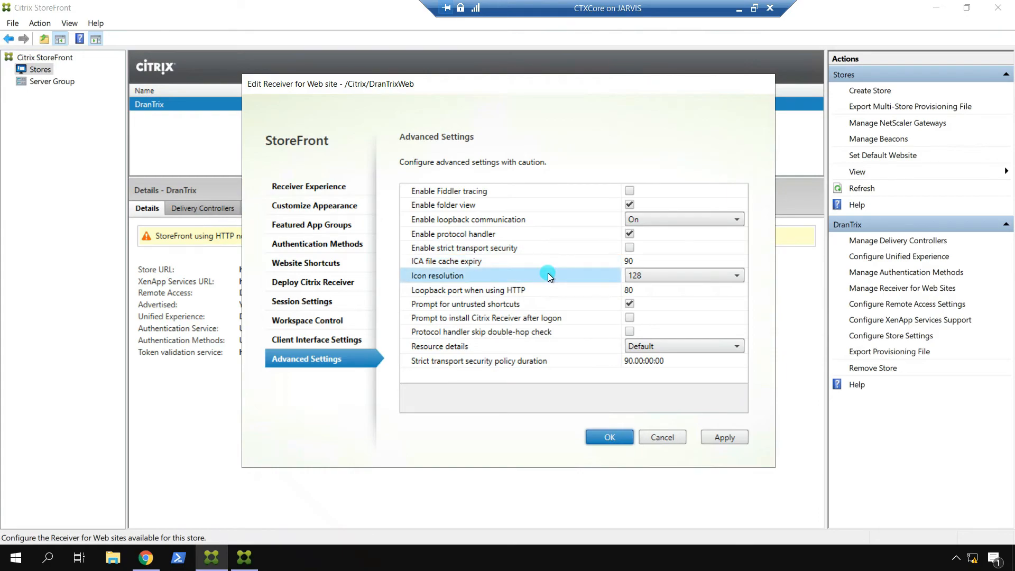
click(546, 290)
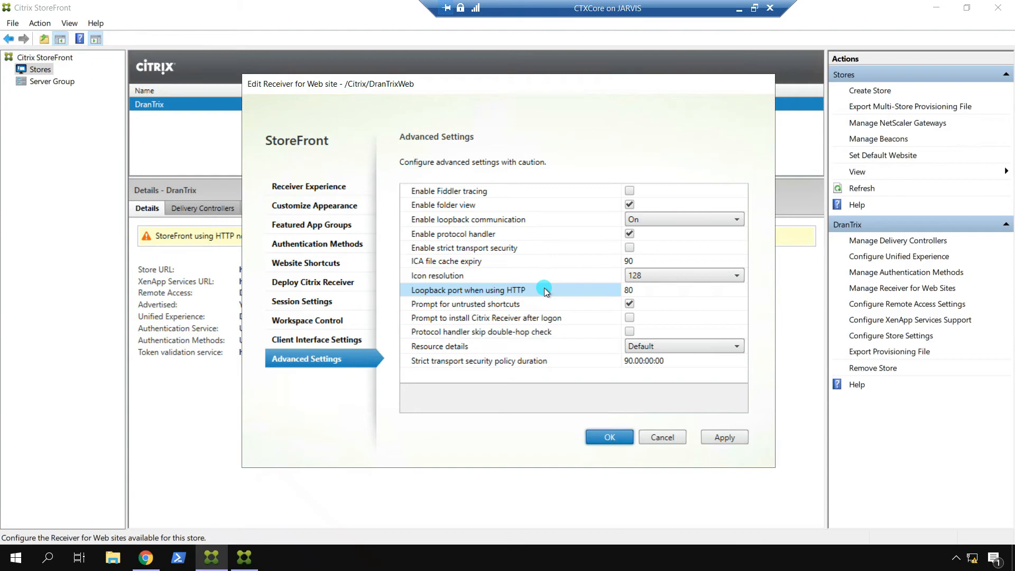
click(573, 304)
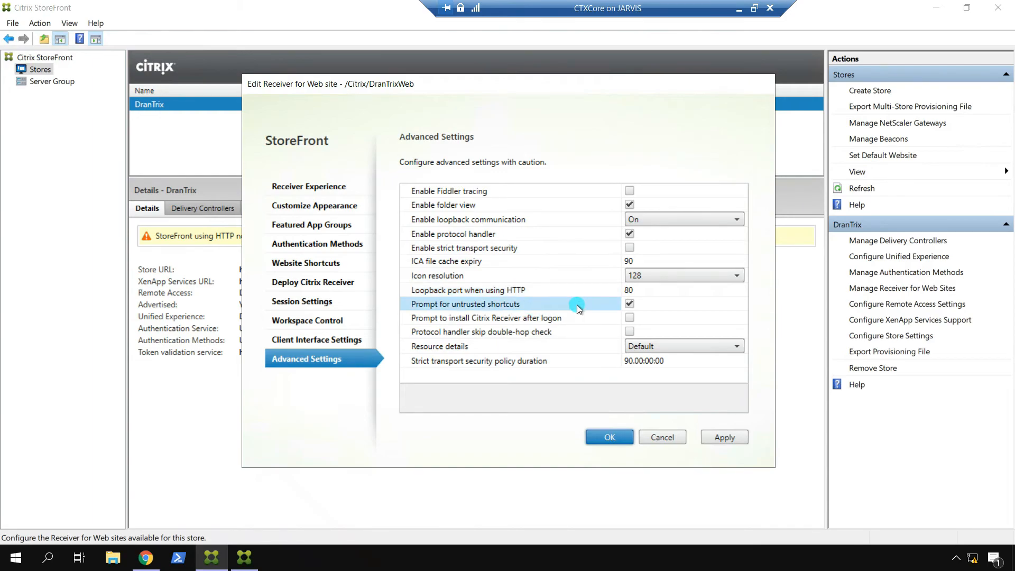
click(567, 318)
click(504, 330)
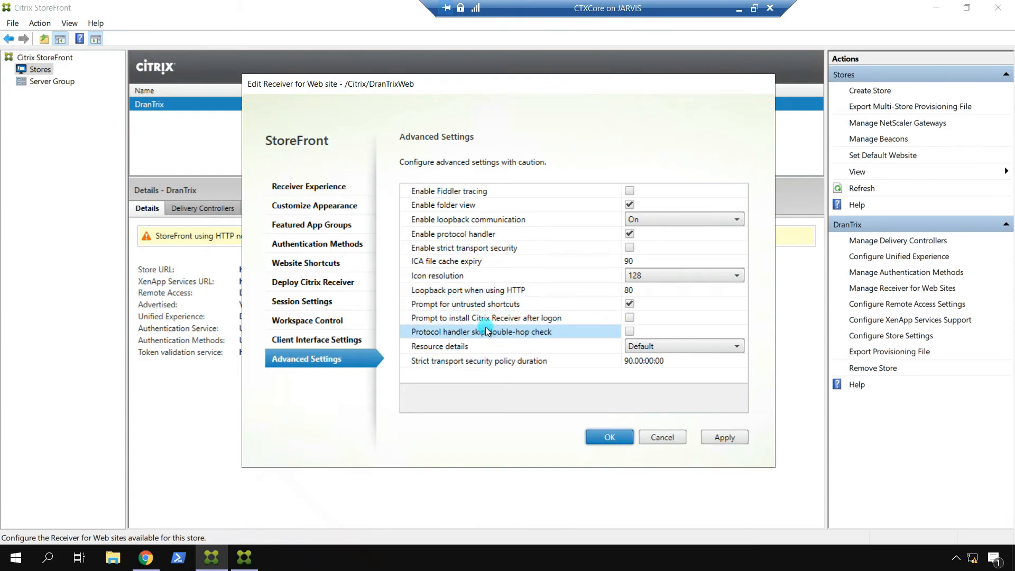
click(518, 320)
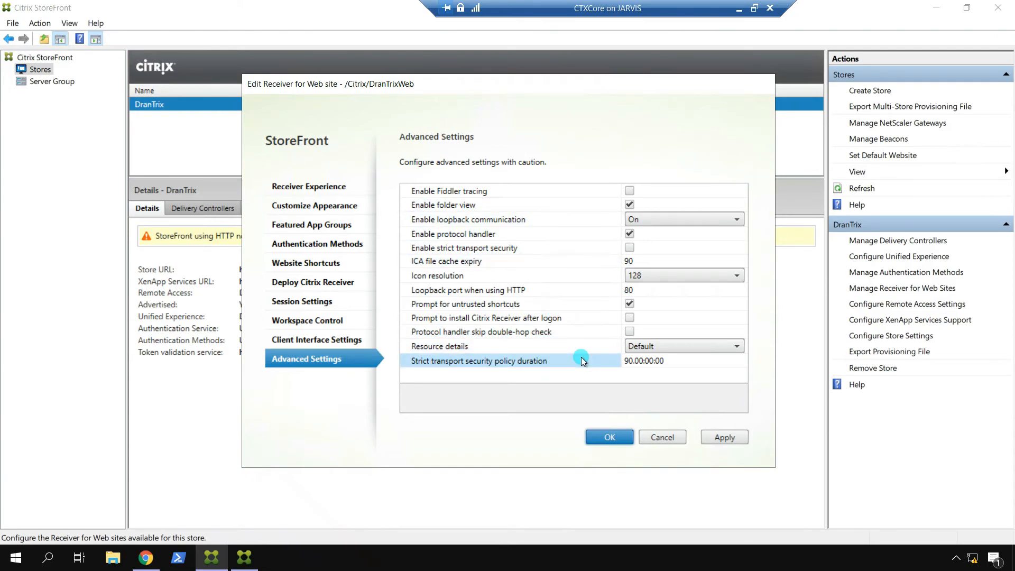
Step: Save the DranTrixWeb site settings and close the Manage Receiver for Web Sites list
click(602, 435)
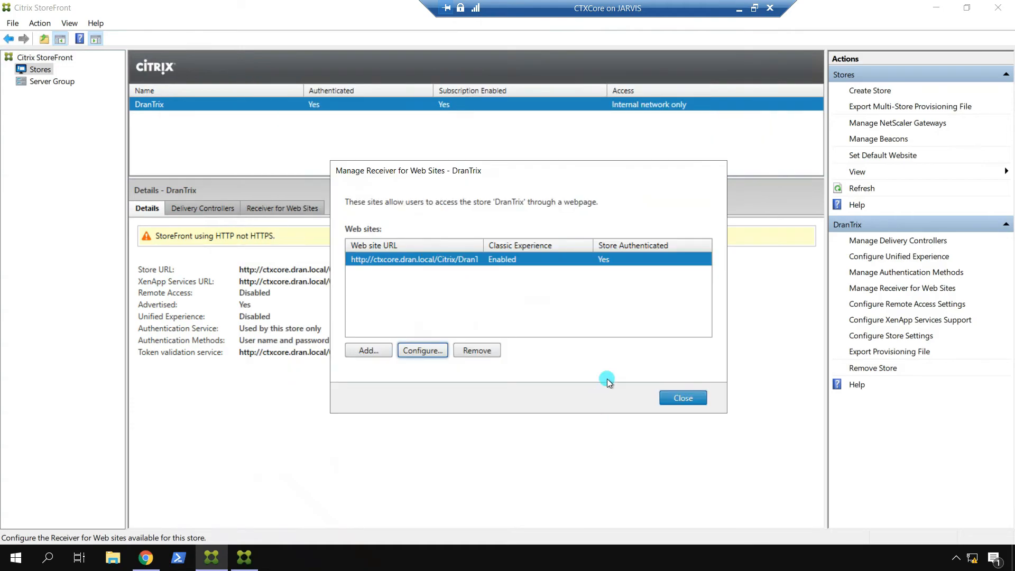
click(684, 398)
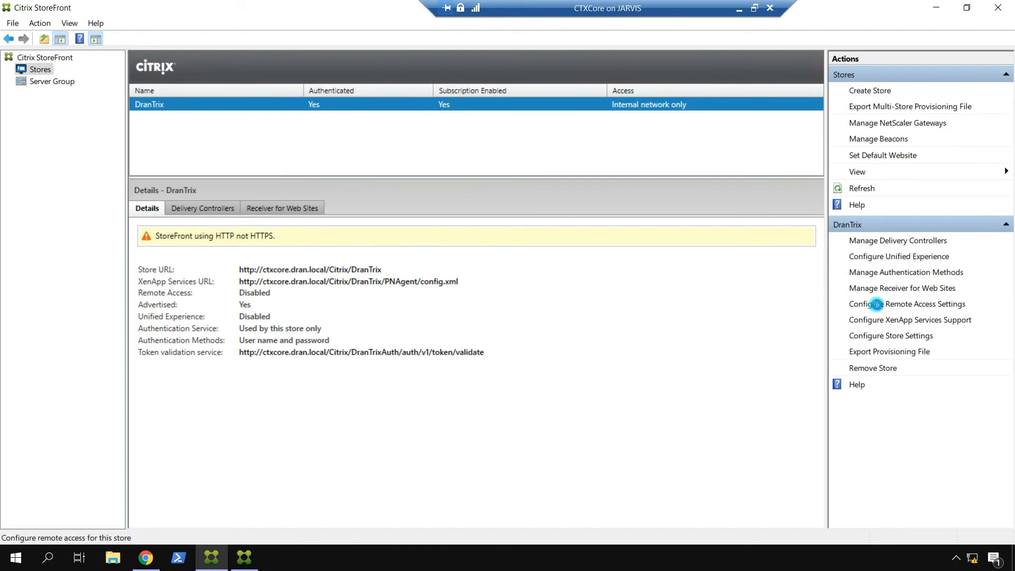
click(877, 305)
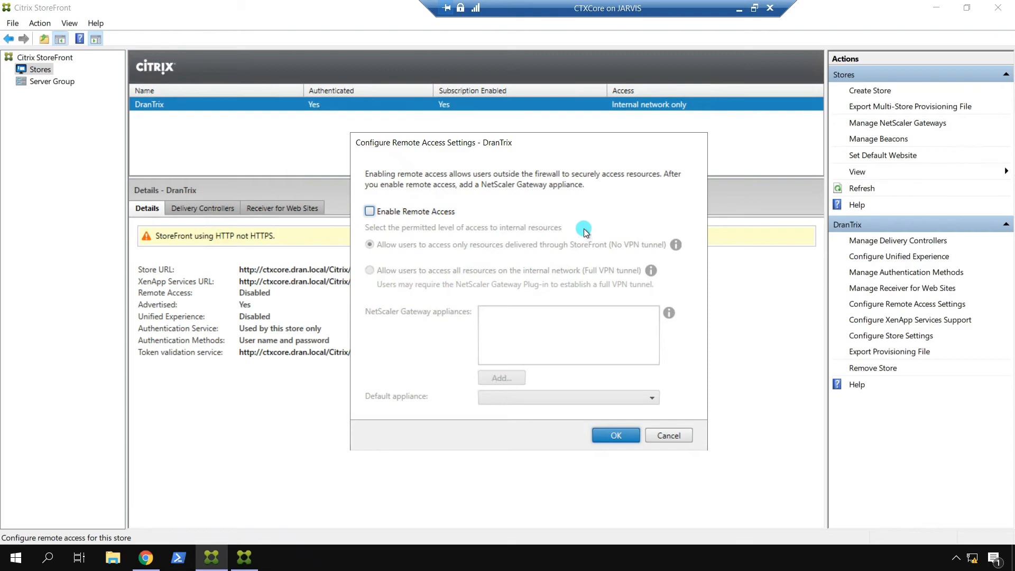
click(672, 438)
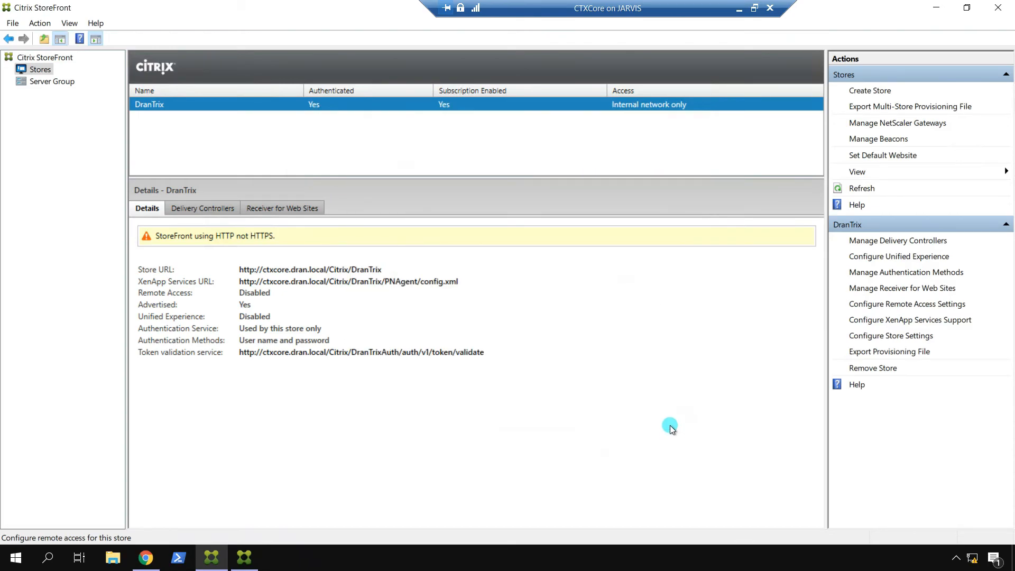
click(917, 320)
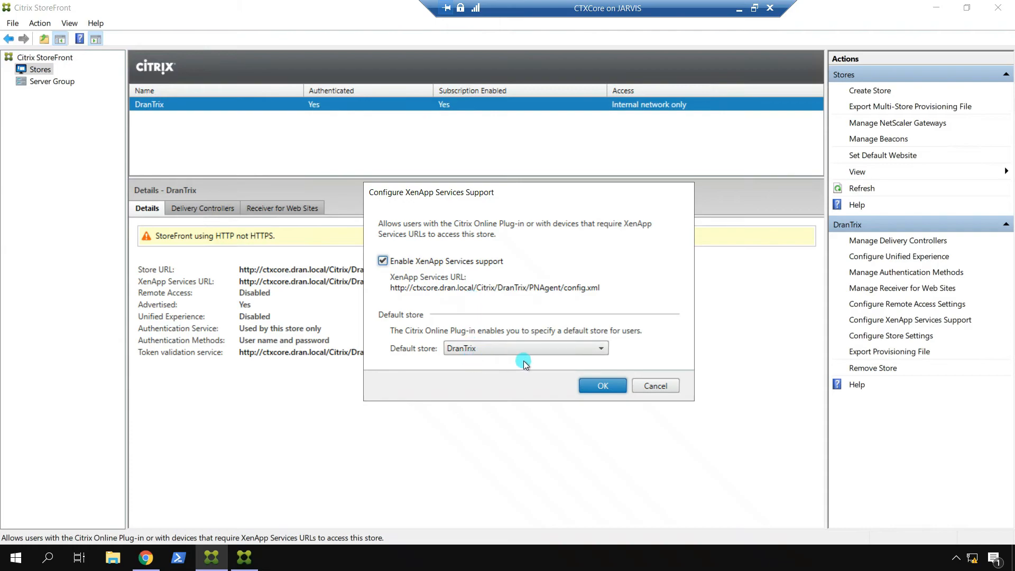
click(654, 385)
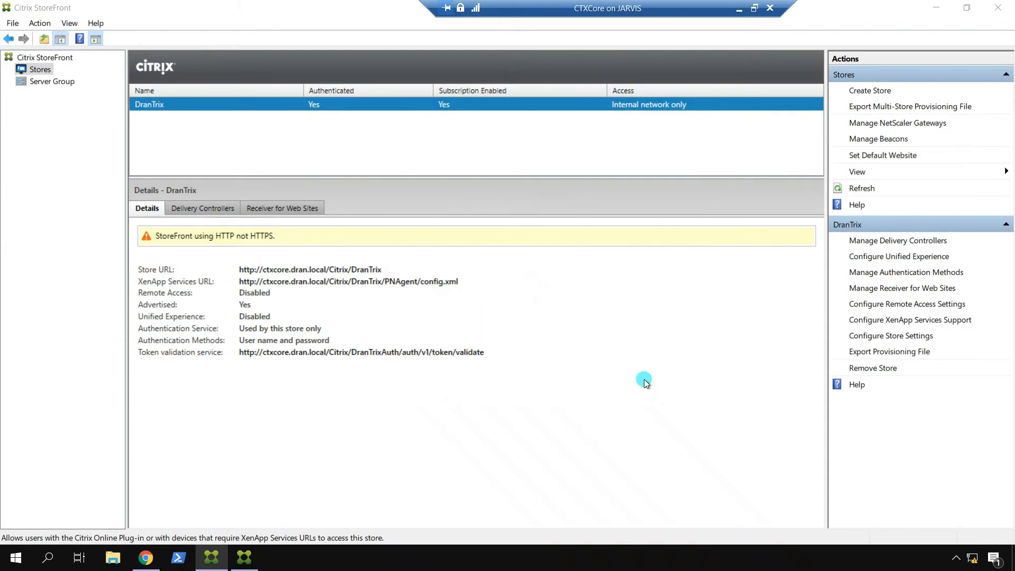
Step: Open the DranTrix store settings and view the Kerberos Delegation page, left disabled
click(915, 337)
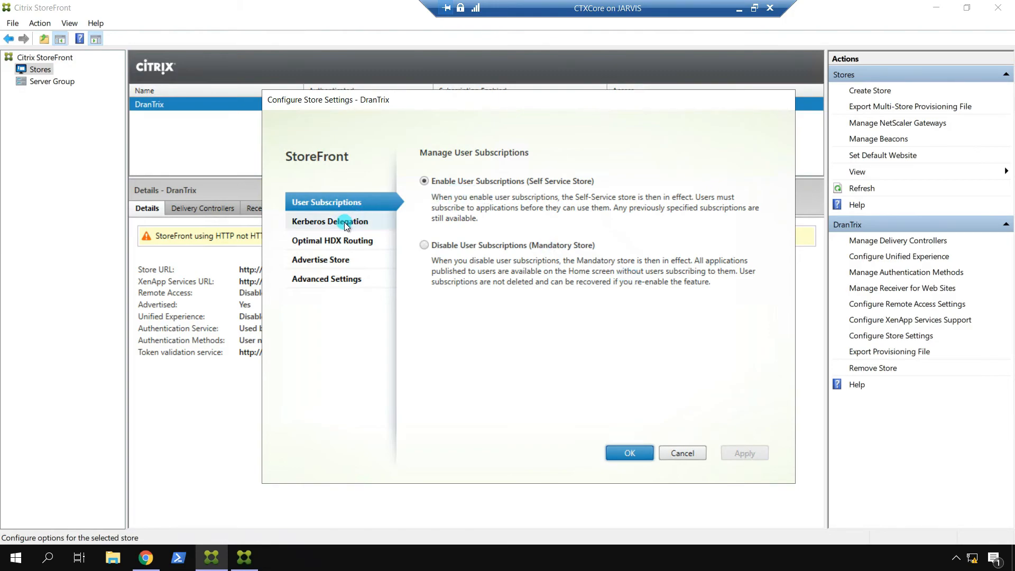
click(363, 224)
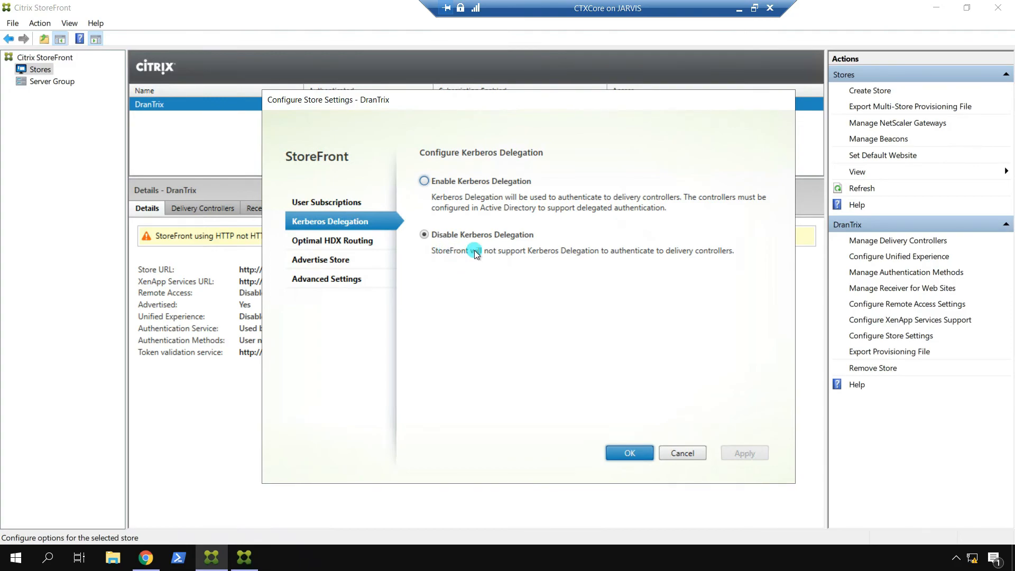
Step: Look over Optimal HDX Routing, then move to the store's Advertise Store page
click(343, 240)
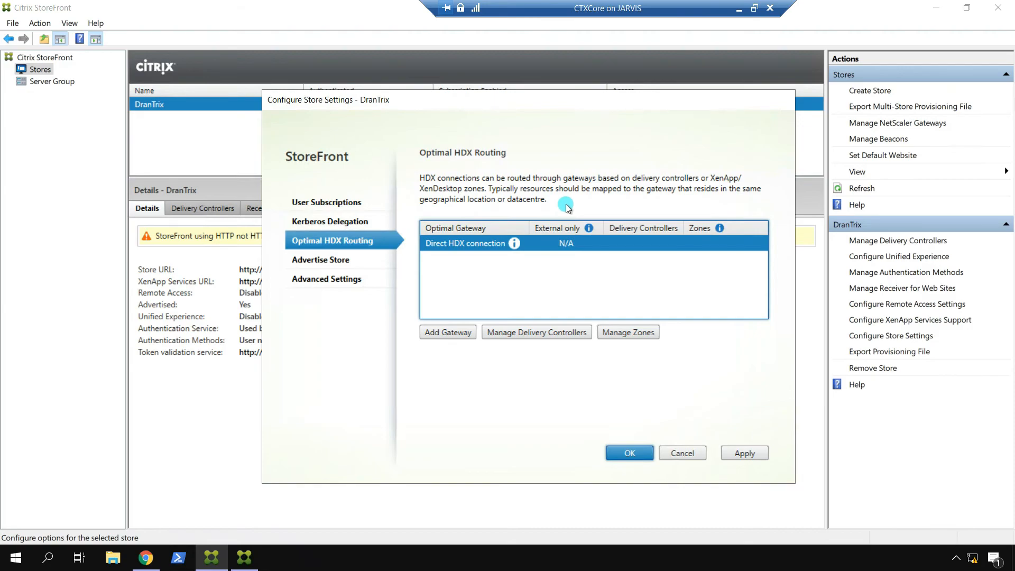
click(351, 259)
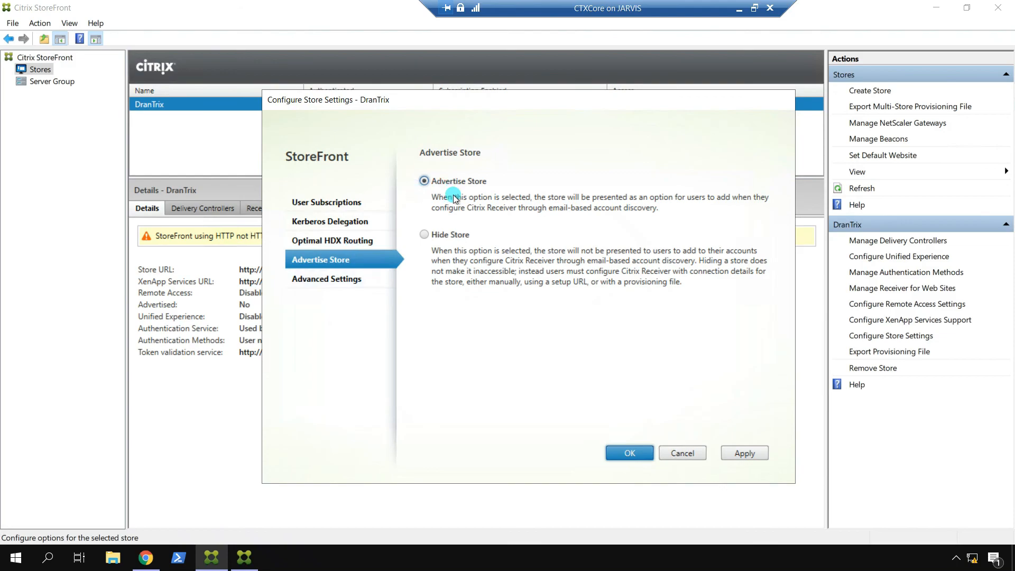
Step: Review the store's Advanced Settings, including health-check polling, session reconnect and resource filtering
click(325, 279)
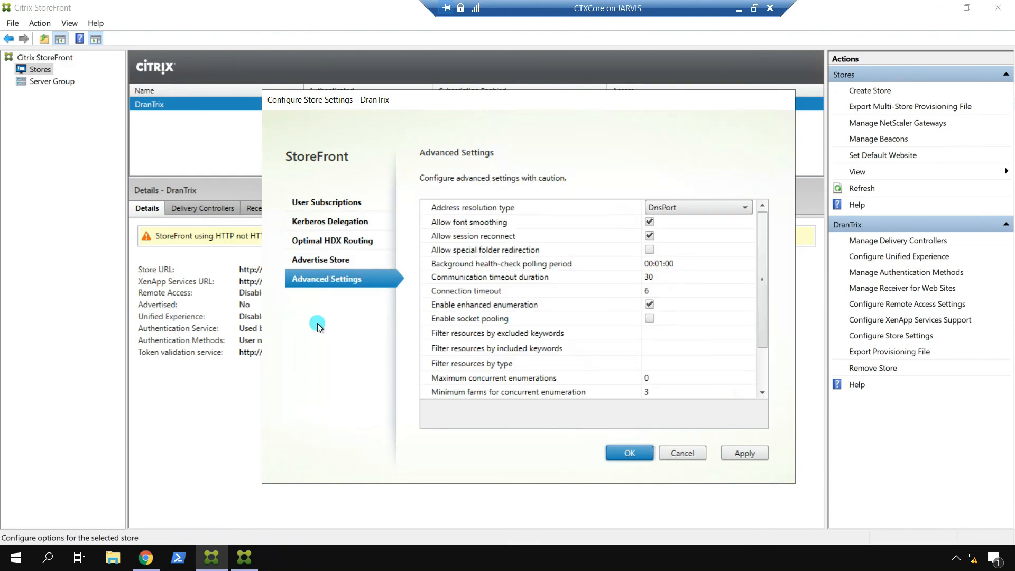
click(652, 275)
click(709, 263)
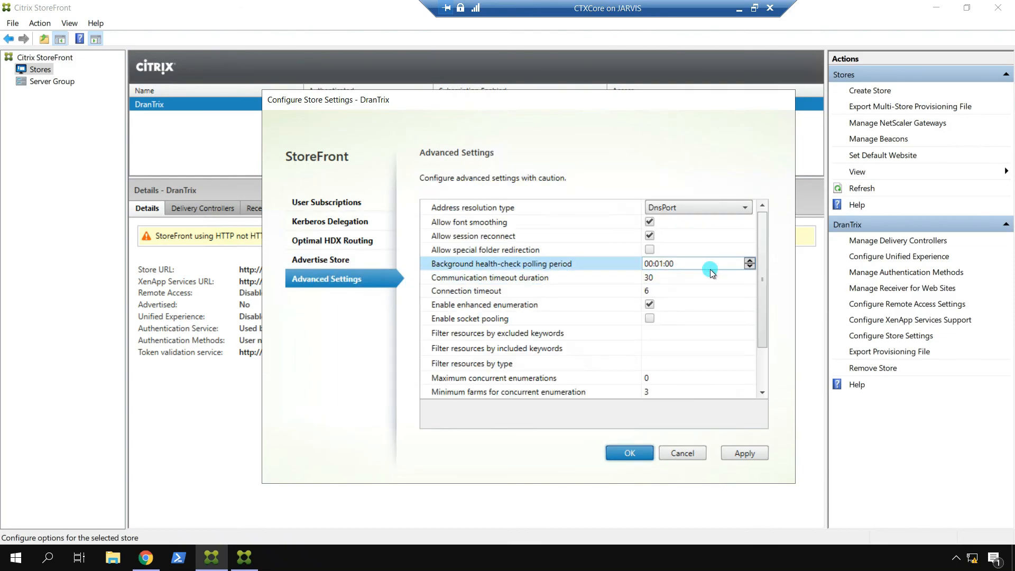
click(763, 243)
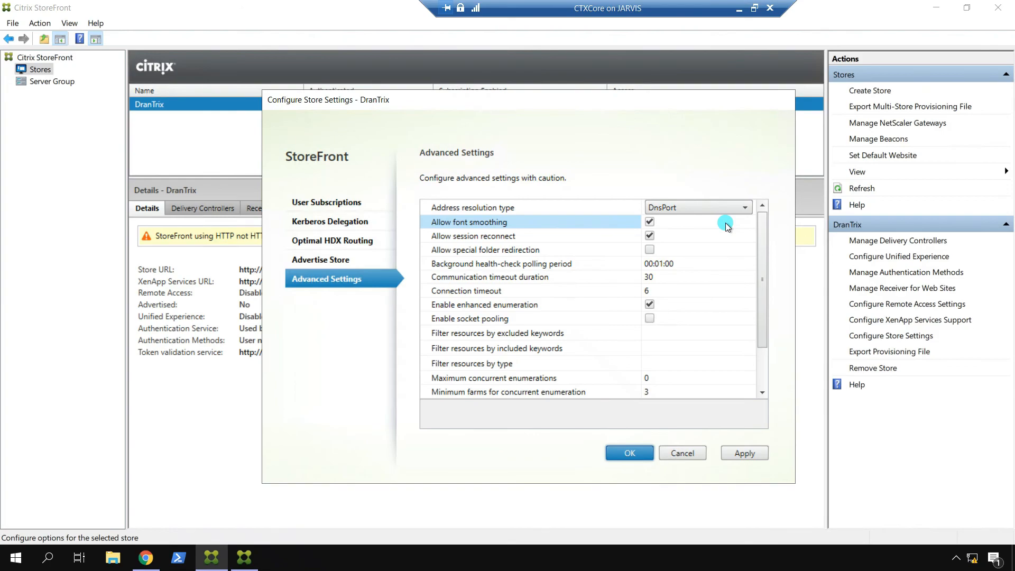
click(726, 236)
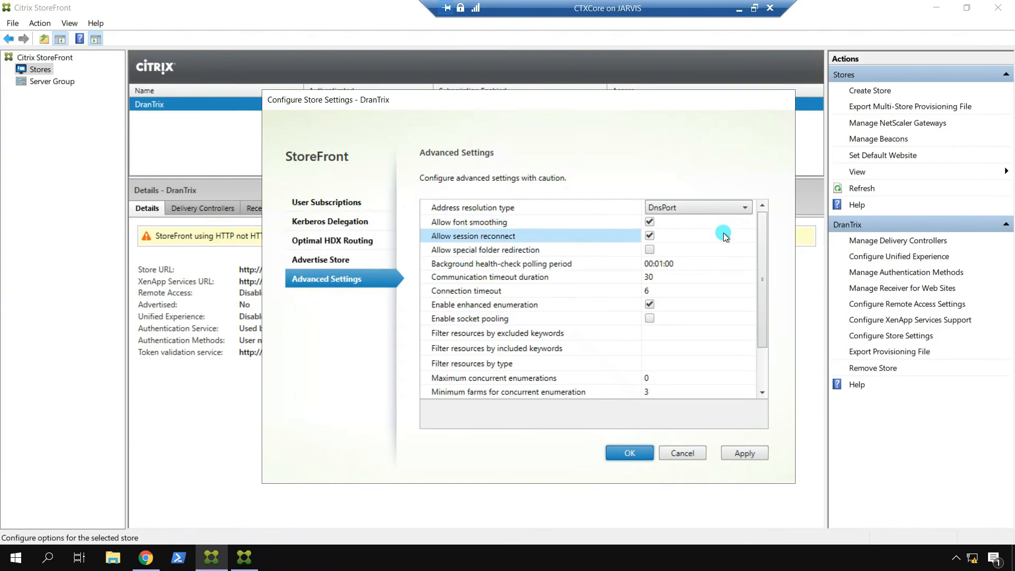
click(720, 247)
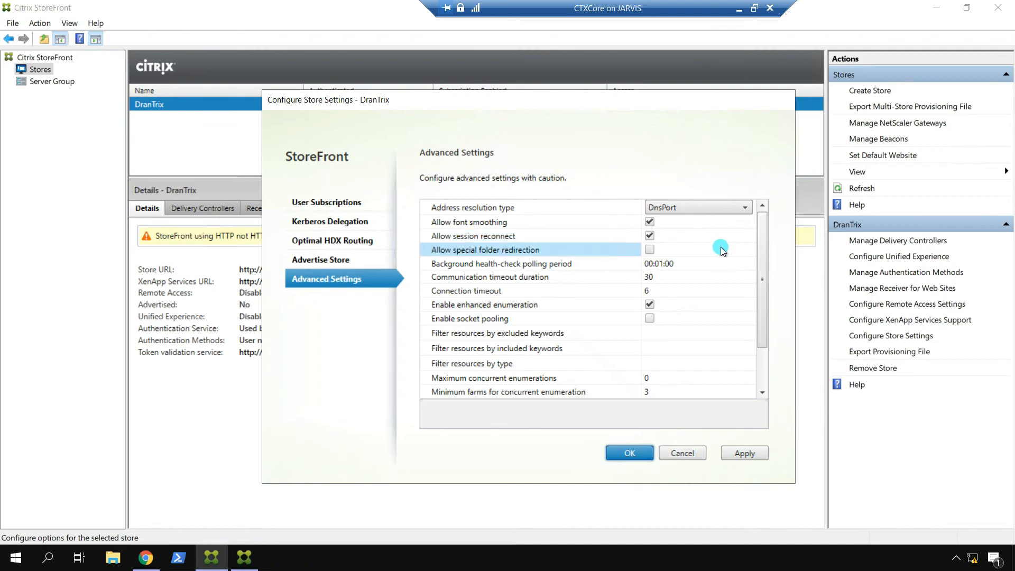
click(720, 263)
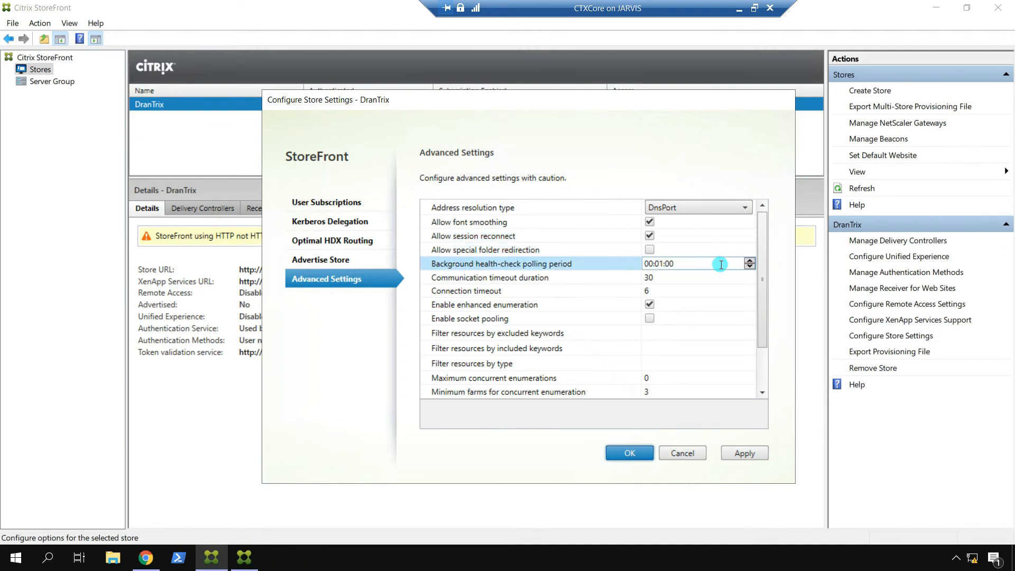
click(719, 277)
click(720, 290)
click(714, 306)
click(710, 320)
click(705, 333)
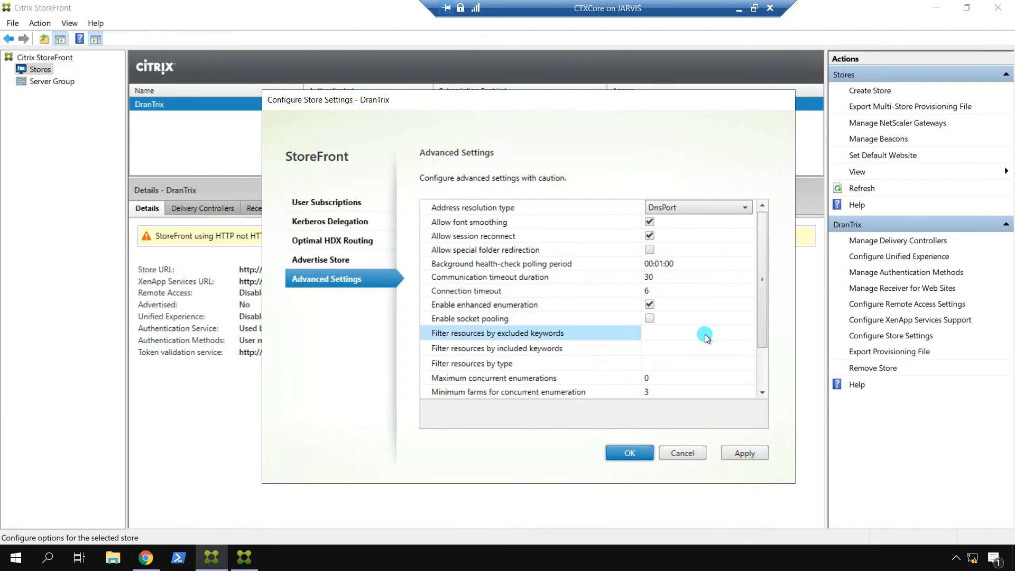
click(710, 347)
drag(761, 284, 755, 342)
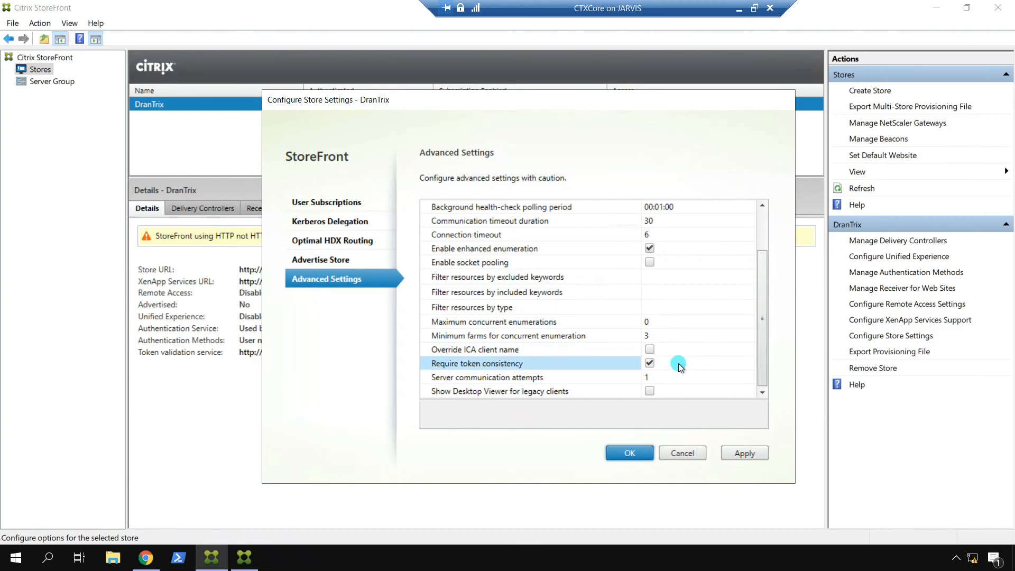
Step: Apply and save the store settings, confirming that DranTrix is advertised
click(739, 454)
click(627, 452)
click(565, 310)
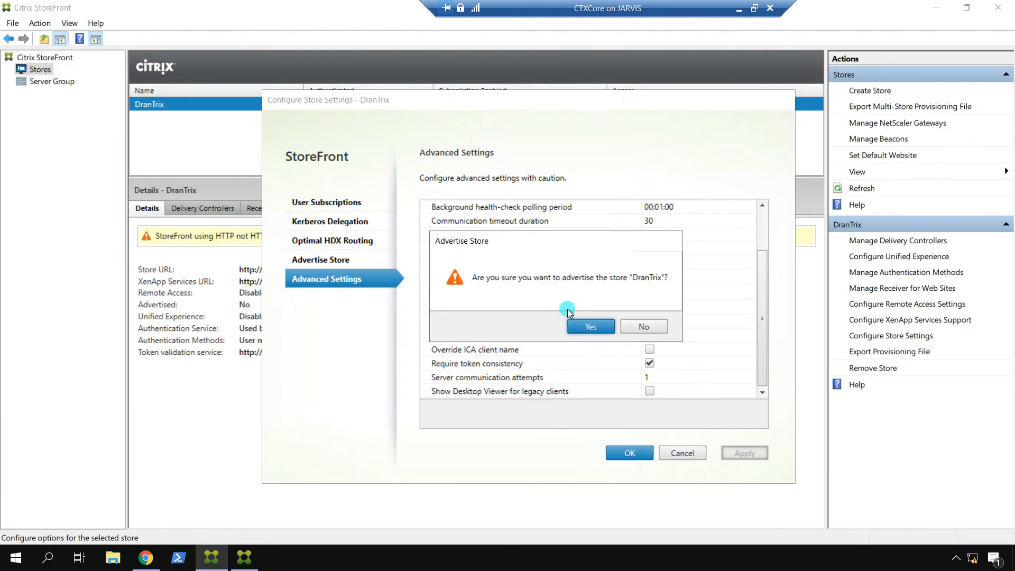
click(586, 328)
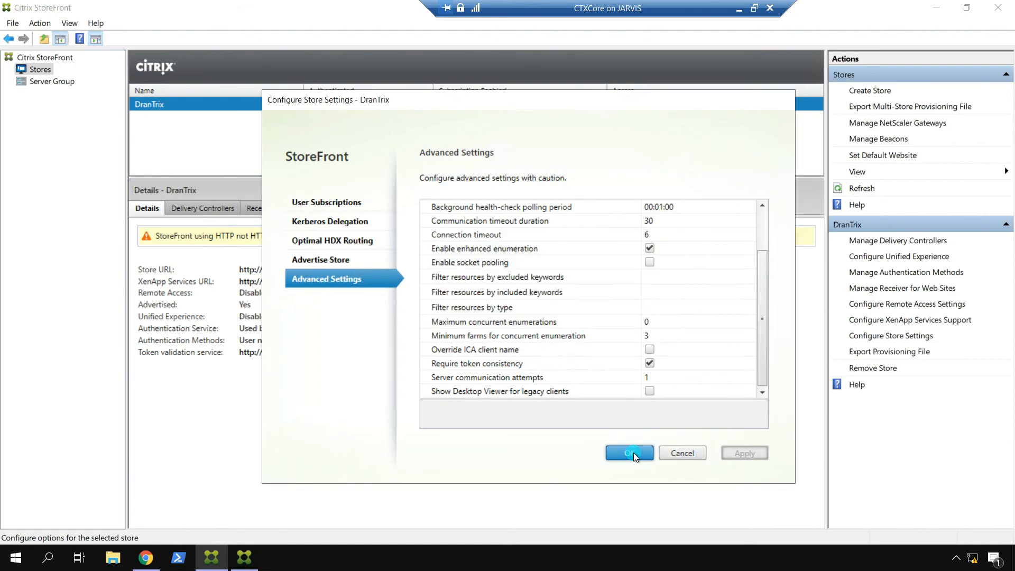
click(632, 453)
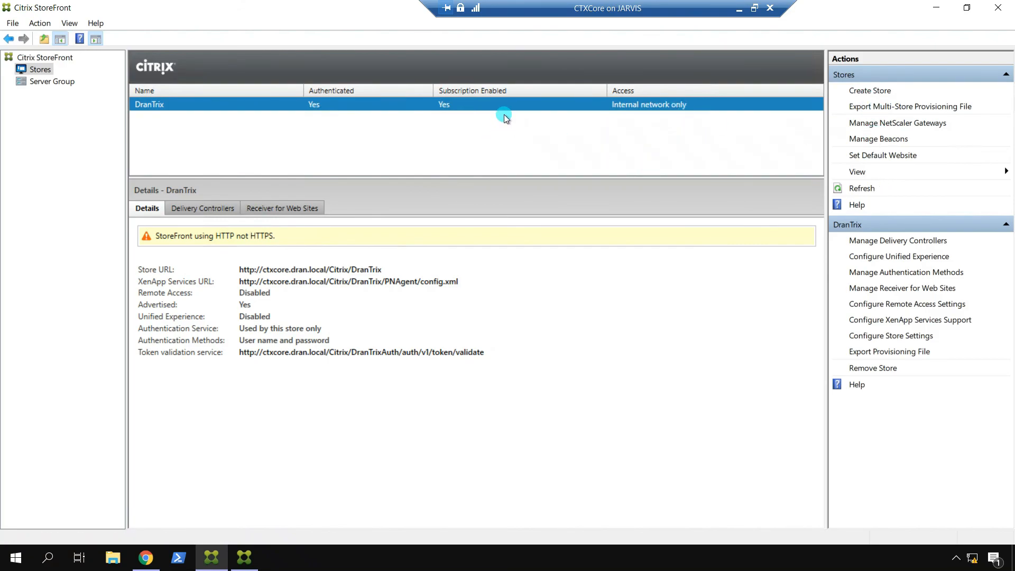
click(892, 140)
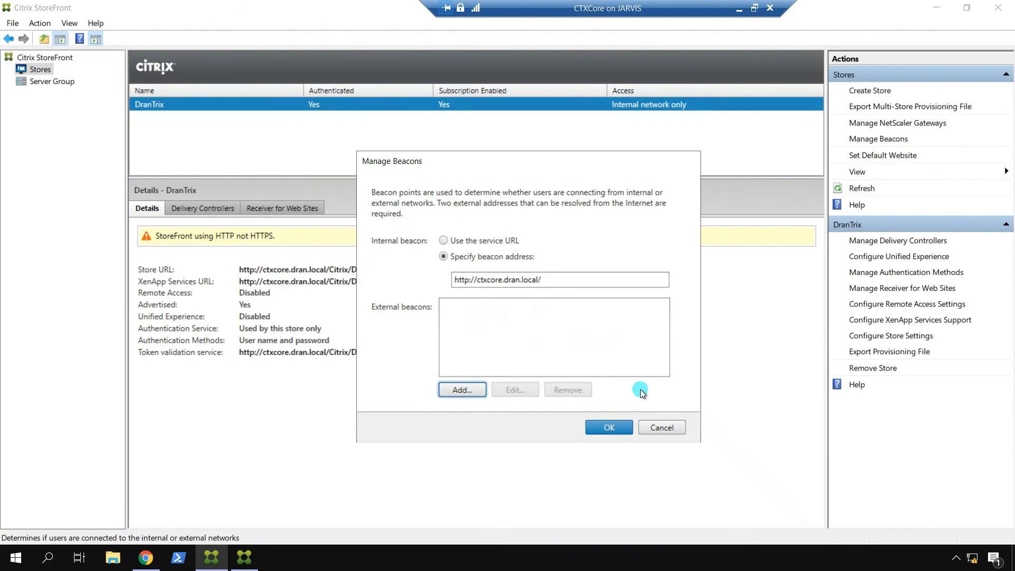
Step: Cancel the beacon settings and make /Citrix/DranTrixWeb the default IIS website
click(661, 428)
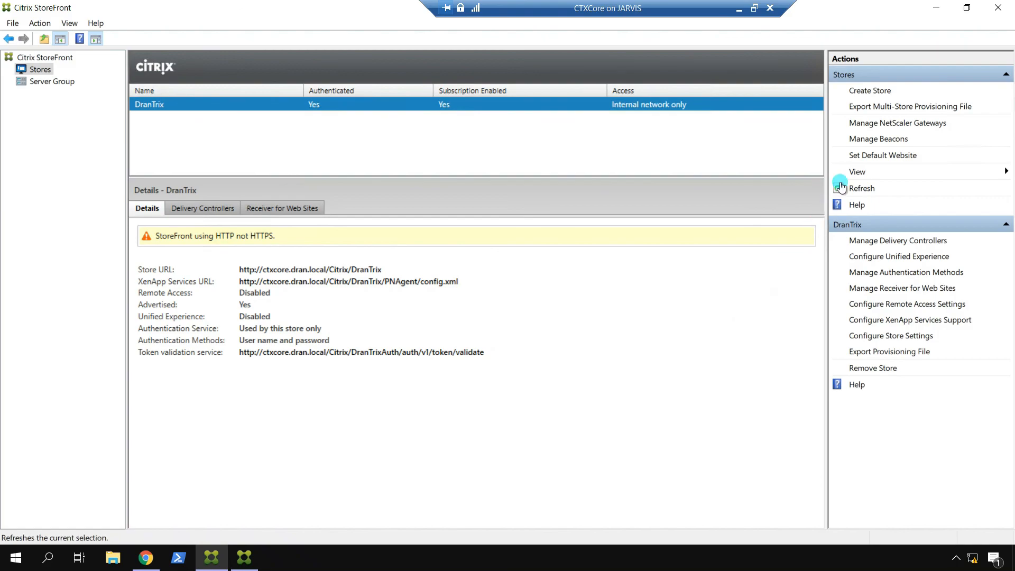
click(870, 155)
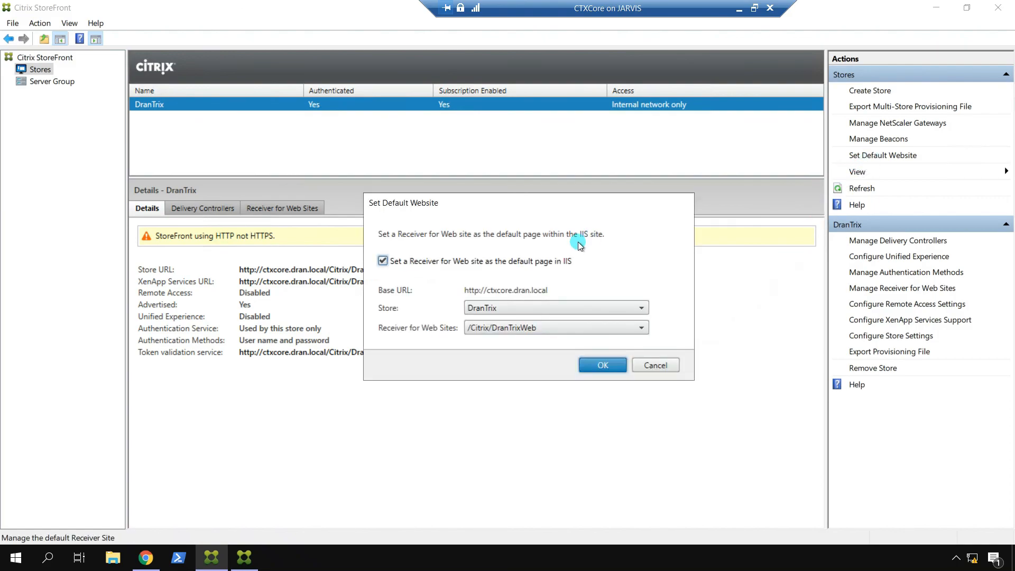
click(603, 365)
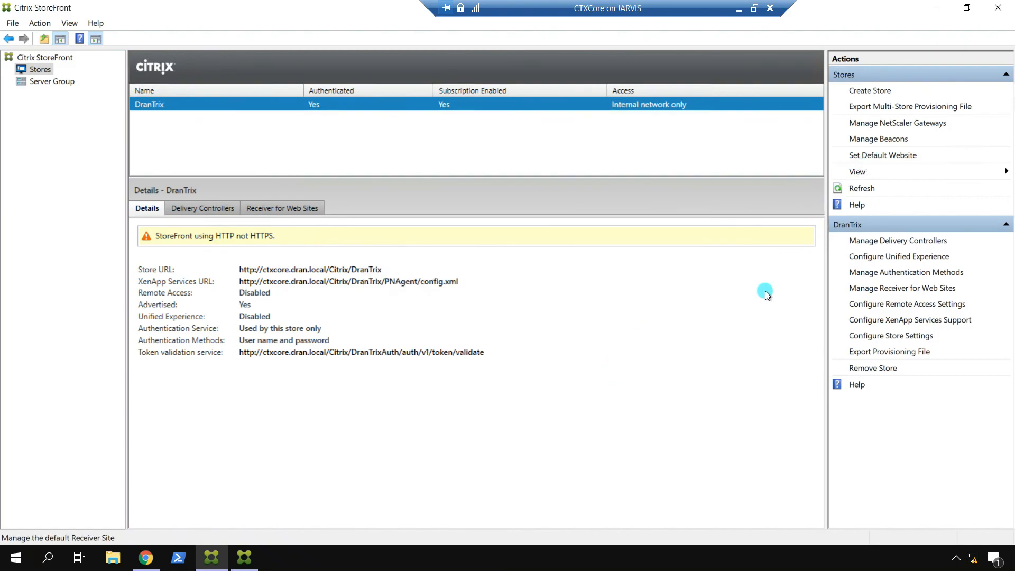
Step: Browse the store's Delivery Controllers, Receiver for Web Sites and Details tabs
click(220, 209)
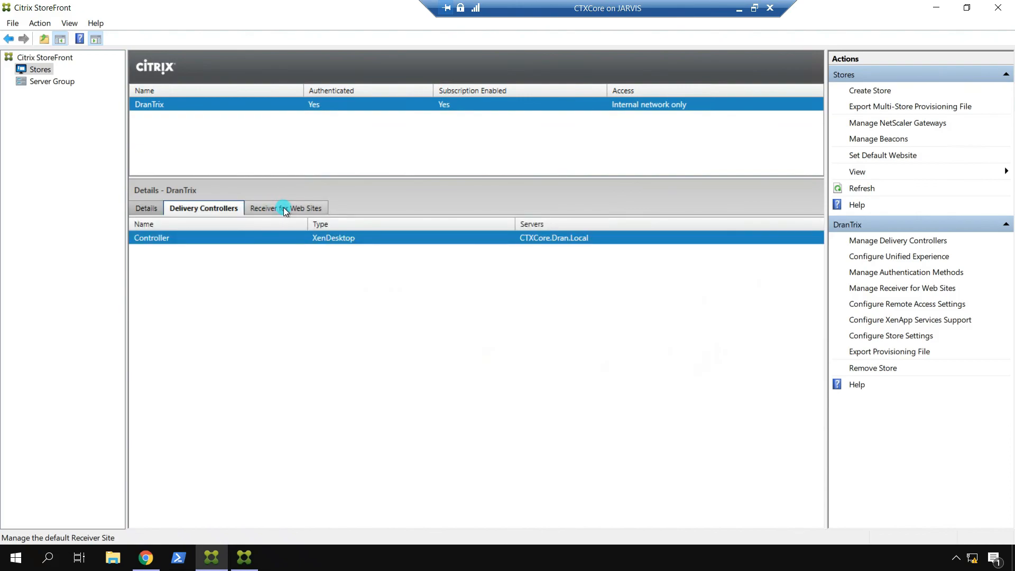
click(283, 207)
click(153, 210)
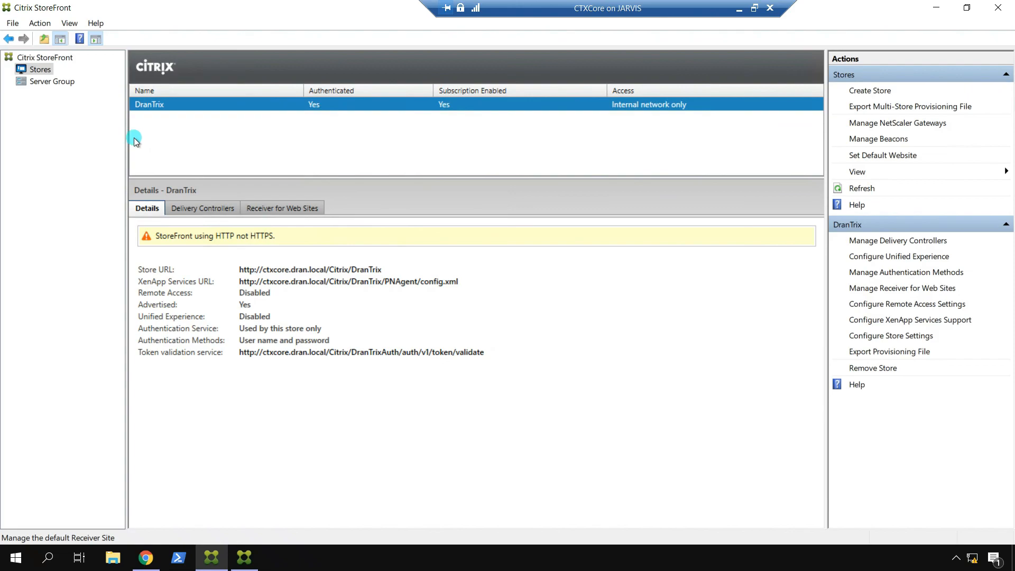
click(60, 82)
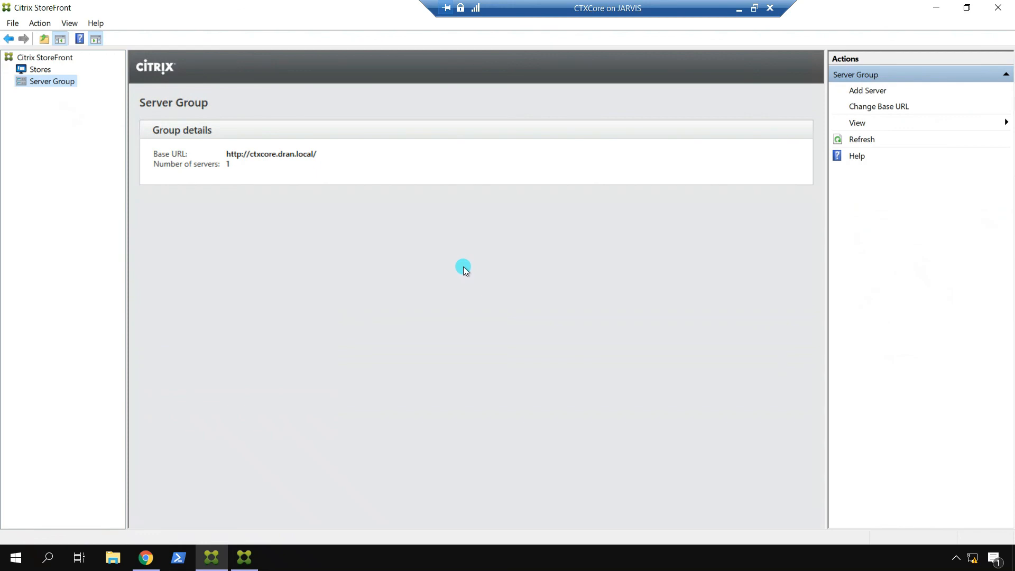
click(874, 91)
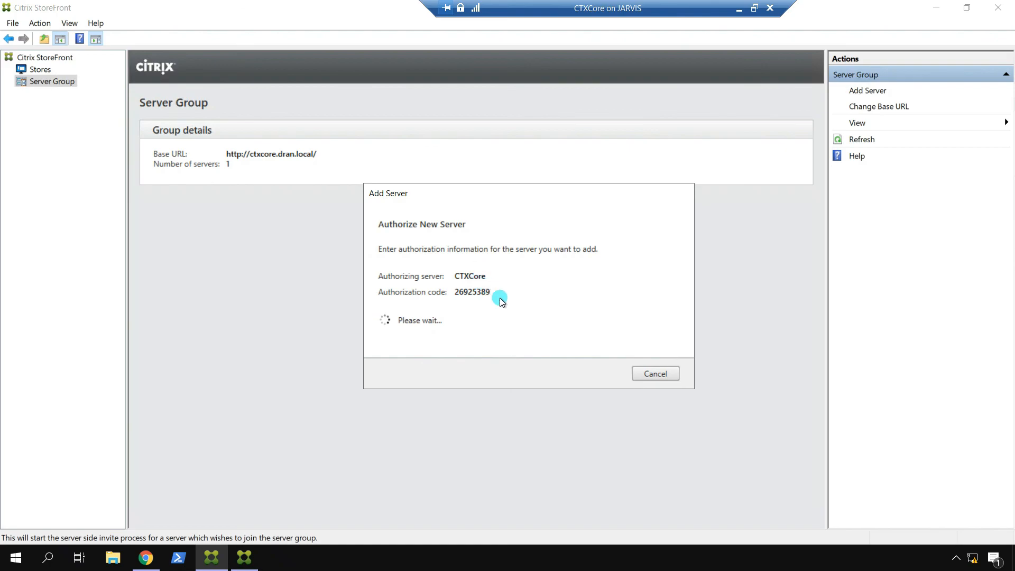
click(660, 375)
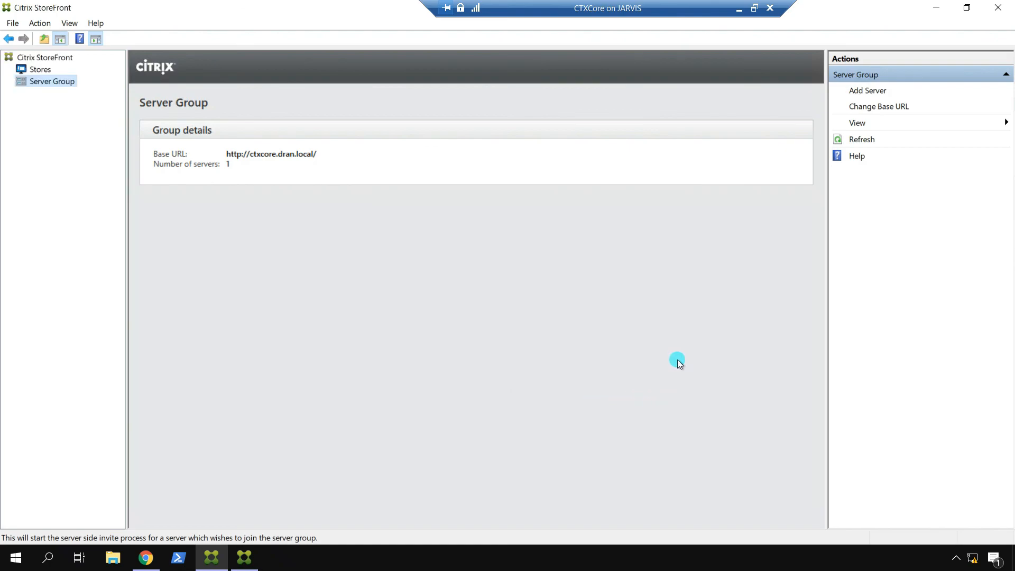
click(40, 69)
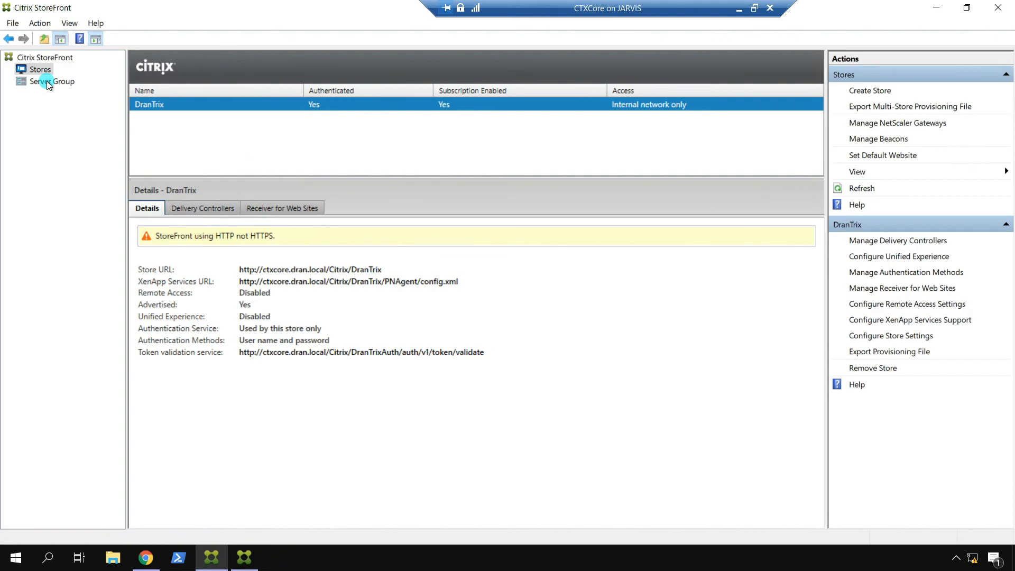